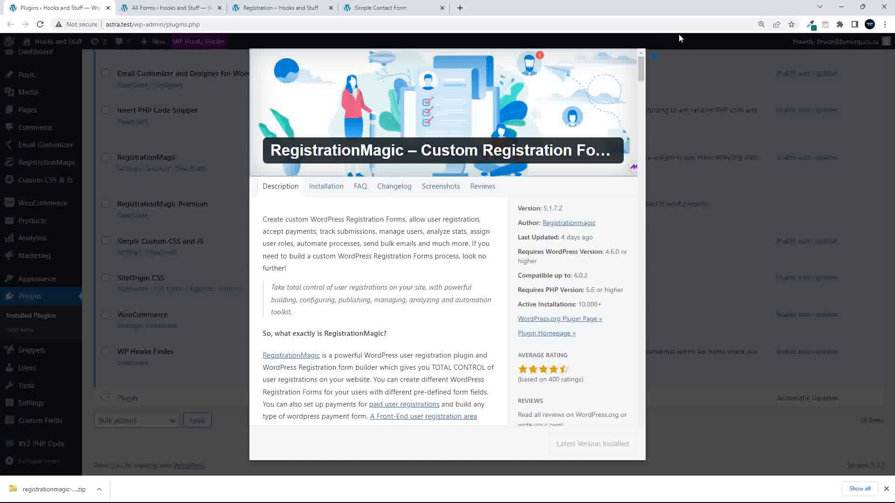
- Close the RegistrationMagic plugin details and view the front-end Registration sign-up form
click(654, 58)
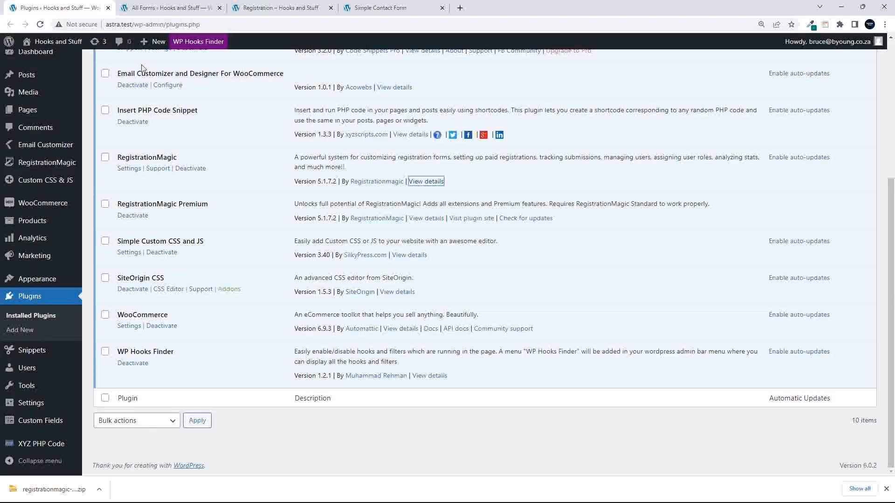
click(270, 8)
scroll(198, 225, up, 4)
scroll(196, 226, down, 4)
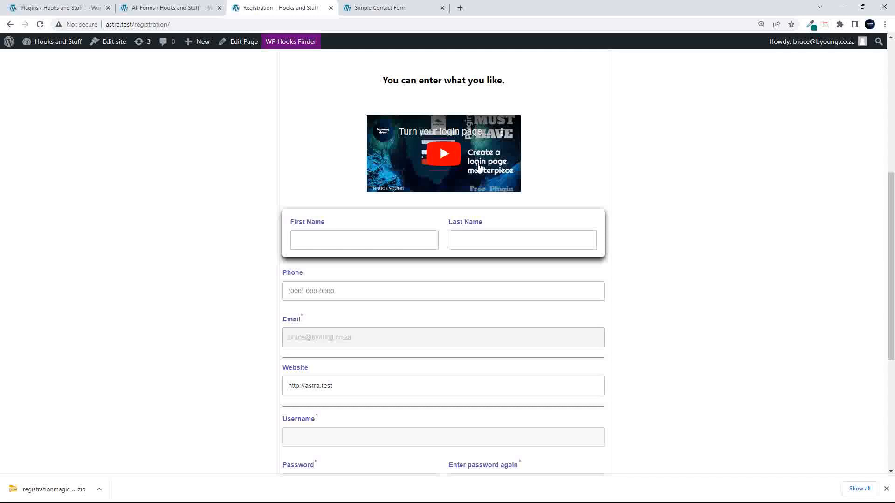
scroll(479, 167, down, 2)
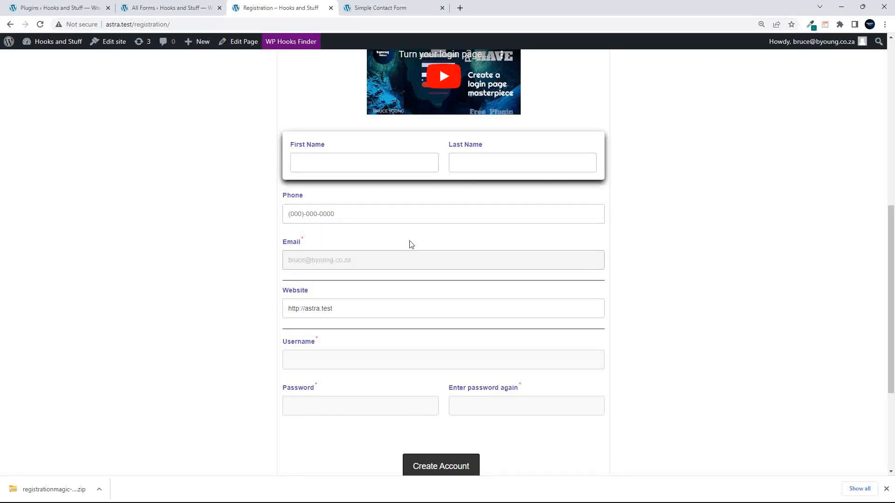
scroll(411, 245, down, 2)
click(387, 221)
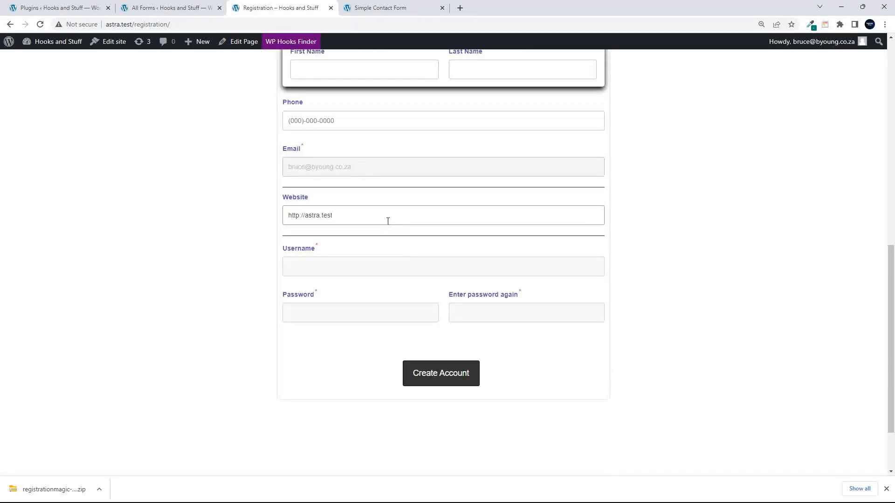
click(374, 263)
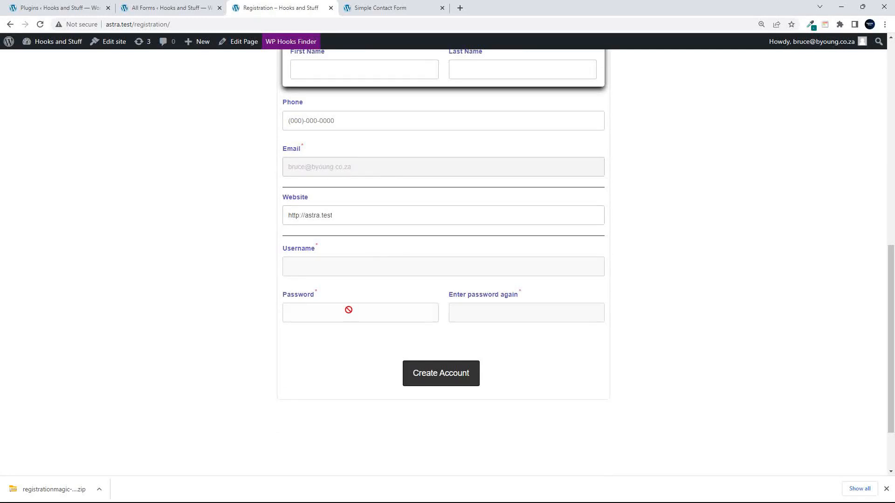
mouse_move(480, 316)
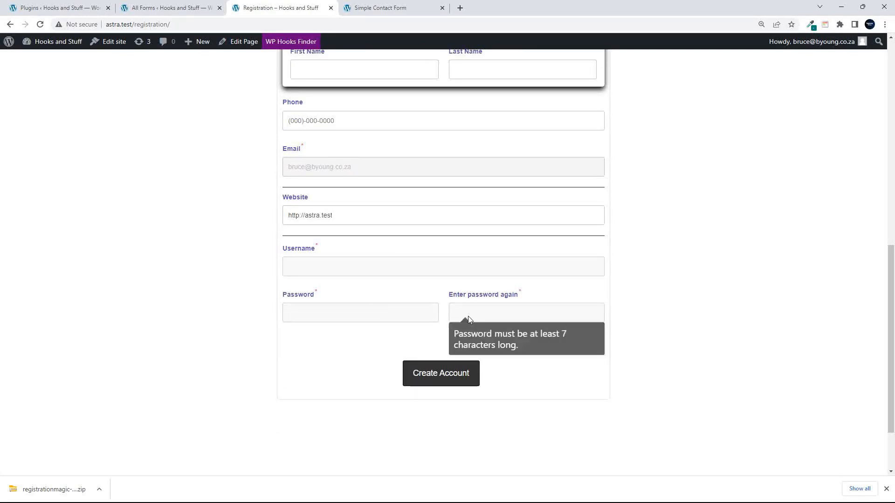
mouse_move(391, 319)
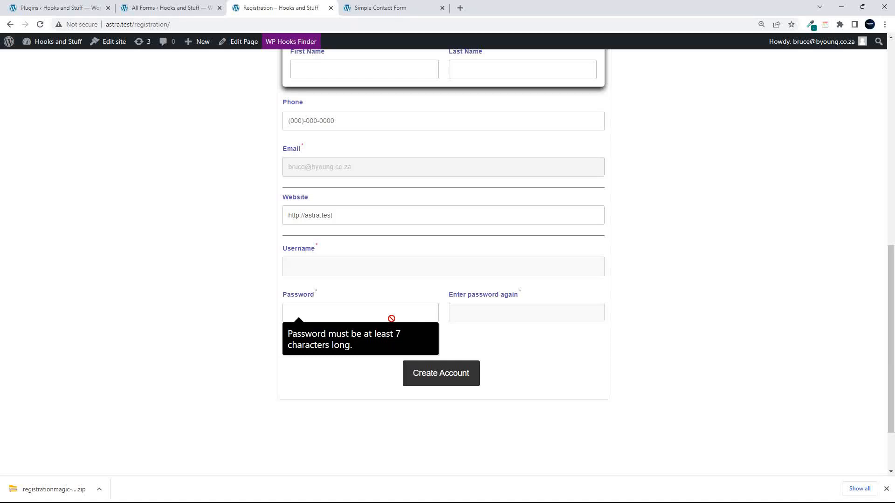
scroll(239, 234, up, 4)
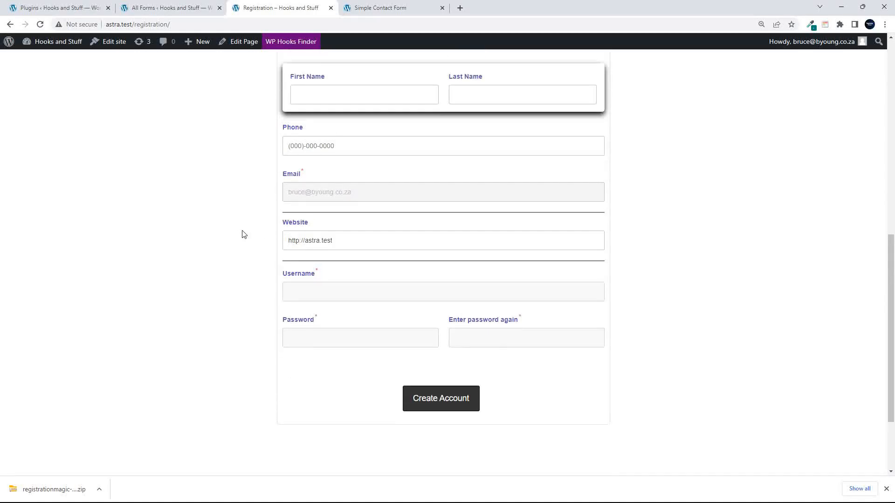
scroll(460, 308, down, 2)
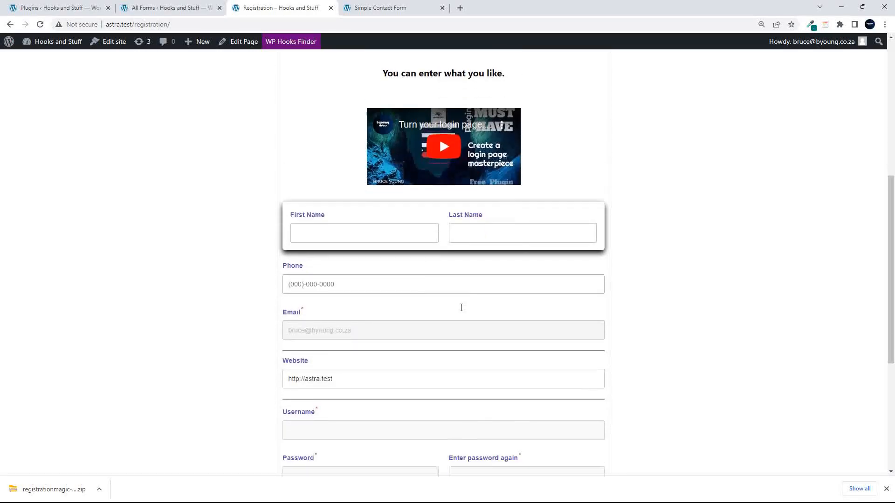
scroll(460, 307, down, 2)
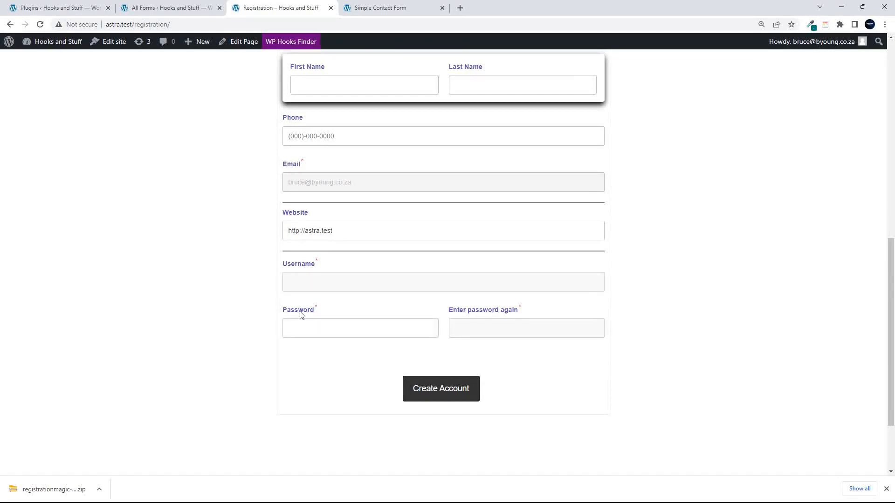
scroll(301, 317, up, 3)
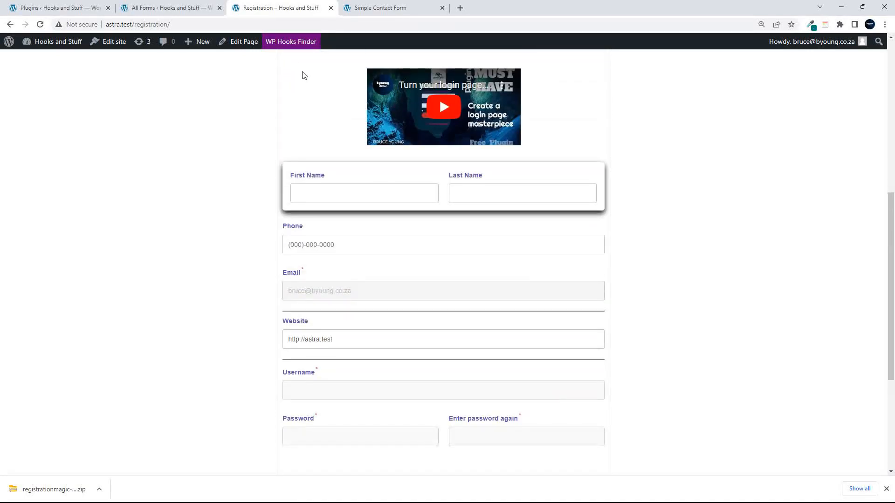
- From All Forms, check the card menus and open the Simple Registration Form's fields
click(207, 9)
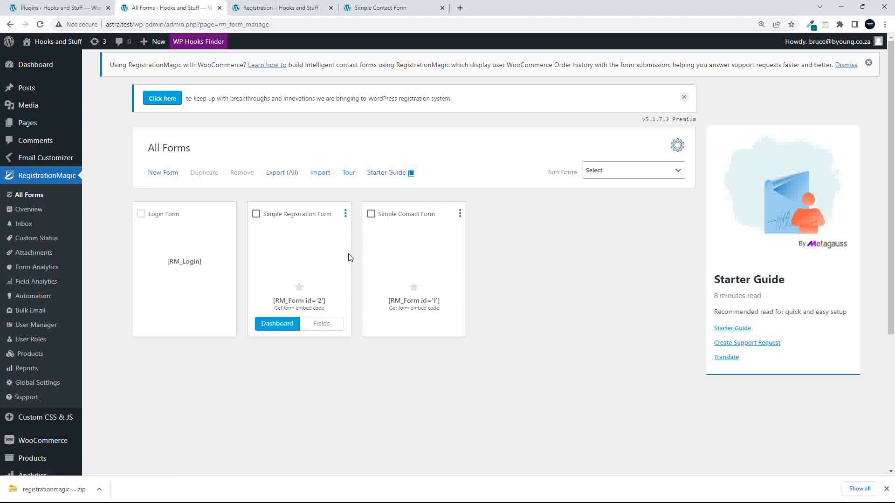
click(345, 216)
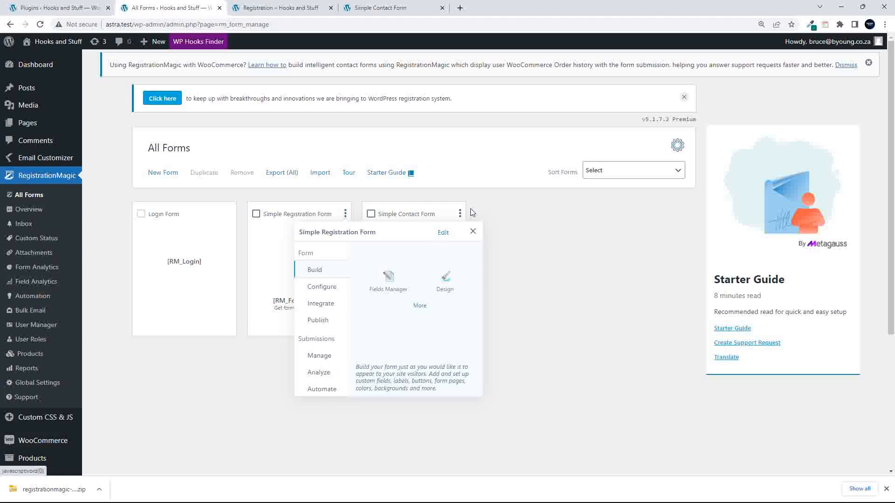
click(460, 214)
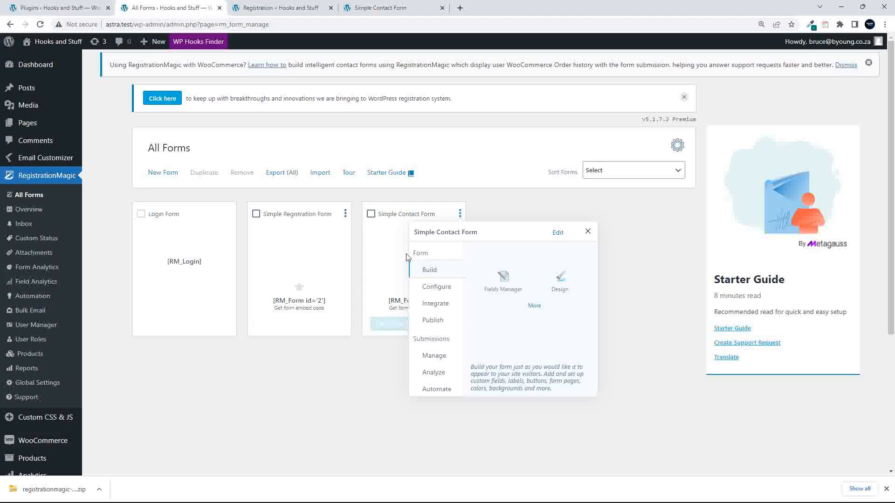
click(211, 227)
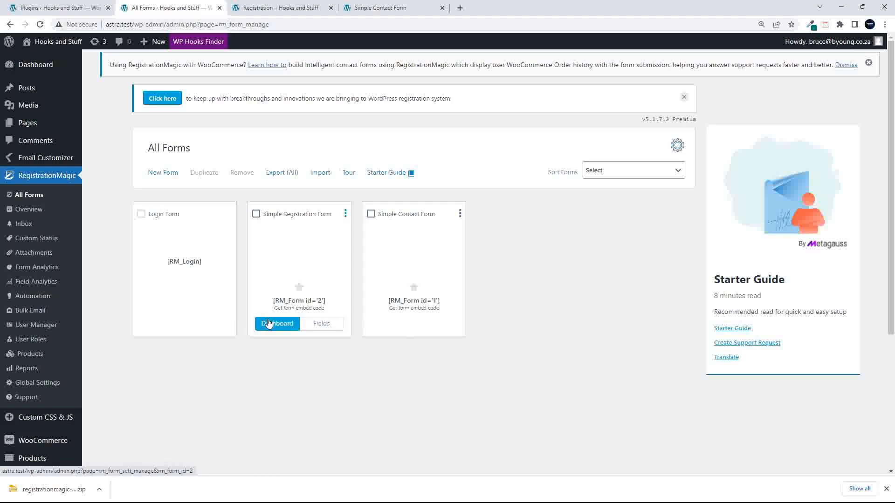
click(321, 326)
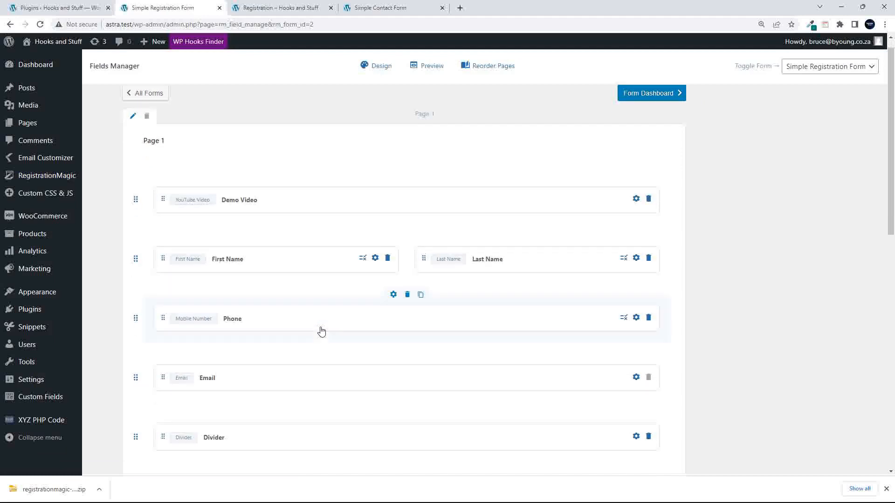
- Move Website above the first Divider and delete that redundant Divider row
scroll(321, 331, down, 8)
scroll(322, 332, up, 8)
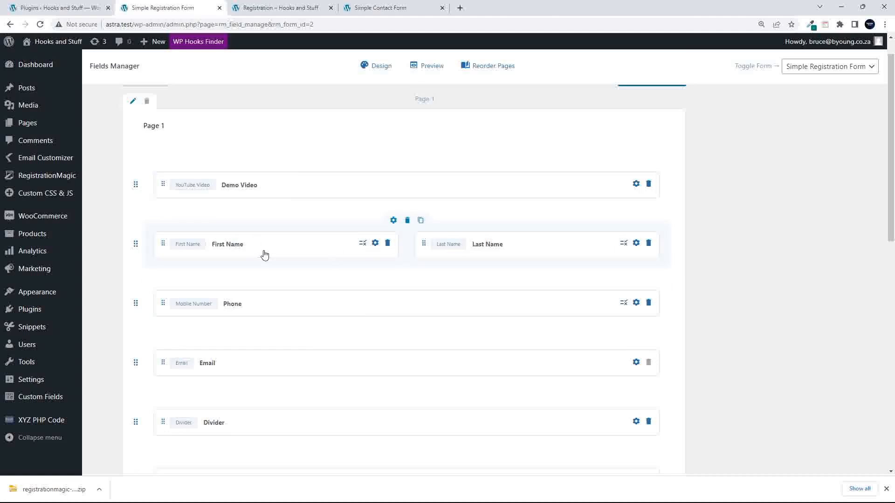
scroll(263, 254, down, 1)
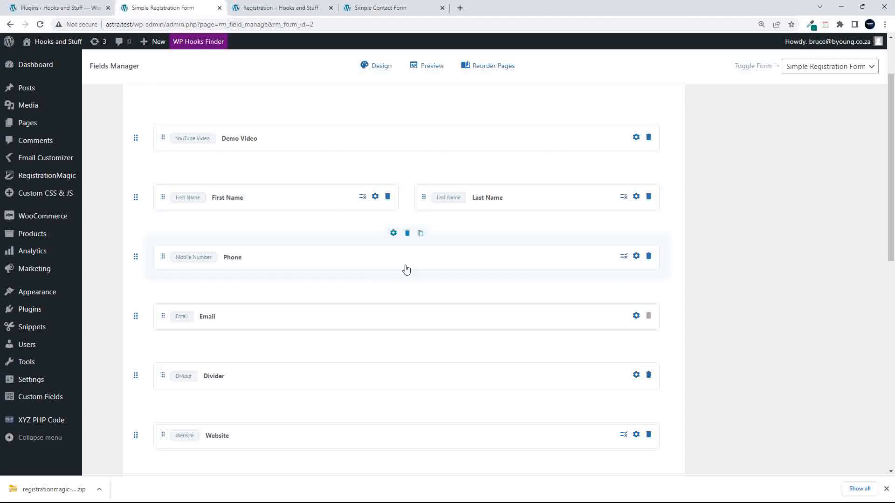
scroll(296, 293, down, 4)
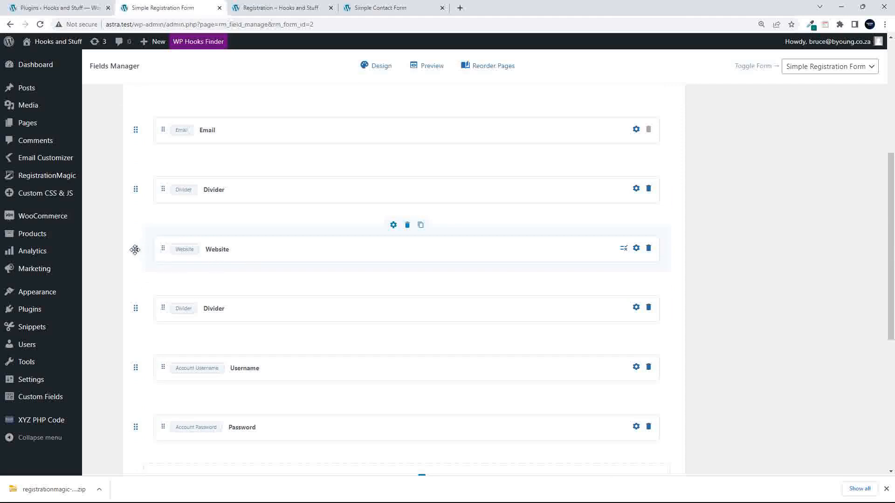
drag(135, 250, 143, 179)
mouse_move(187, 256)
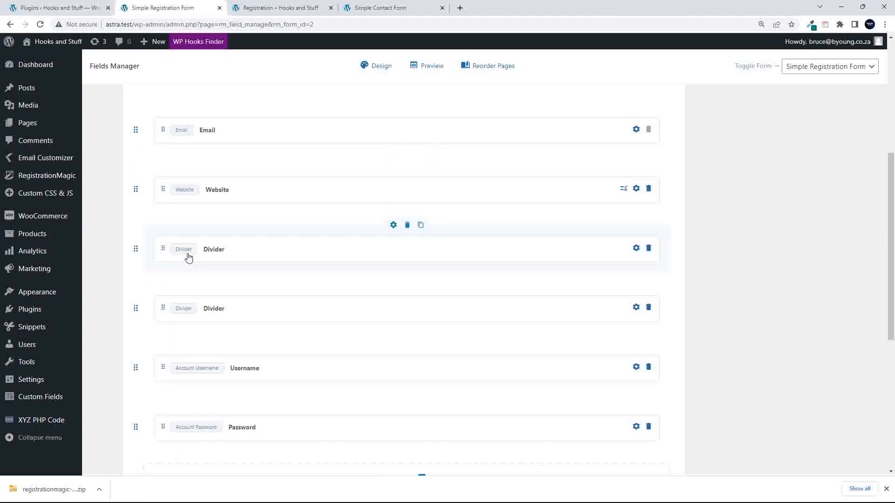
click(407, 227)
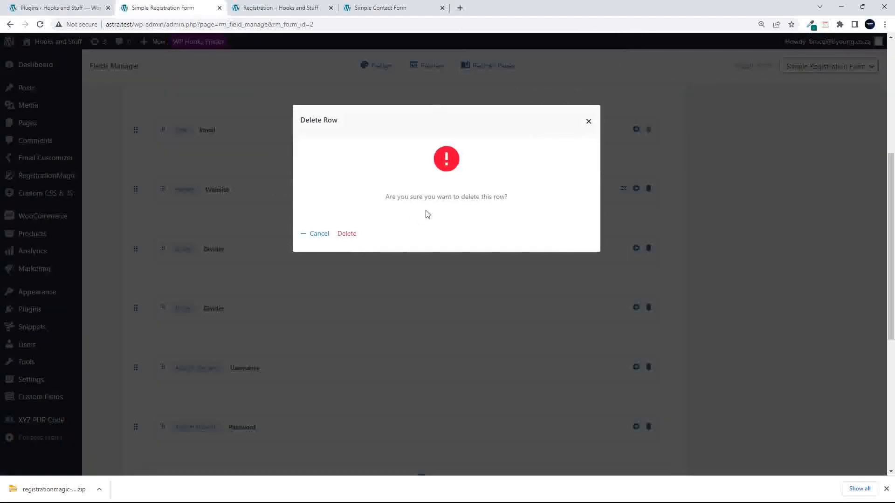
click(347, 235)
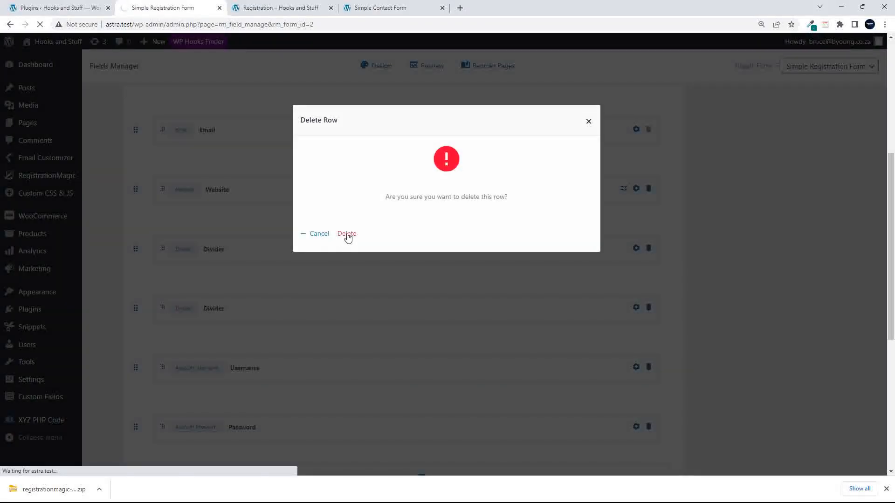
scroll(378, 347, down, 4)
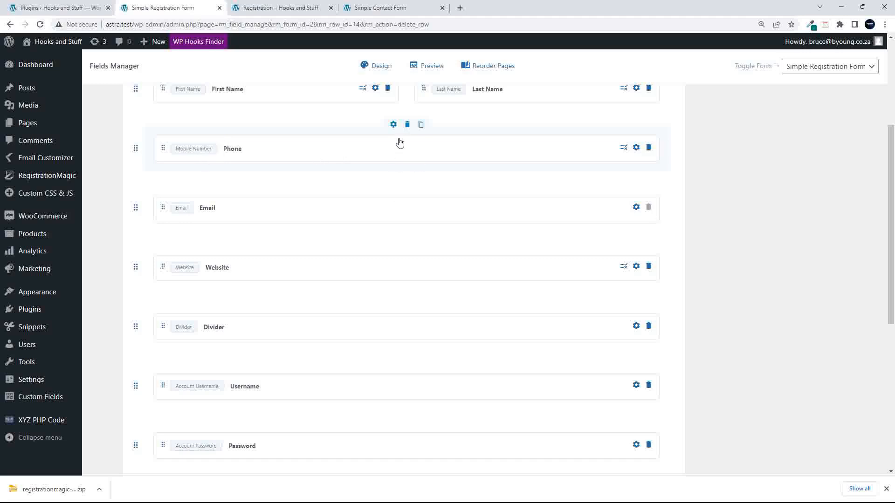
- Give the Phone row 1:1 columns with CSS class custom-layout-2-col and save
click(393, 125)
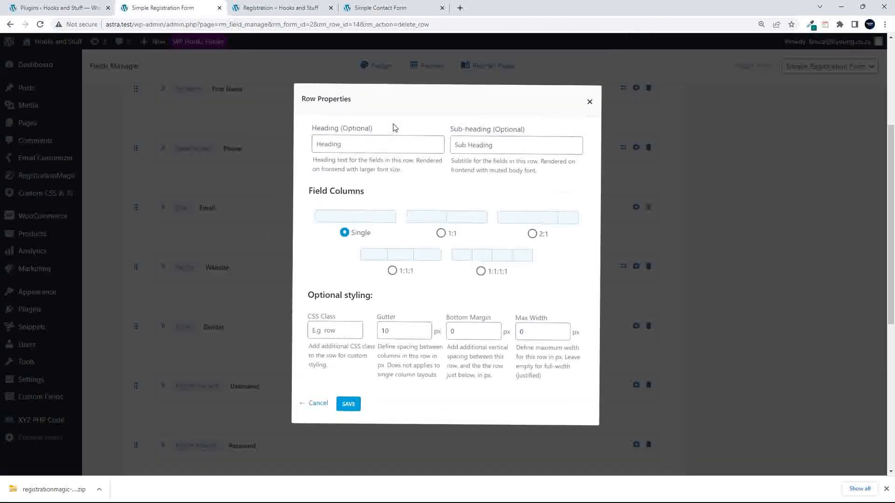
click(441, 233)
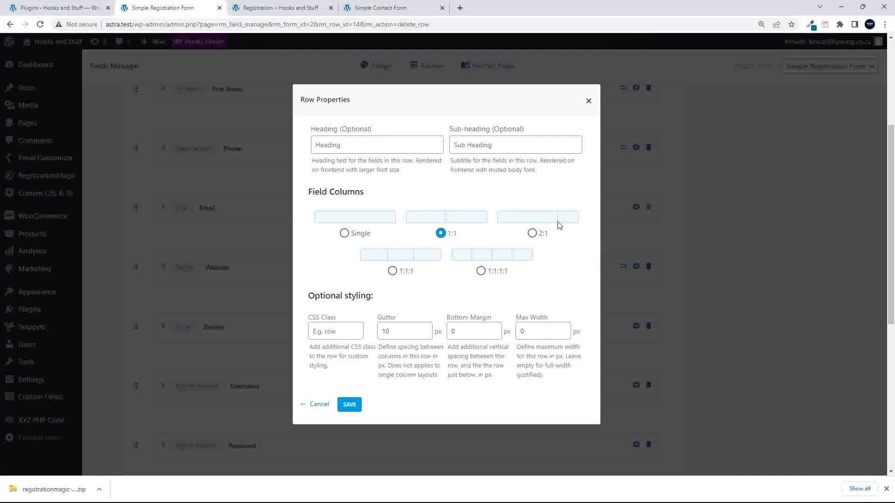
click(327, 332)
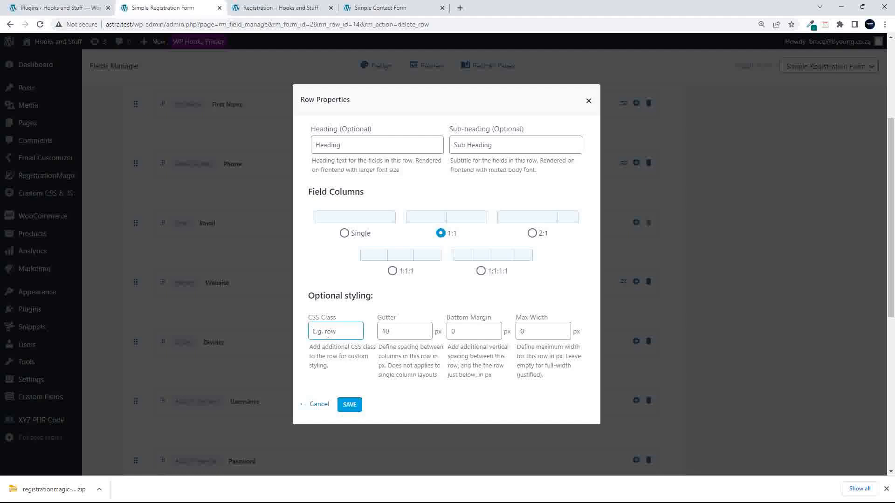
text(custo)
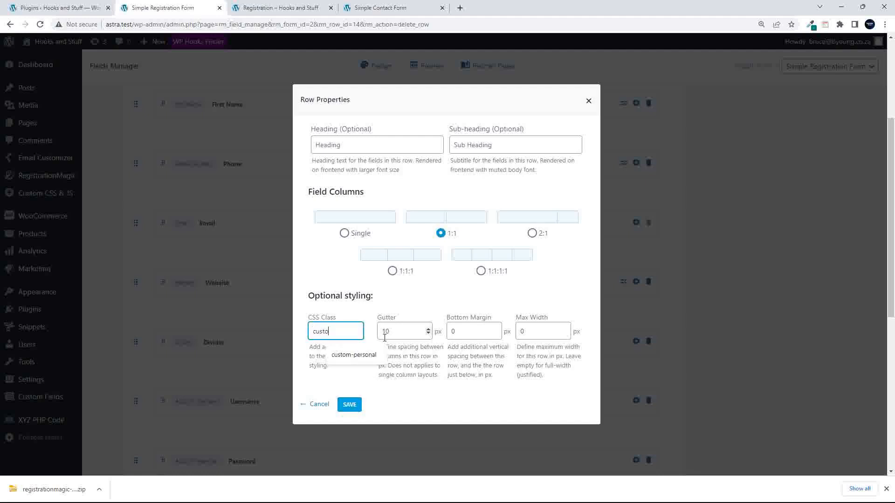
text(m-layo)
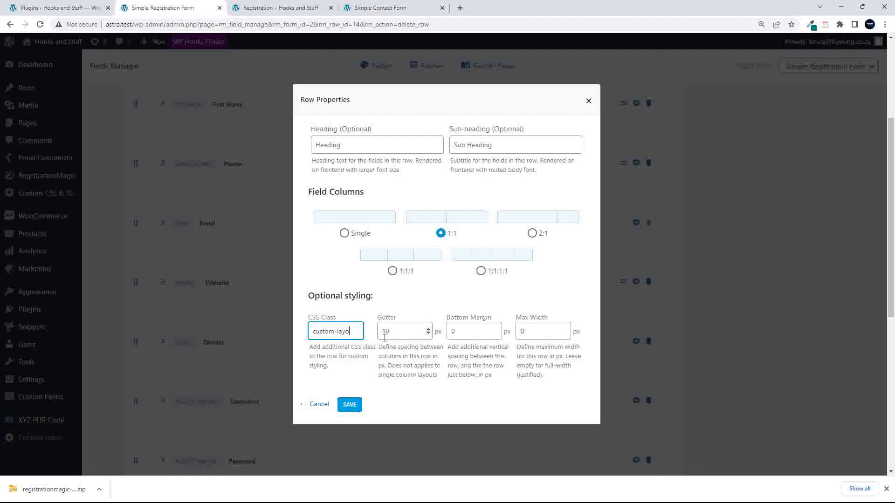
text(ut-2-col)
click(350, 406)
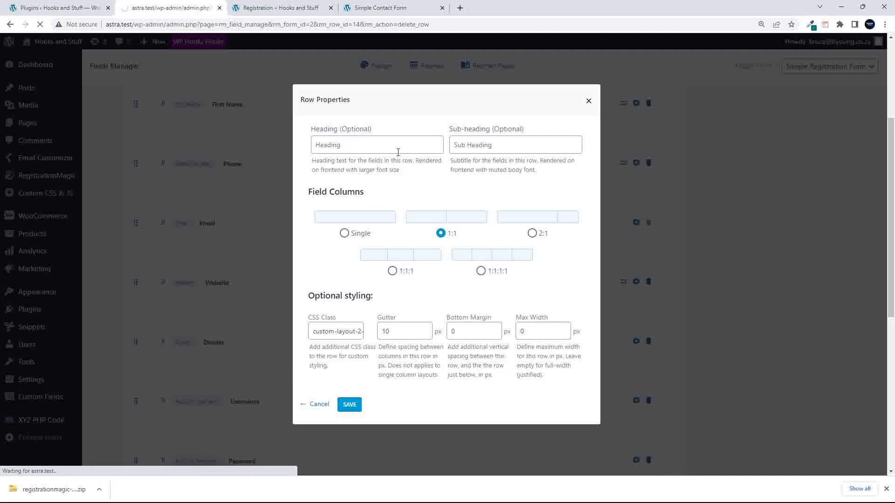
scroll(293, 346, down, 3)
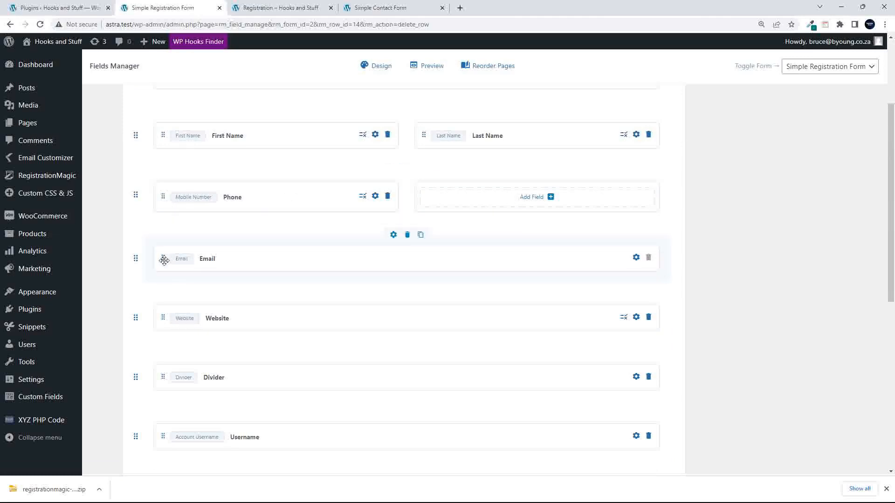
- Drag Email into the slot beside Phone and reload the live page to confirm
drag(163, 260, 530, 205)
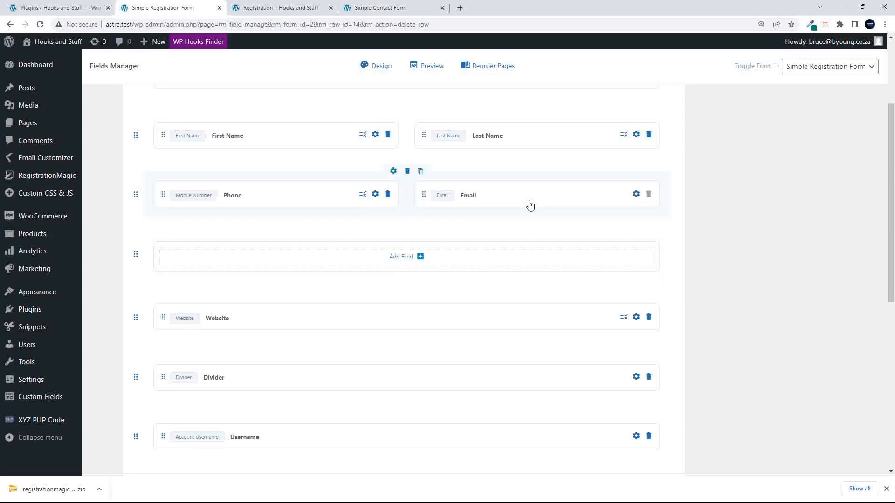
click(283, 9)
click(40, 24)
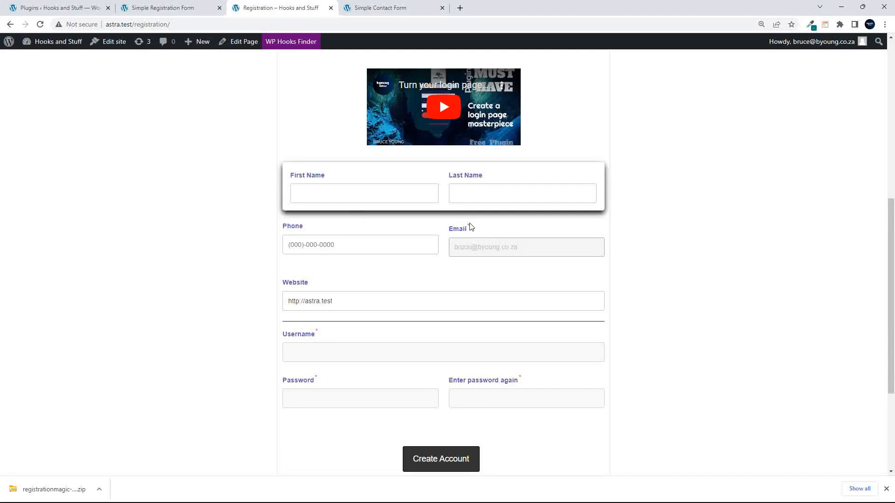
click(159, 7)
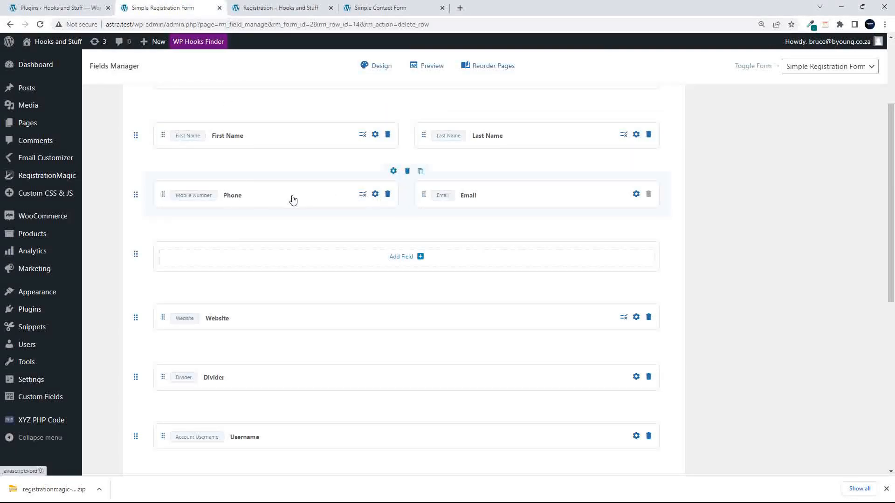
- Open the Phone field settings and keep the Local format after trying the alternatives
click(375, 196)
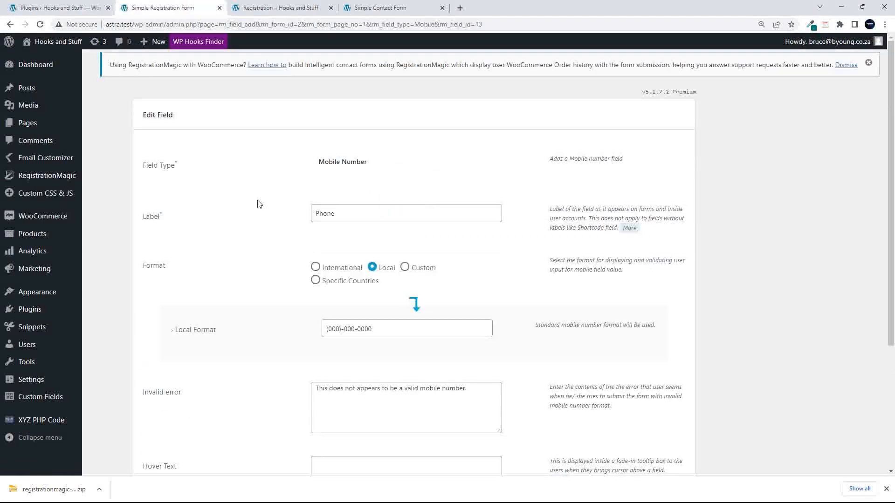
scroll(254, 198, down, 2)
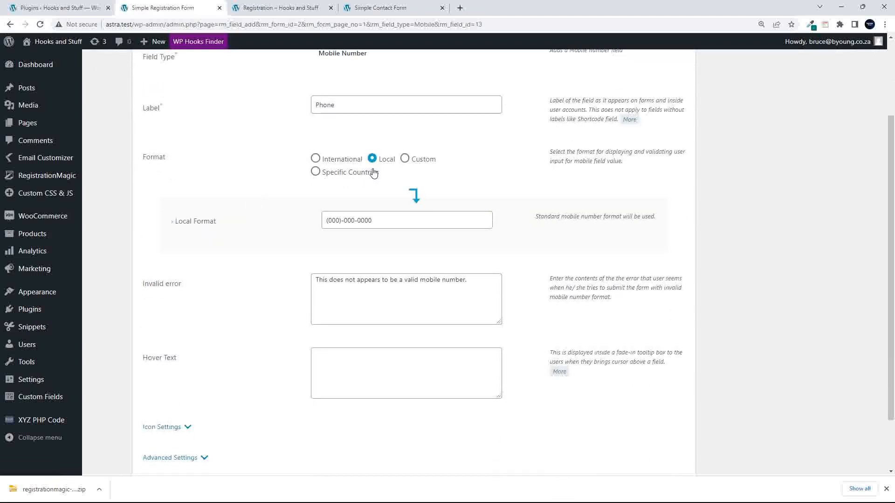
click(404, 159)
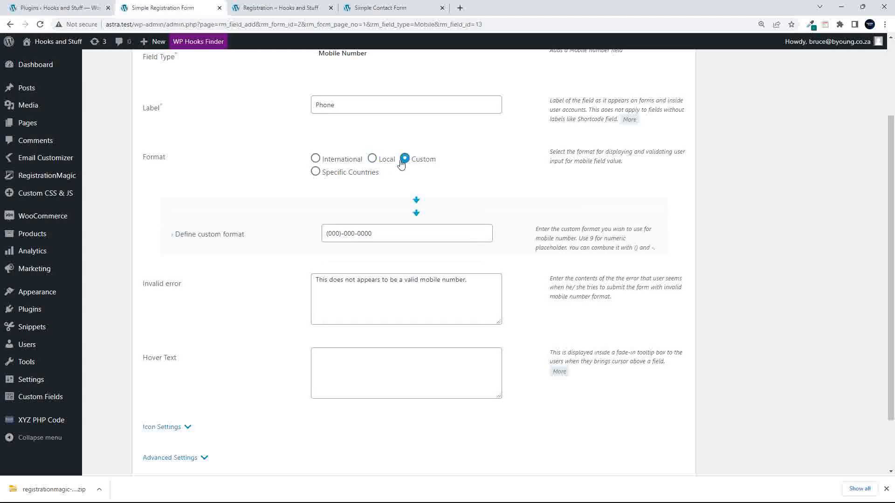
click(315, 172)
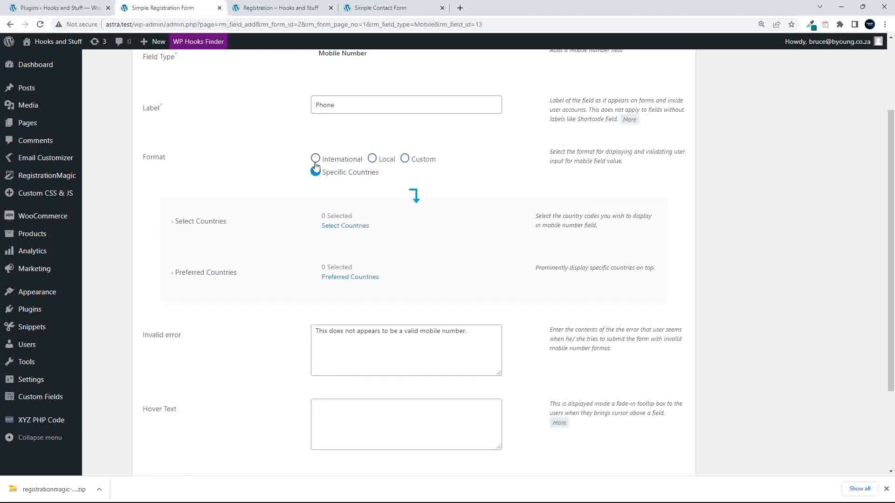
click(315, 158)
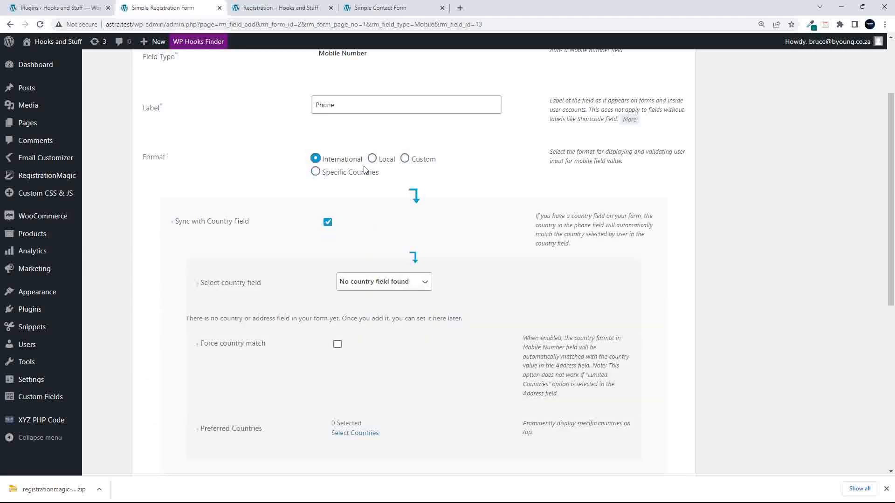
click(372, 159)
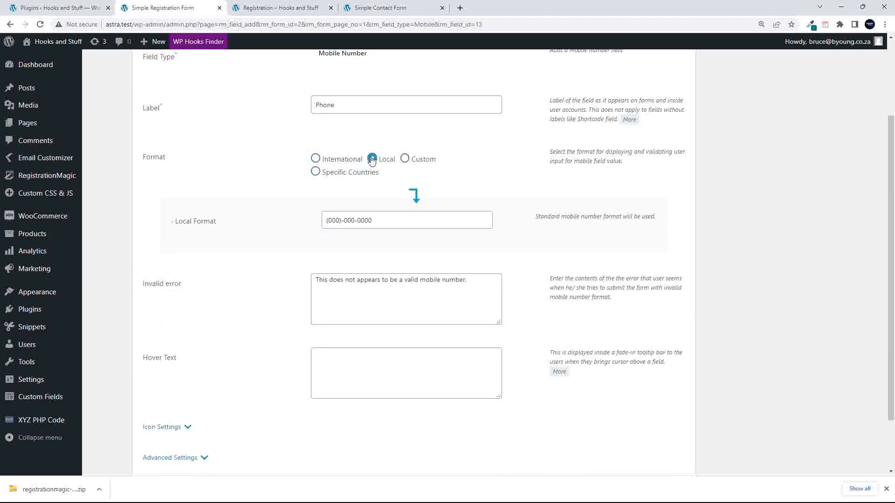
scroll(215, 259, down, 2)
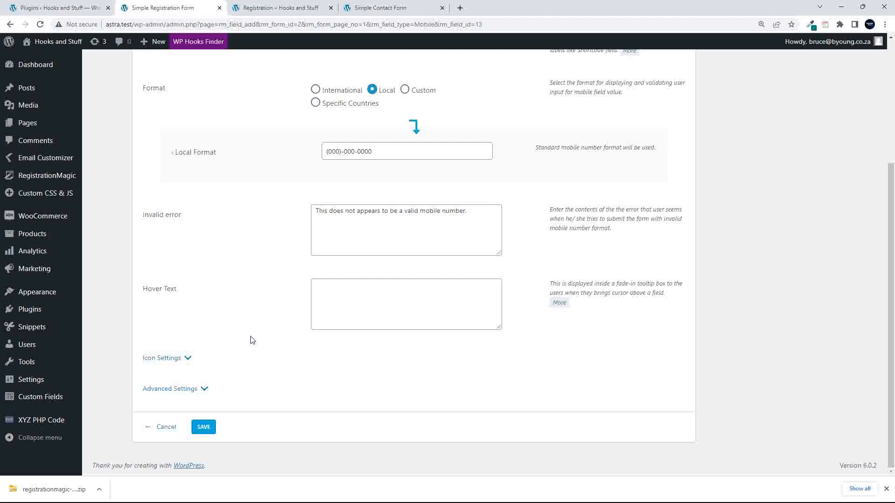
scroll(250, 340, up, 4)
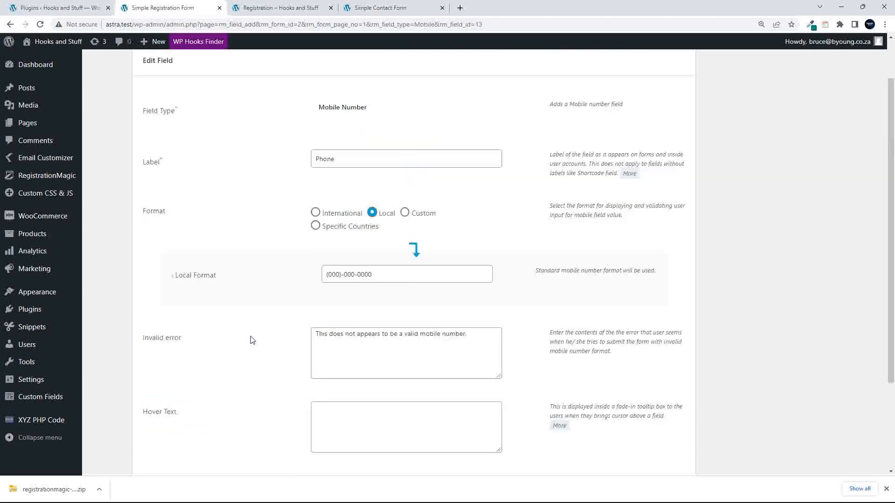
scroll(251, 340, down, 4)
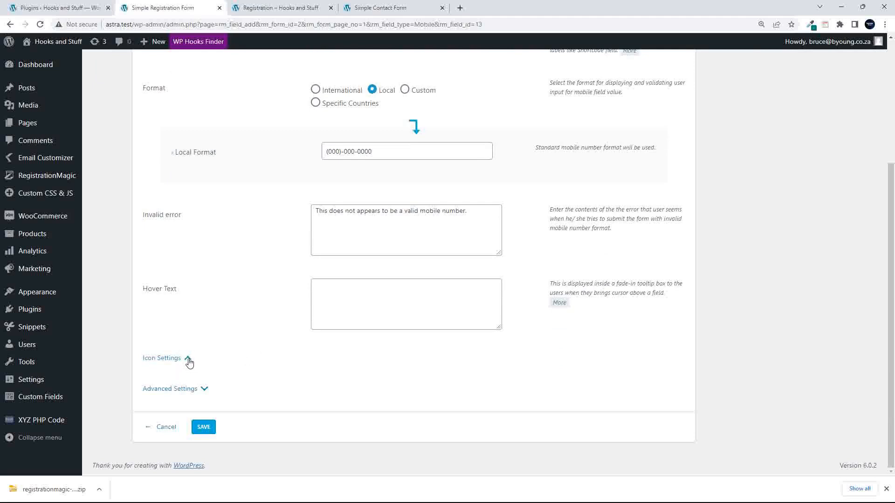
- Tick Required Field for Phone under Advanced Settings
click(188, 359)
scroll(237, 360, down, 5)
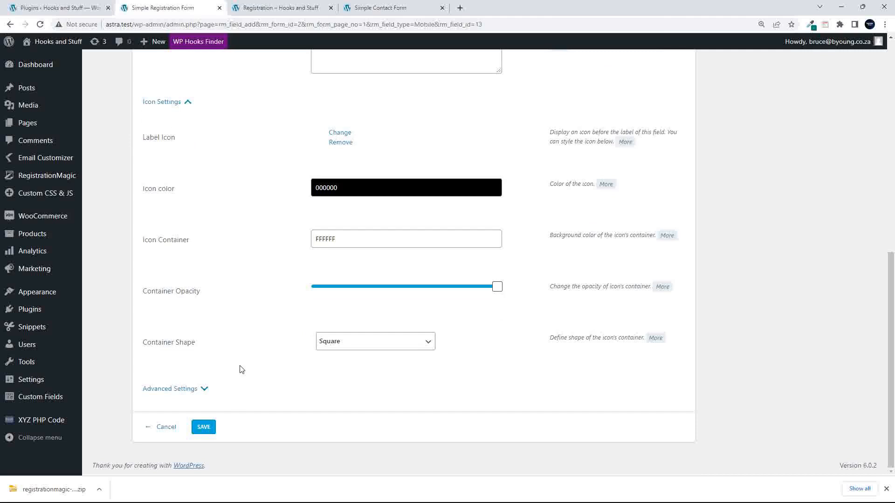
click(204, 389)
scroll(229, 382, down, 7)
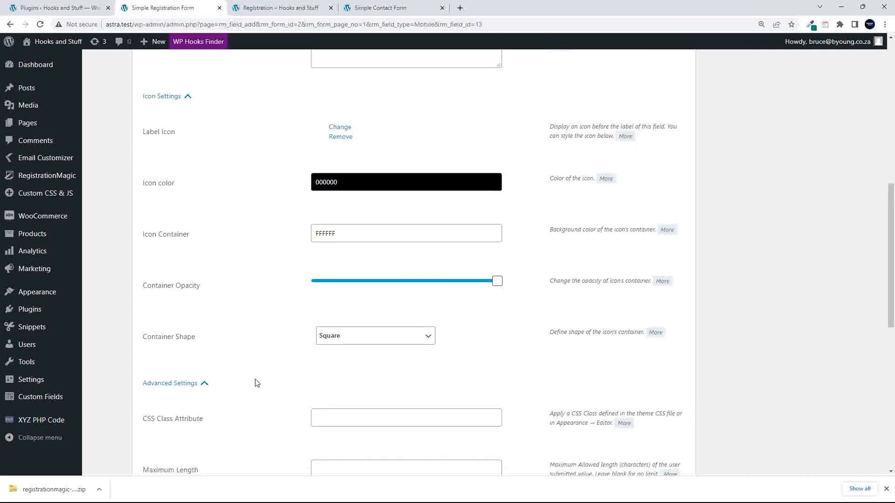
click(317, 233)
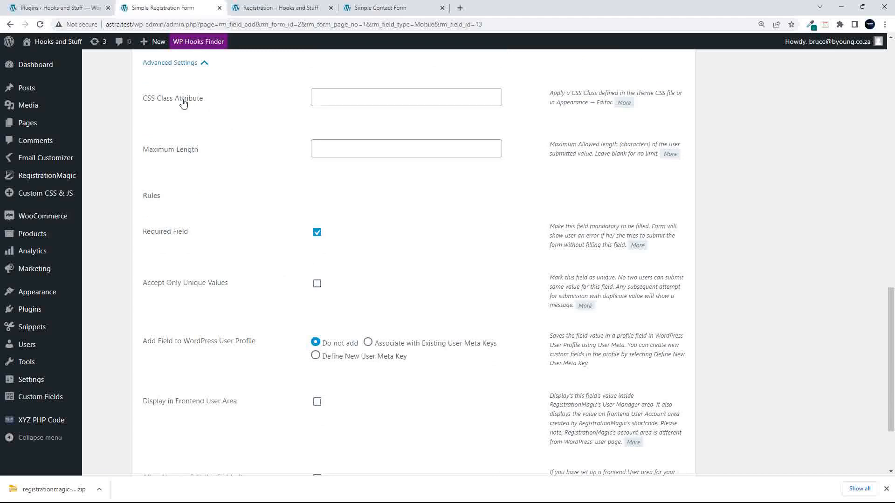
scroll(213, 245, up, 1)
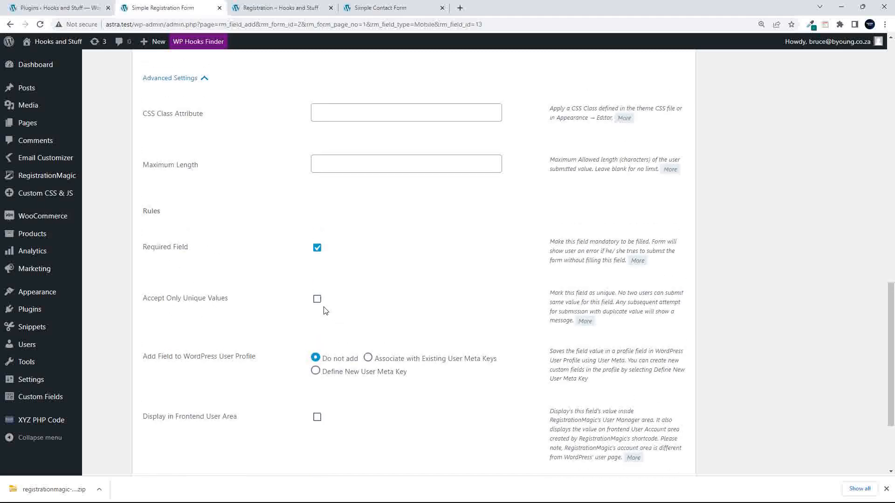
scroll(325, 311, down, 3)
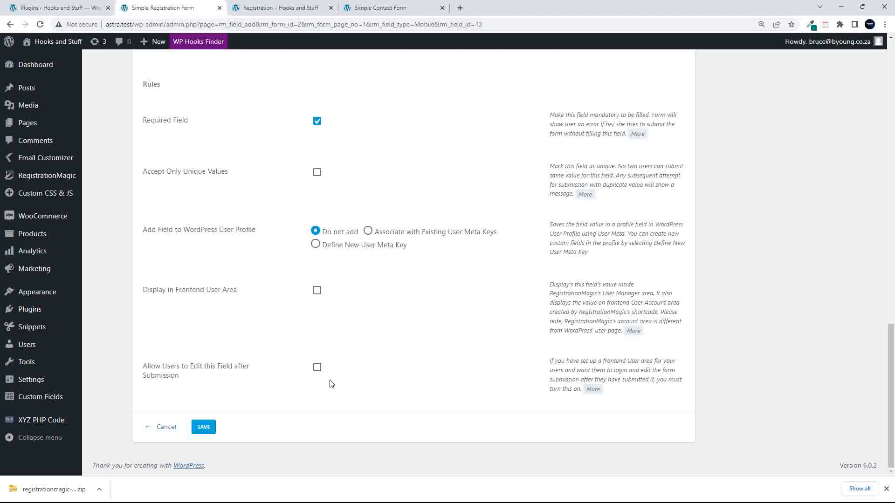
- Let users edit Phone in their user area under new meta key contact_number, then save
click(316, 368)
click(368, 231)
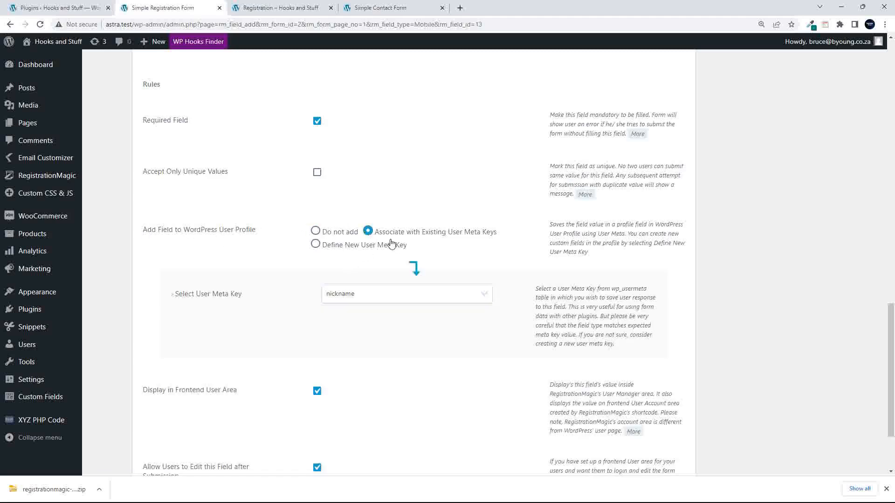
click(477, 295)
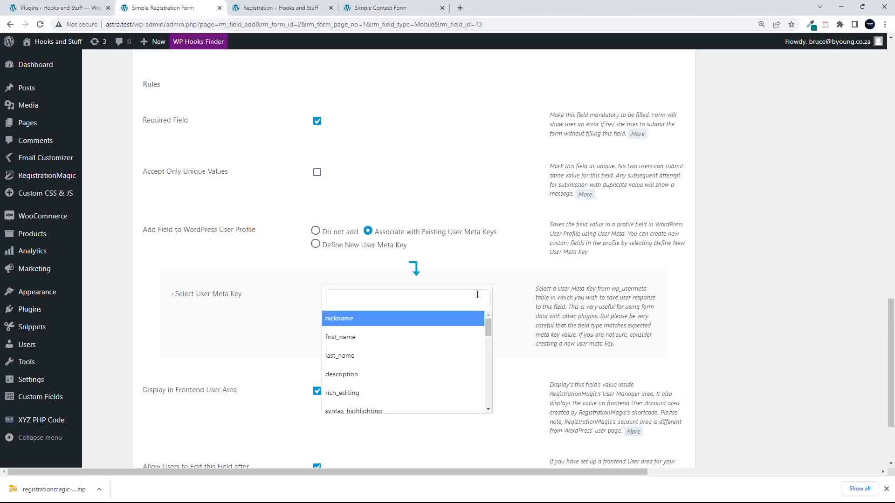
drag(488, 331, 475, 402)
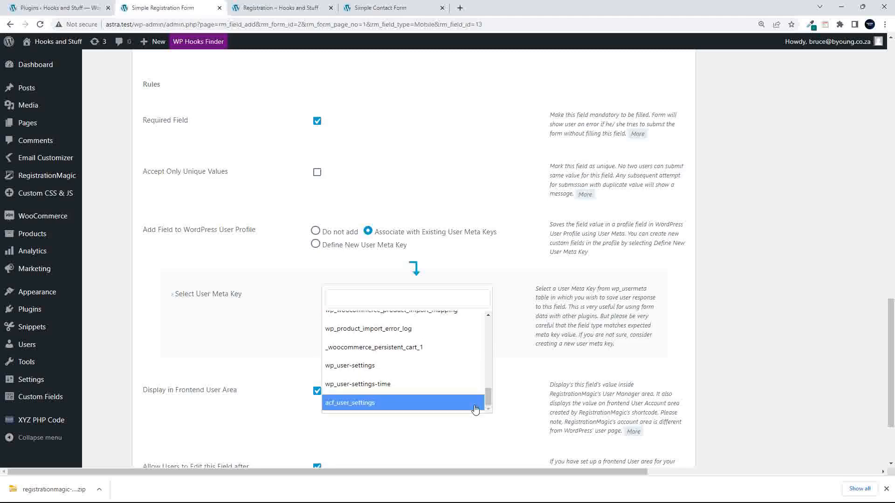
click(280, 260)
click(316, 244)
click(340, 292)
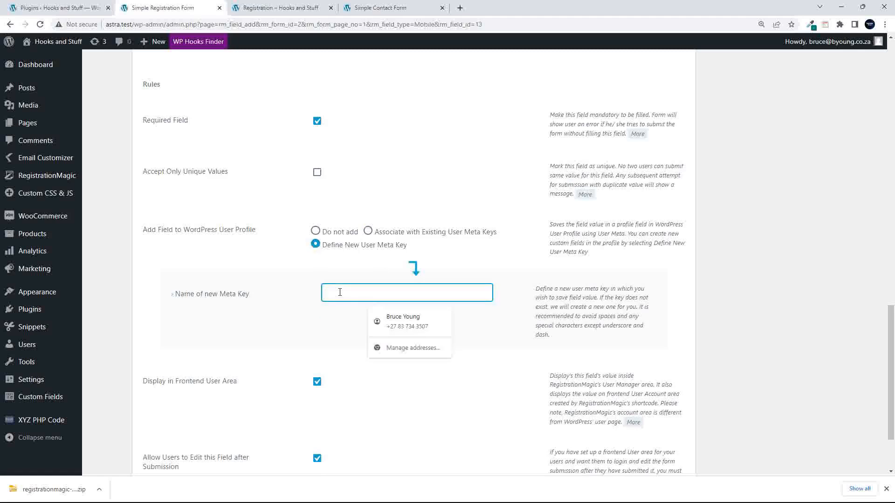
text(t)
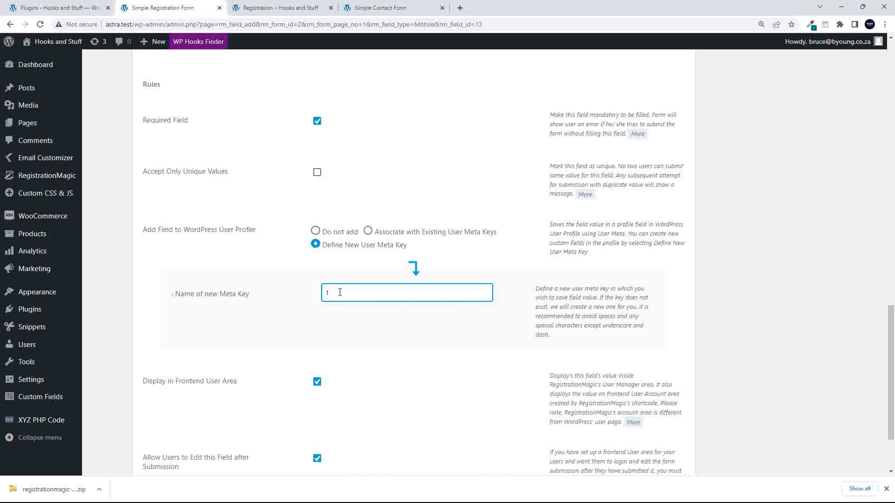
text(elephoncontact_number)
scroll(210, 359, down, 2)
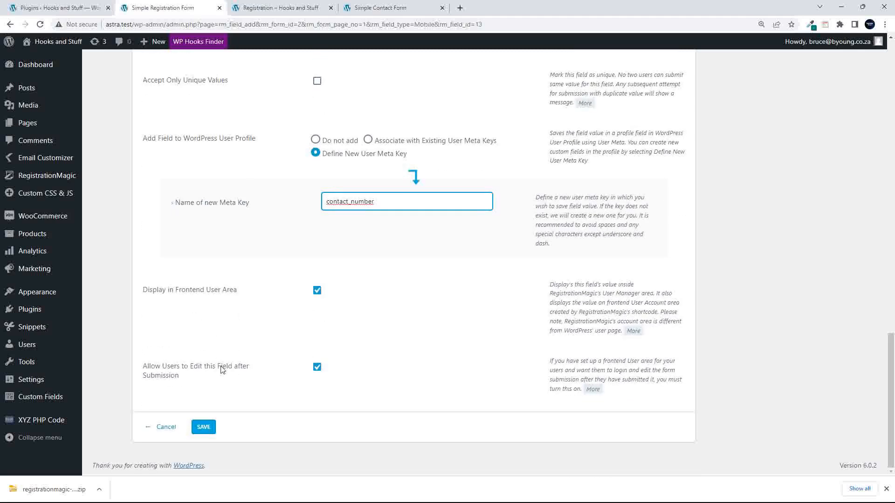
click(198, 429)
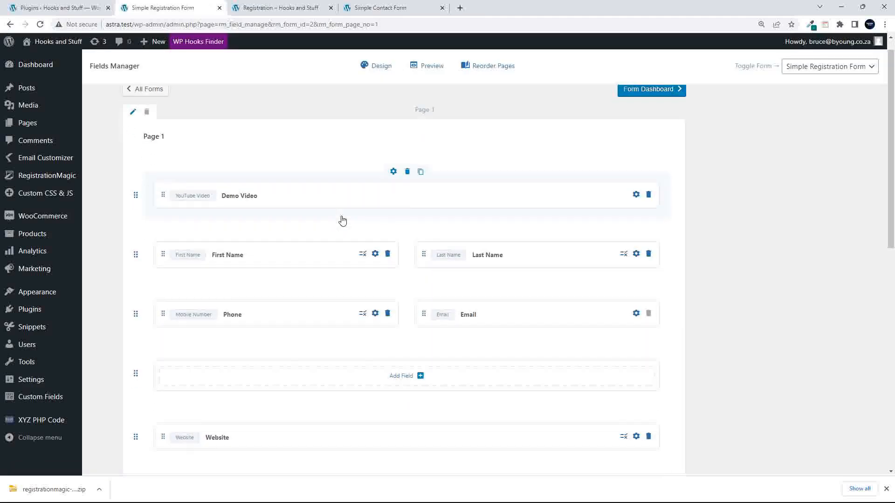
- Delete the empty Add Field row left below the Phone and Email row
scroll(343, 220, down, 2)
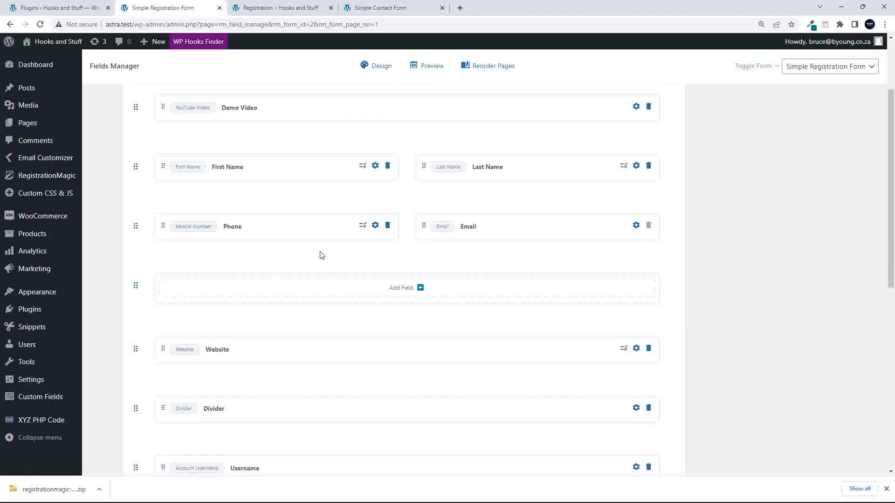
scroll(320, 253, down, 2)
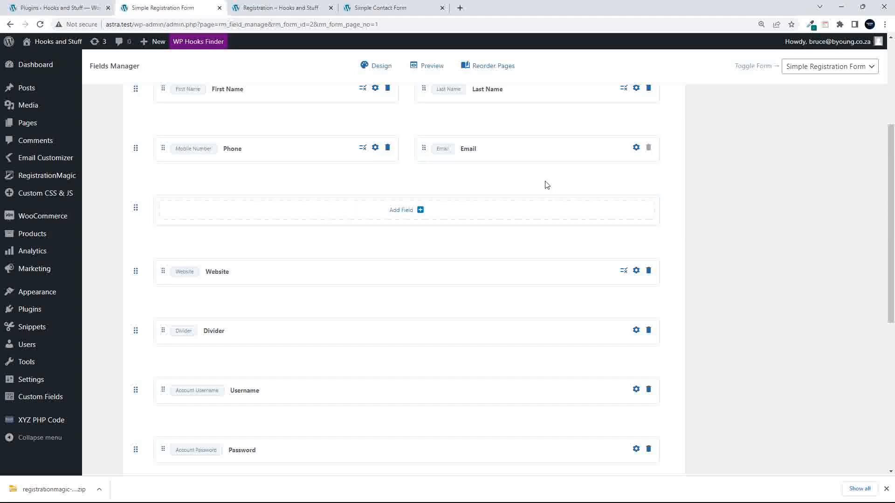
click(407, 185)
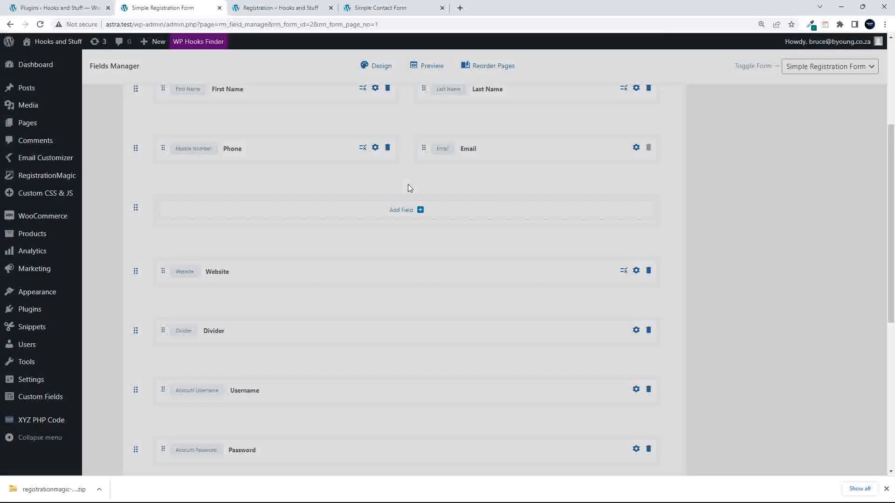
click(348, 237)
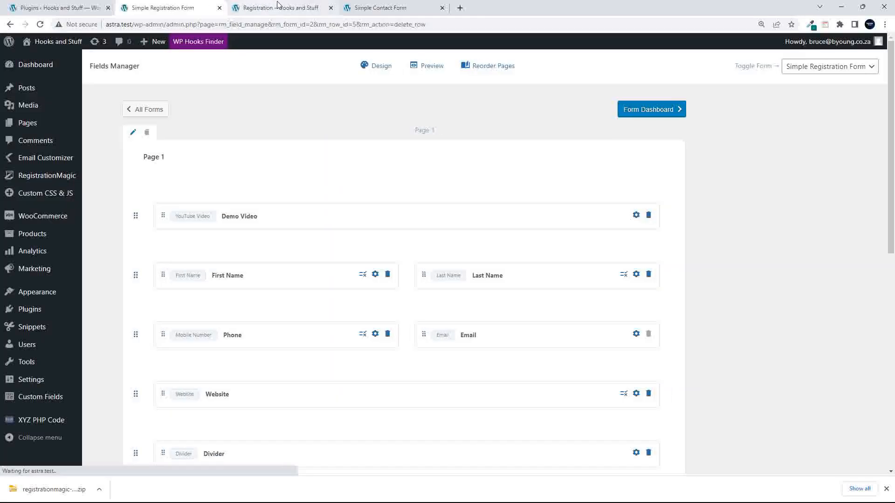
click(280, 8)
- Reload the live form to check required Phone and Website placement, then go back
click(39, 23)
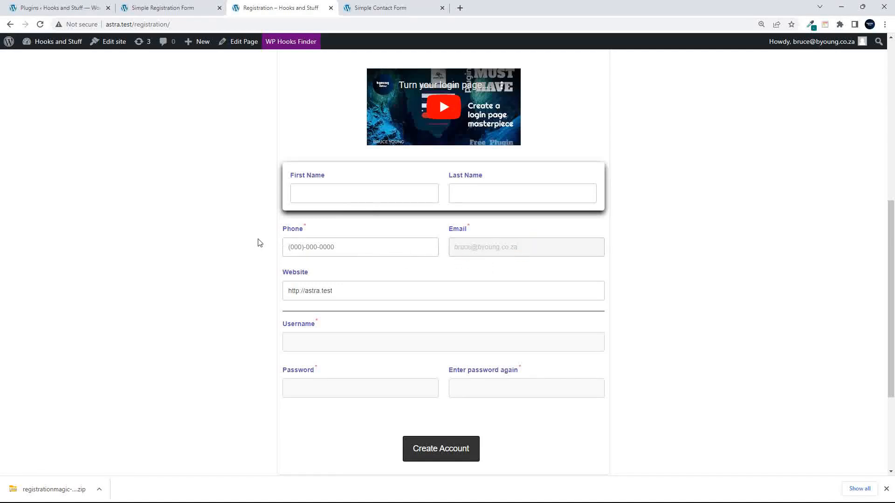
scroll(262, 240, down, 3)
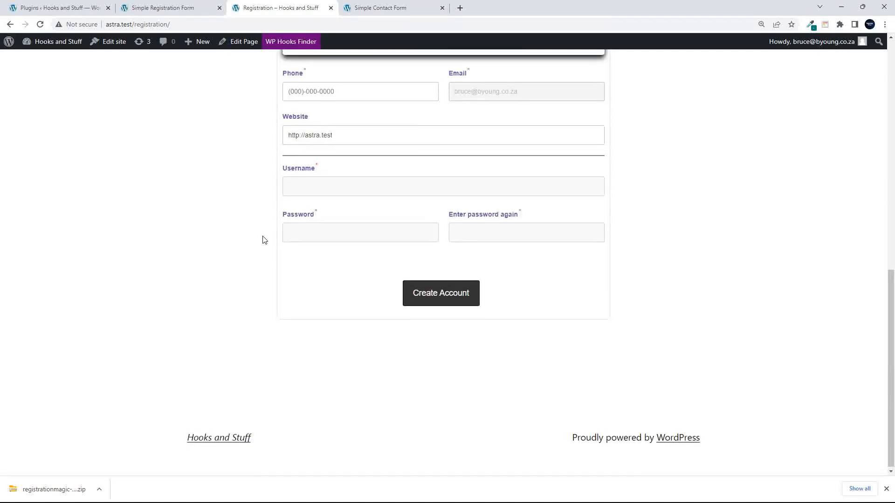
scroll(265, 239, up, 2)
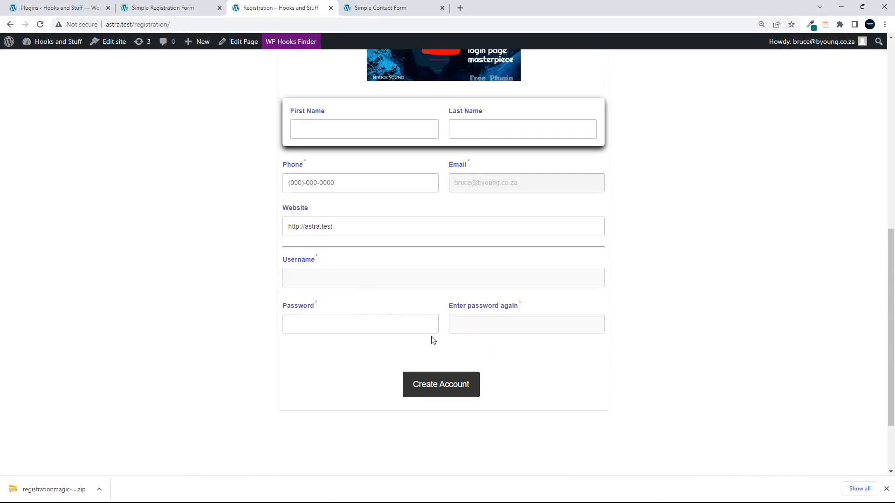
click(143, 8)
- Open Edit Field for the Password row in the Fields Manager
scroll(354, 335, down, 8)
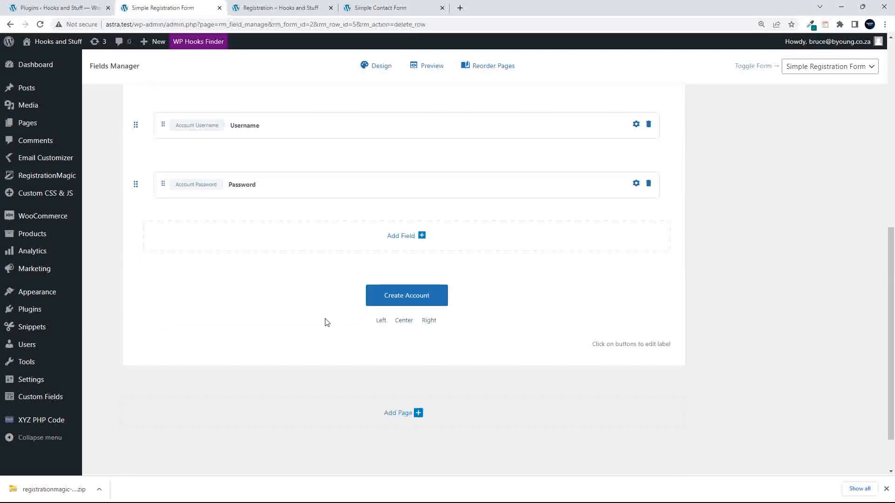
scroll(276, 313, up, 1)
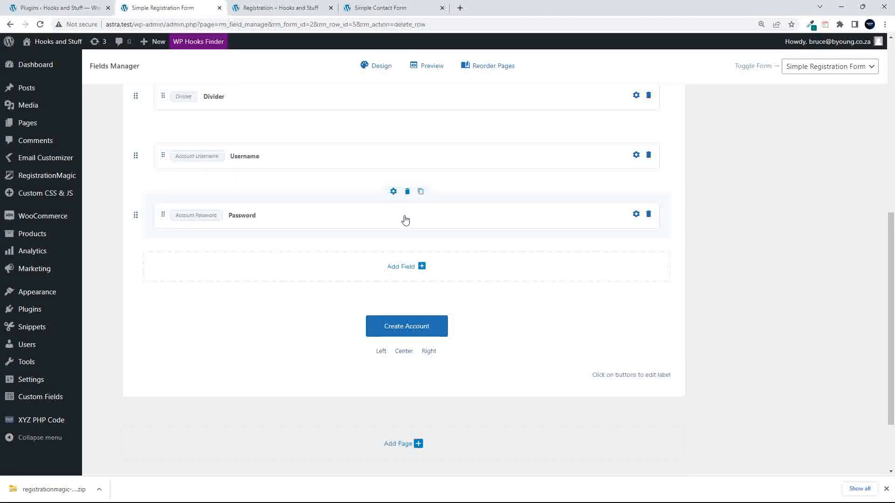
click(636, 216)
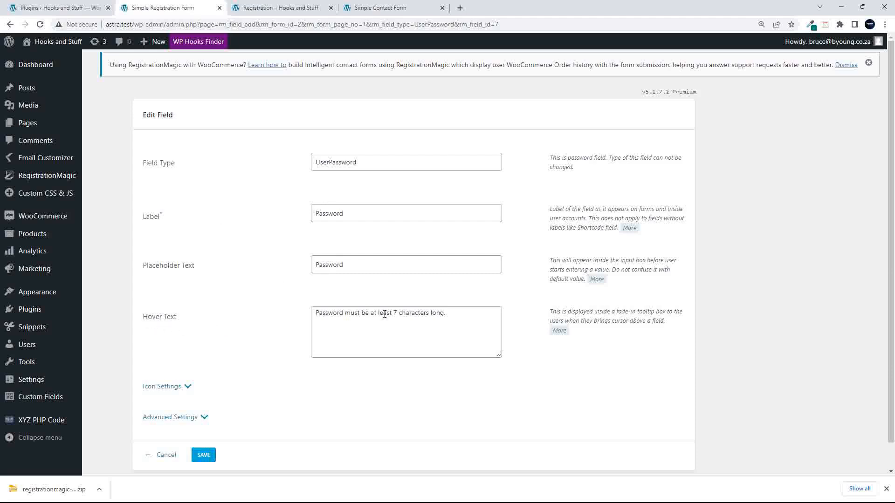
- Expand the Password field's Icon Settings section
scroll(384, 314, down, 1)
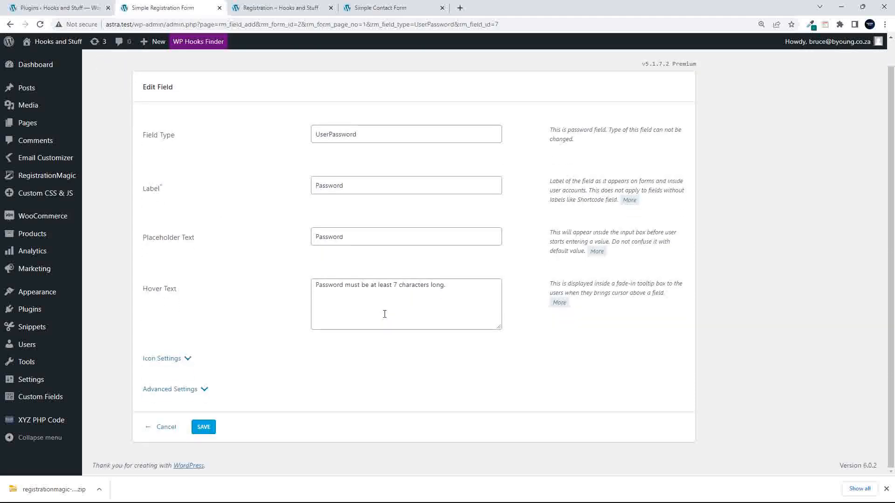
click(188, 360)
scroll(280, 342, down, 3)
scroll(280, 343, down, 3)
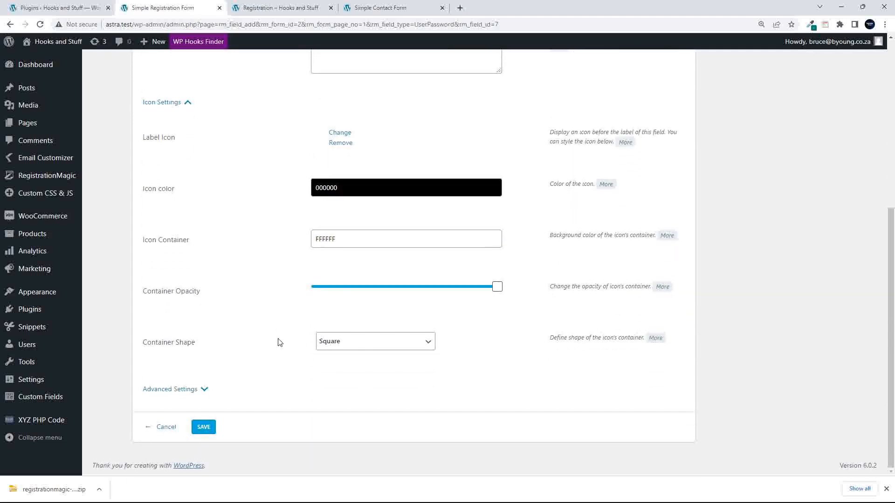
- Expand Advanced Settings and review the password confirmation and strength meter options
click(204, 390)
scroll(261, 347, down, 7)
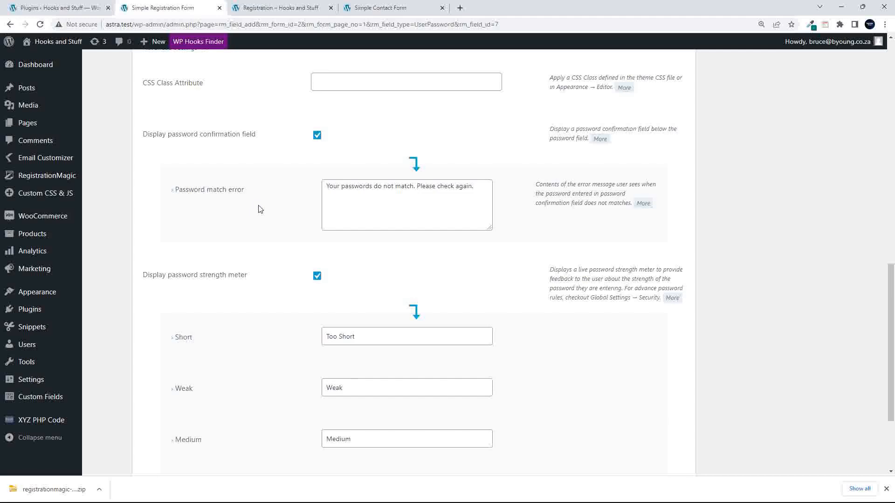
scroll(260, 208, down, 3)
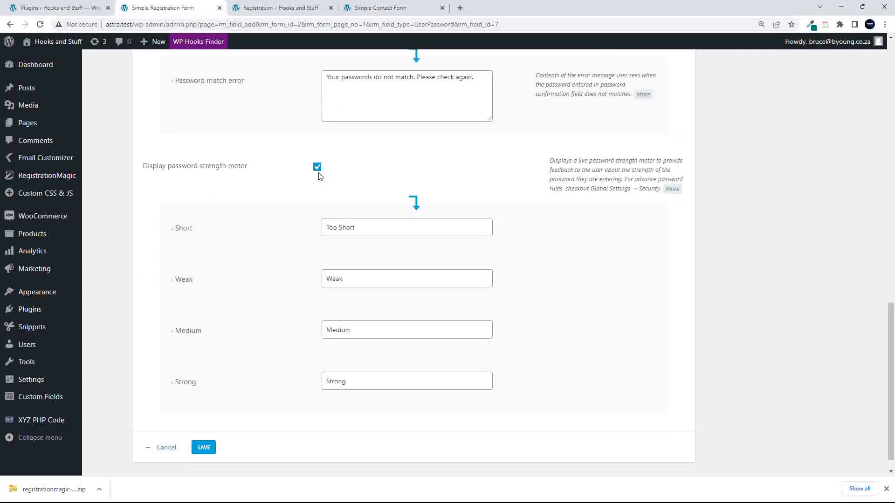
scroll(282, 218, down, 1)
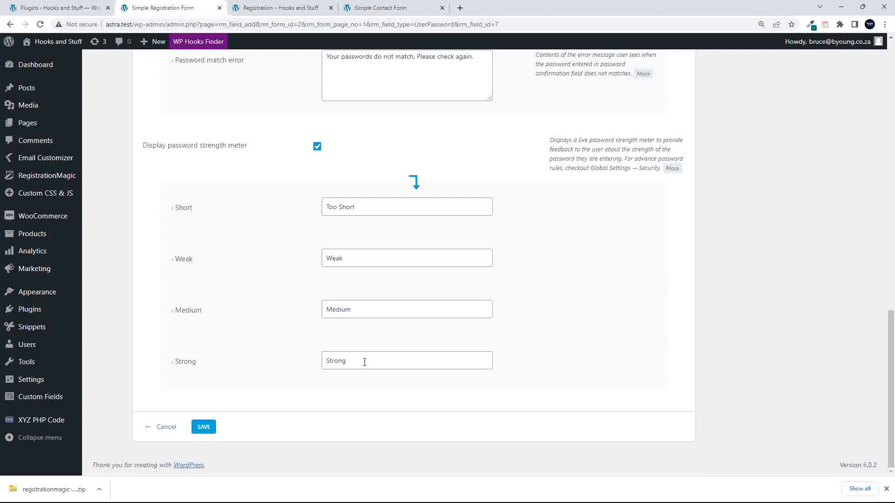
scroll(228, 322, up, 5)
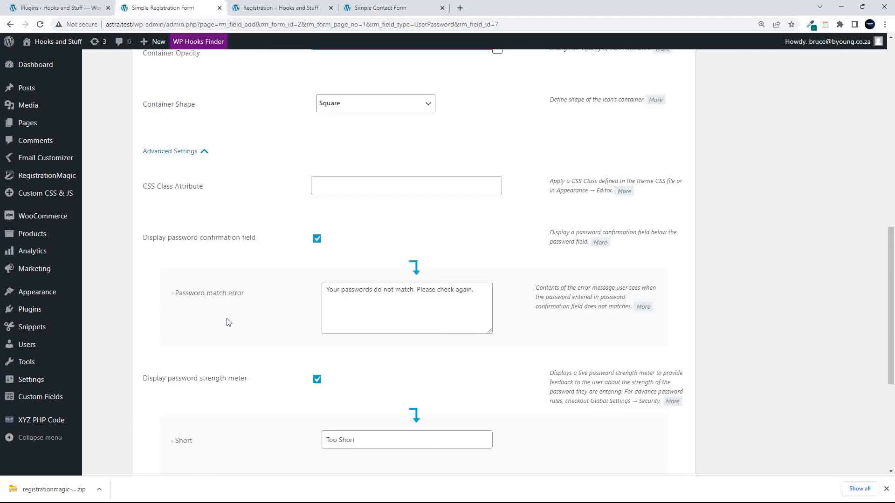
scroll(229, 321, up, 4)
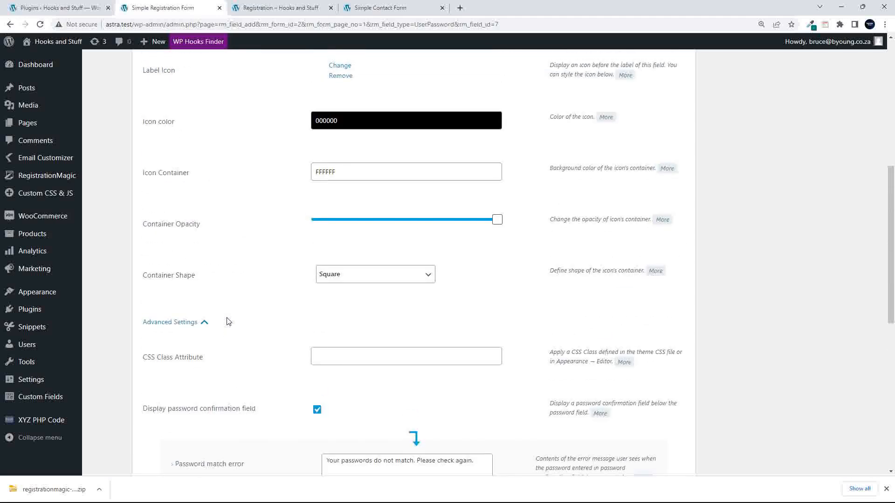
scroll(228, 322, up, 2)
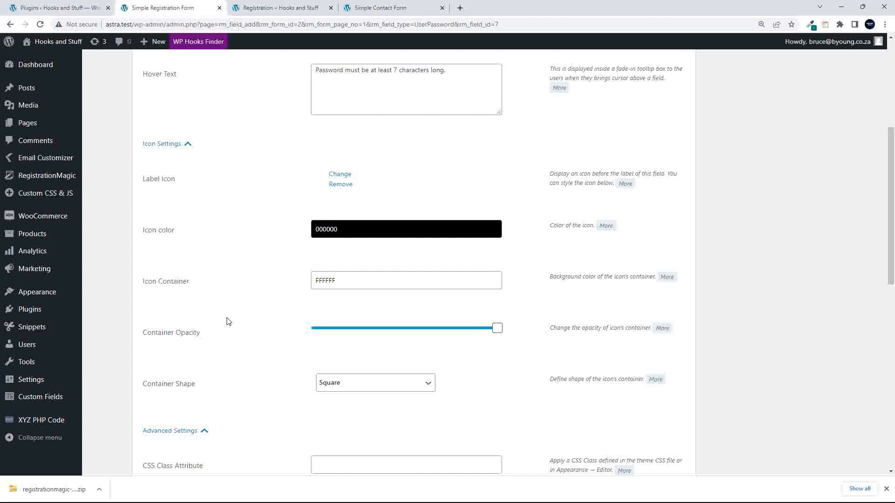
scroll(228, 321, up, 5)
scroll(229, 321, down, 6)
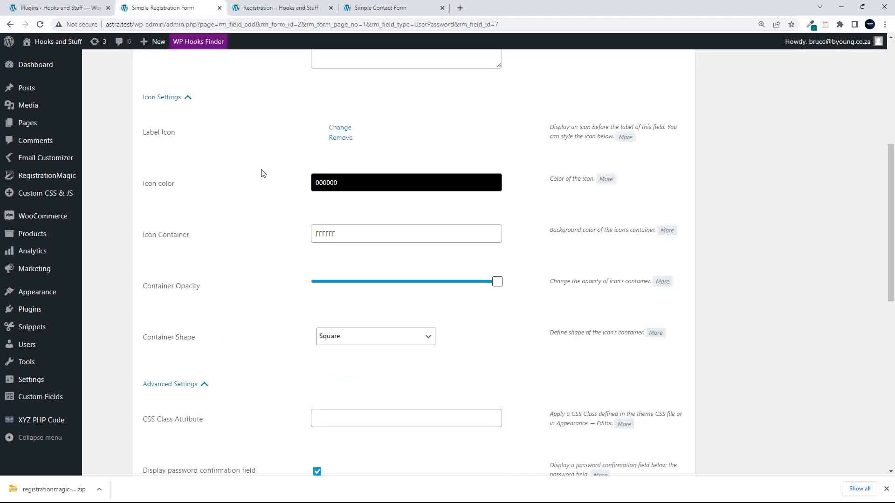
- Swap the Password label icon for the bank icon from the icon picker
click(341, 129)
scroll(532, 141, down, 4)
scroll(532, 141, down, 6)
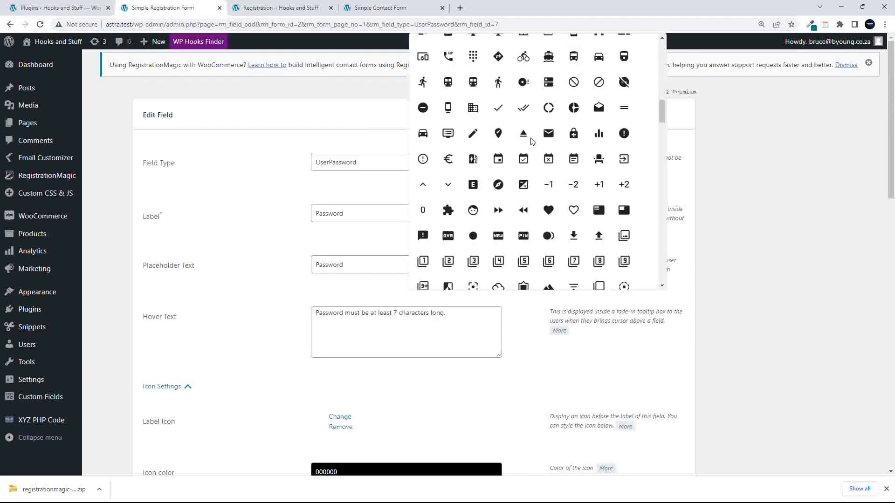
scroll(529, 140, up, 10)
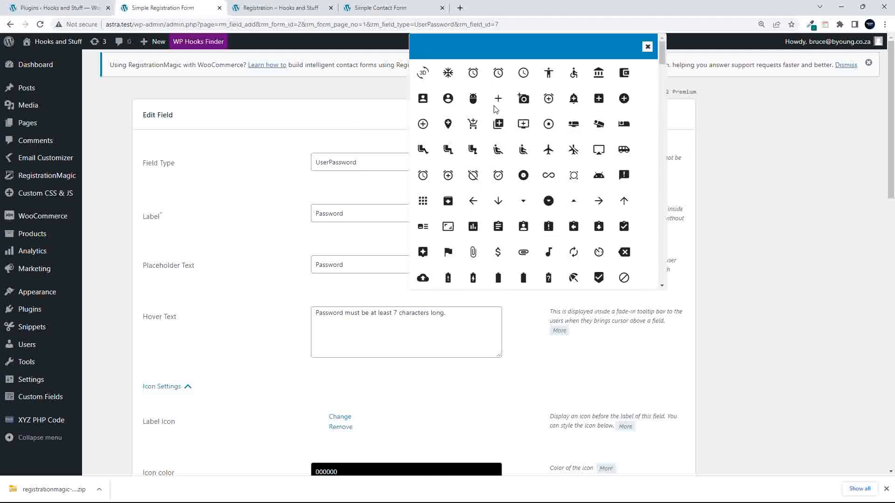
click(599, 76)
- Save the Password field changes and go to the live registration page
scroll(214, 389, down, 15)
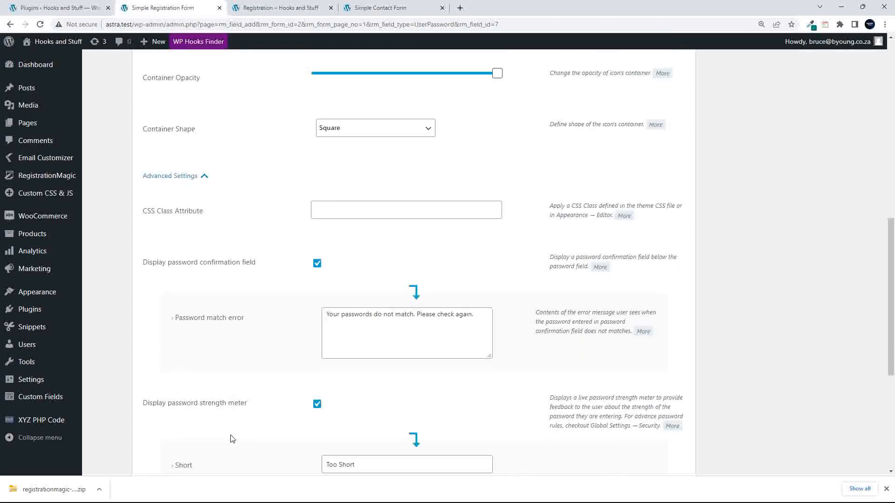
click(201, 428)
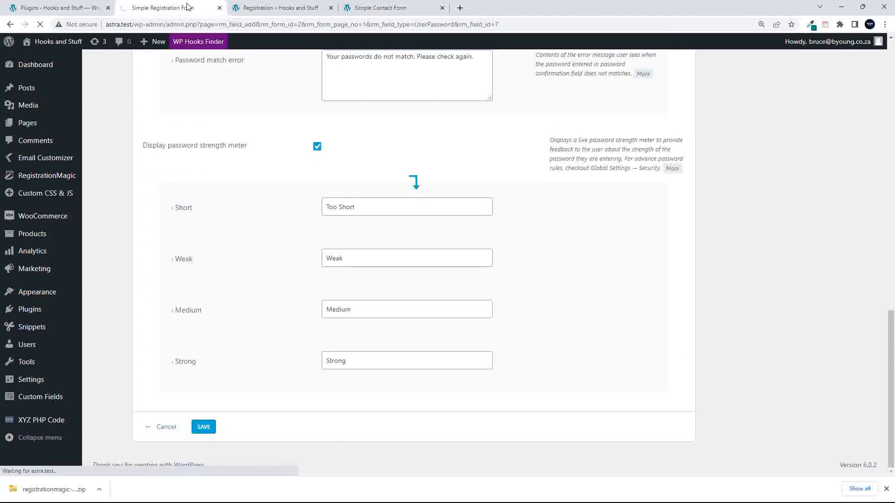
click(259, 13)
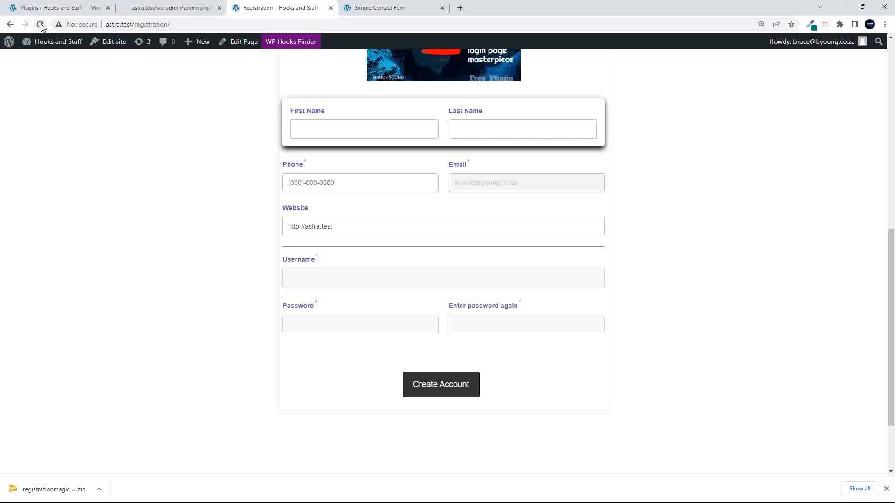
- Refresh the registration page and confirm the bank icon beside the Password label
click(41, 25)
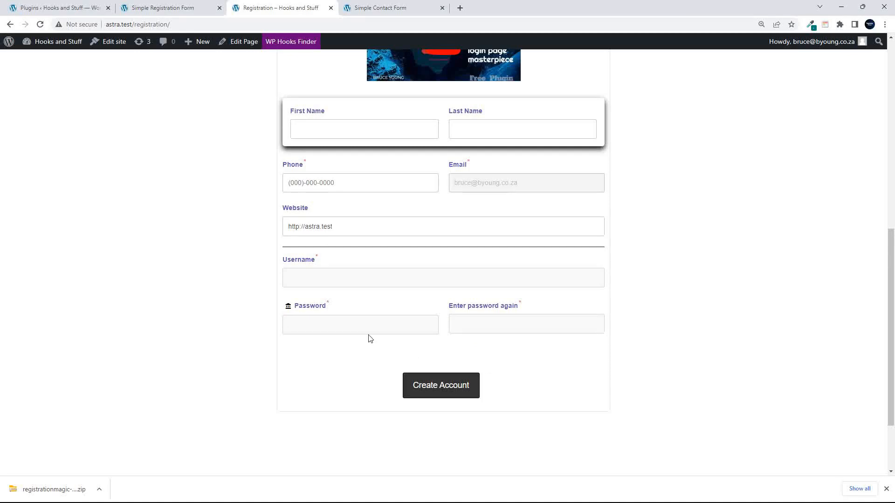
scroll(377, 343, up, 8)
scroll(377, 343, down, 5)
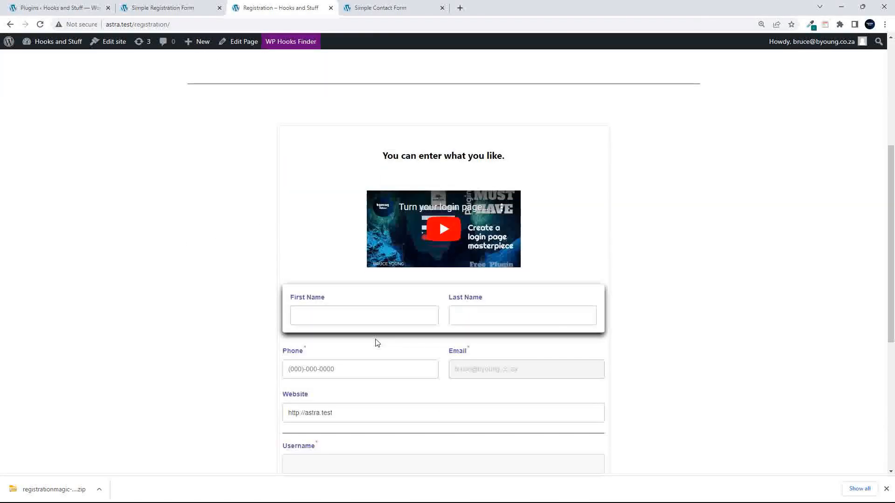
scroll(377, 343, down, 2)
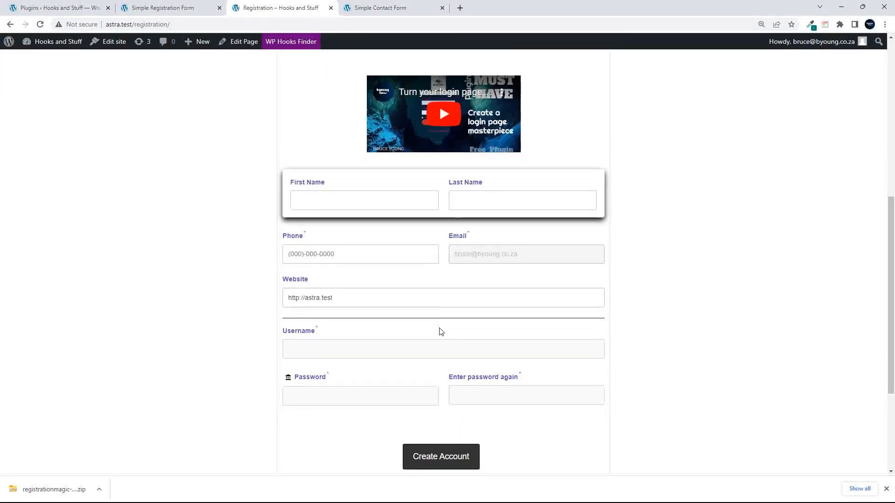
scroll(439, 331, down, 3)
scroll(439, 331, up, 4)
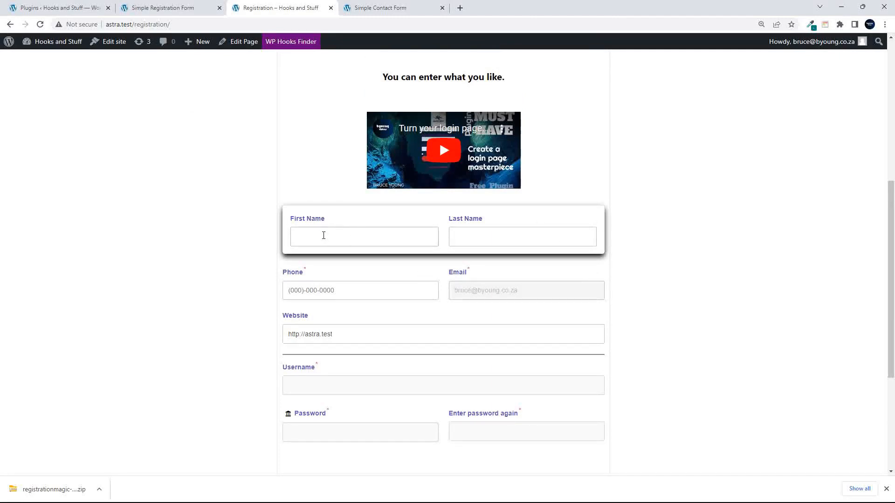
scroll(323, 236, down, 1)
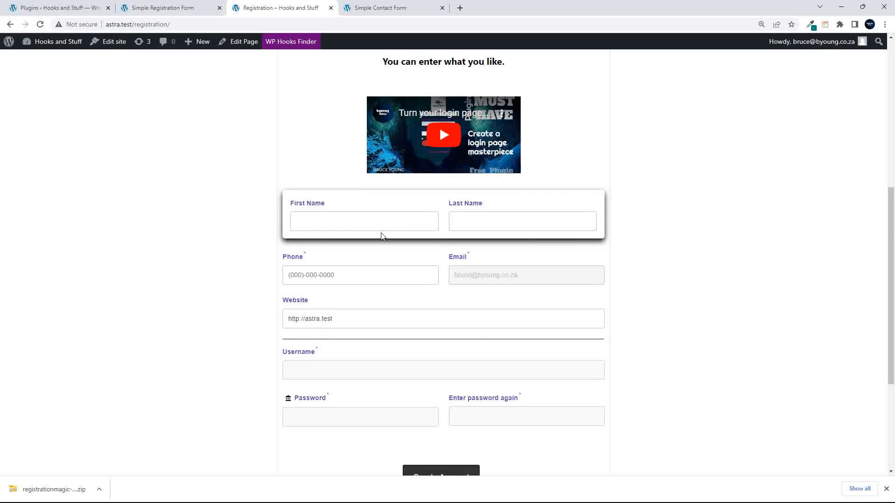
scroll(382, 235, down, 3)
scroll(385, 236, up, 6)
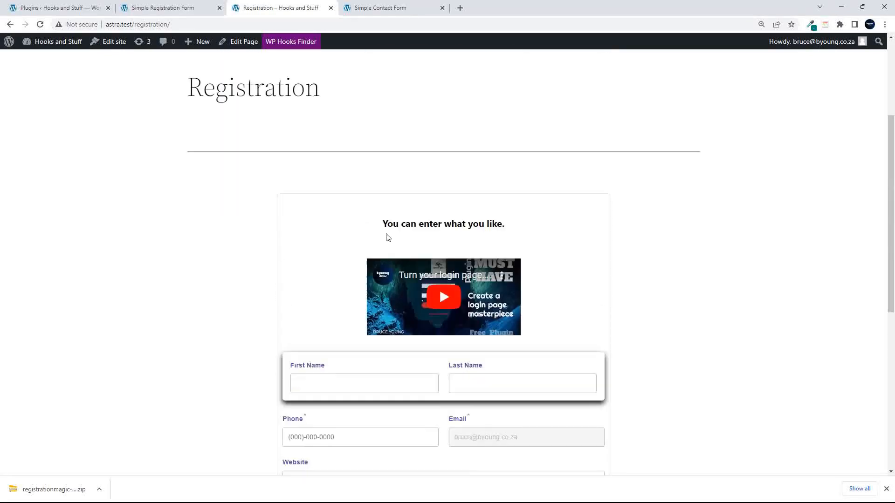
scroll(388, 238, up, 1)
click(145, 8)
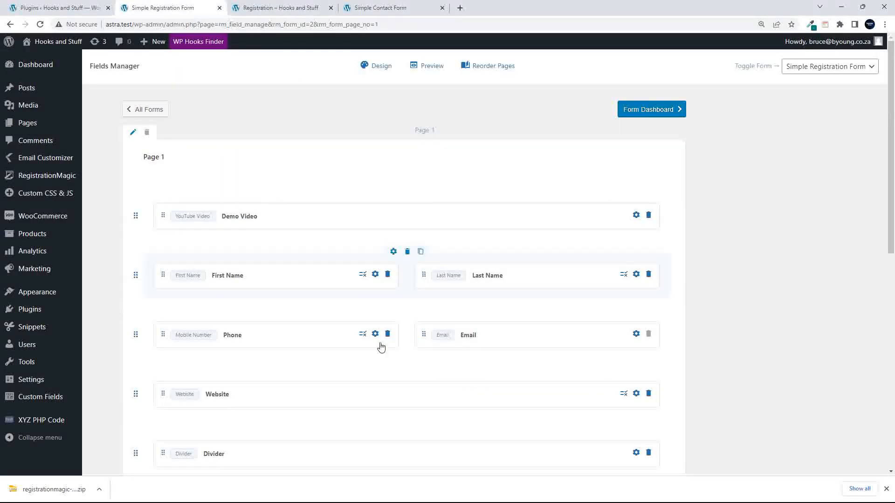
scroll(370, 292, down, 5)
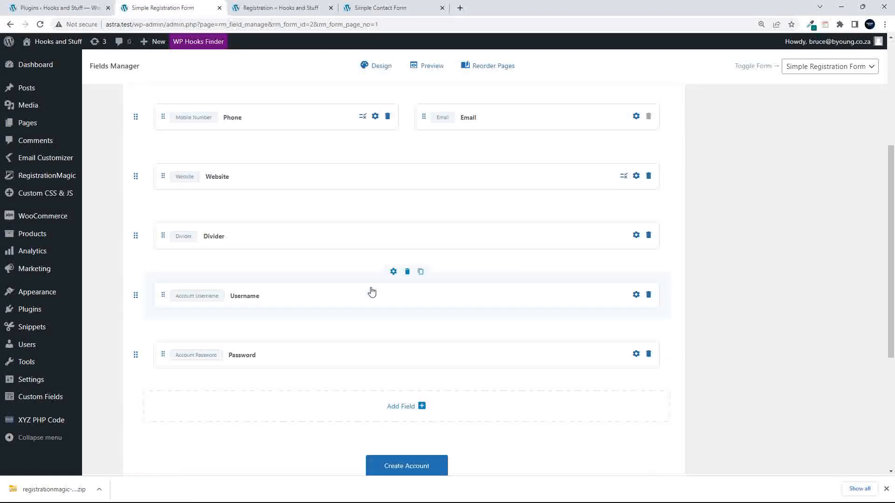
click(421, 406)
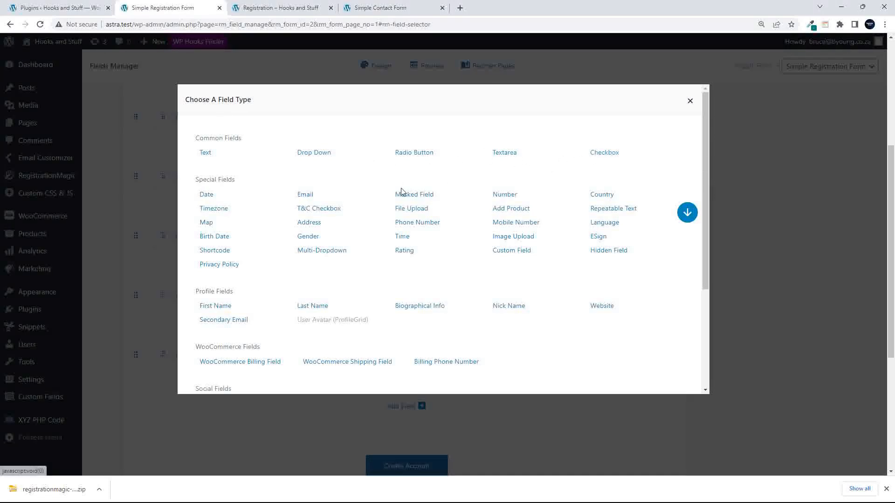
scroll(400, 196, down, 1)
scroll(400, 196, down, 1)
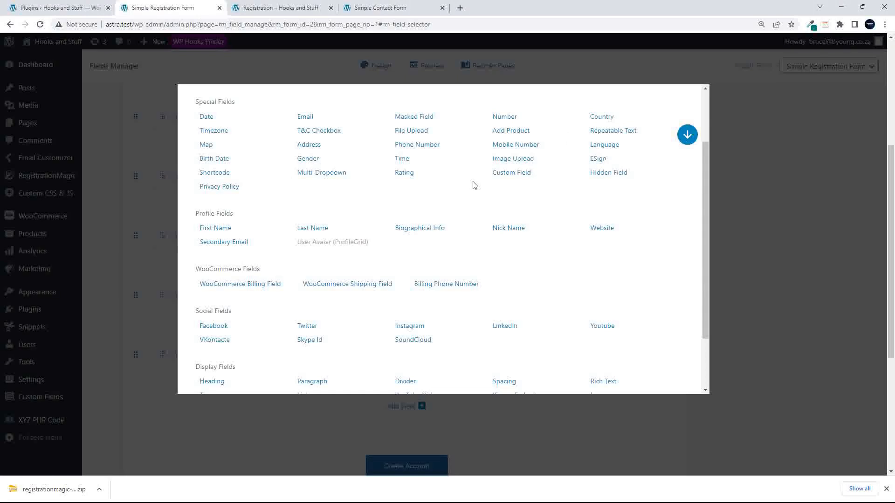
scroll(473, 185, down, 2)
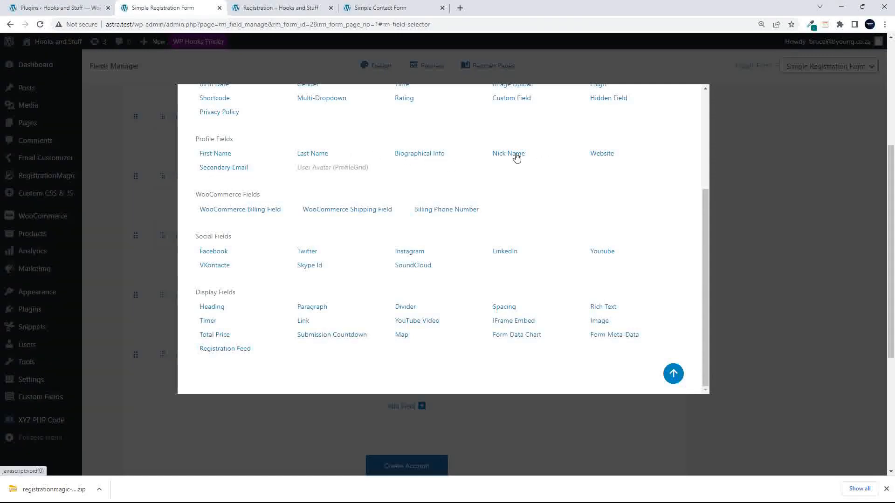
scroll(354, 191, down, 1)
scroll(297, 190, down, 1)
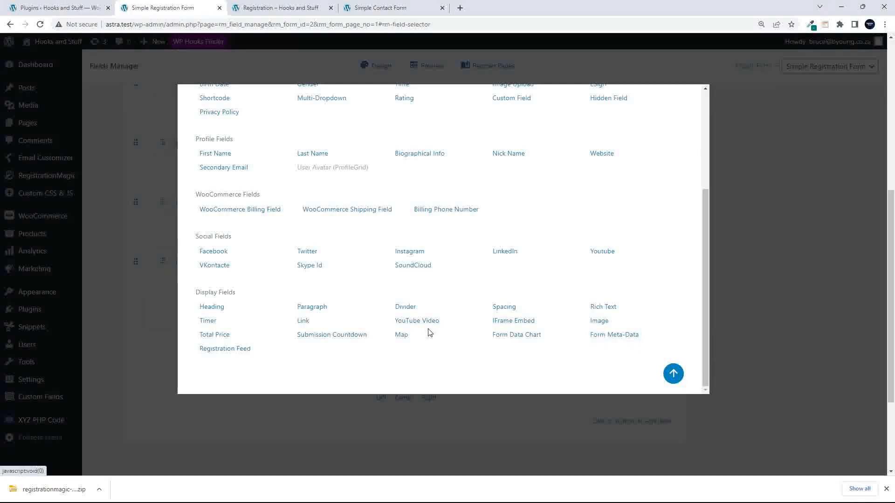
scroll(429, 331, up, 1)
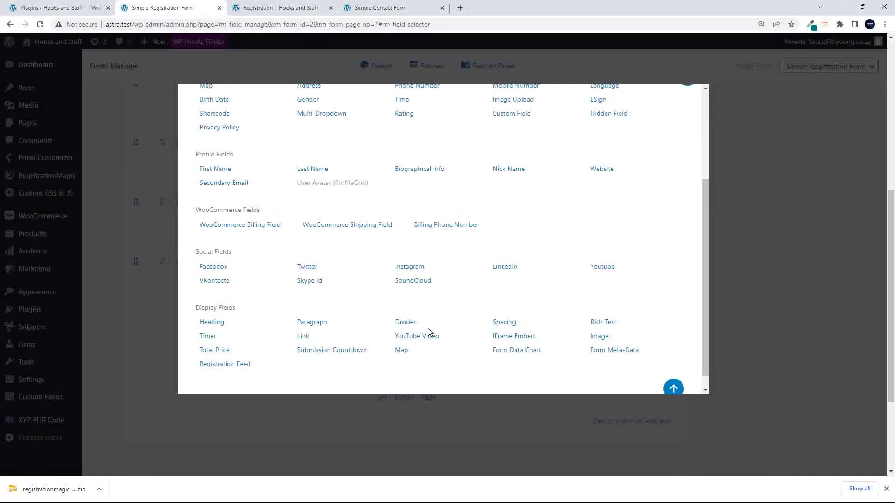
scroll(428, 331, up, 3)
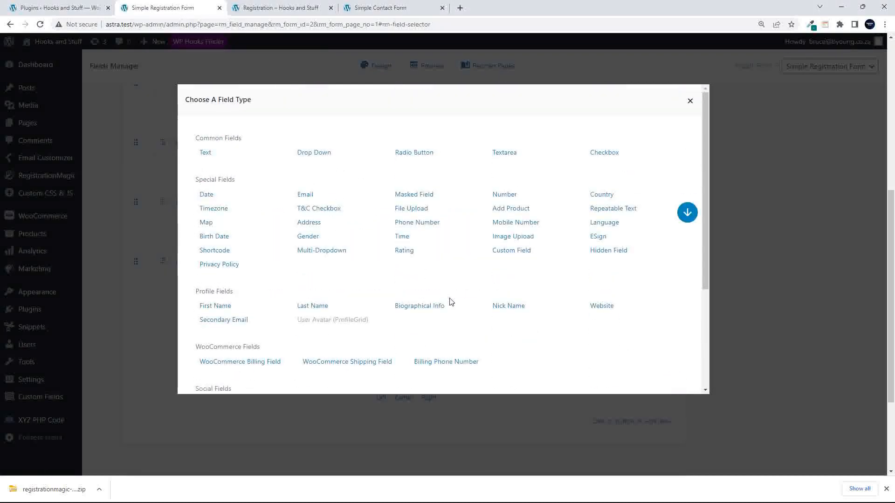
- Close the field-type chooser, then preview the full registration form and close the preview
click(689, 103)
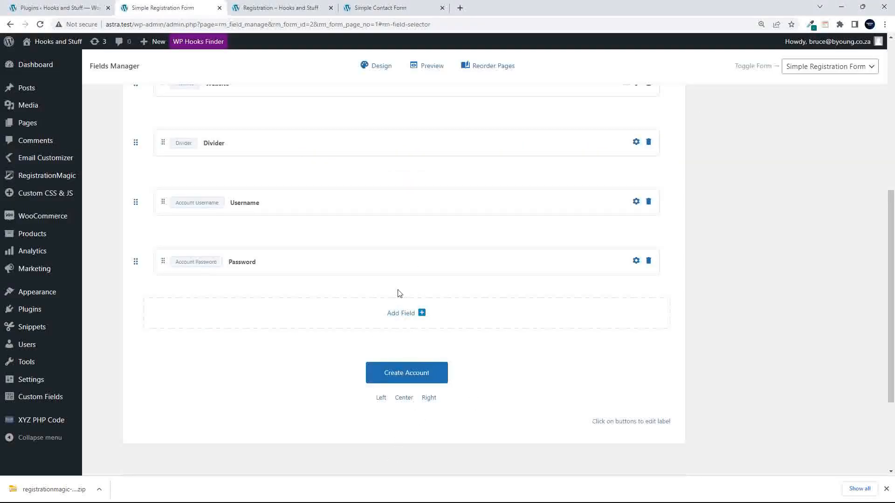
scroll(392, 305, up, 7)
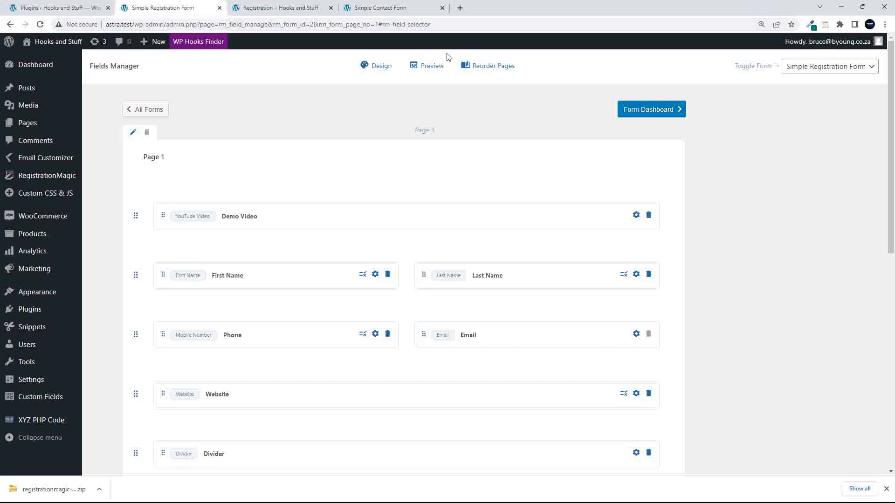
click(434, 66)
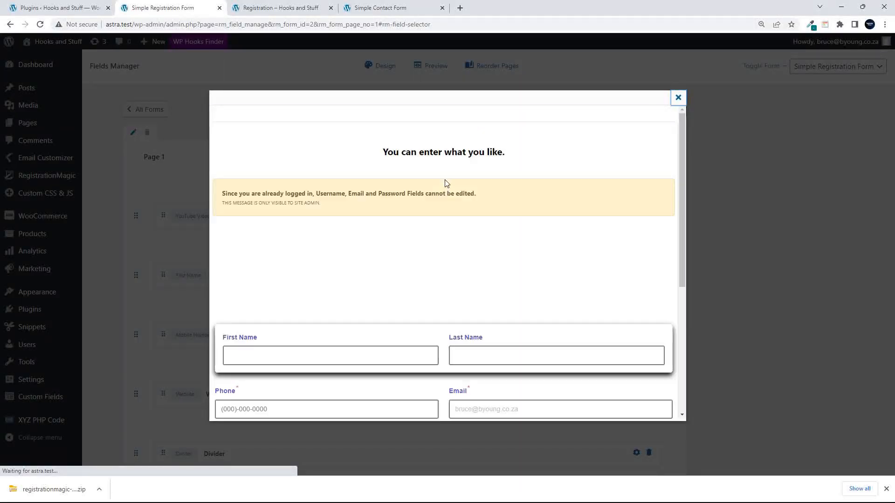
scroll(587, 244, down, 6)
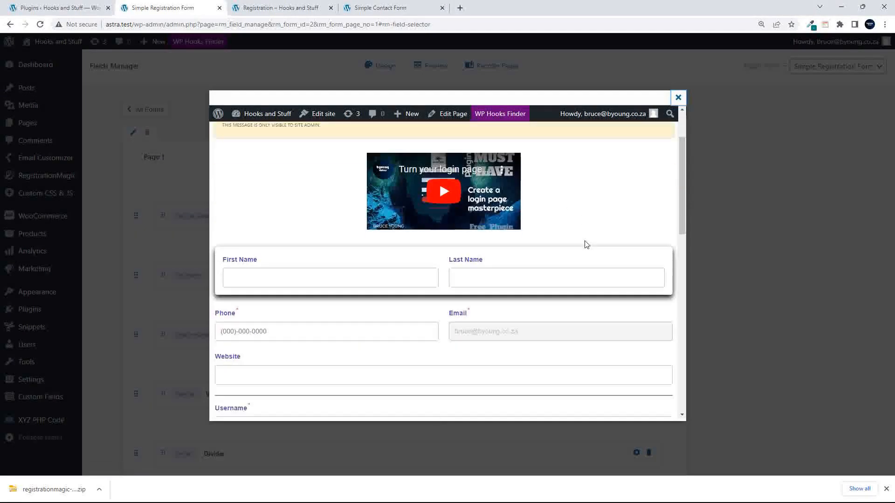
scroll(586, 244, down, 2)
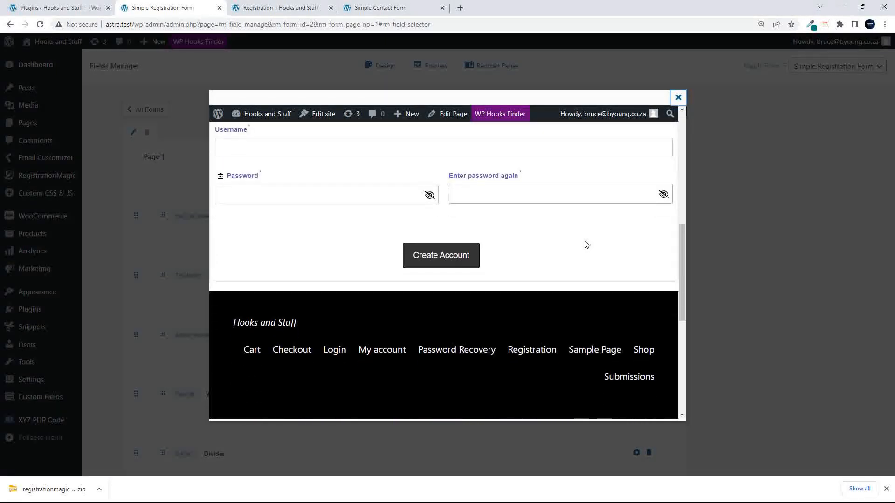
scroll(586, 245, up, 4)
scroll(586, 244, up, 3)
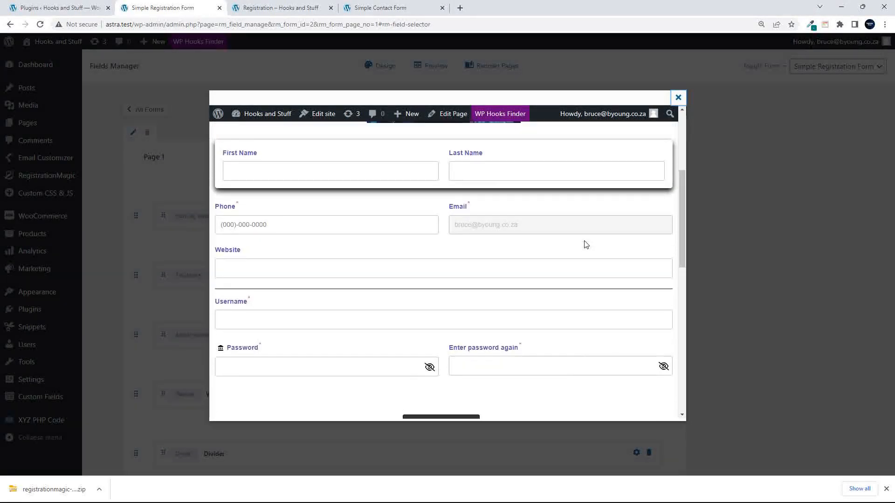
scroll(494, 324, down, 1)
scroll(494, 325, down, 3)
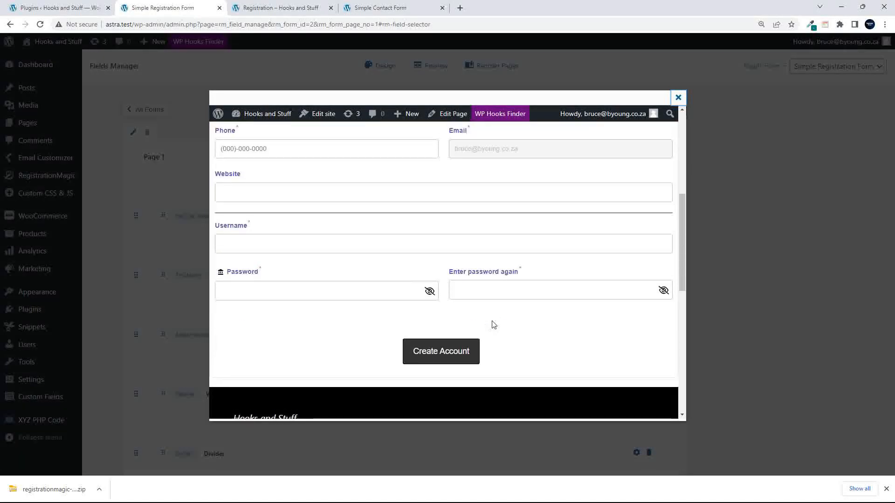
scroll(494, 325, up, 5)
click(679, 96)
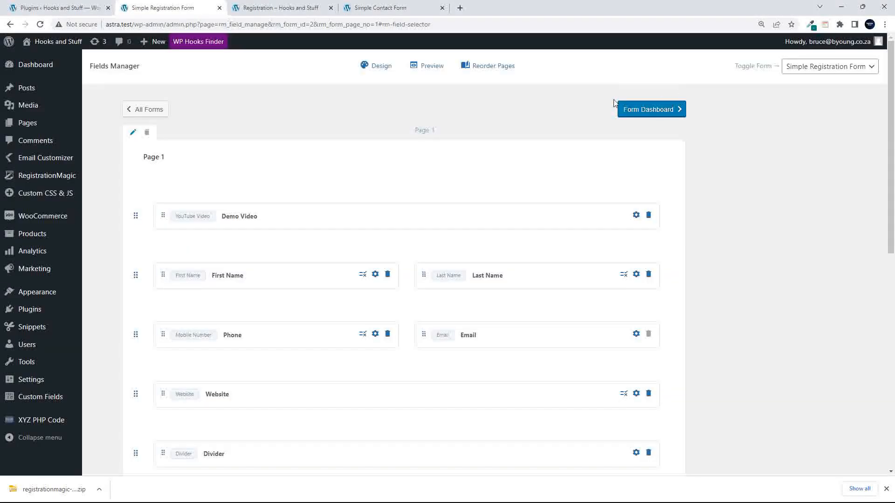
click(378, 71)
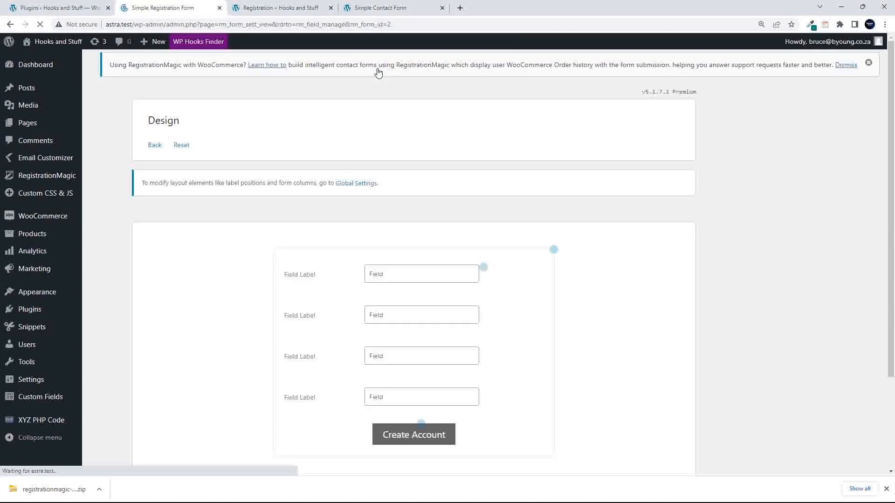
click(484, 268)
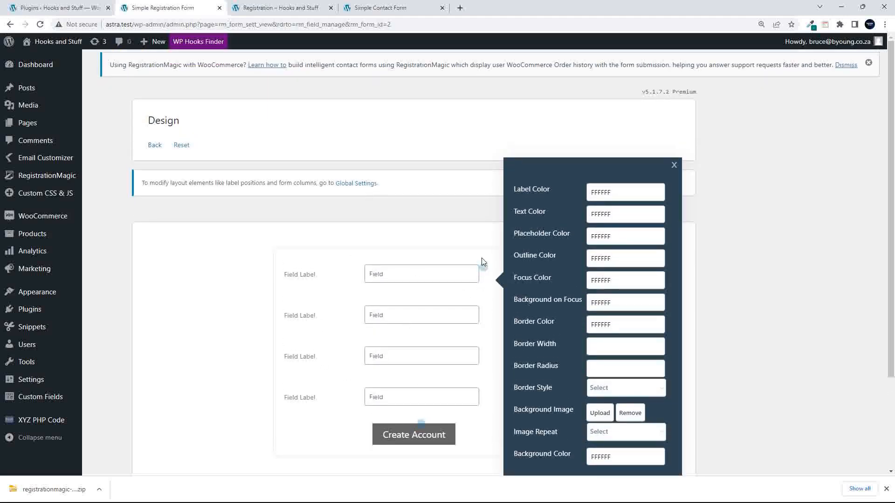
click(674, 166)
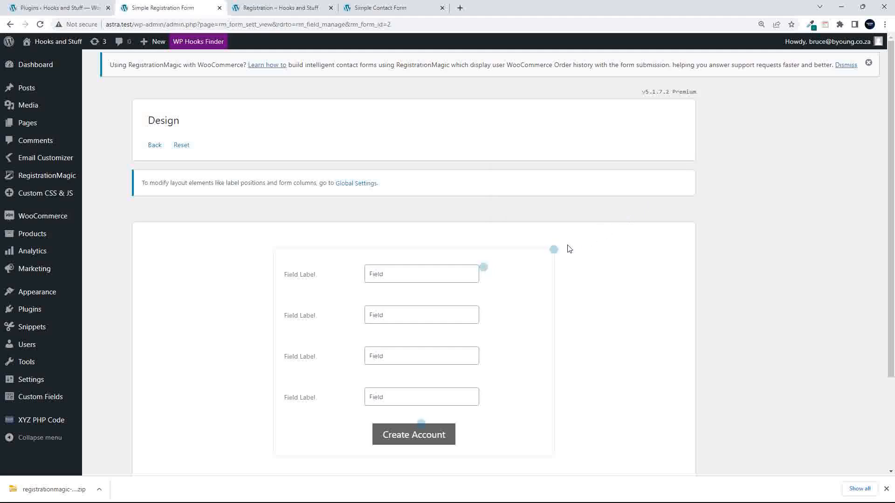
click(554, 251)
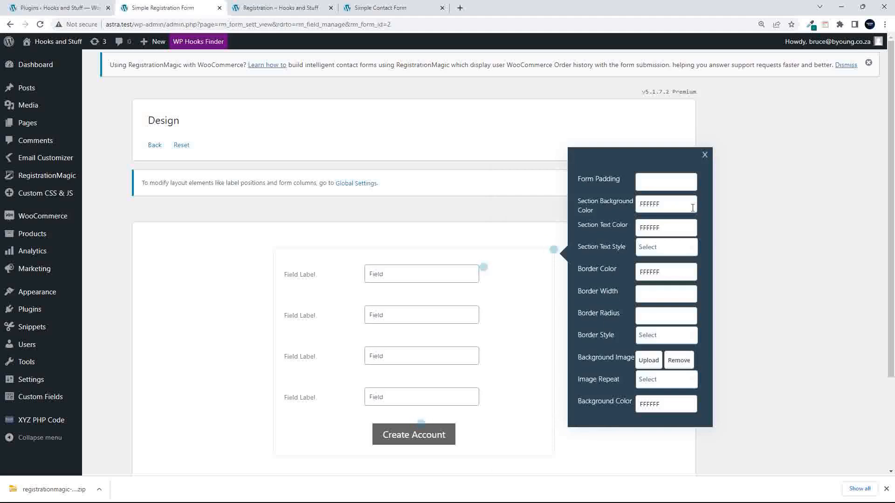
click(705, 156)
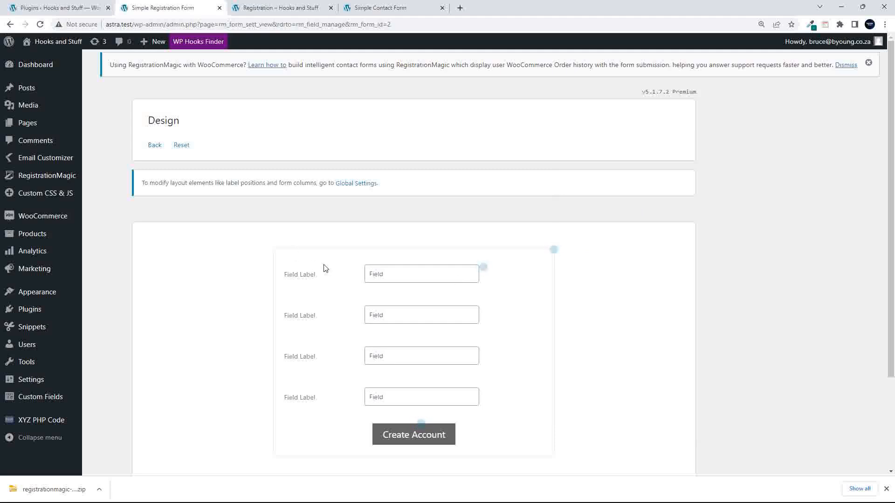
scroll(325, 269, down, 3)
scroll(323, 270, up, 3)
scroll(317, 298, down, 3)
click(168, 427)
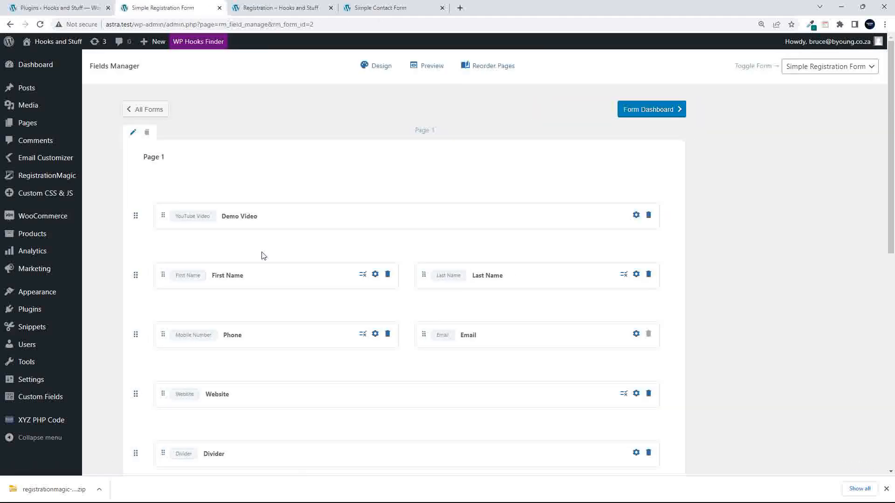
- Open the Form Dashboard and look through its Build, Configure and Integrate sections
click(623, 109)
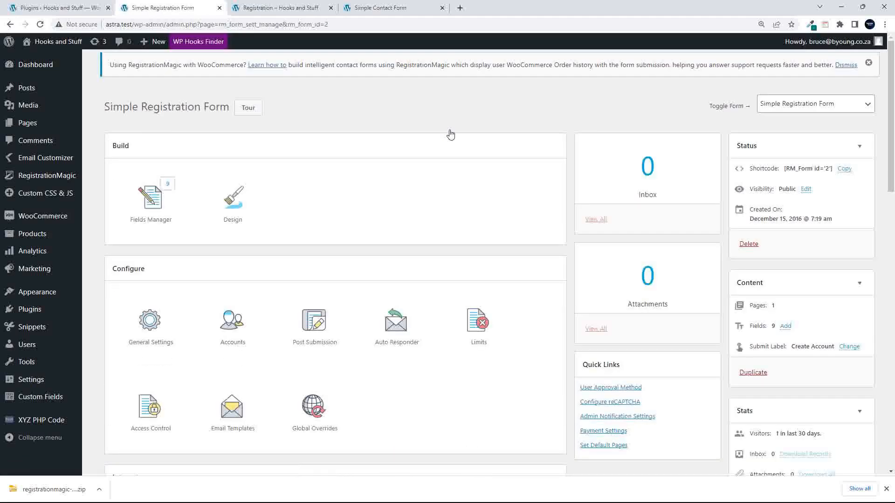
scroll(385, 191, down, 10)
scroll(385, 194, down, 7)
scroll(385, 194, up, 18)
scroll(385, 193, down, 5)
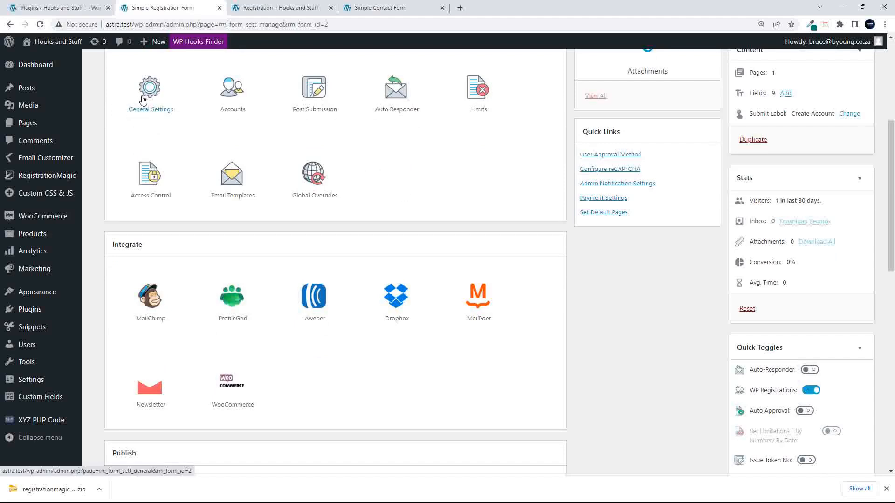
- Open the Accounts settings and keep Subscriber as the default user role
click(232, 90)
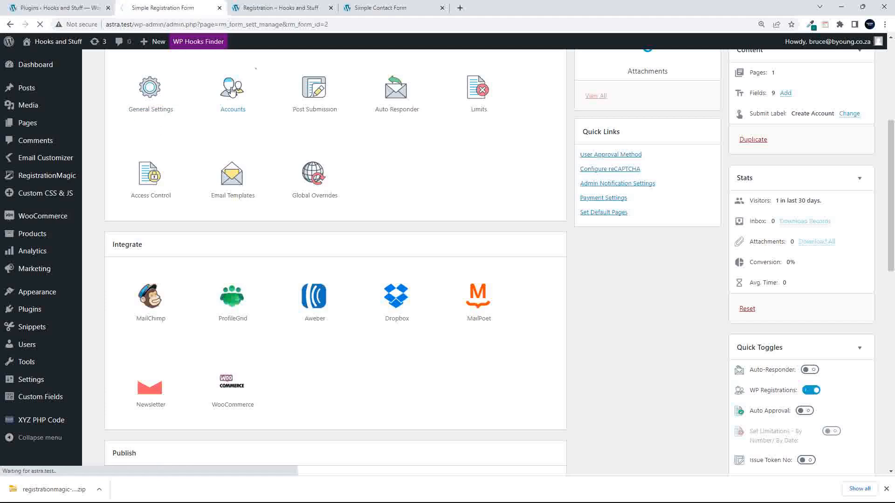
scroll(282, 251, down, 2)
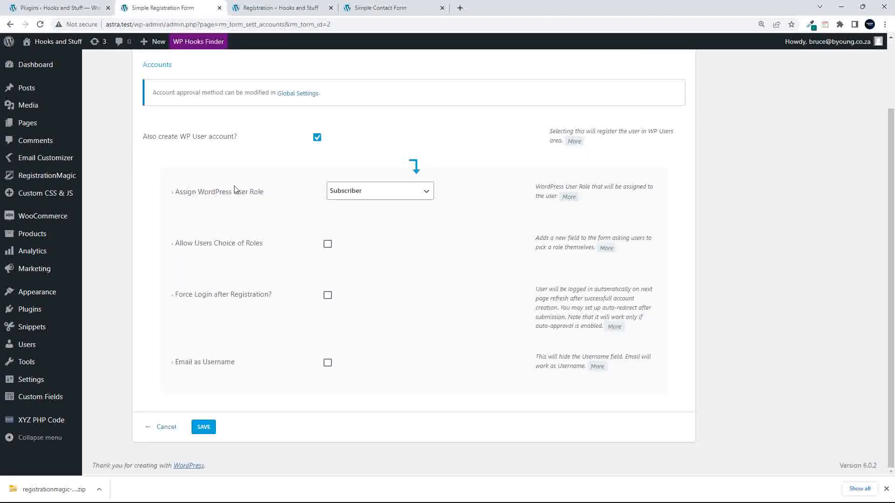
click(420, 194)
click(420, 194)
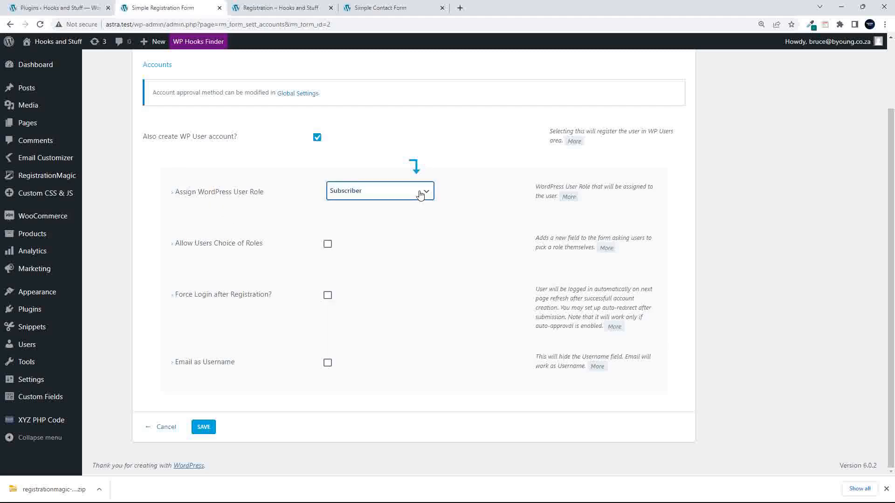
click(422, 194)
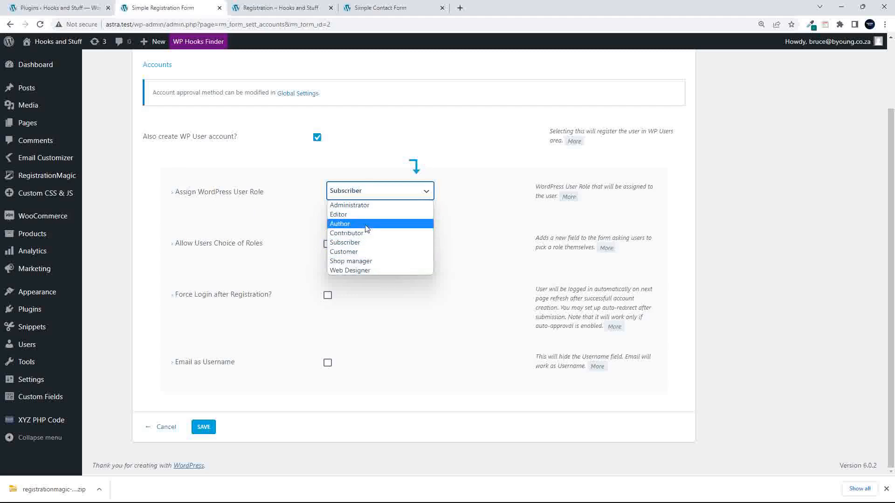
click(133, 215)
- Let users choose among Editor, Contributor, Customer and Web Designer roles
click(327, 244)
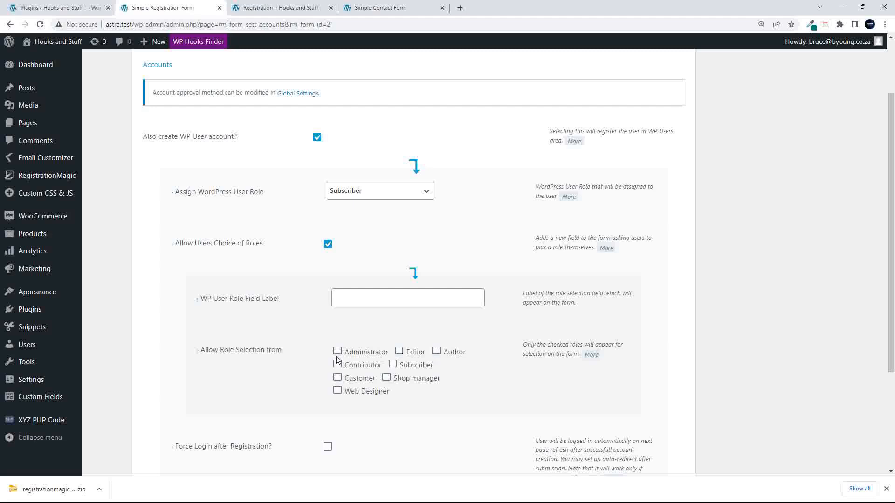
click(399, 351)
click(337, 365)
click(337, 378)
click(337, 391)
scroll(242, 393, down, 3)
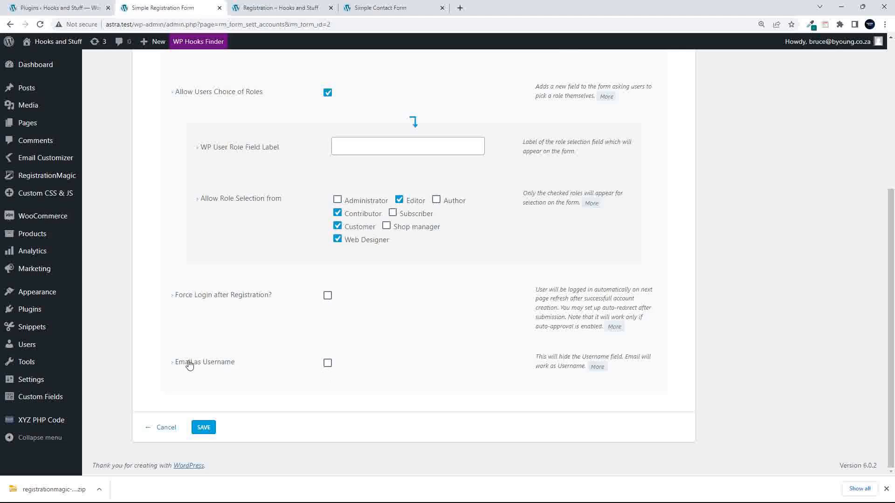
- Use the email address as the username
click(328, 365)
scroll(397, 370, up, 4)
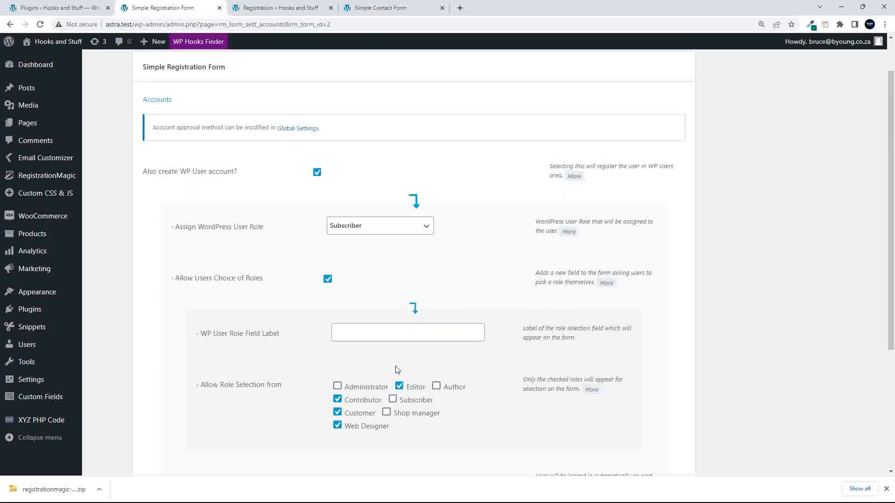
scroll(397, 369, down, 4)
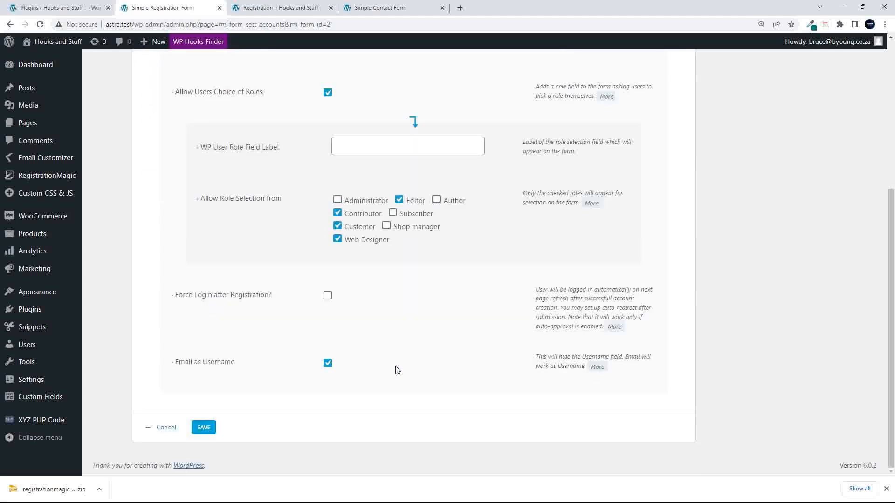
- Fill the blank WP User Role Field Label with 'Select your choice' and save the account settings
click(204, 428)
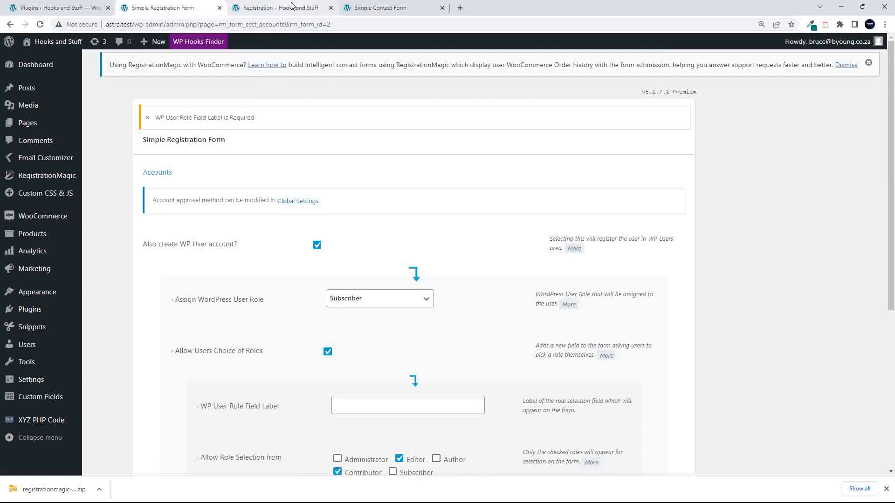
mouse_move(291, 6)
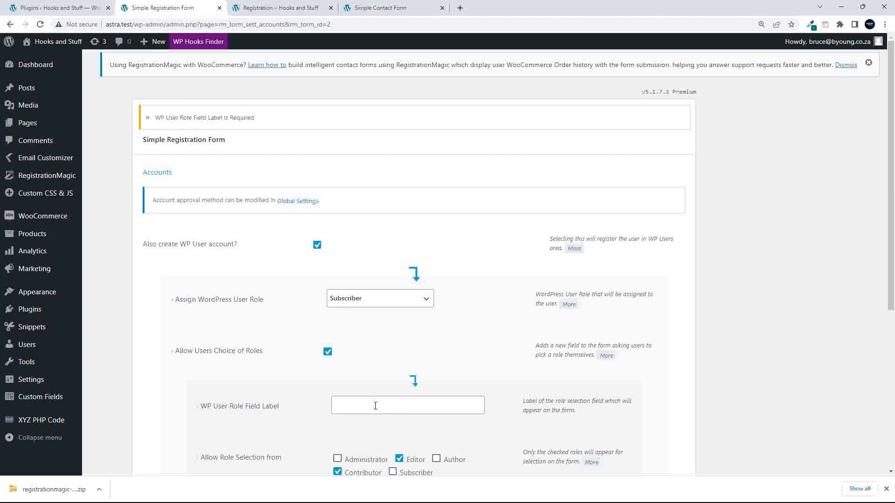
scroll(377, 406, down, 1)
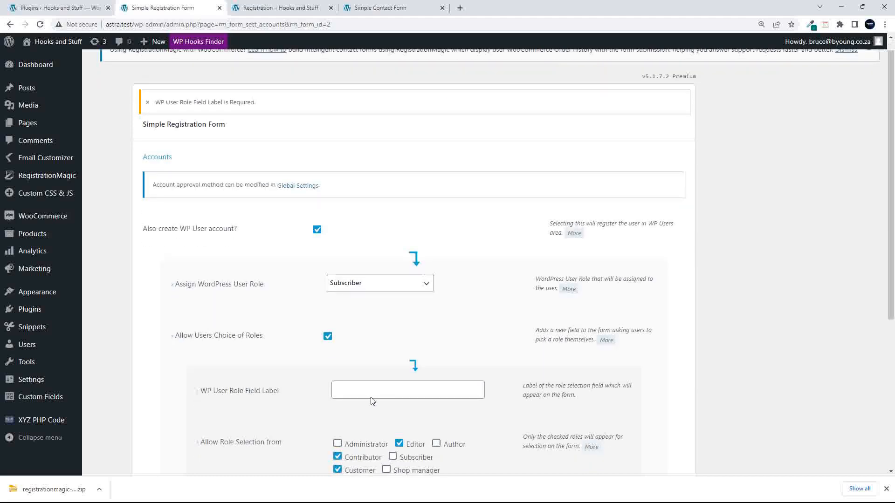
click(373, 387)
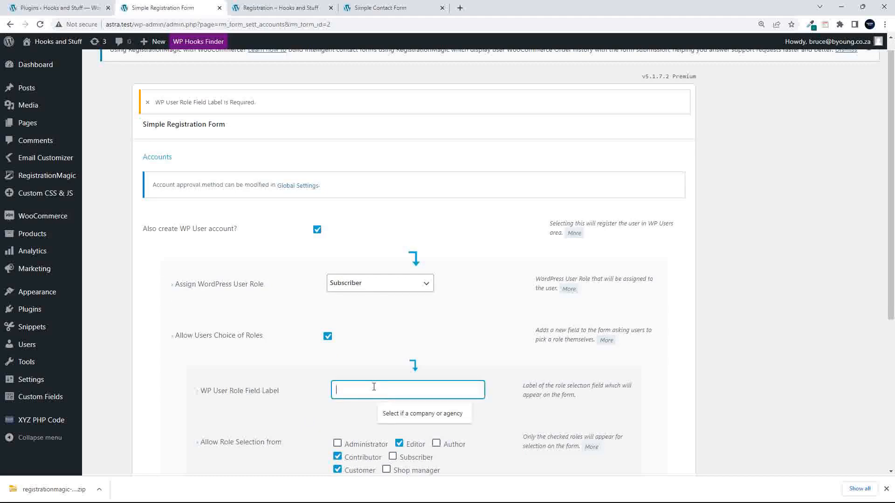
text(Select your )
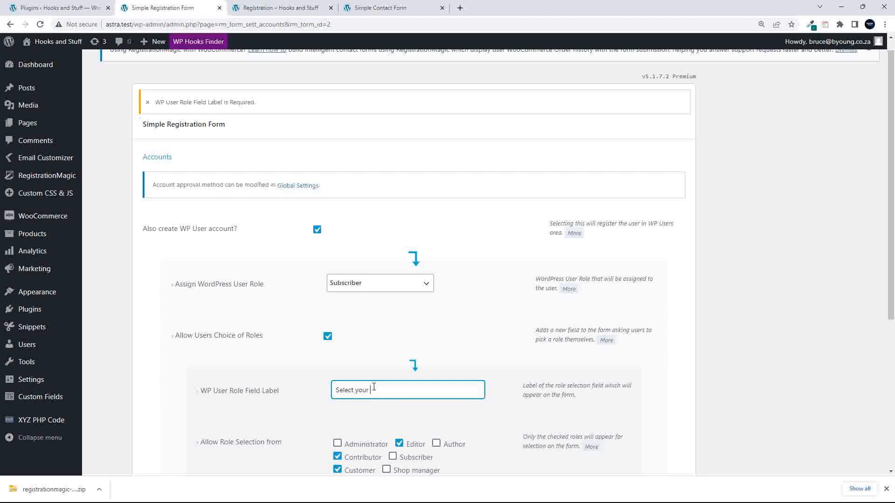
text(choice)
scroll(191, 444, down, 5)
click(205, 429)
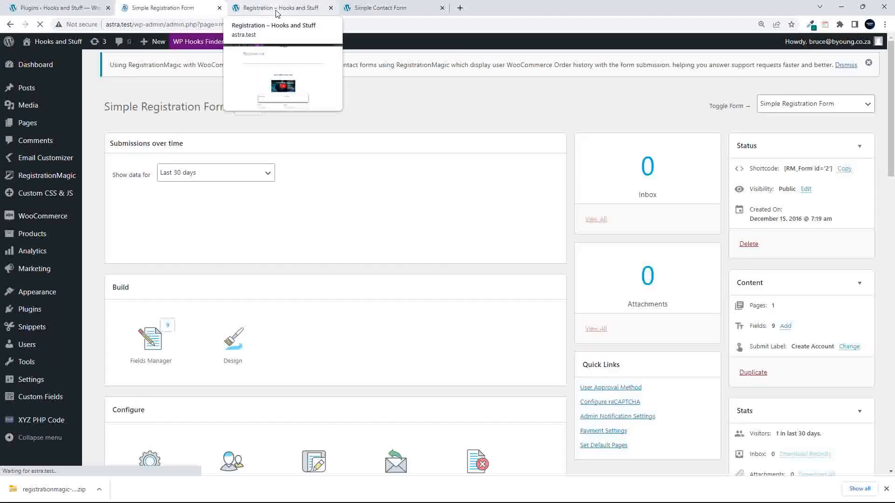
- Reload the Registration – Hooks and Stuff tab and scroll down the refreshed form
click(276, 8)
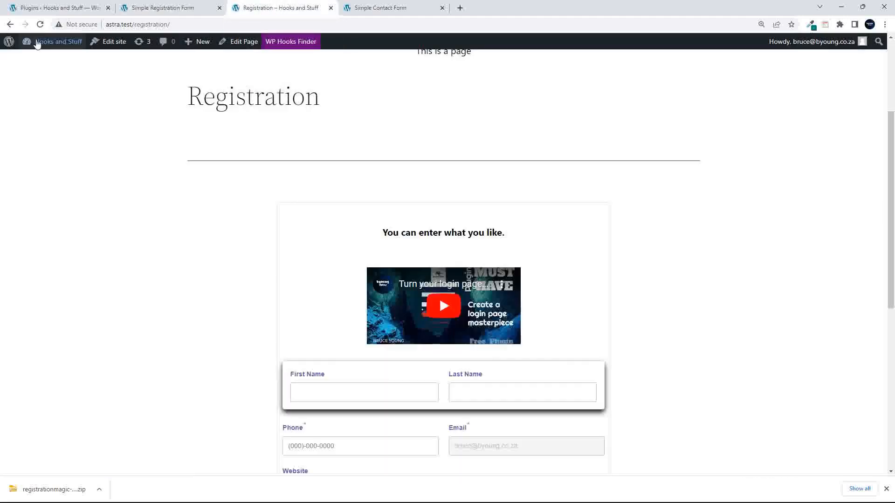
click(40, 24)
scroll(146, 274, down, 2)
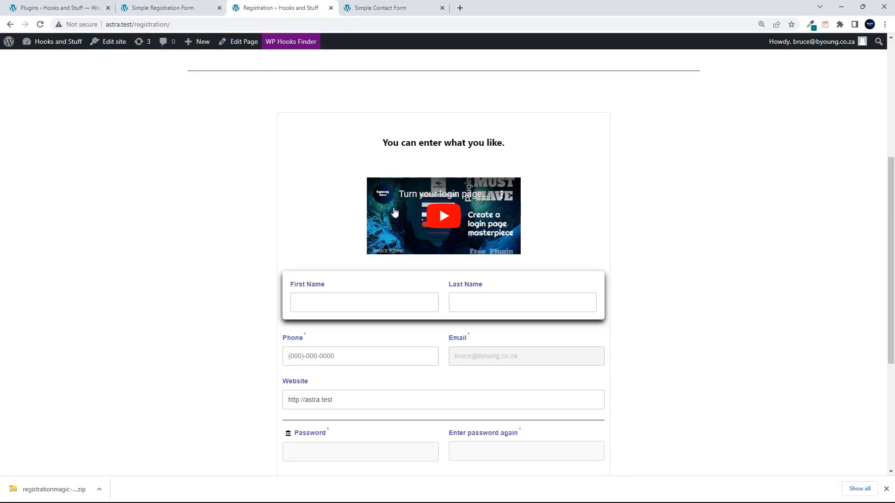
key(alt+Tab)
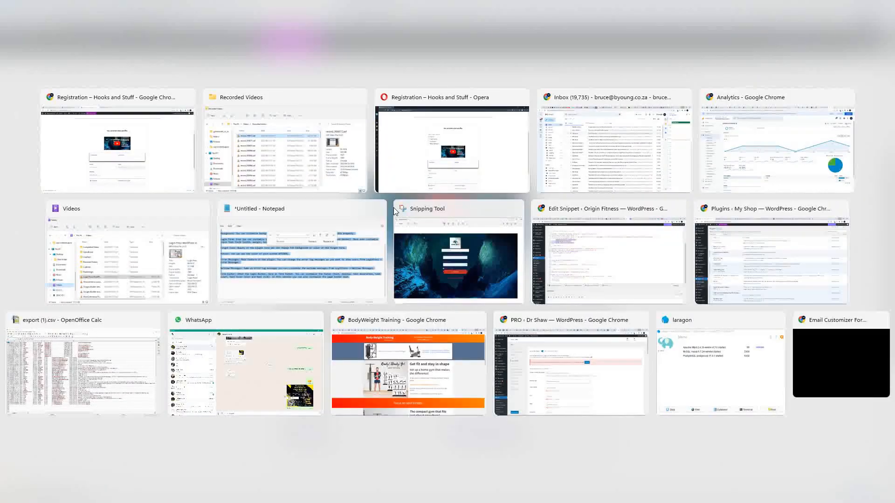
- In Opera, try the Contributor, Customer and Web Designer role options on the form
key(alt+Tab)
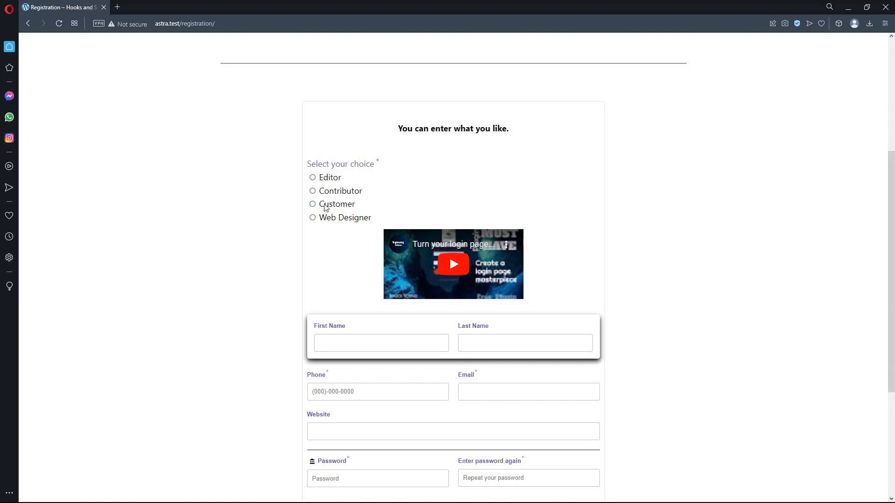
click(312, 191)
click(312, 204)
click(313, 219)
right_click(349, 164)
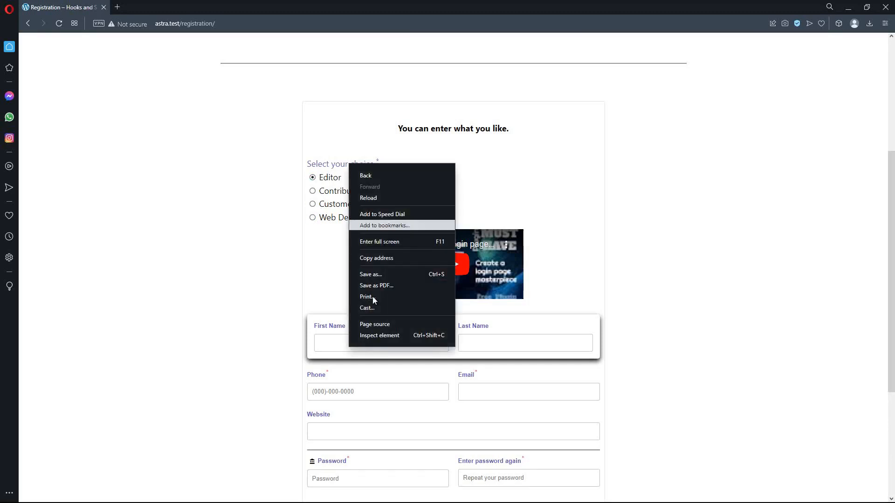
click(372, 337)
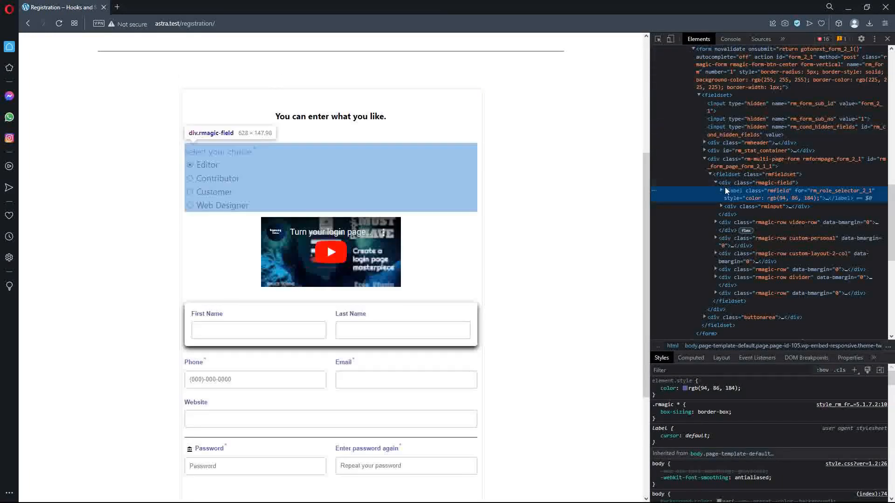
click(730, 183)
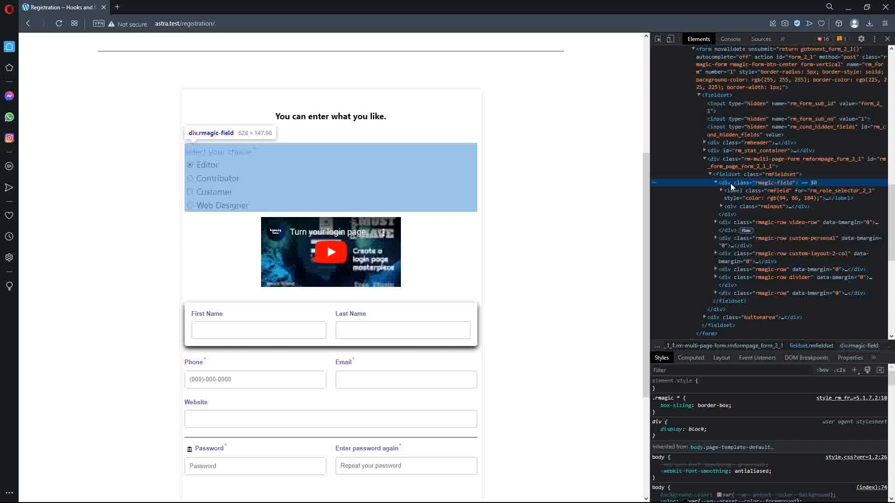
scroll(466, 282, down, 1)
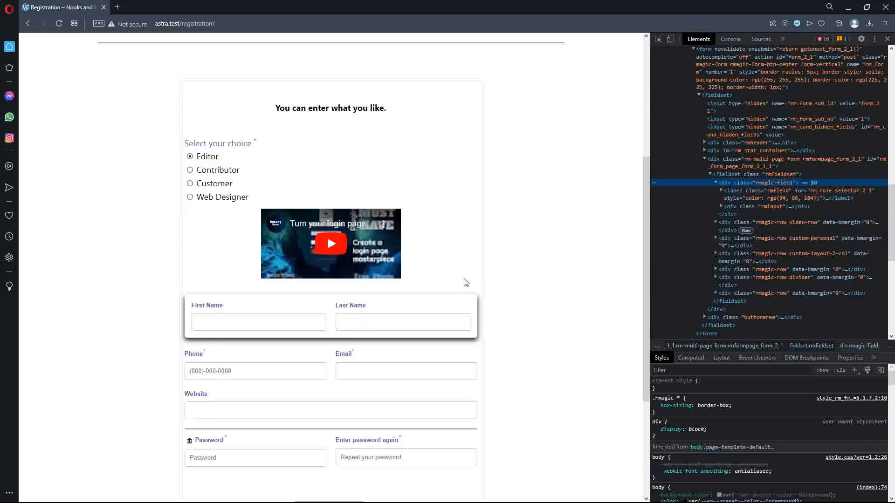
scroll(466, 282, down, 4)
scroll(465, 280, up, 3)
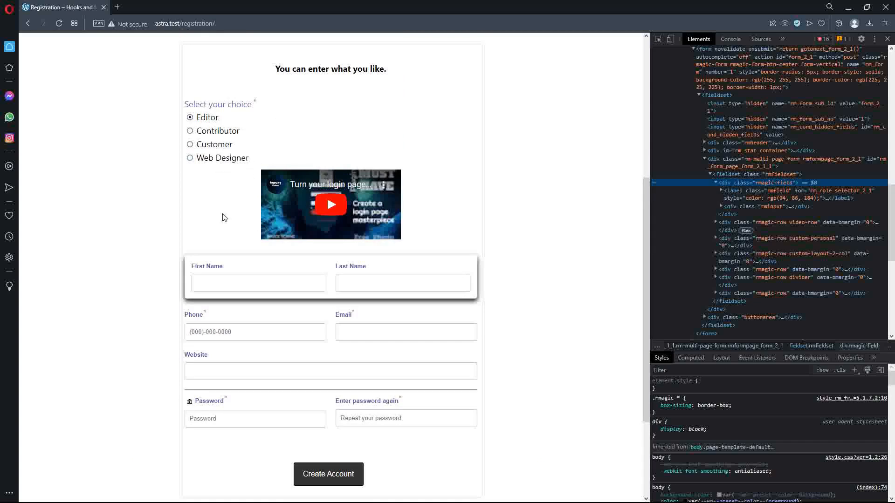
scroll(224, 217, down, 3)
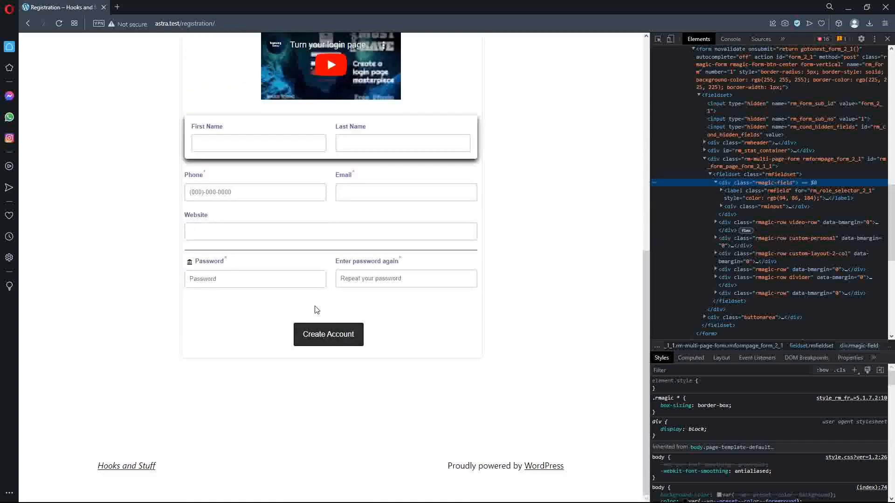
scroll(366, 314, up, 7)
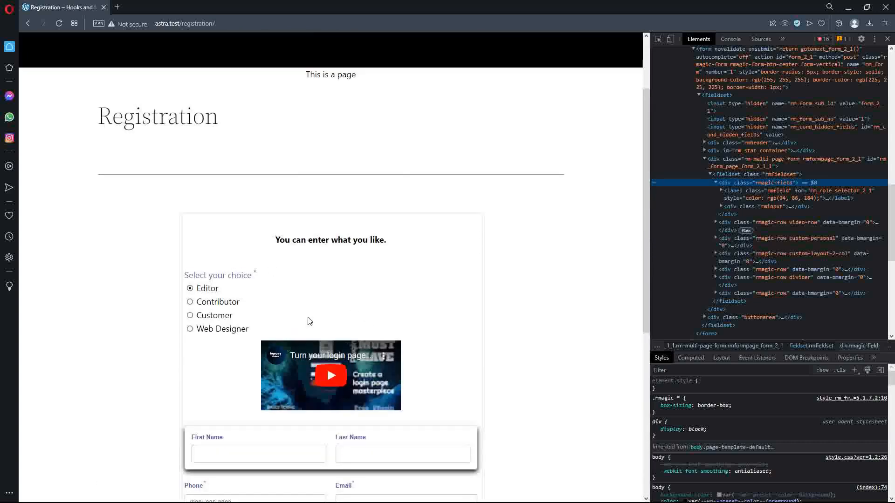
click(887, 39)
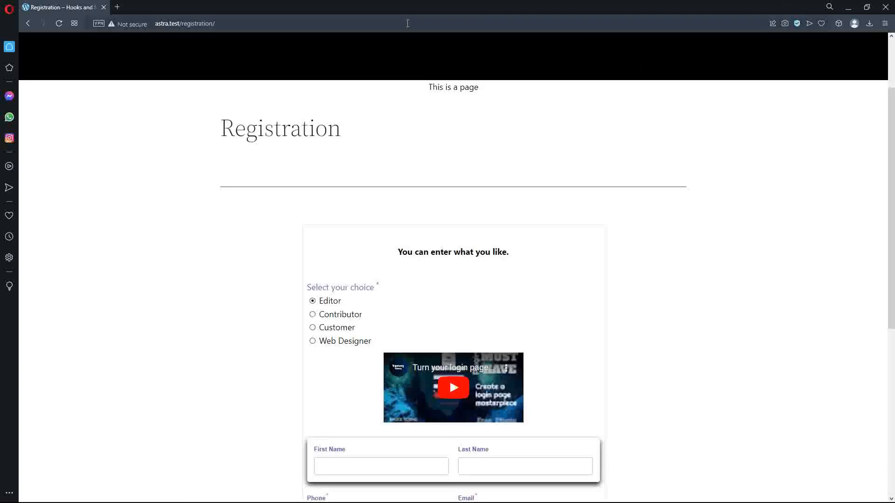
- Return to Chrome's Simple Registration Form tab and cancel General Settings without changes
key(alt+Tab)
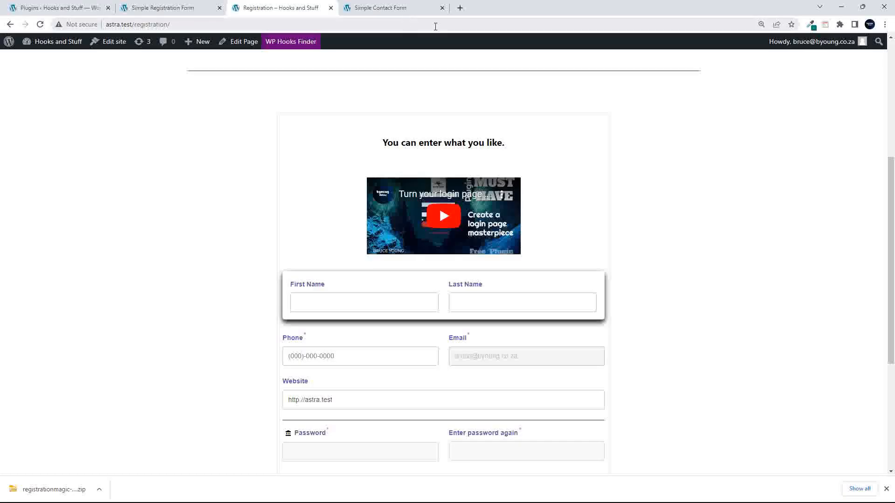
click(158, 8)
scroll(261, 226, down, 3)
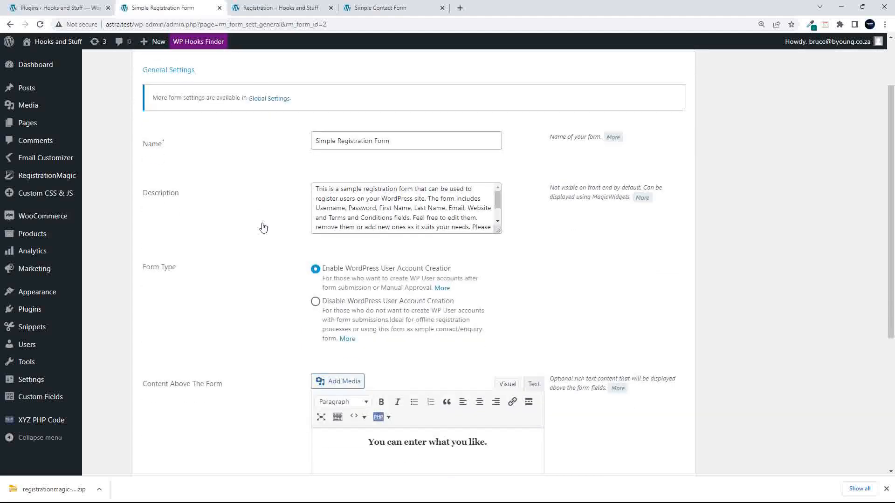
scroll(262, 226, up, 3)
scroll(262, 226, down, 5)
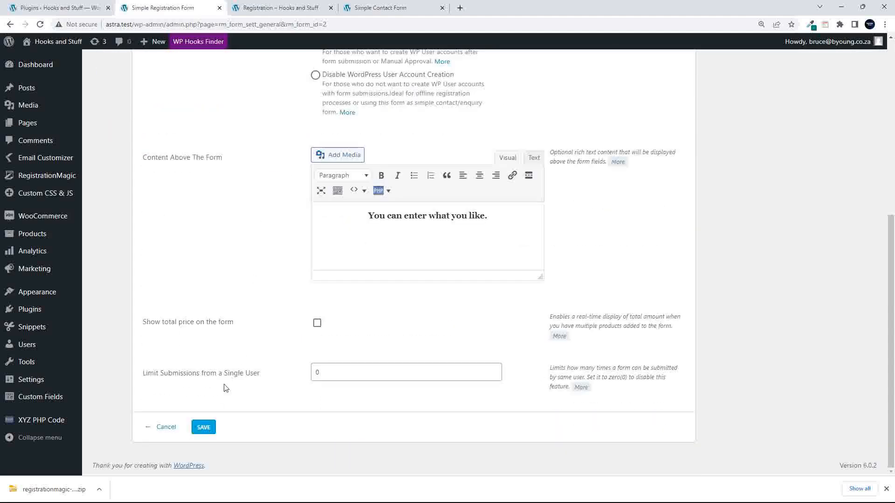
click(166, 431)
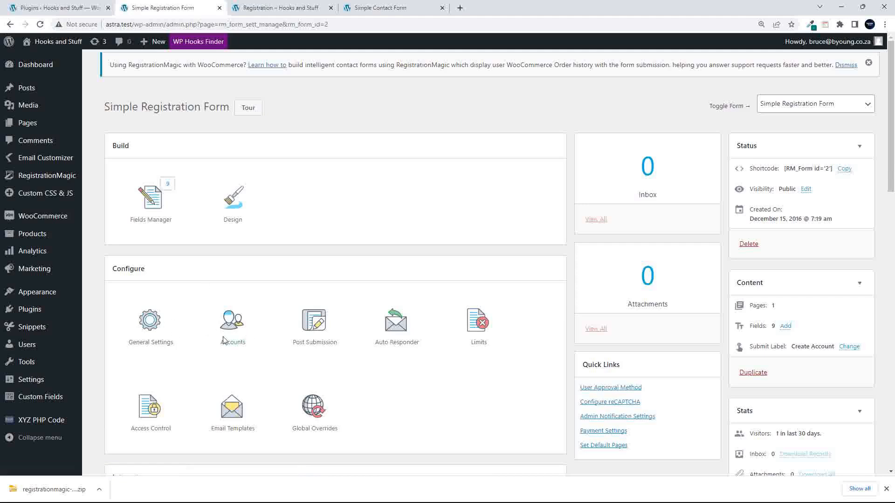
- In Post Submission settings, try page and custom-URL redirection, then turn redirection back off
click(315, 326)
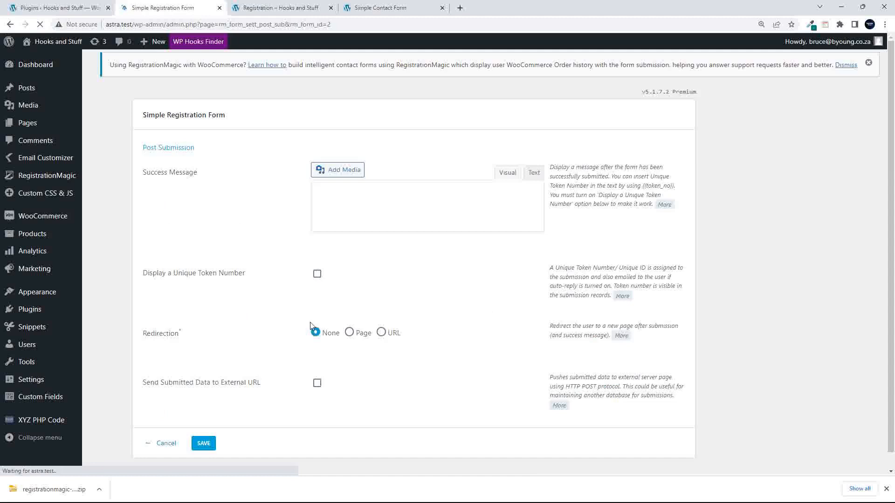
scroll(312, 326, down, 3)
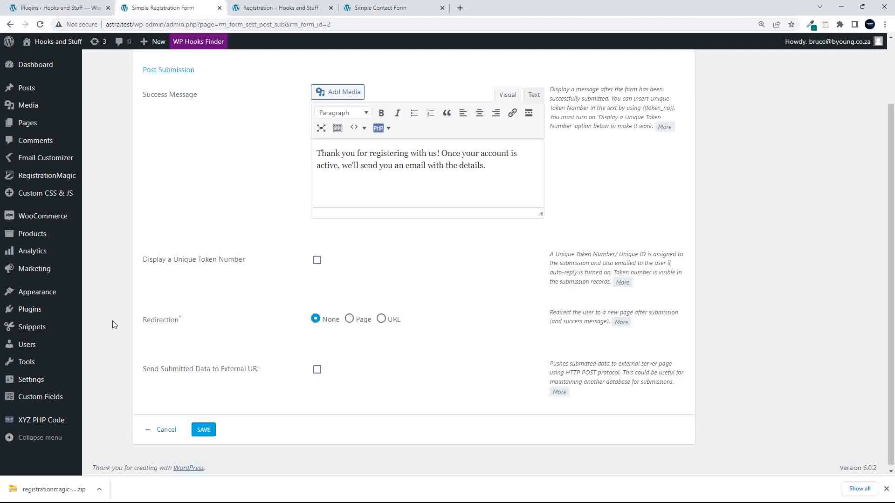
click(349, 319)
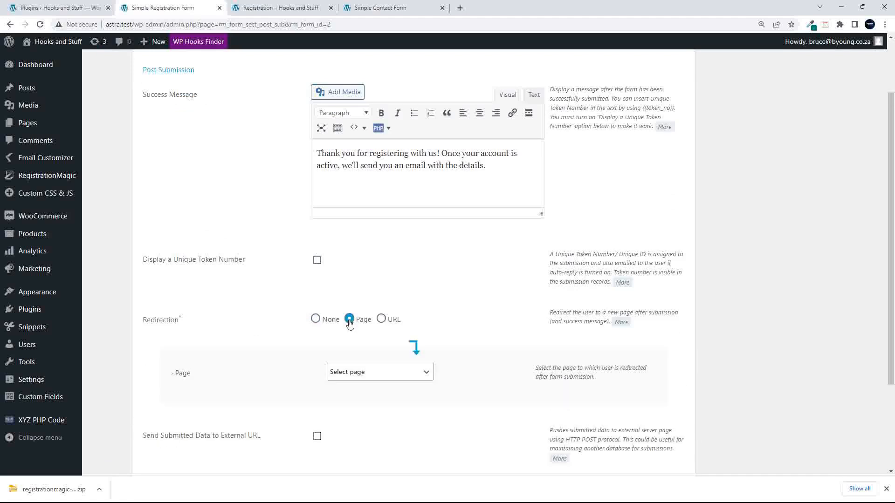
click(358, 375)
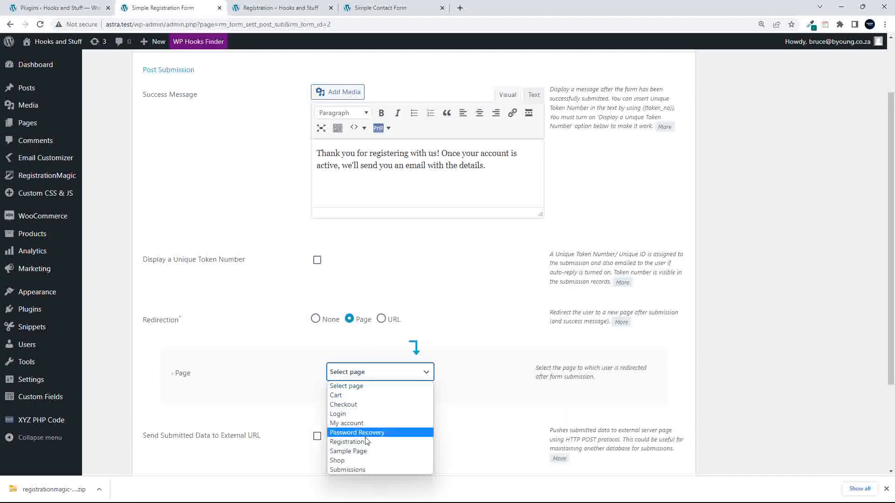
click(382, 319)
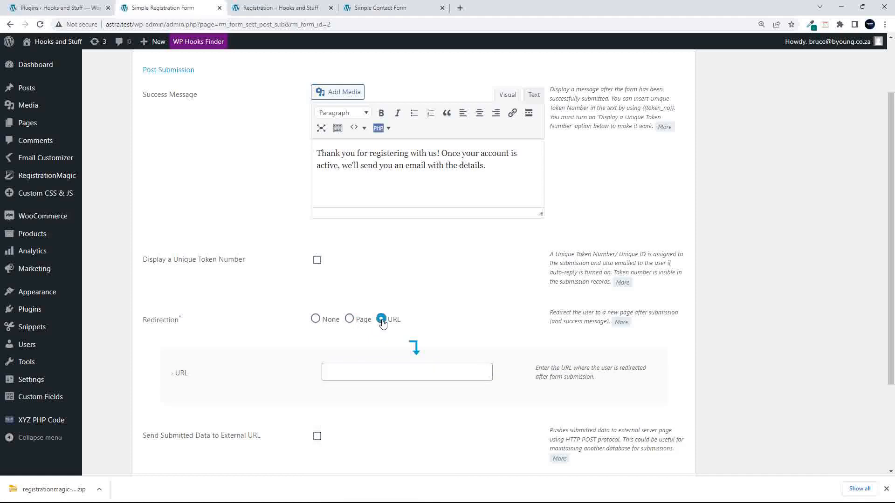
click(363, 374)
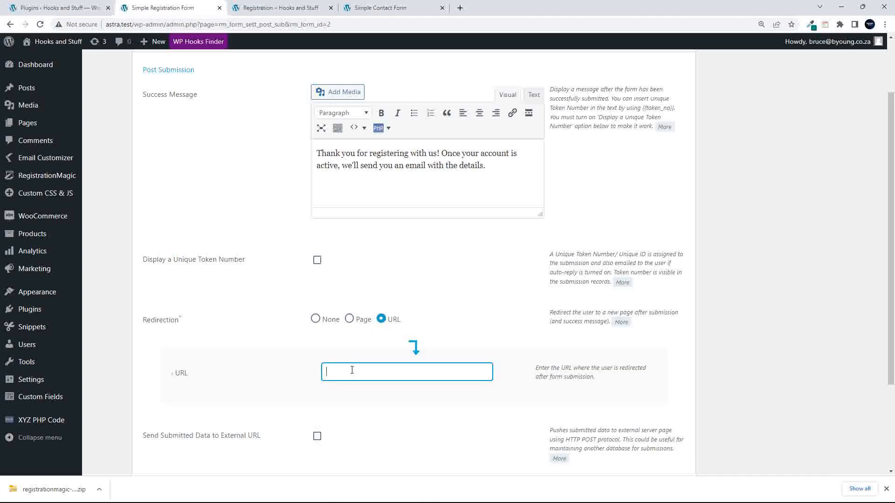
click(316, 319)
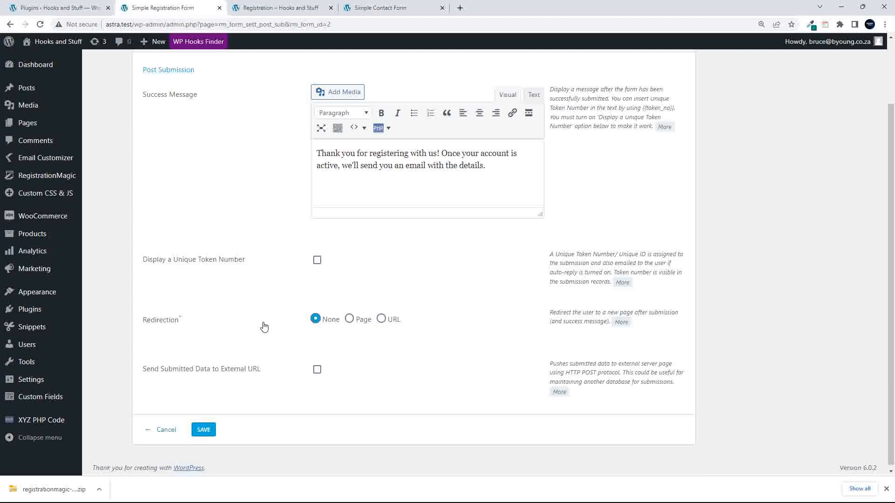
scroll(264, 327, up, 2)
scroll(264, 328, down, 2)
- Toggle 'Send Submitted Data to External URL' on and off, then cancel without saving
drag(551, 257, 612, 274)
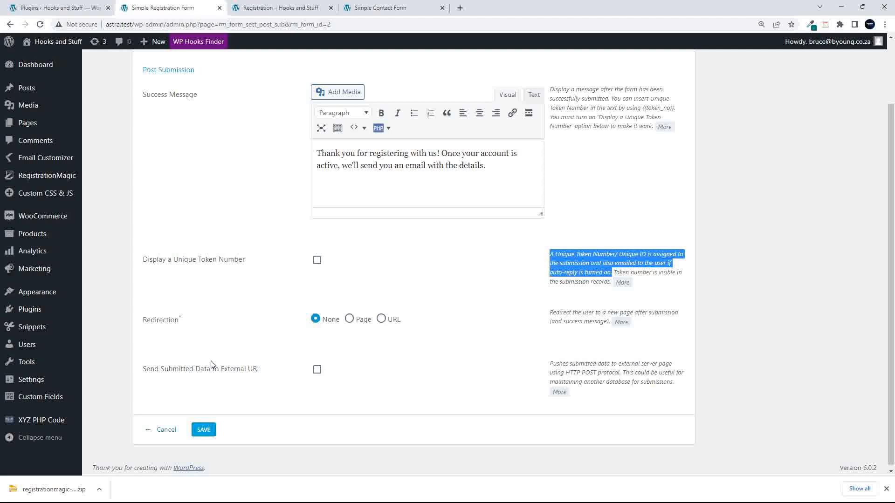
click(317, 369)
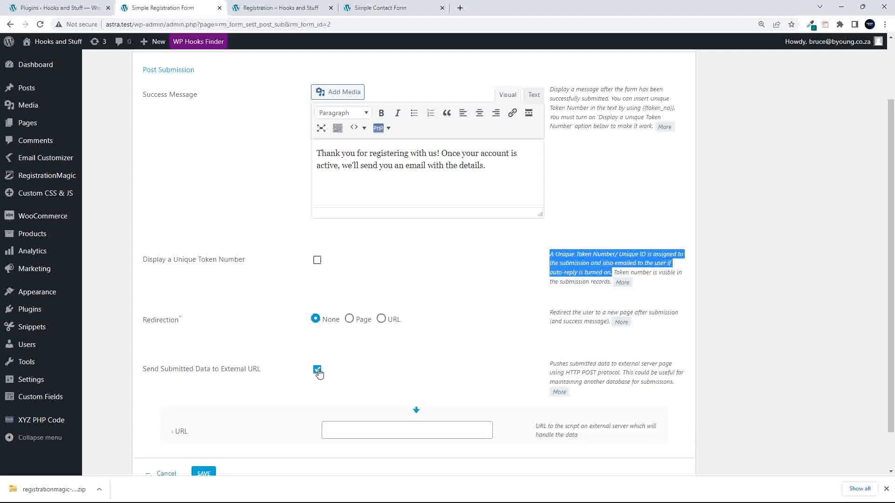
scroll(372, 372, down, 3)
click(379, 260)
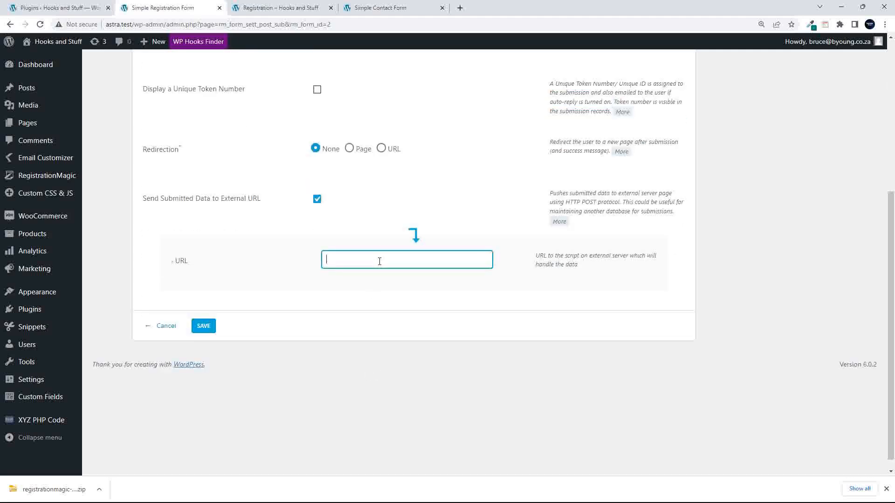
scroll(380, 296, up, 3)
scroll(379, 296, down, 5)
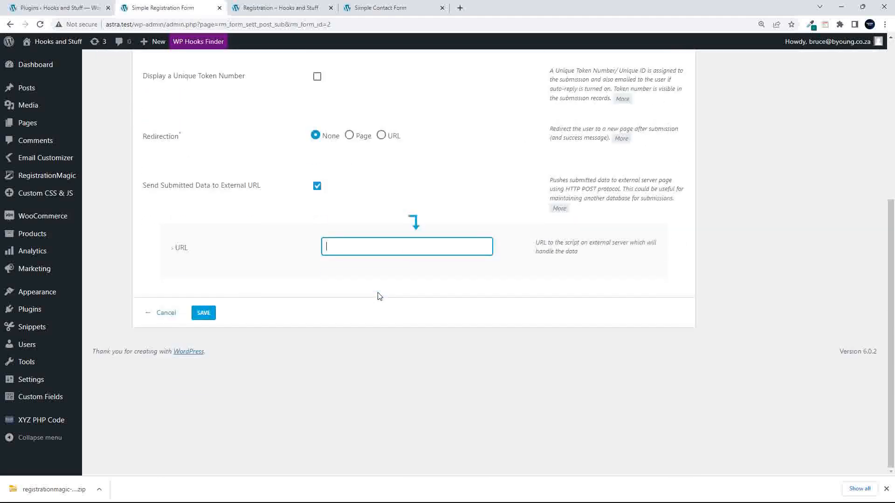
click(317, 186)
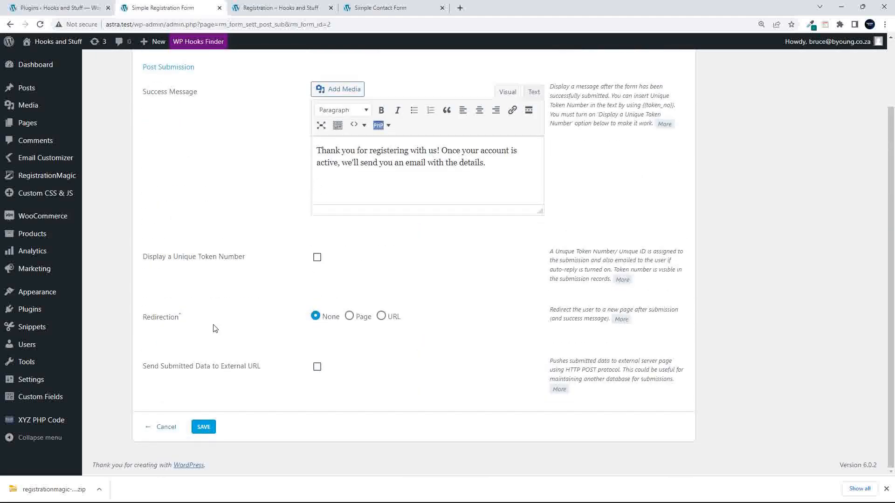
click(162, 427)
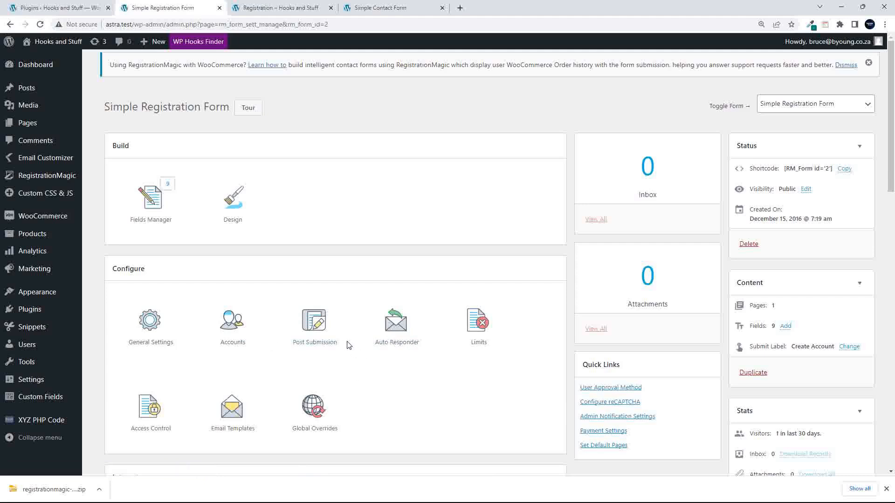
click(402, 329)
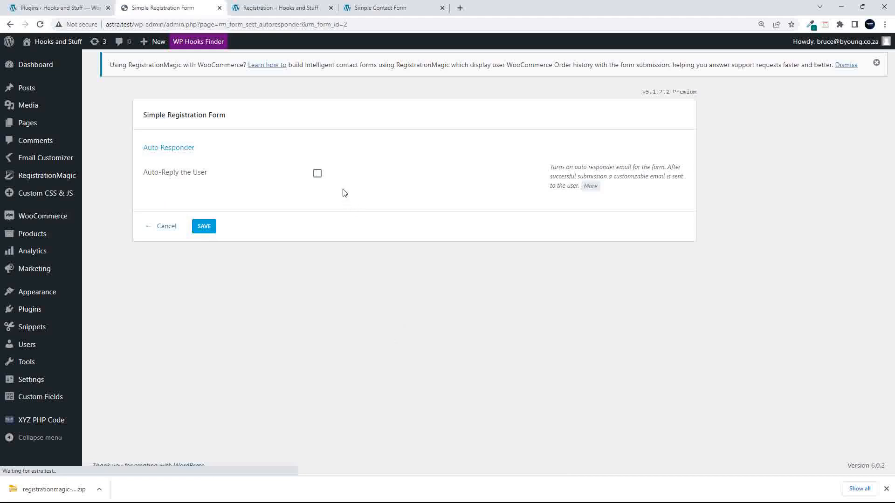
click(317, 173)
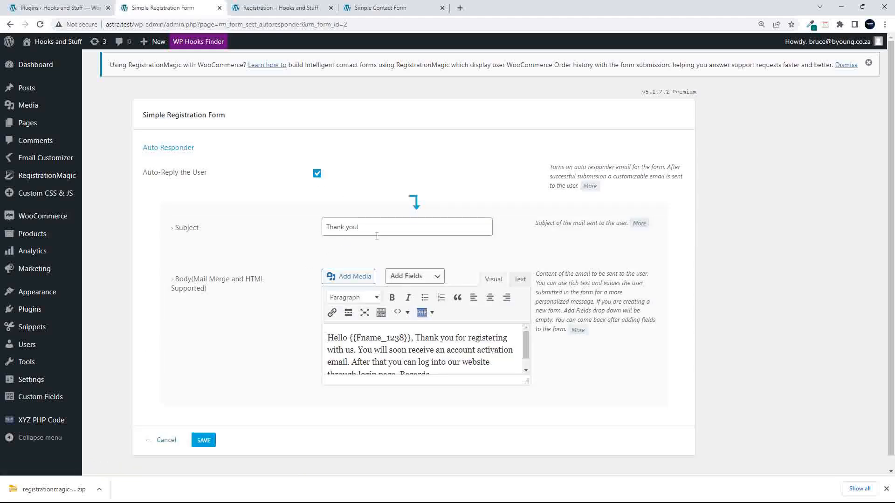
click(375, 229)
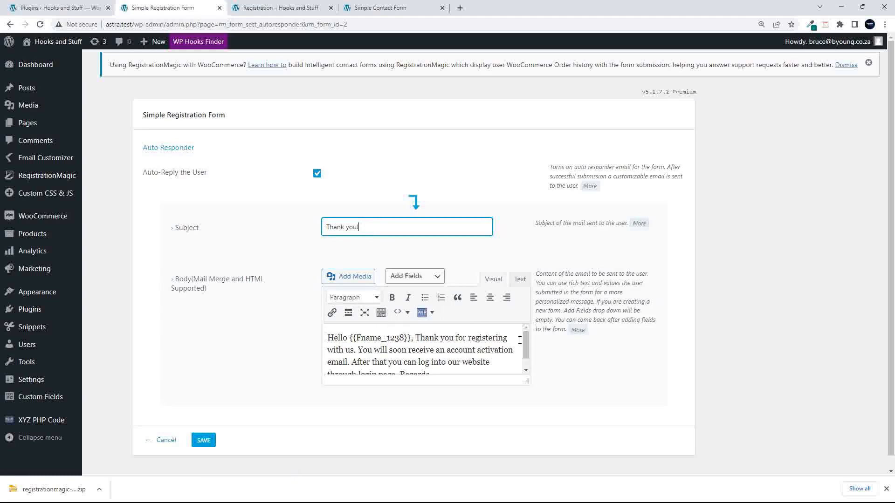
scroll(526, 350, down, 1)
scroll(526, 352, up, 1)
drag(526, 381, 522, 460)
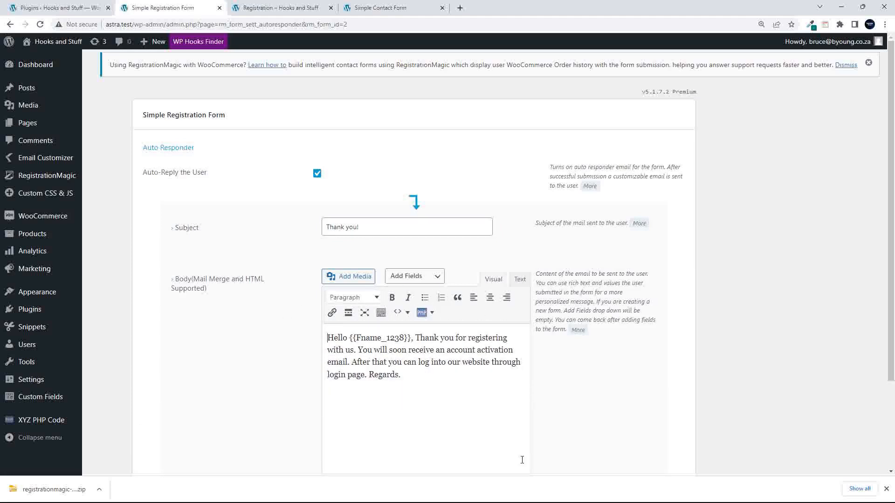
click(438, 278)
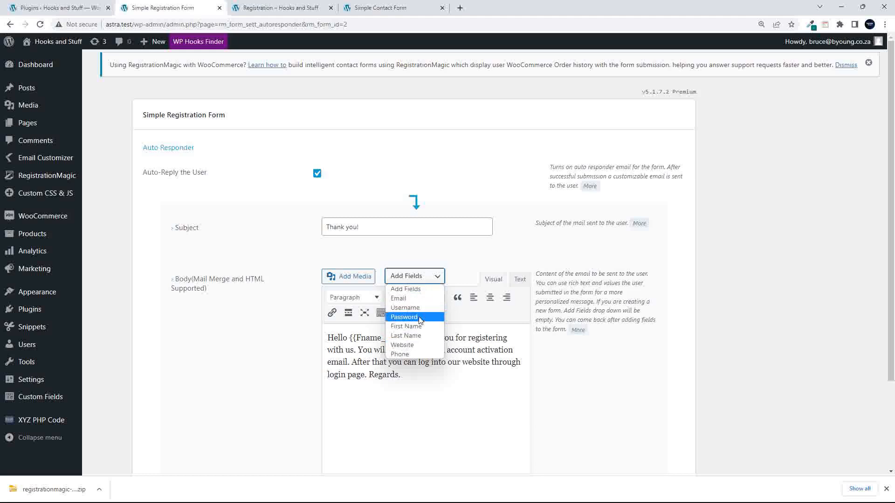
click(421, 378)
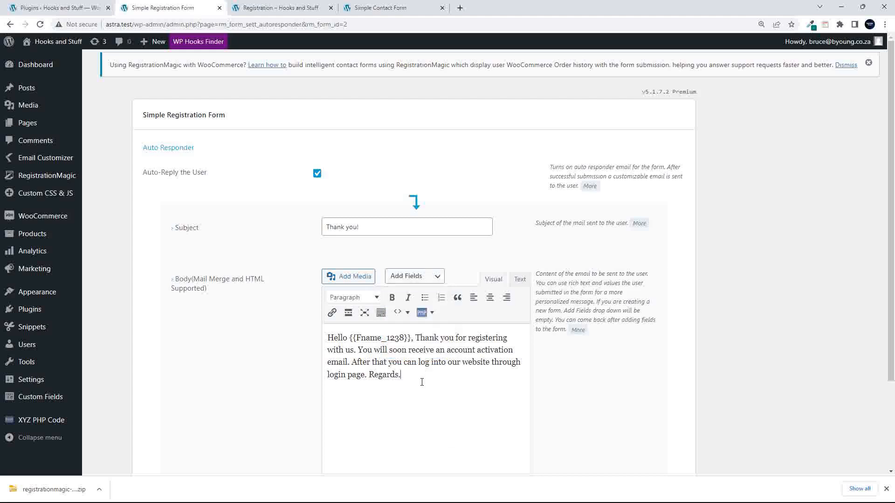
click(437, 277)
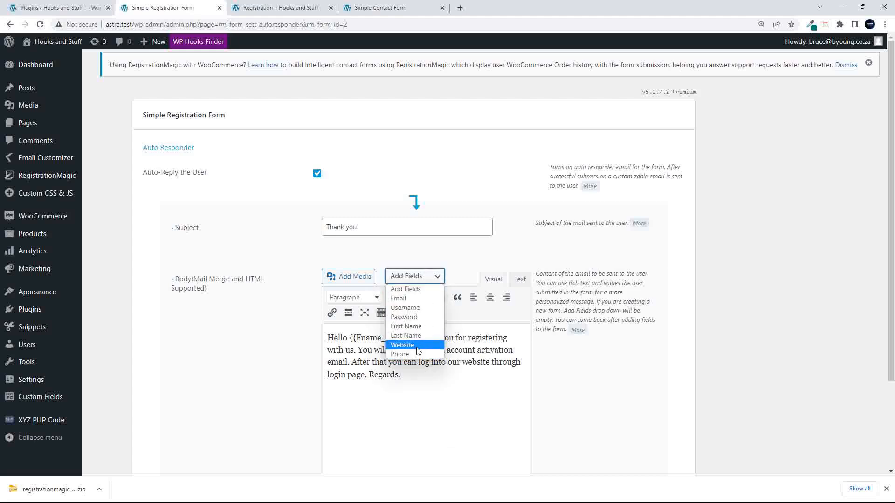
click(415, 345)
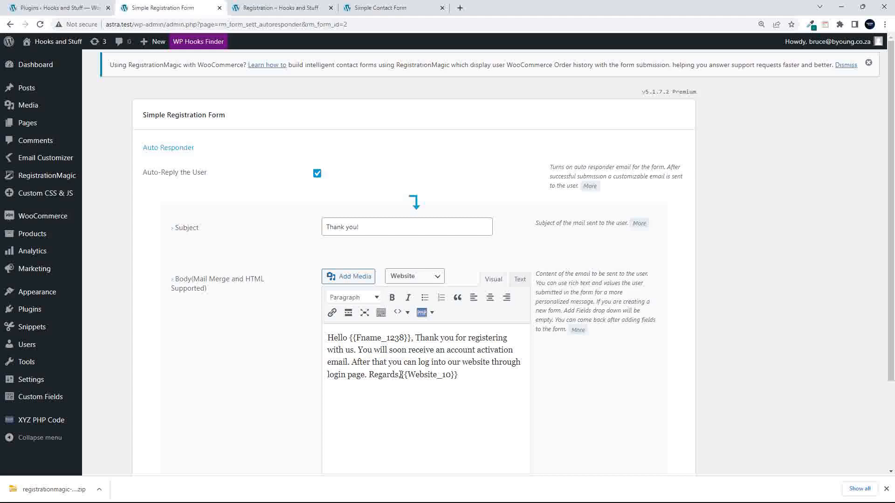
drag(400, 375, 474, 383)
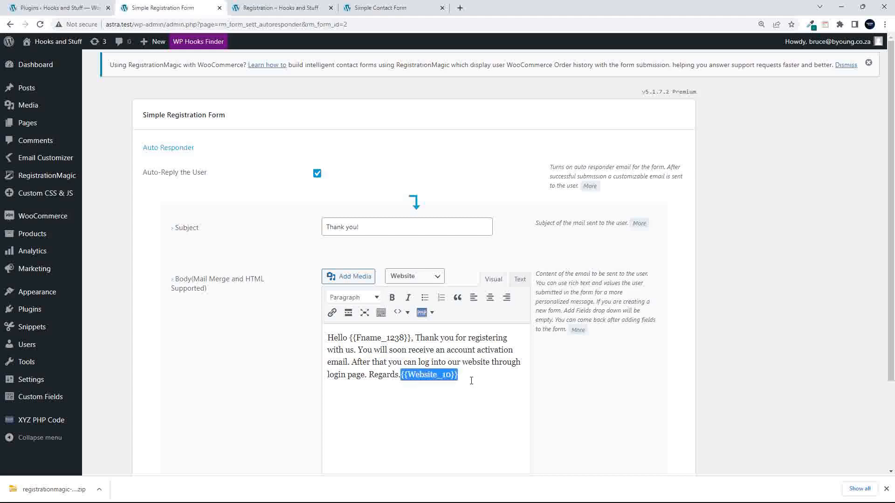
key(BackSpace)
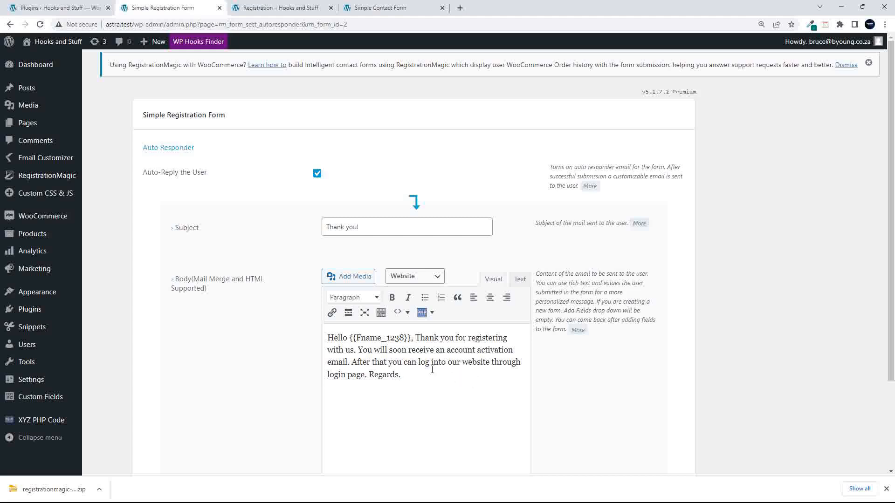
scroll(391, 355, down, 2)
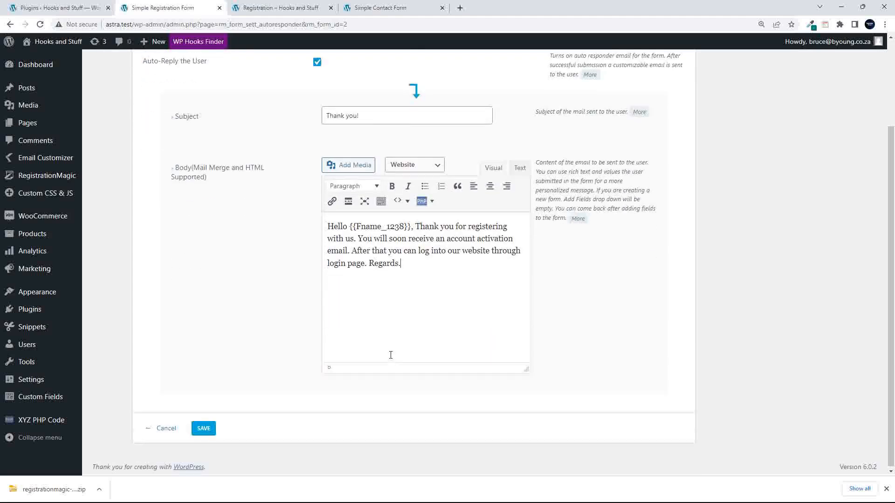
click(166, 431)
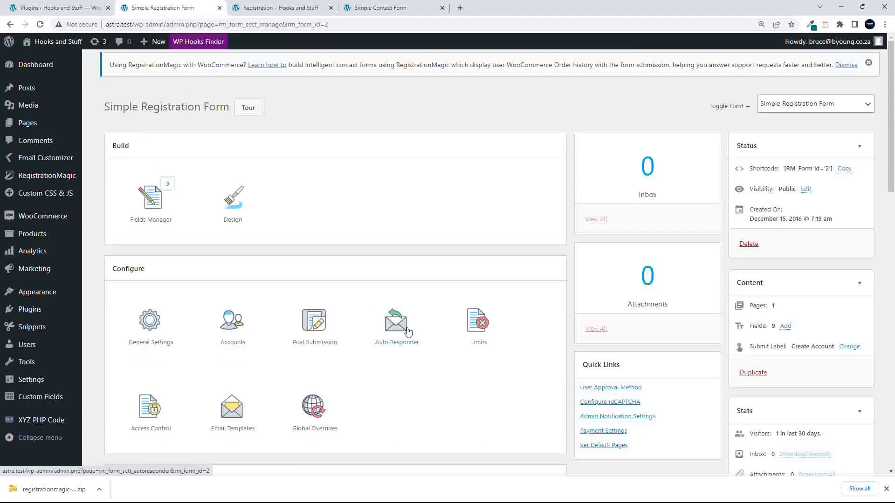
click(480, 330)
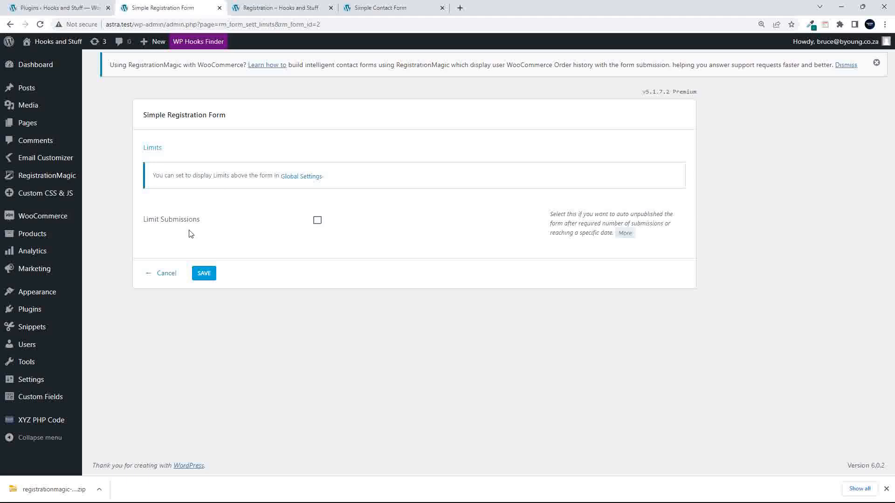
click(317, 222)
scroll(270, 231, down, 3)
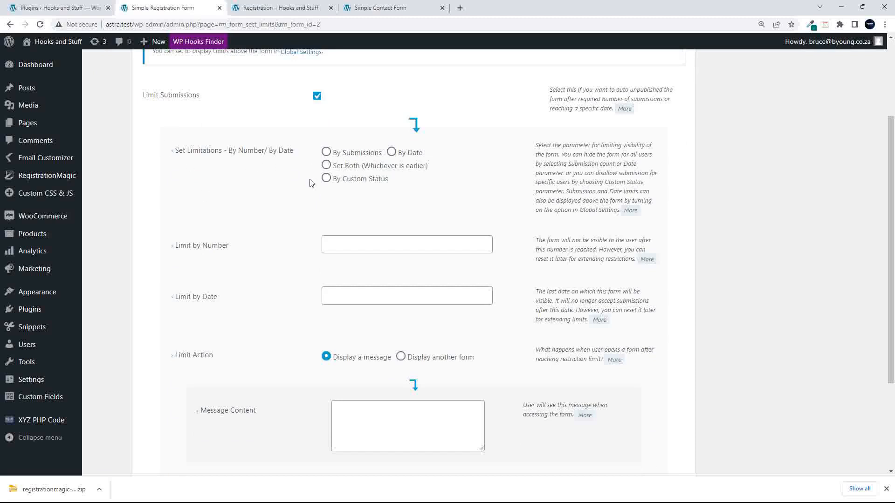
click(327, 181)
click(326, 153)
scroll(266, 217, down, 3)
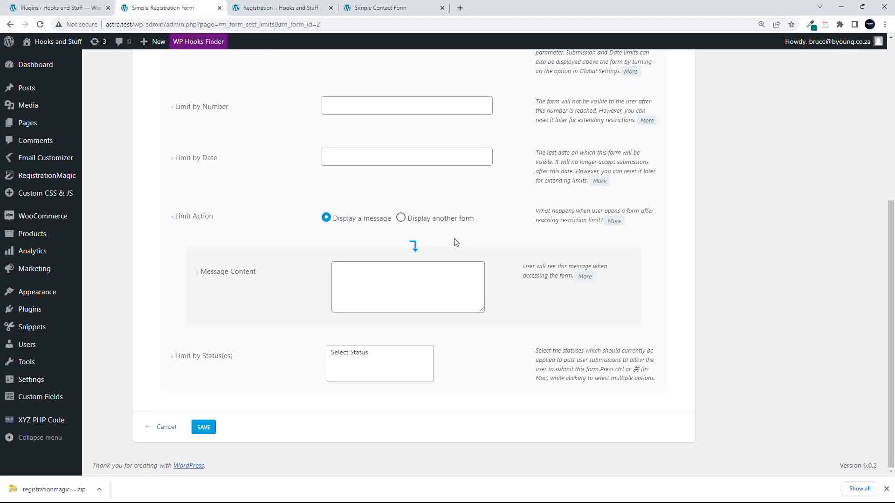
click(163, 430)
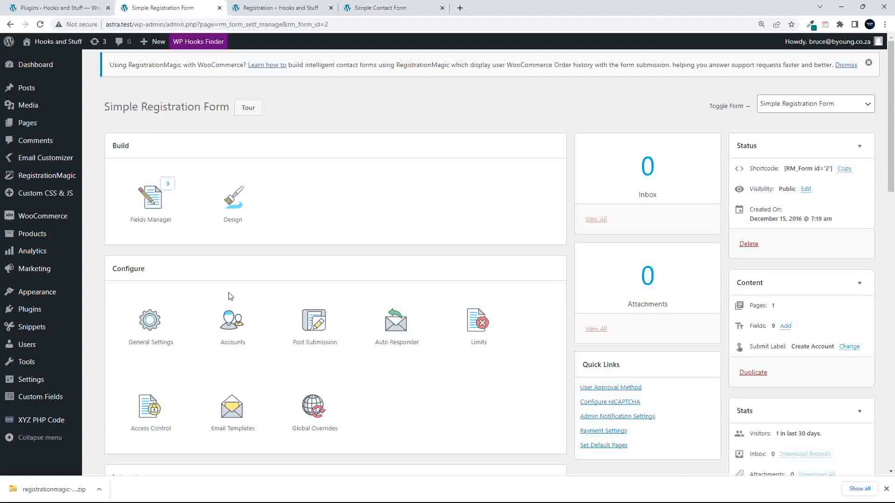
- Open the Access Control settings from the Configure section of the form dashboard
scroll(229, 297, down, 4)
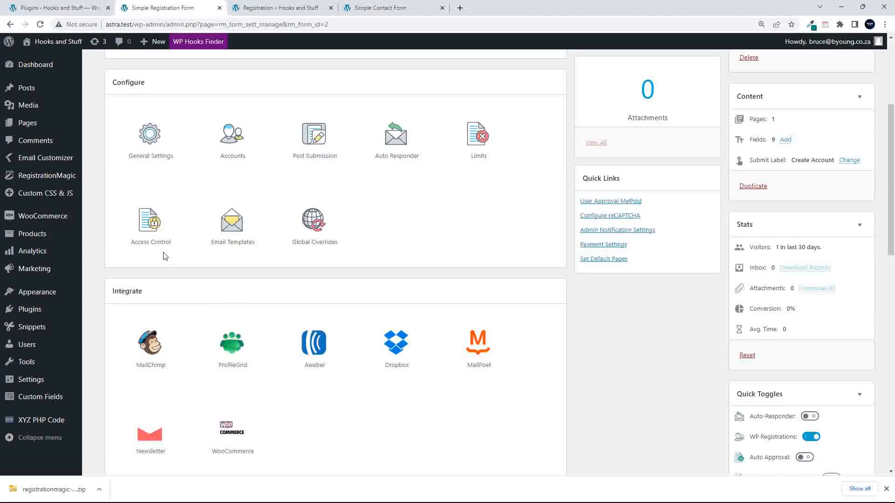
click(153, 223)
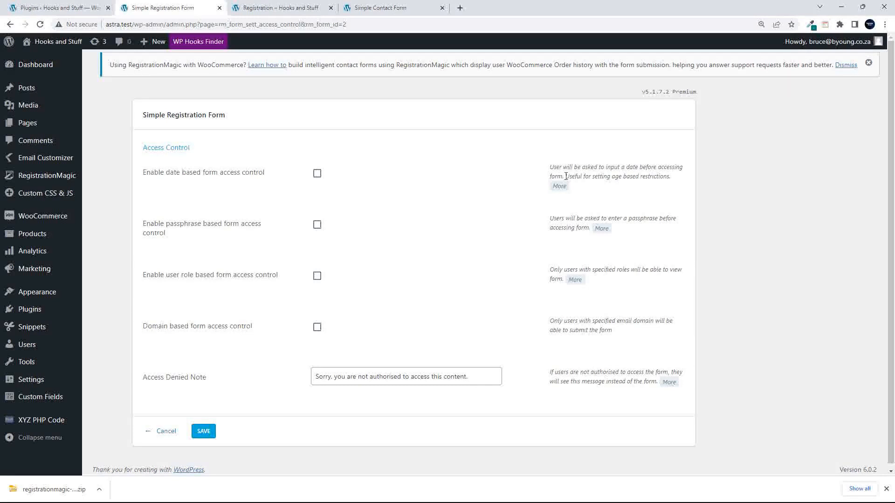
- Preview date-based access control with its age and absolute-date limits, then untick it
drag(565, 176, 670, 177)
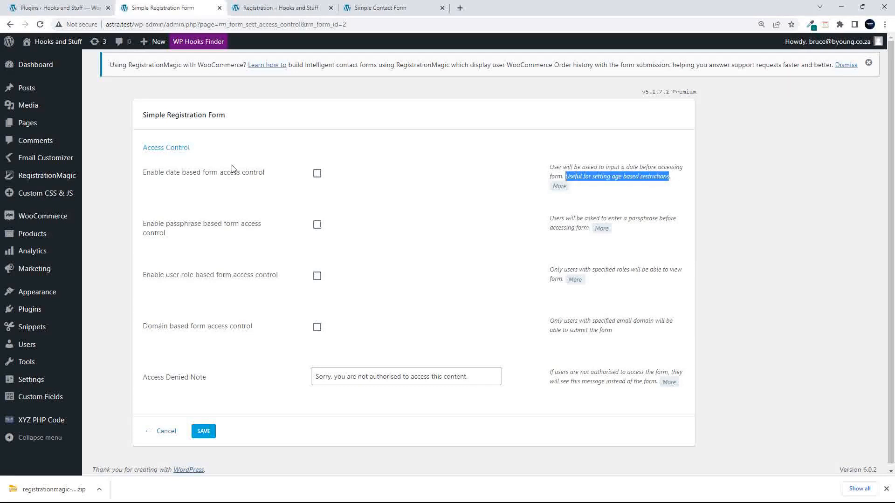
click(317, 174)
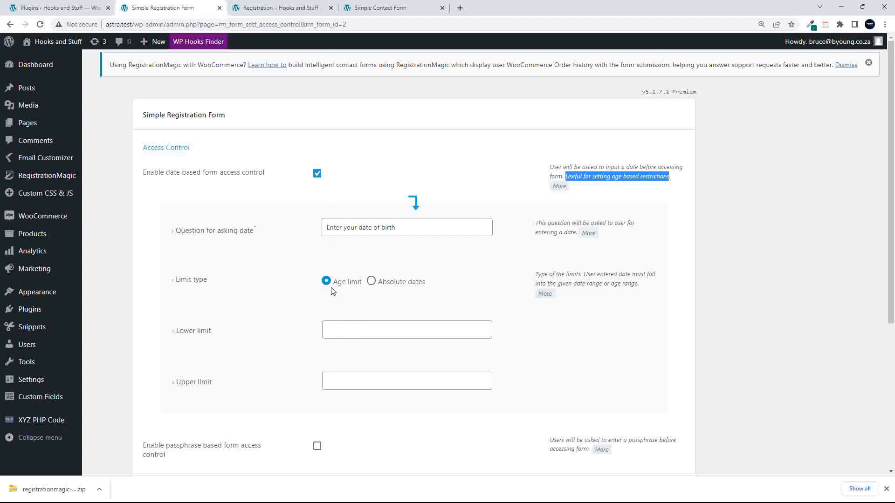
click(370, 282)
click(326, 281)
click(339, 328)
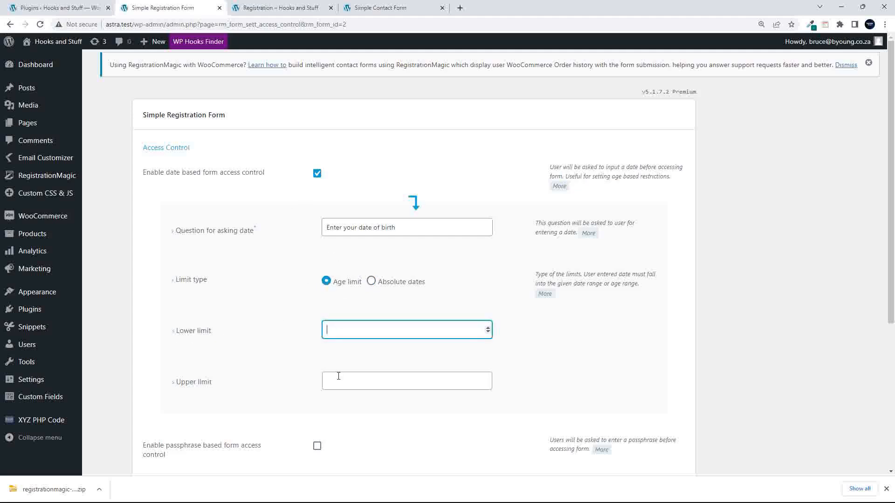
click(334, 383)
click(317, 173)
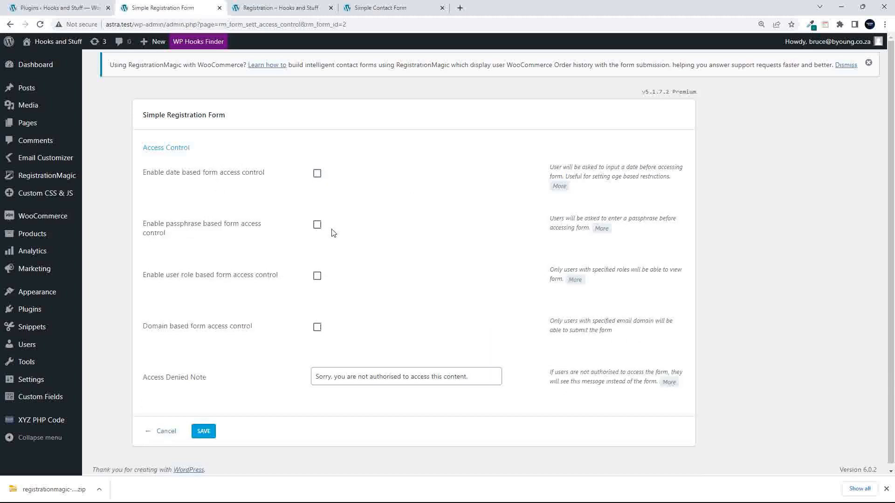
- Toggle passphrase and user-role access control on and back off
click(316, 226)
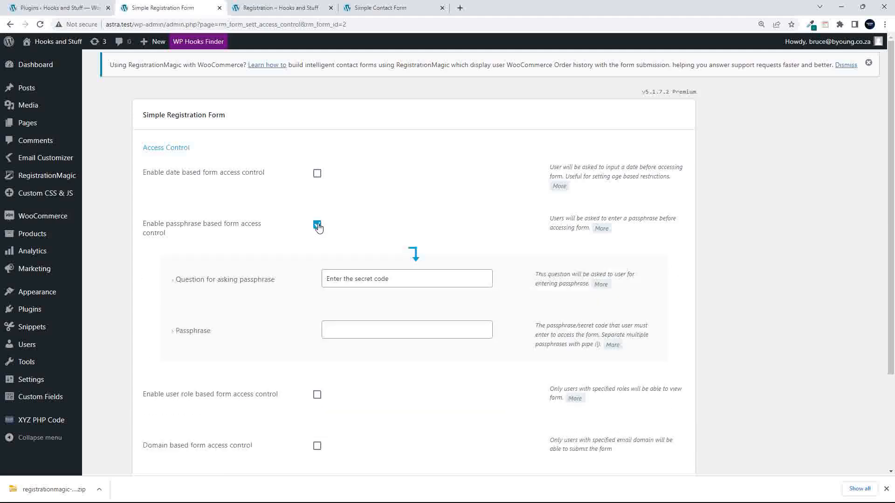
click(316, 225)
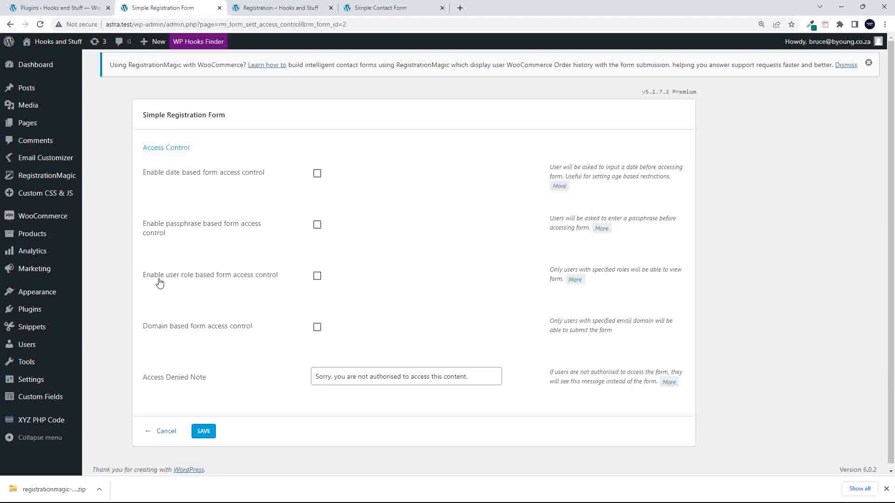
click(317, 277)
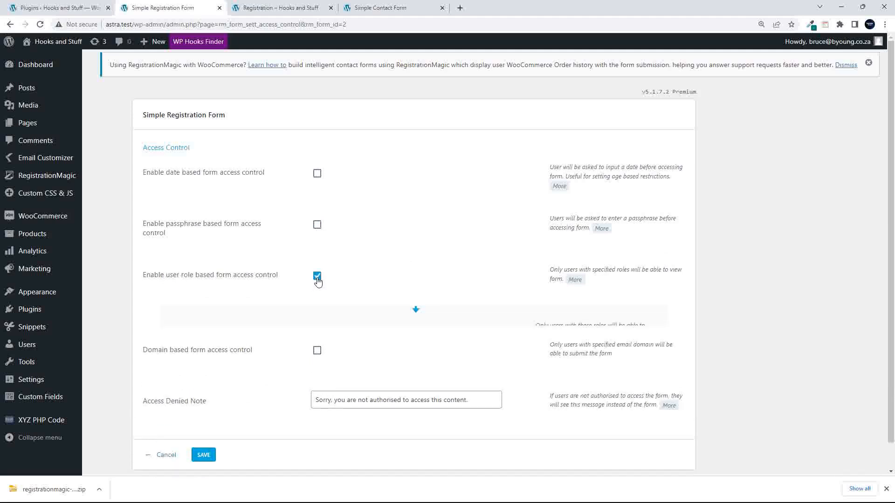
click(317, 278)
click(317, 278)
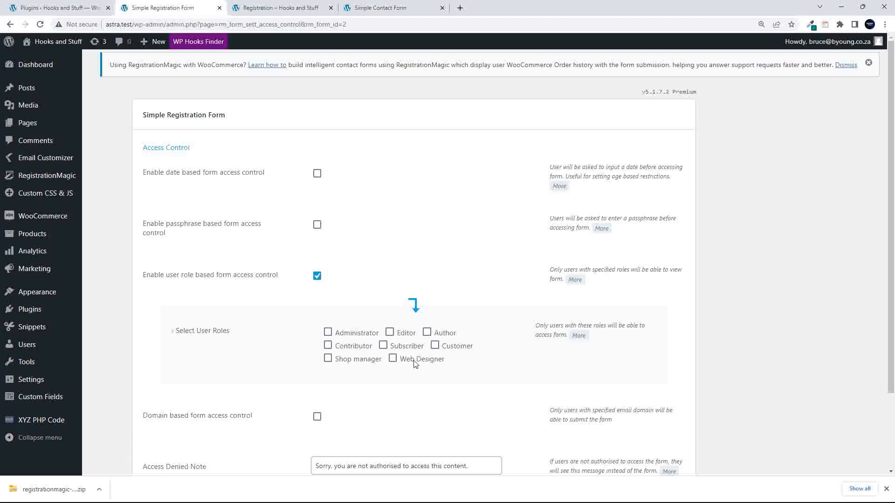
click(317, 278)
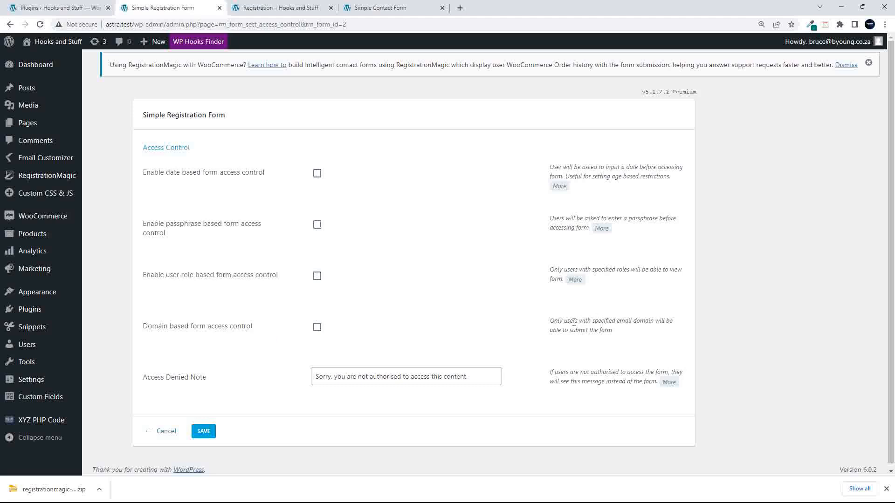
- Toggle email-domain access control on and off, then cancel without saving
drag(594, 321, 656, 320)
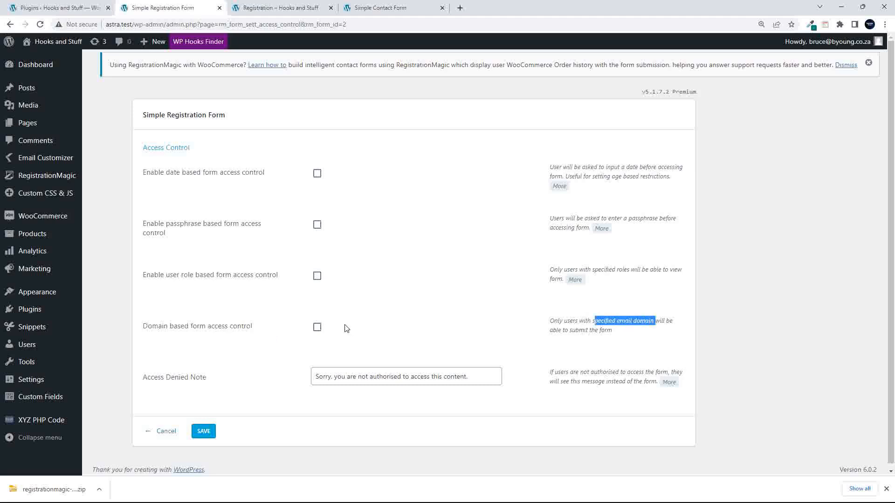
click(317, 328)
click(317, 328)
click(171, 436)
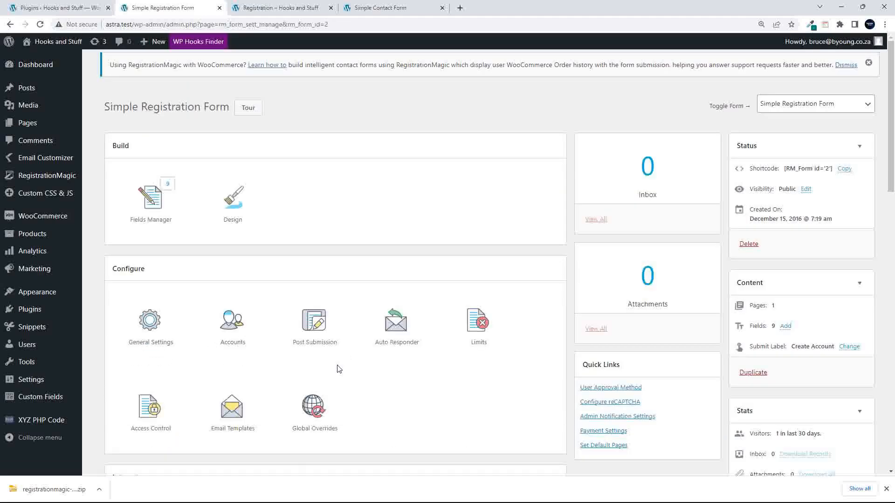
- Open Email Templates and browse the verification, activation and admin notification emails
click(234, 412)
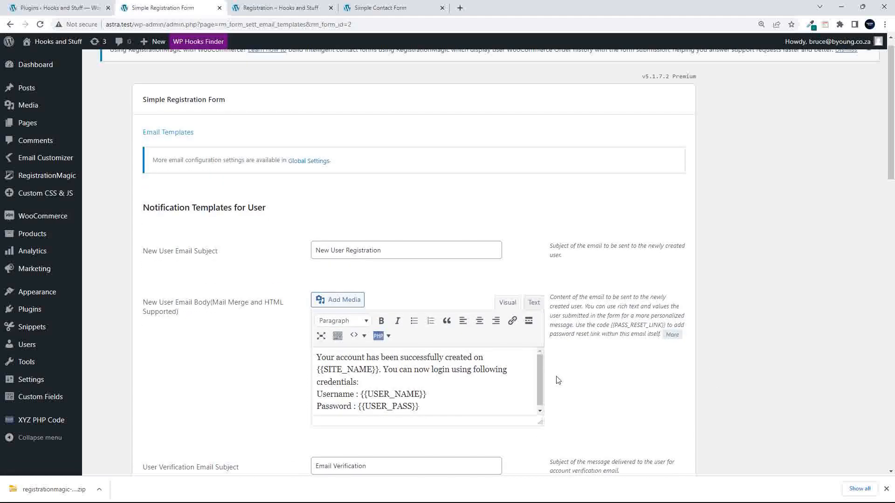
scroll(567, 386, down, 3)
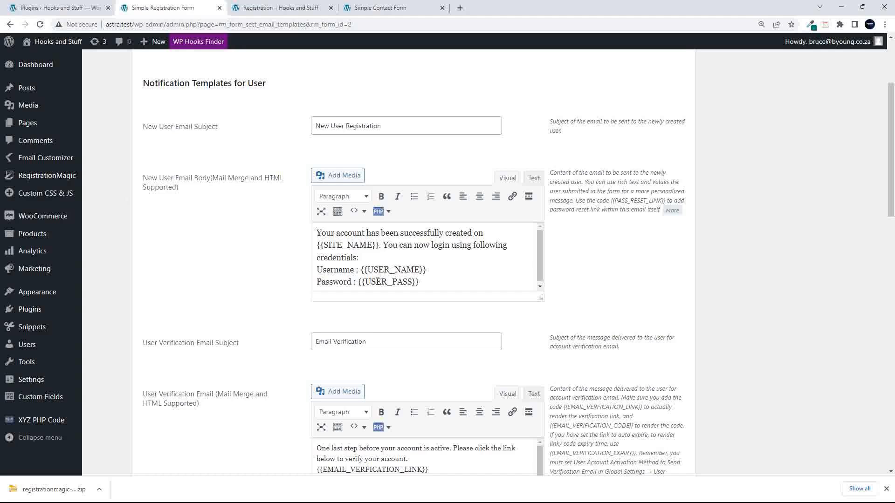
drag(539, 262, 539, 267)
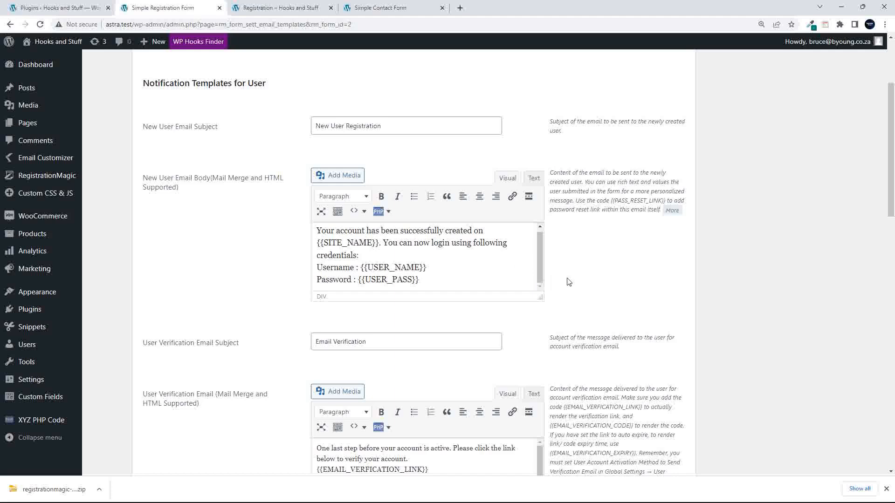
scroll(594, 284, down, 3)
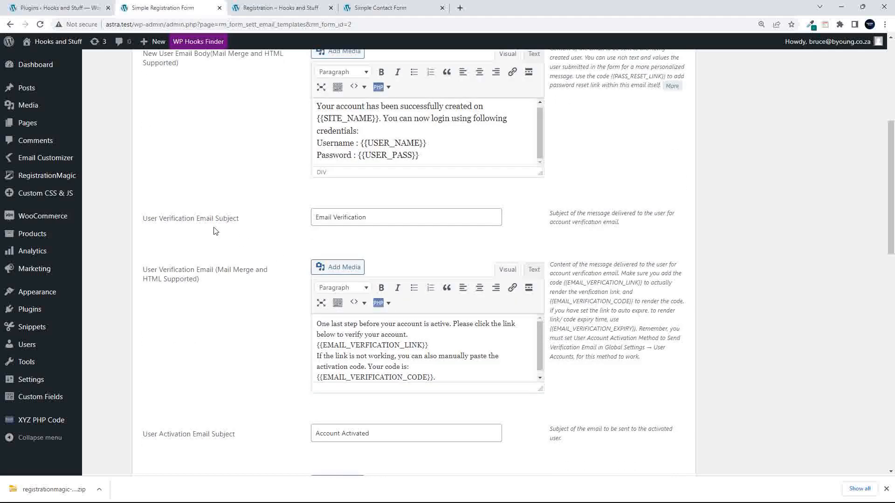
click(421, 219)
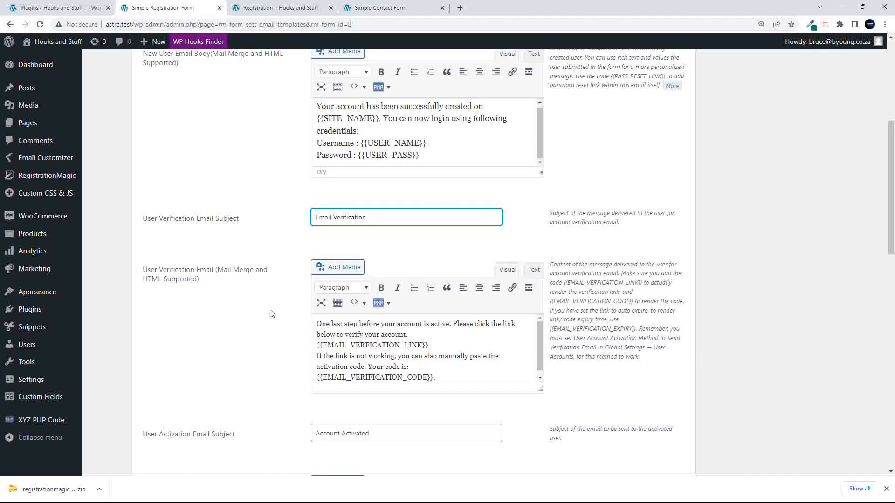
scroll(268, 313, down, 3)
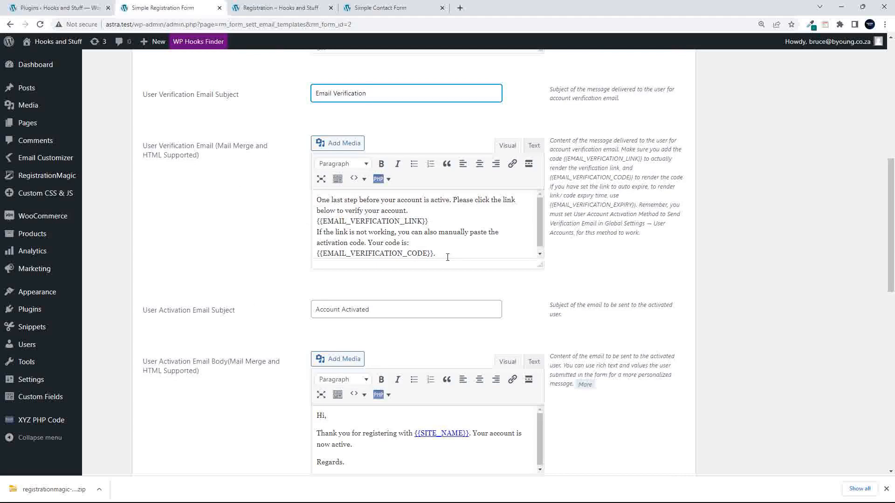
scroll(442, 247, down, 1)
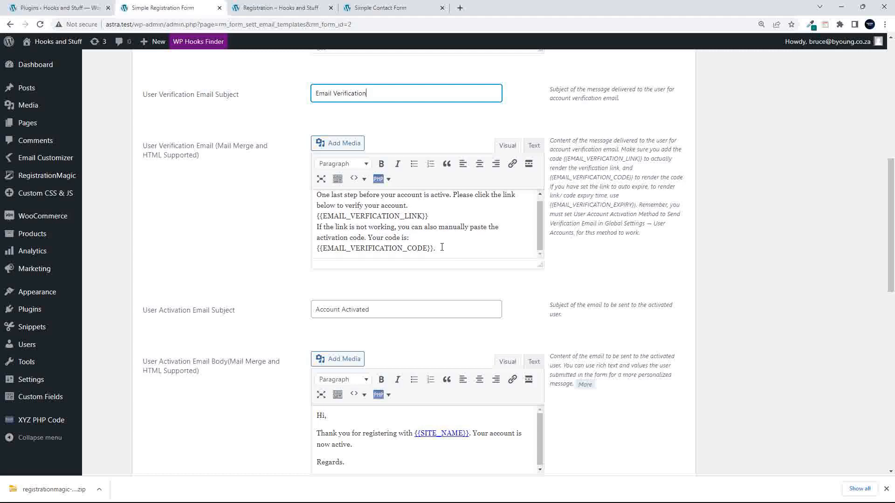
scroll(439, 243, up, 1)
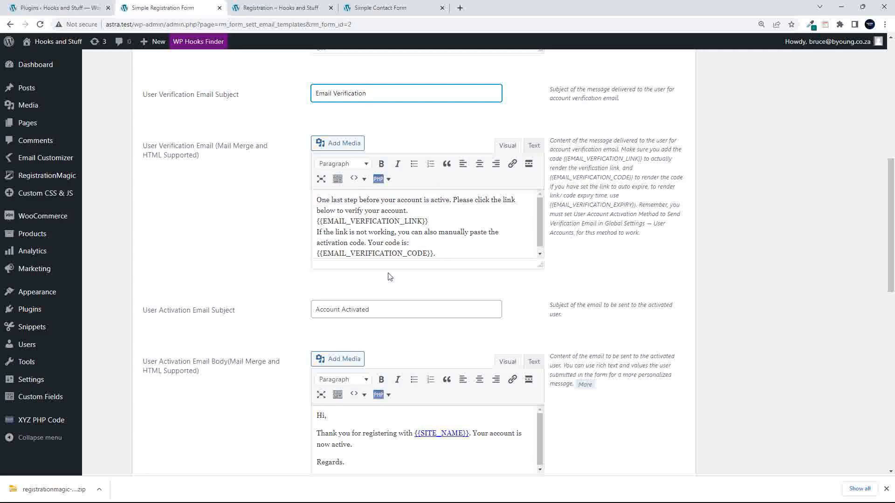
scroll(419, 278, down, 2)
scroll(419, 277, down, 1)
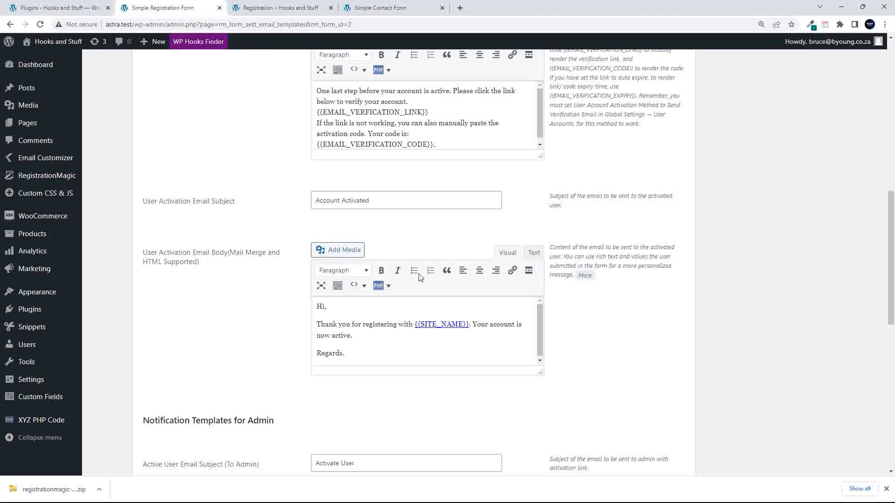
scroll(463, 166, up, 2)
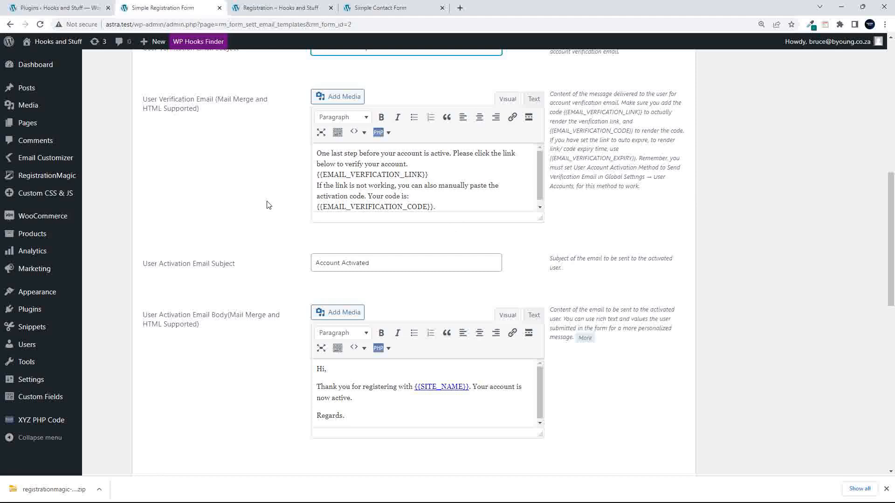
scroll(266, 204, down, 2)
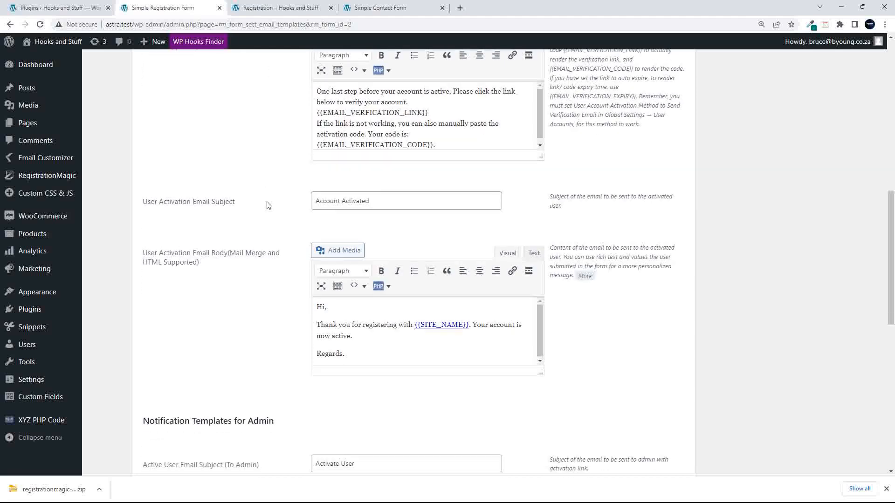
click(384, 201)
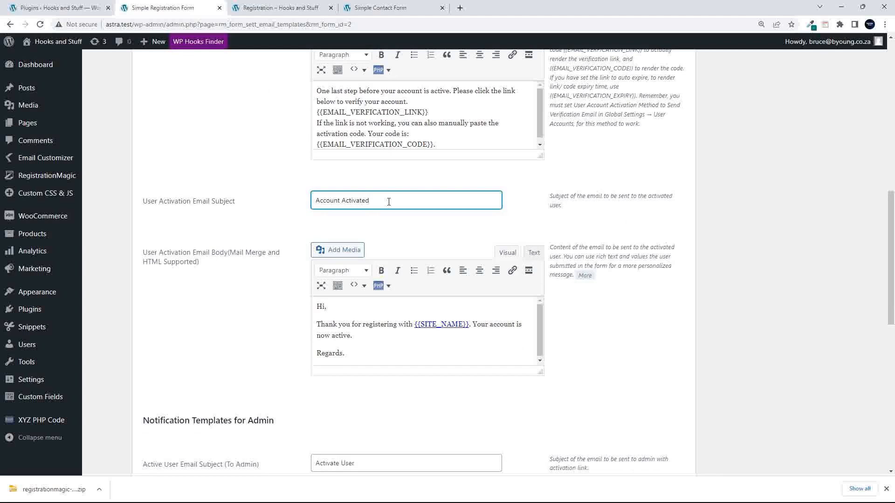
scroll(406, 342, down, 1)
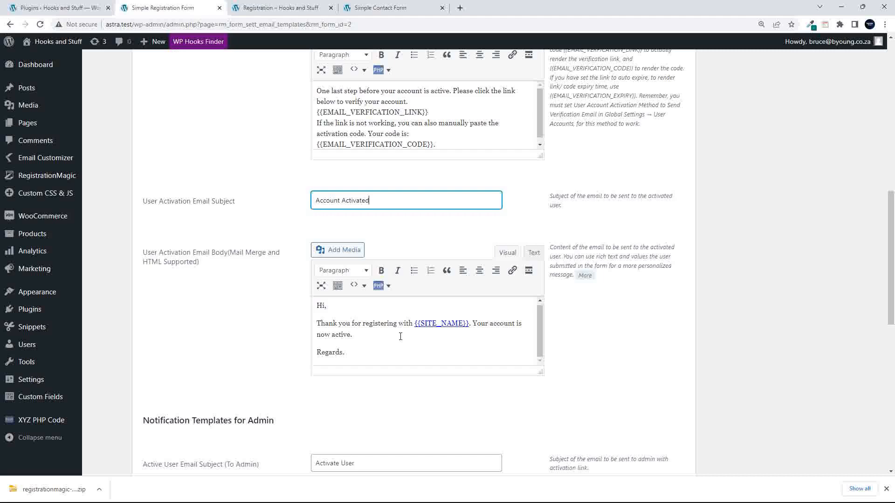
click(361, 340)
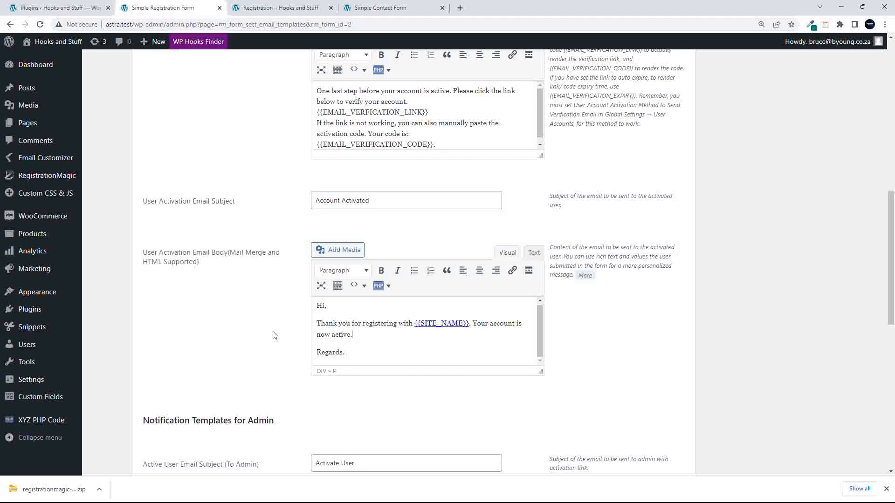
scroll(271, 335, down, 6)
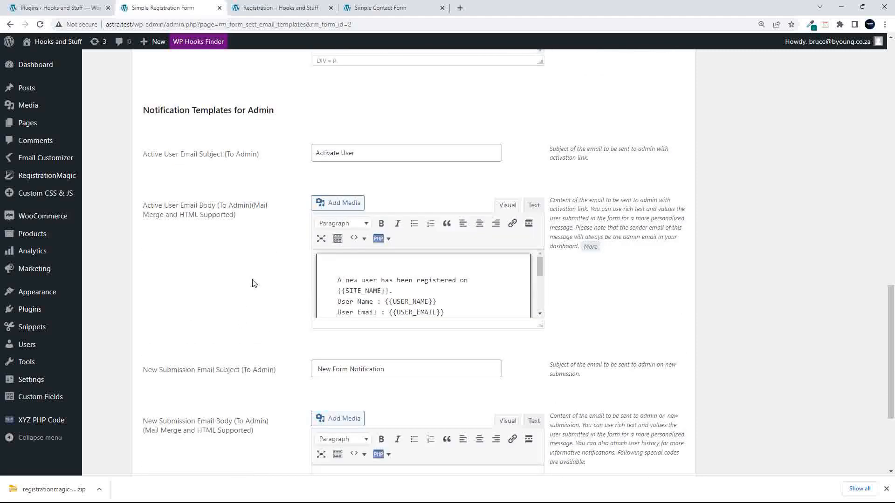
scroll(245, 275, up, 1)
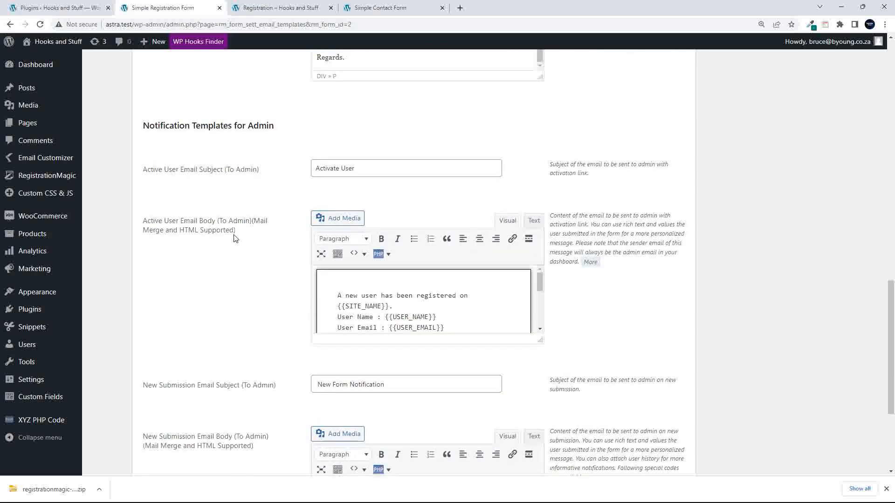
scroll(236, 273, up, 6)
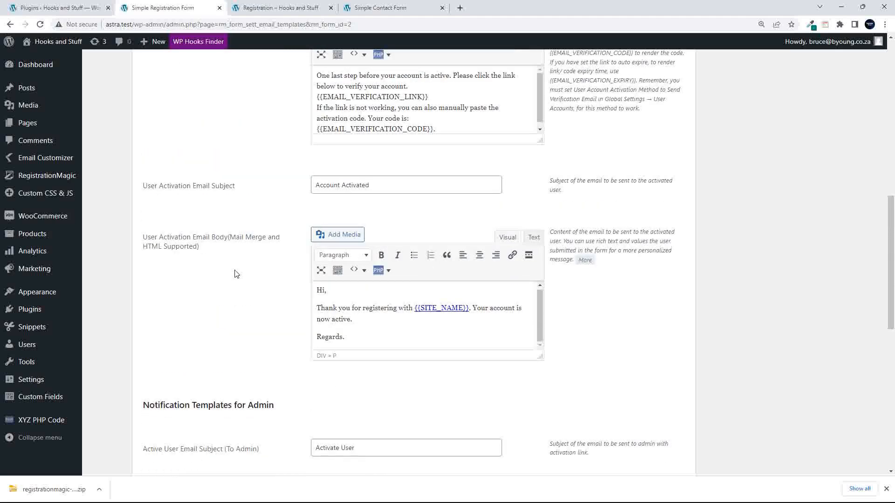
scroll(237, 274, down, 6)
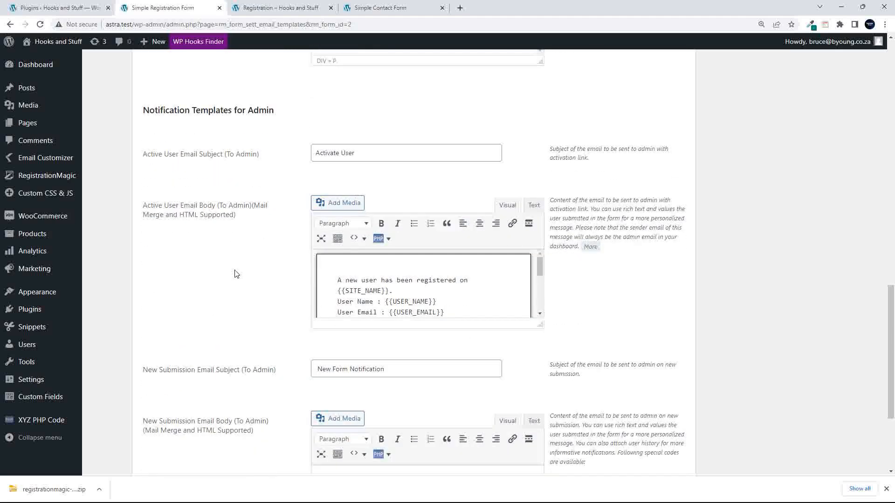
scroll(236, 273, down, 2)
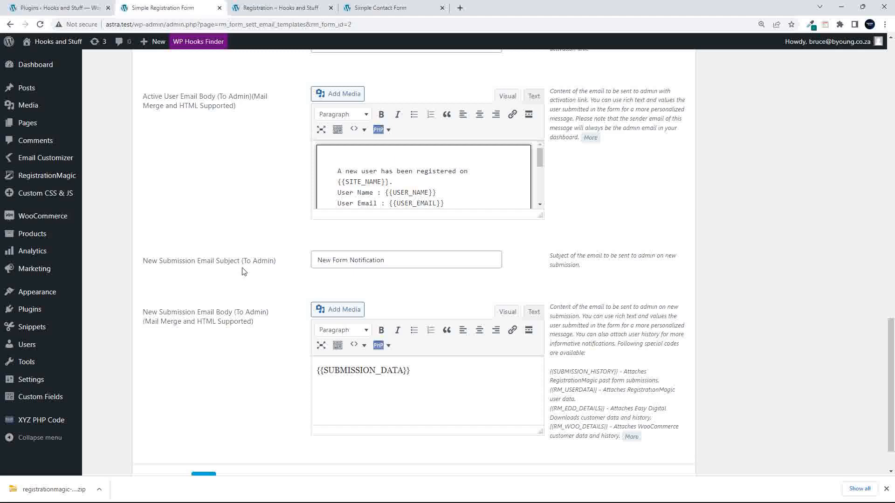
scroll(243, 273, down, 2)
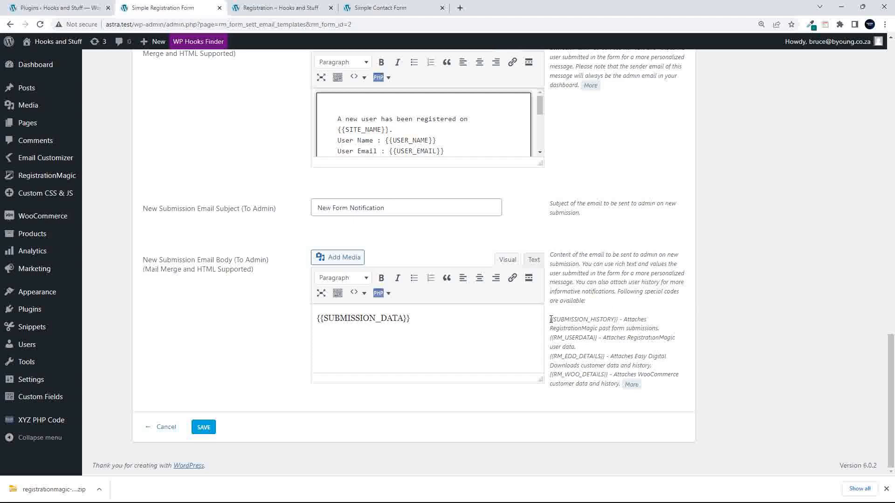
drag(551, 319, 620, 320)
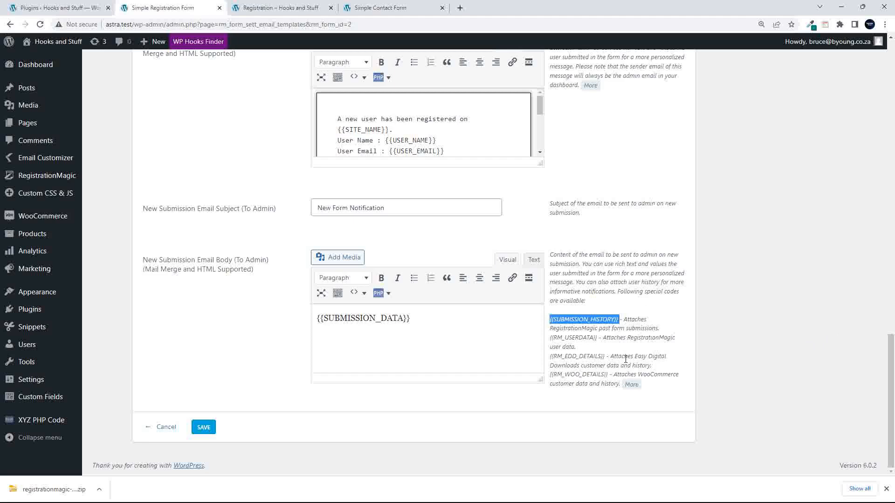
- Cancel out of Email Templates without saving, back to the Simple Registration Form dashboard
scroll(626, 358, up, 5)
scroll(625, 363, down, 2)
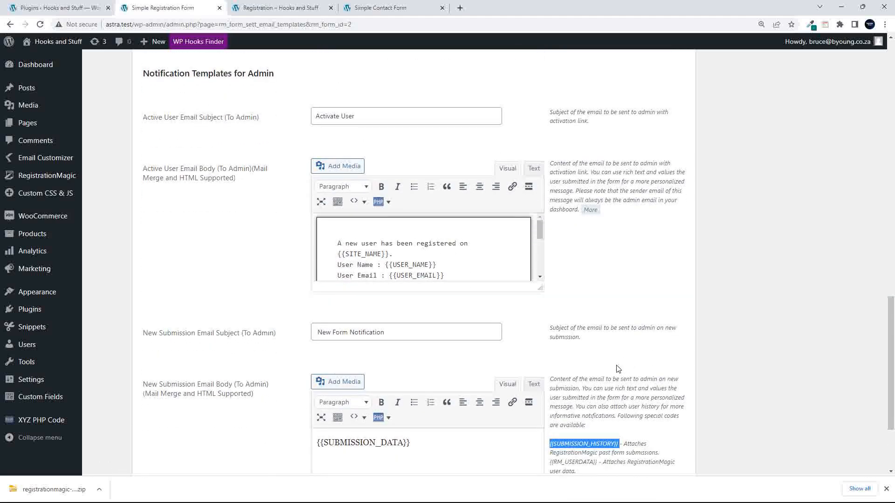
scroll(617, 369, down, 3)
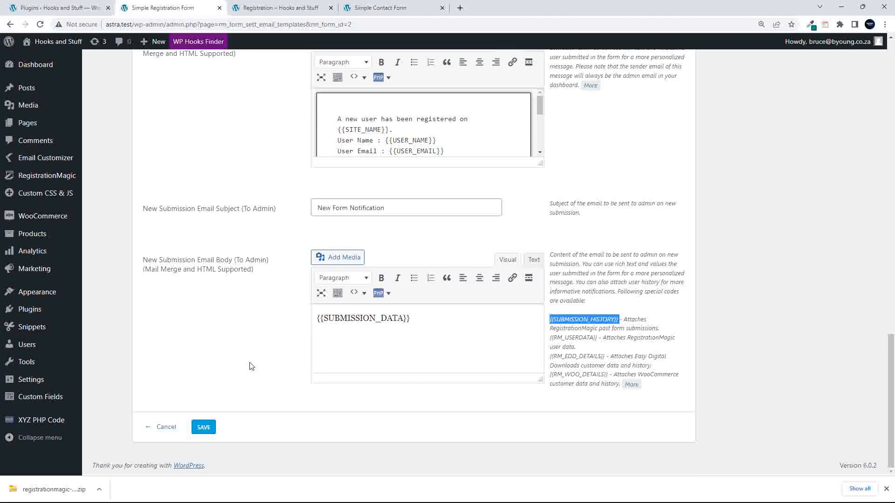
click(166, 428)
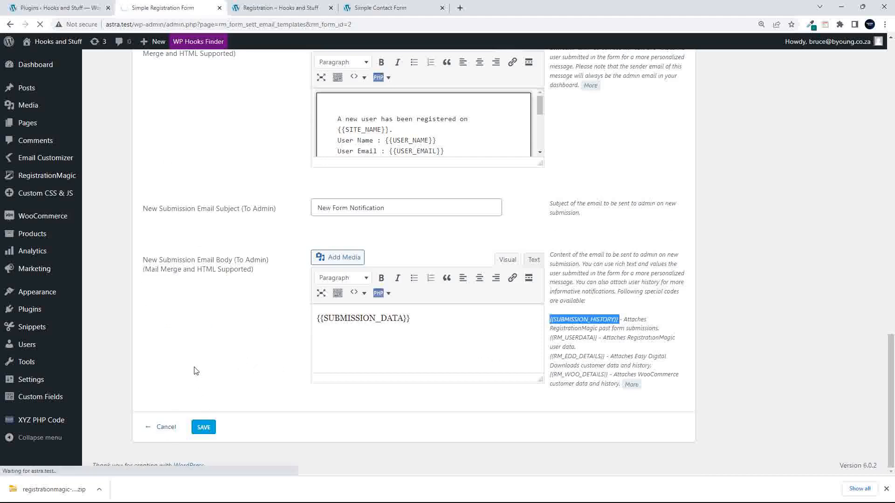
scroll(221, 371, down, 3)
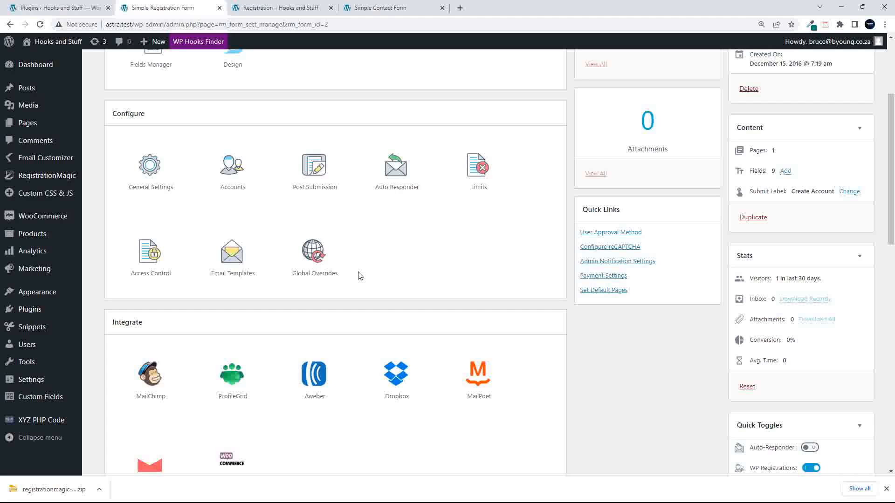
- Open Global Overrides from the Configure section of the Simple Registration Form
click(315, 254)
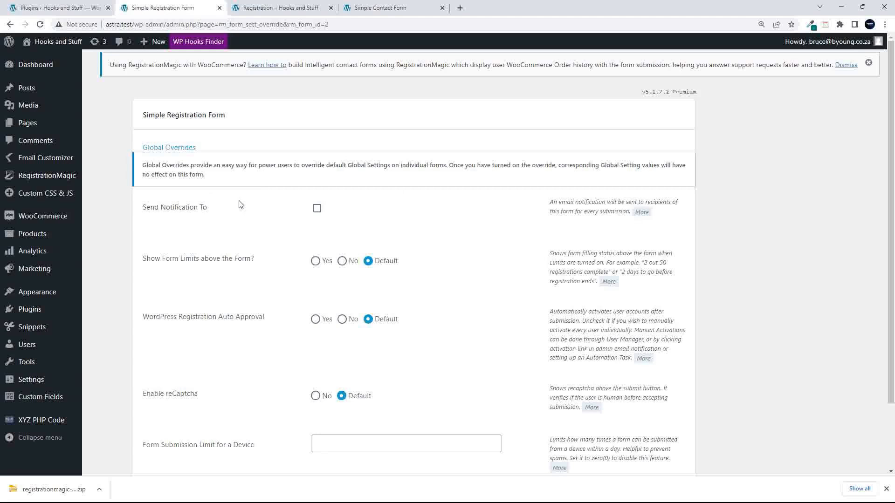
click(316, 209)
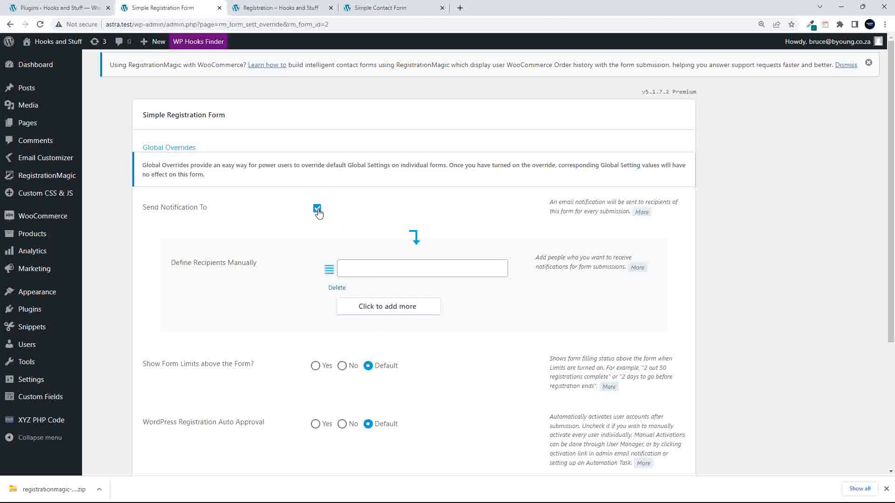
click(317, 209)
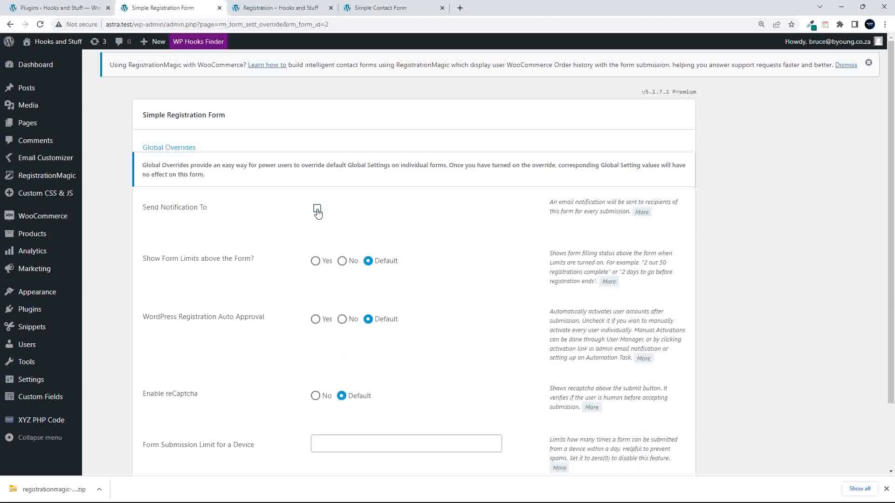
click(317, 209)
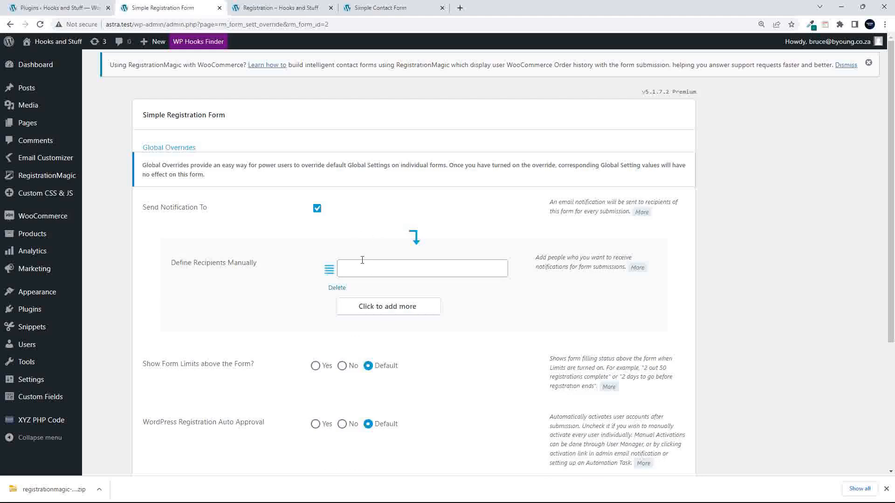
click(317, 210)
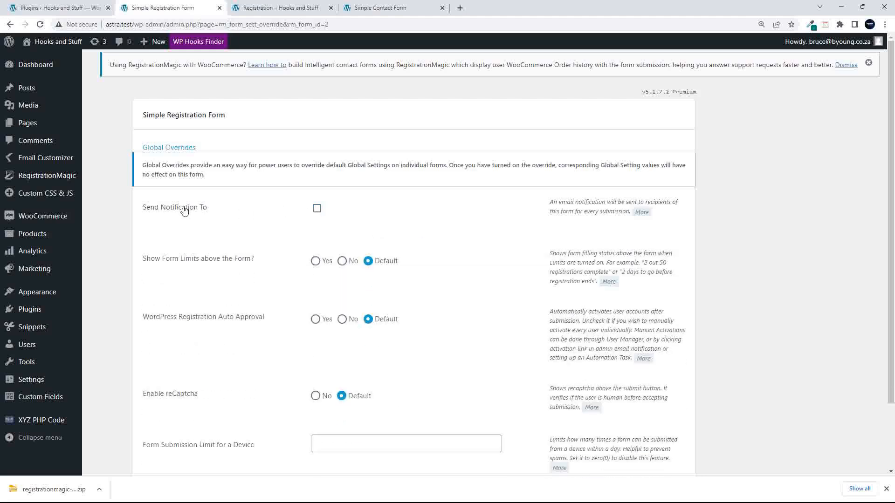
click(316, 210)
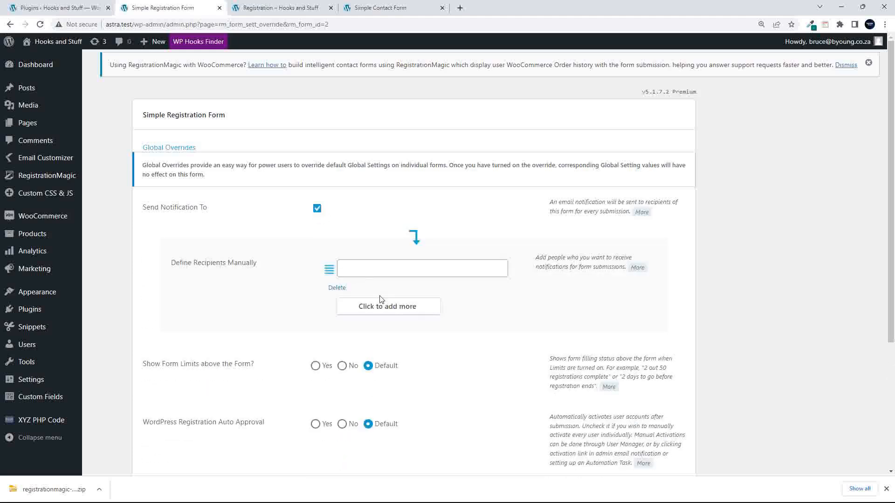
click(373, 269)
click(317, 209)
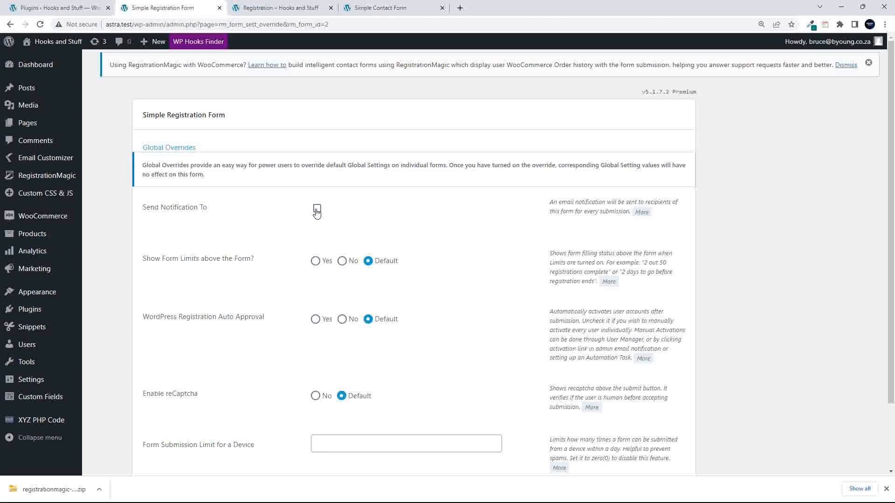
click(318, 209)
click(364, 268)
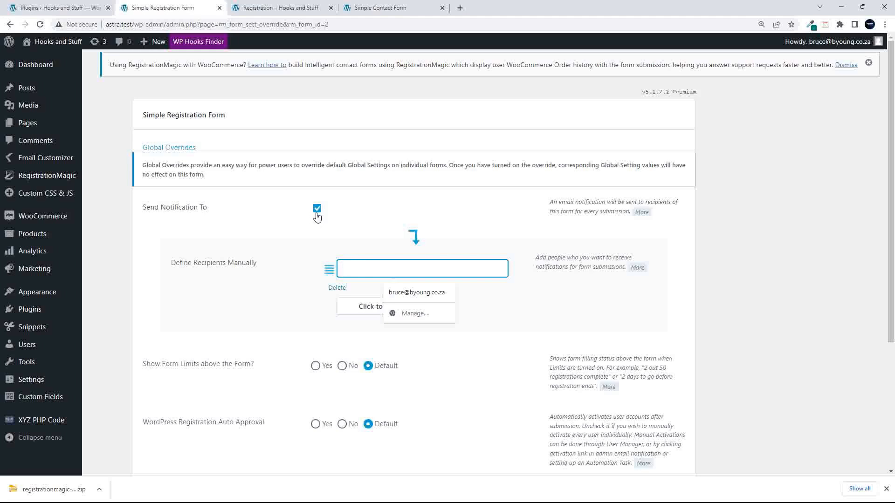
click(317, 208)
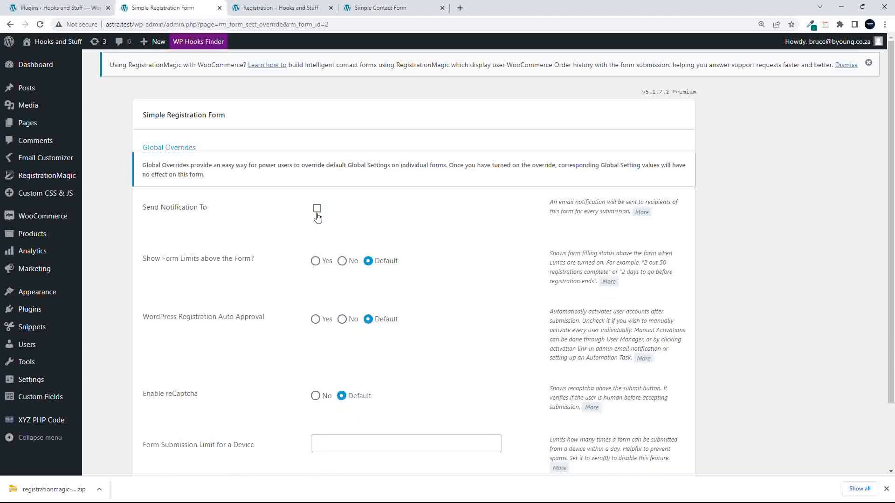
scroll(206, 296, down, 2)
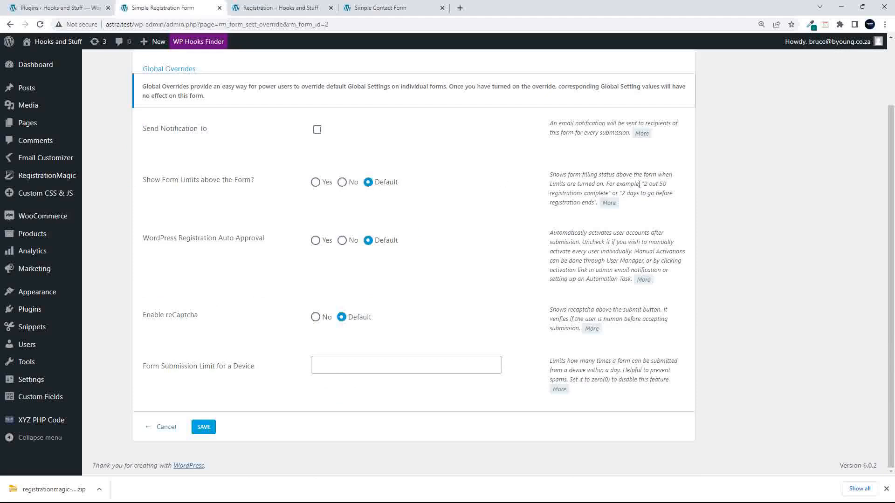
- Try Show Form Limits above the Form, restore it to Default, and cancel Global Overrides unsaved
drag(645, 184, 596, 193)
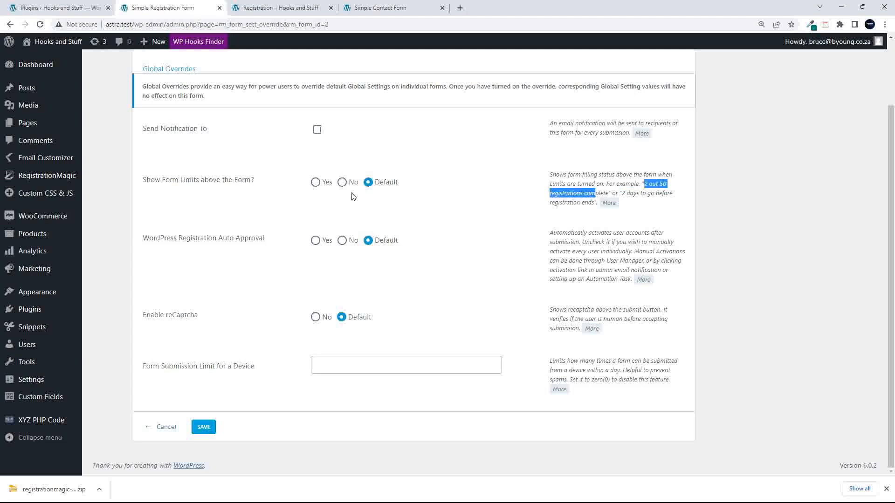
click(315, 183)
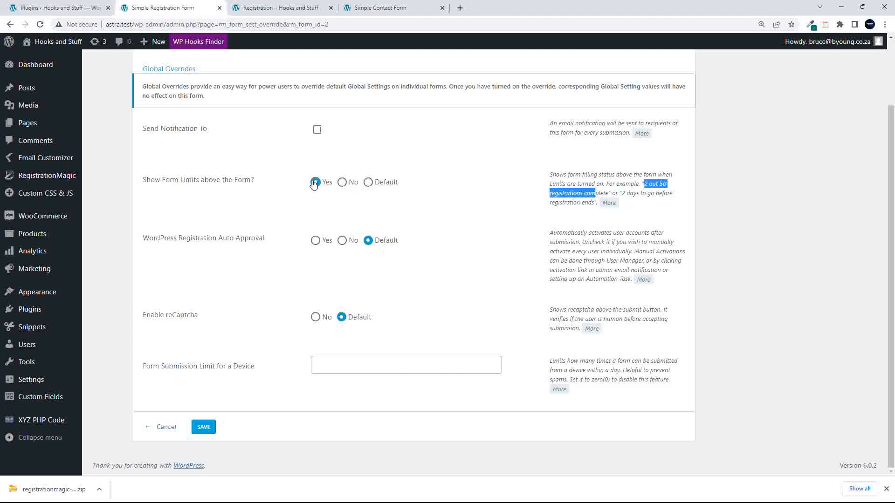
click(372, 186)
click(373, 186)
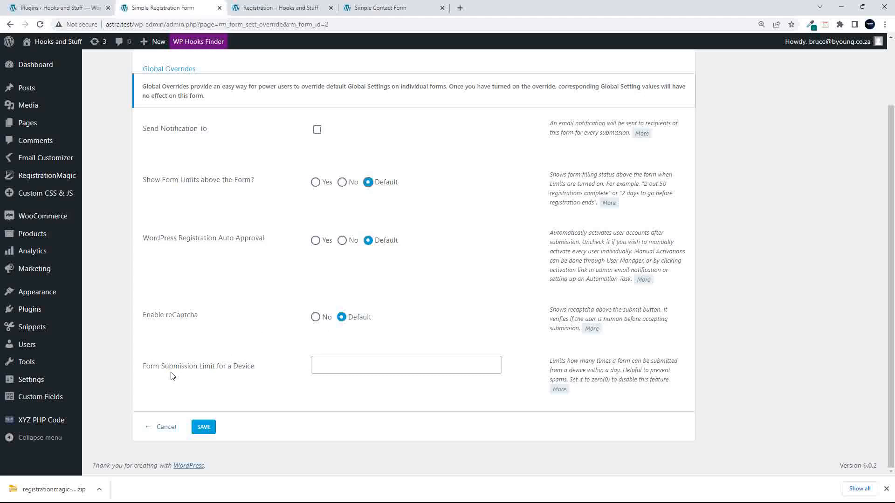
click(356, 366)
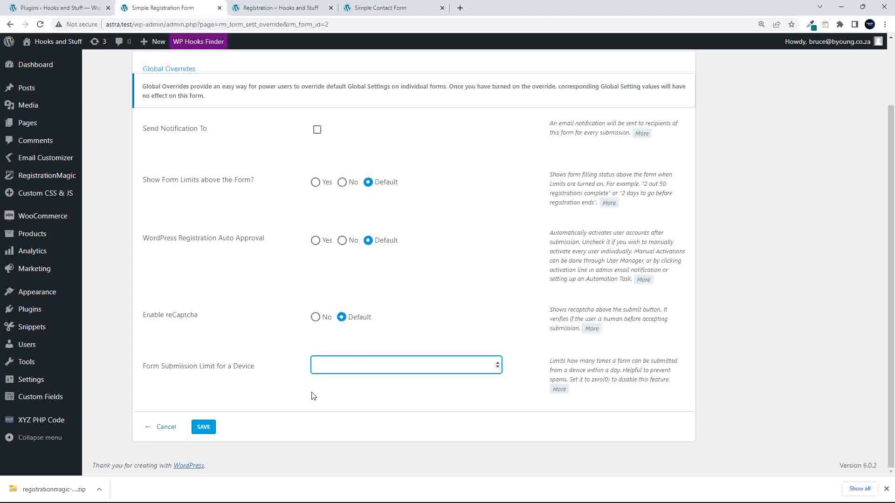
click(166, 427)
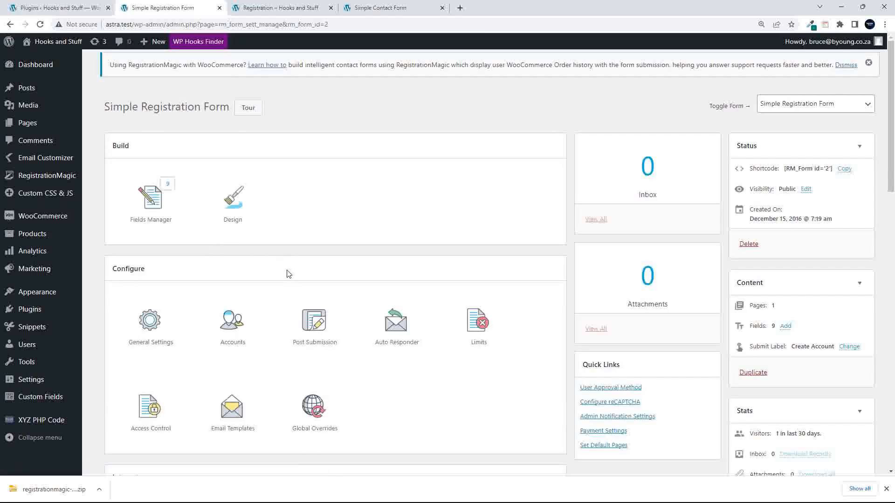
- Open the WooCommerce page from the form dashboard's Integrate section
scroll(284, 298, down, 5)
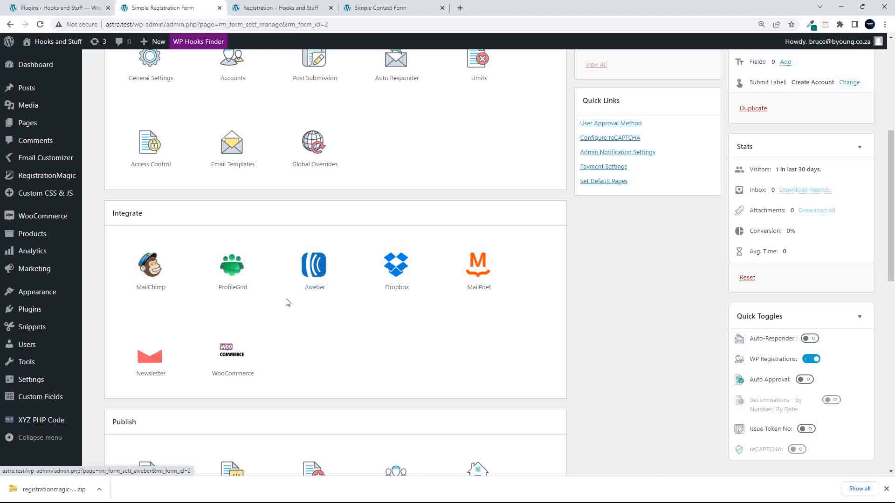
scroll(289, 338, down, 1)
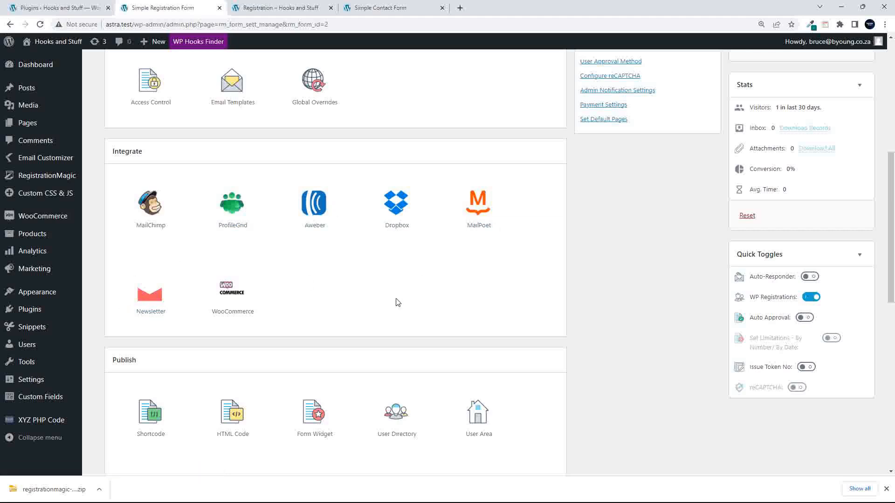
click(234, 294)
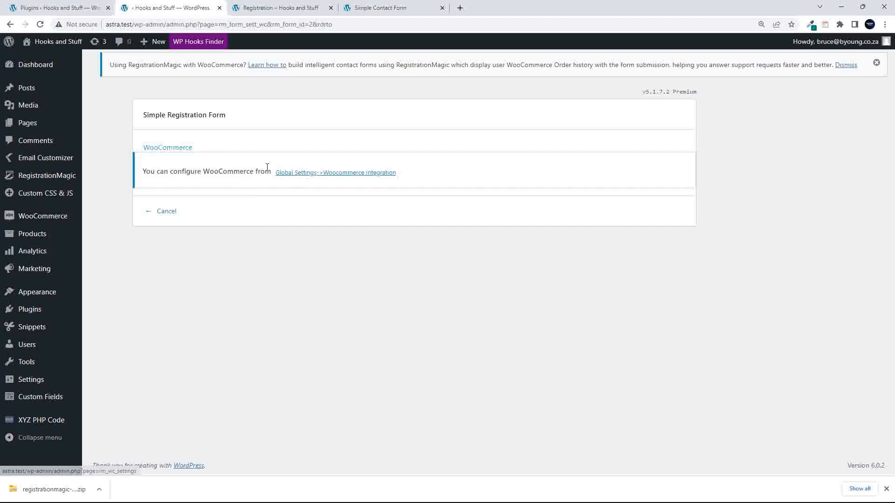
- Open the global WooCommerce Integration settings and inspect the default registration form dropdown
click(332, 176)
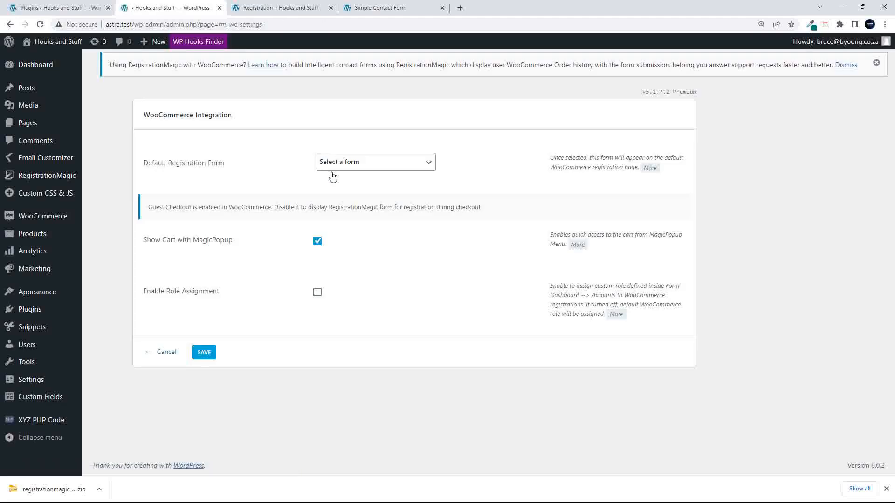
click(344, 166)
click(344, 166)
click(344, 167)
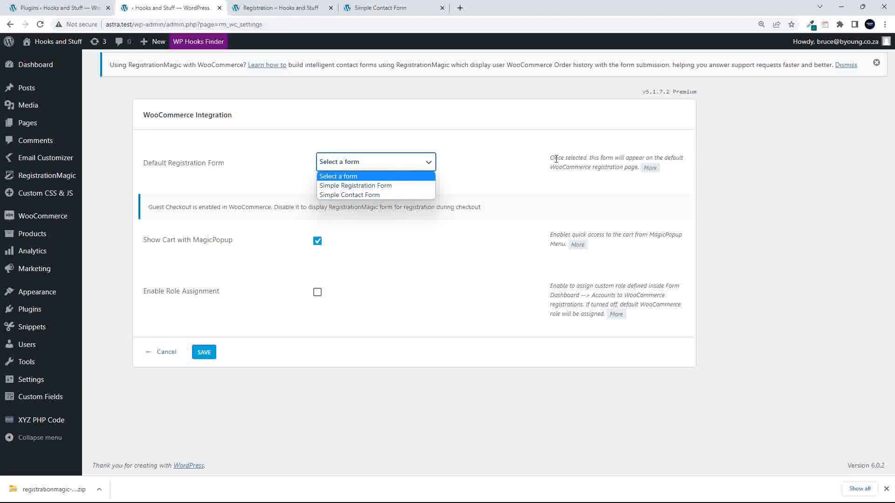
click(586, 157)
drag(599, 157, 638, 166)
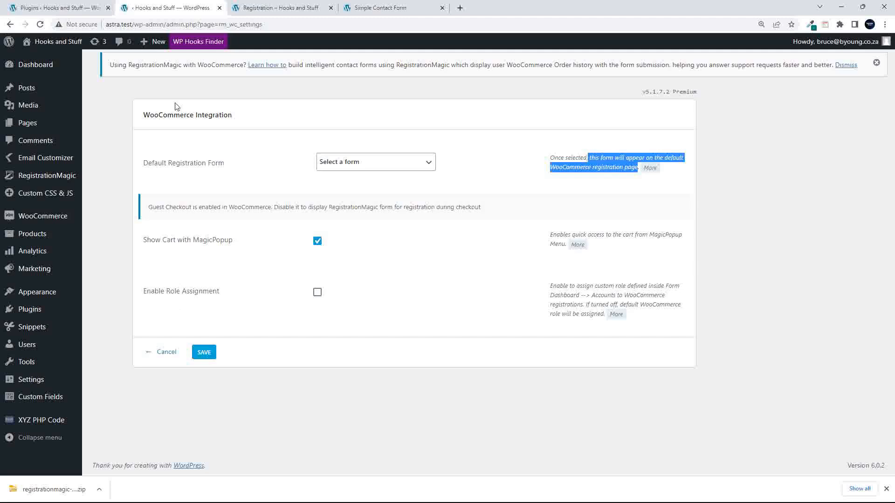
- Toggle Role Assignment on and off, cancel without saving, and return to the form dashboard
click(317, 292)
click(317, 292)
click(167, 353)
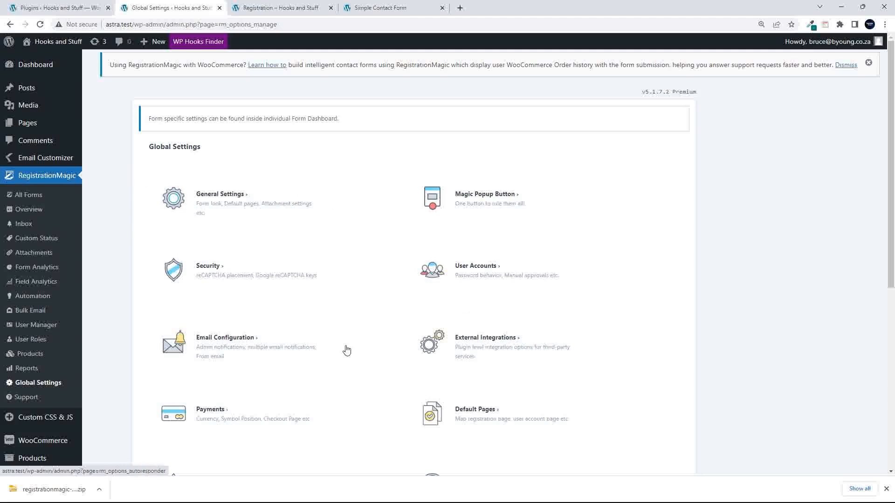
click(10, 24)
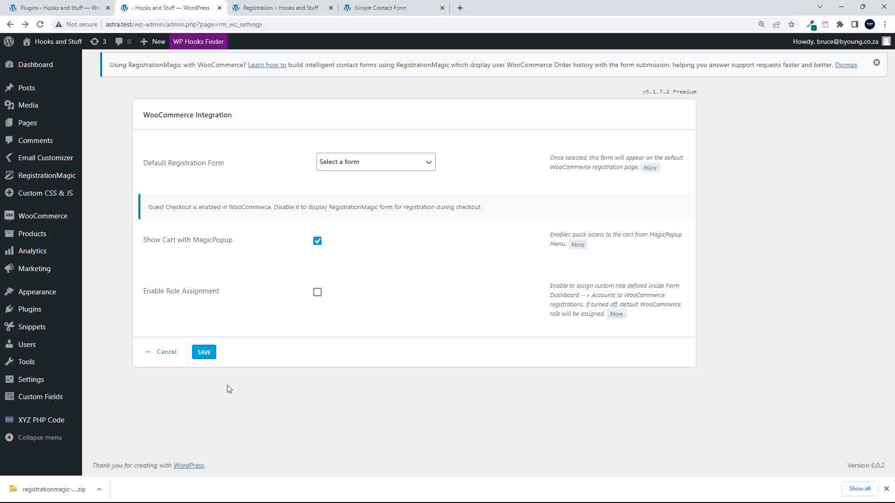
click(167, 353)
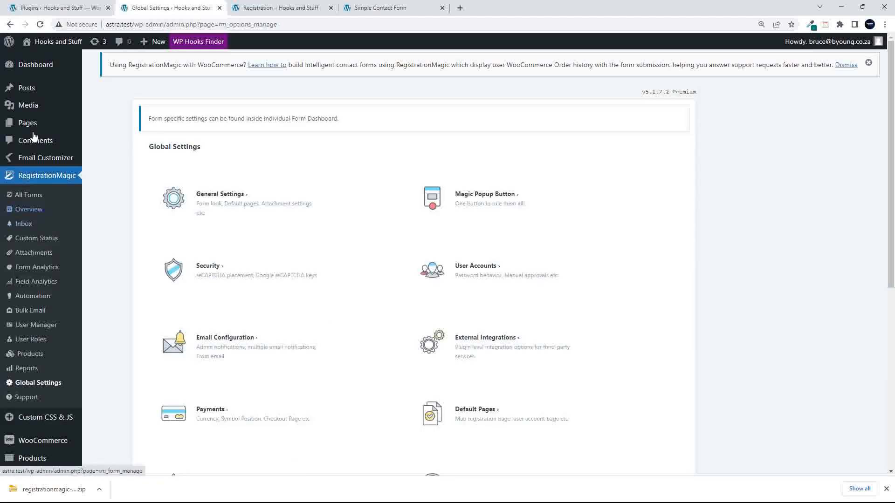
click(9, 25)
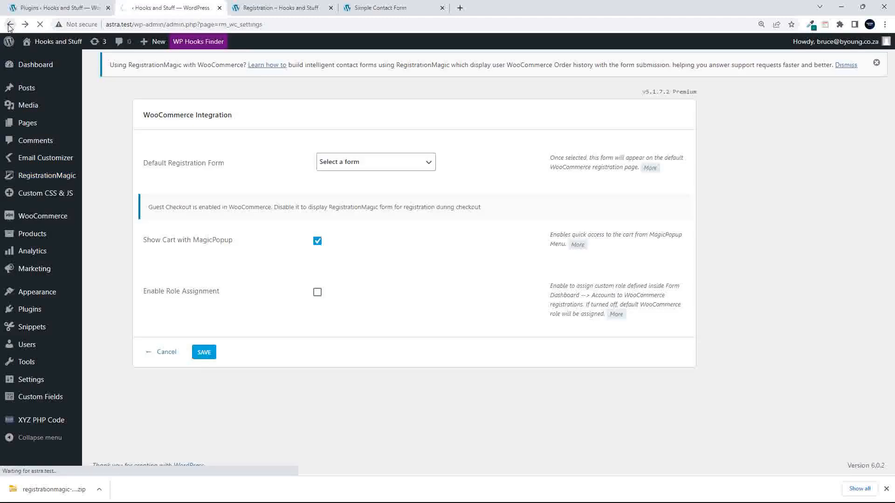
click(10, 25)
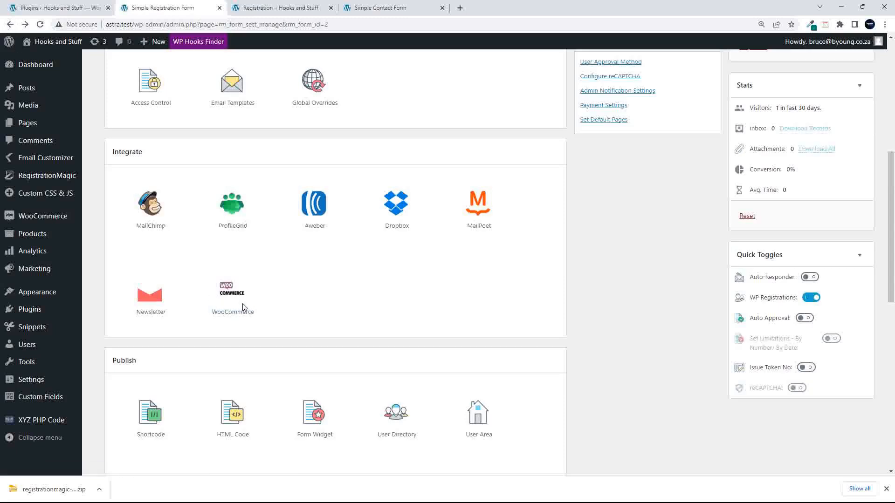
- Copy the form's [RM_Form id='2'] shortcode from the Shortcode publish option and status summary
scroll(242, 305, down, 7)
scroll(242, 305, up, 4)
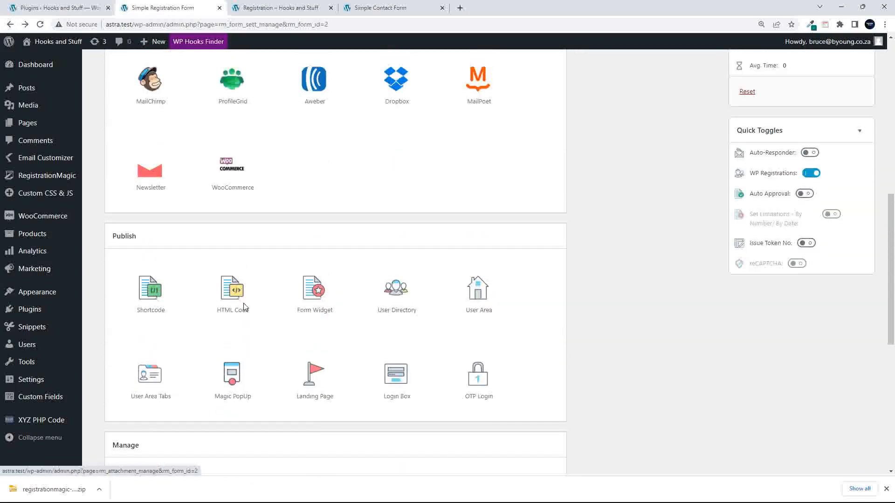
scroll(243, 307, down, 1)
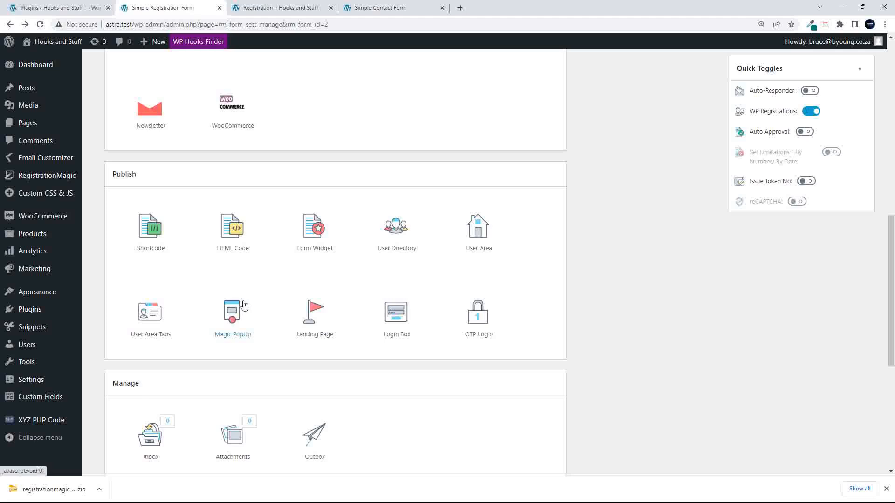
click(146, 227)
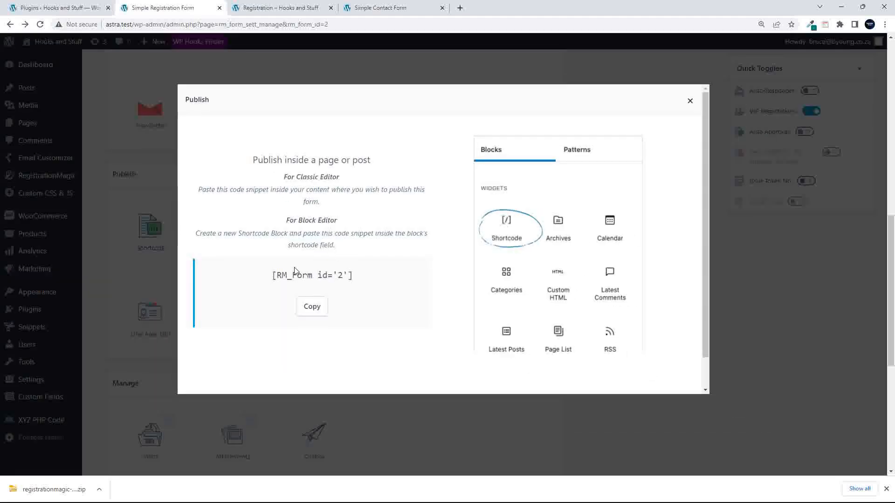
click(310, 307)
click(690, 100)
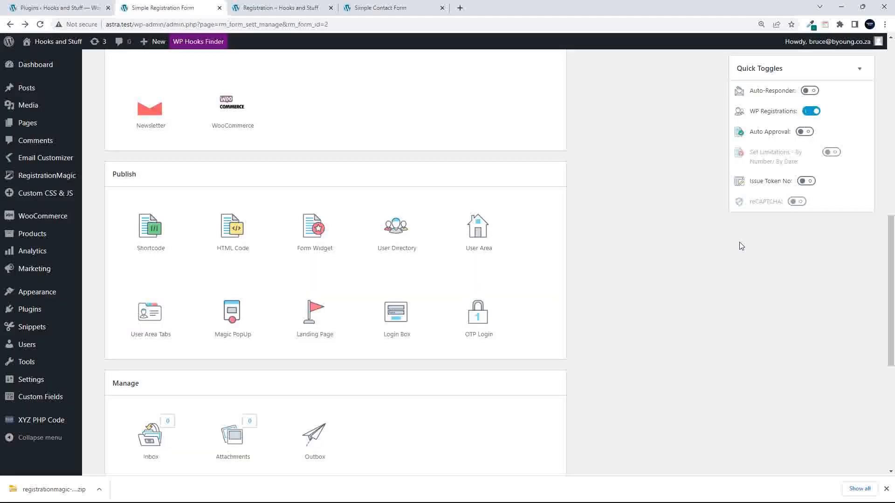
scroll(738, 268, up, 8)
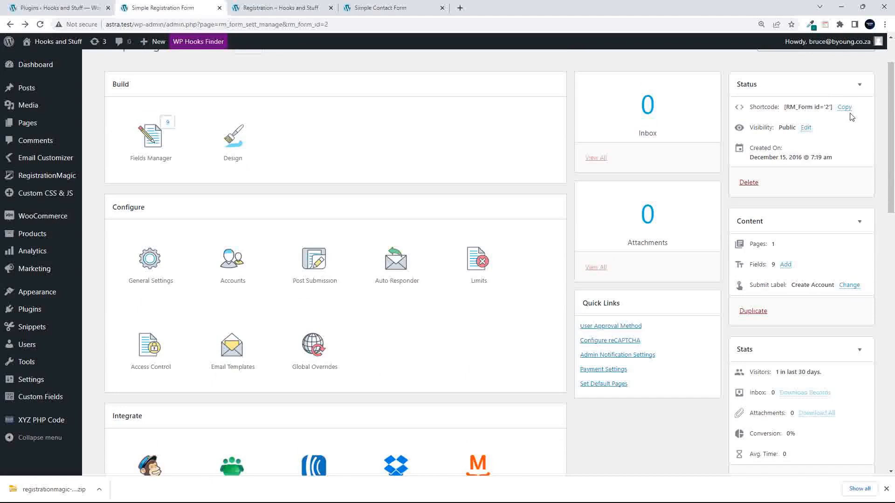
click(844, 108)
- Review the form's iframe HTML embed code and the Form Widget publishing instructions
scroll(340, 274, down, 1)
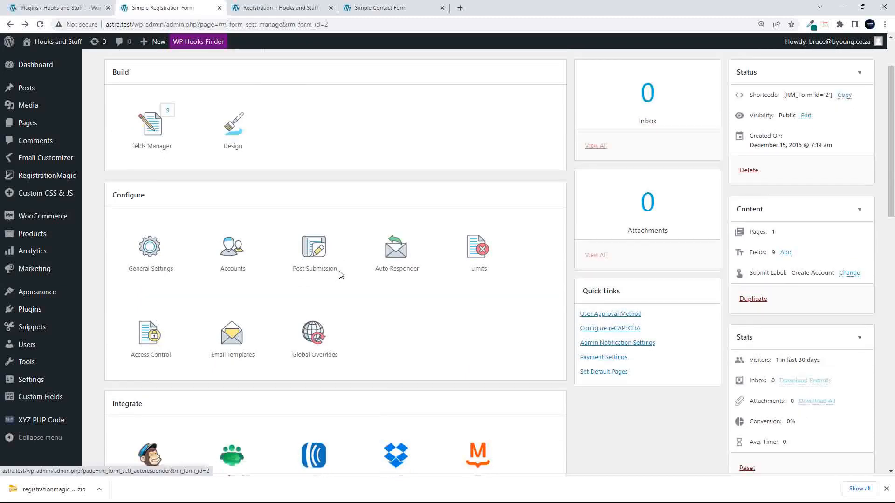
scroll(340, 275, down, 10)
scroll(340, 275, up, 3)
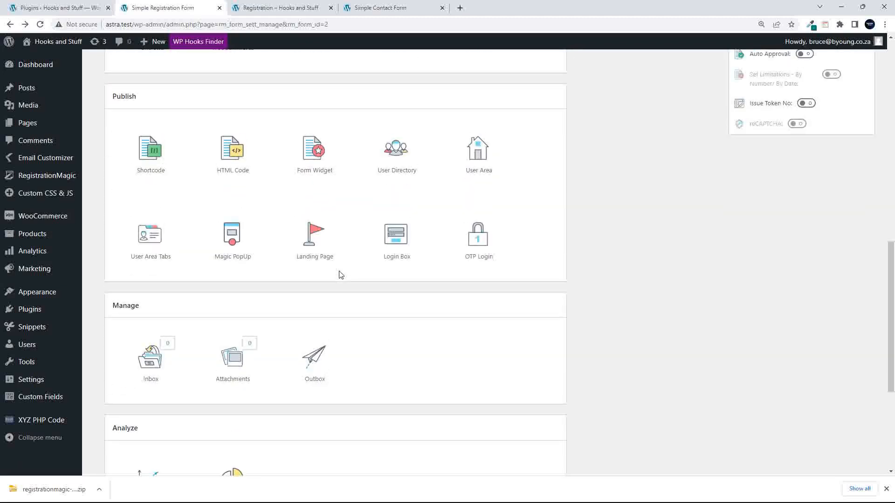
scroll(340, 275, up, 1)
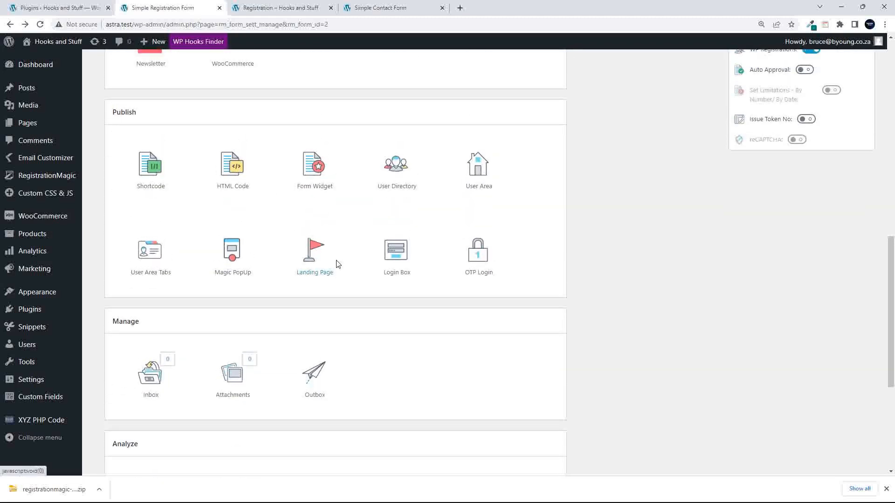
click(233, 169)
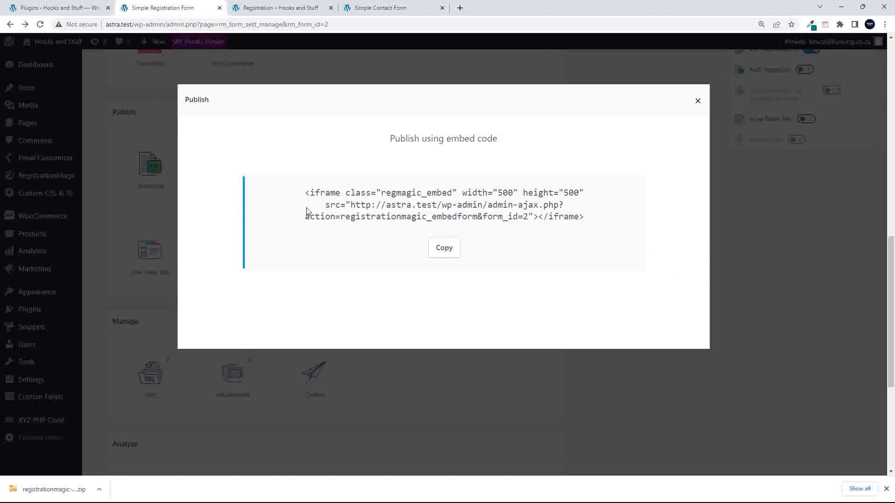
drag(308, 193, 597, 223)
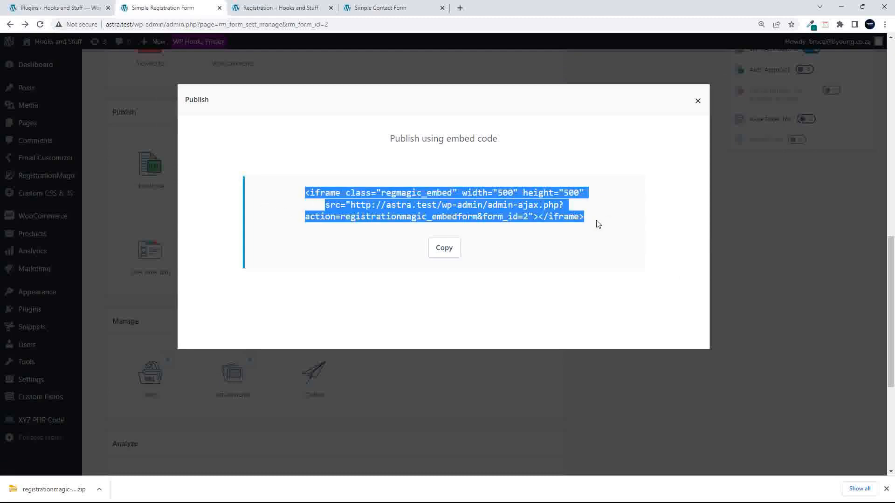
click(698, 100)
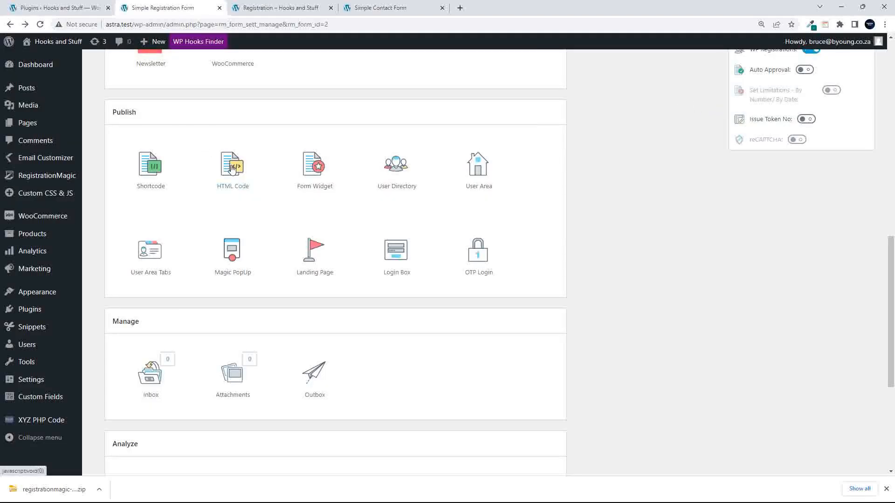
click(314, 170)
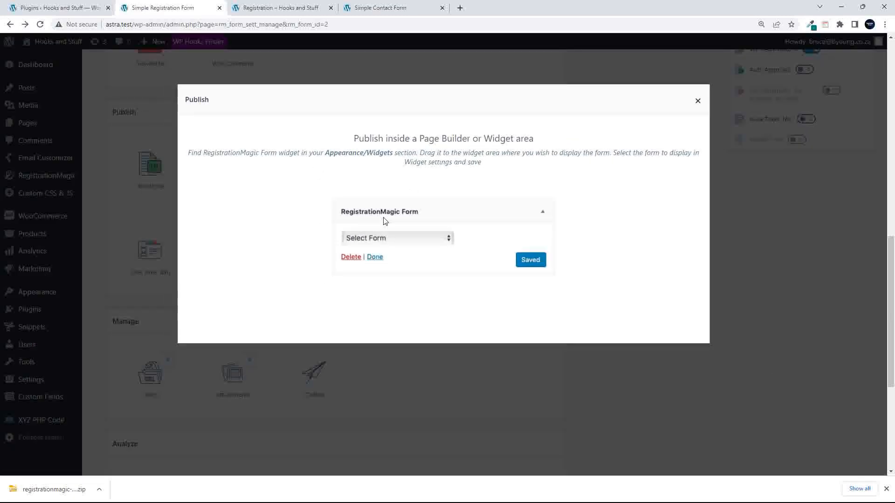
click(697, 102)
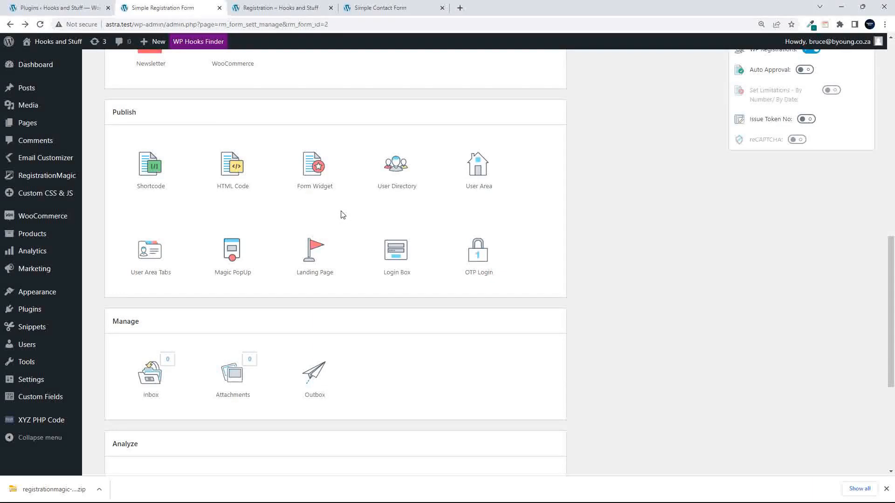
- Review the User Directory shortcode, noting its timerange='year' parameter
click(394, 170)
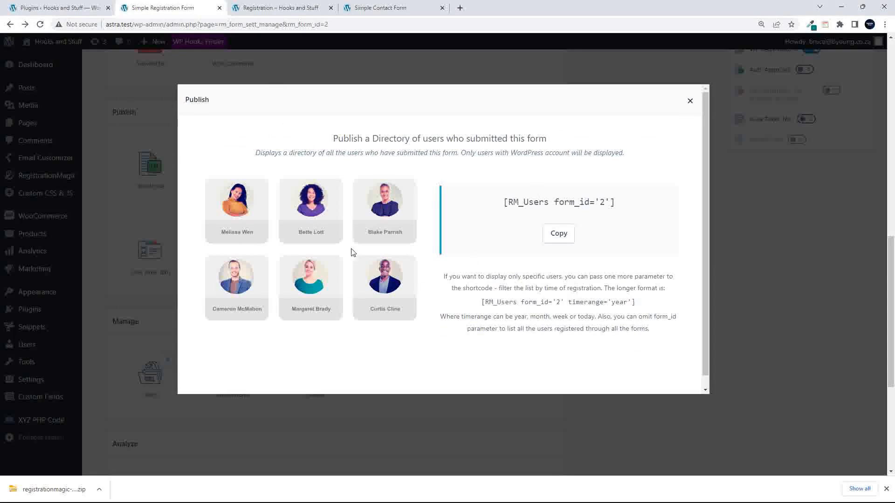
scroll(352, 247, up, 1)
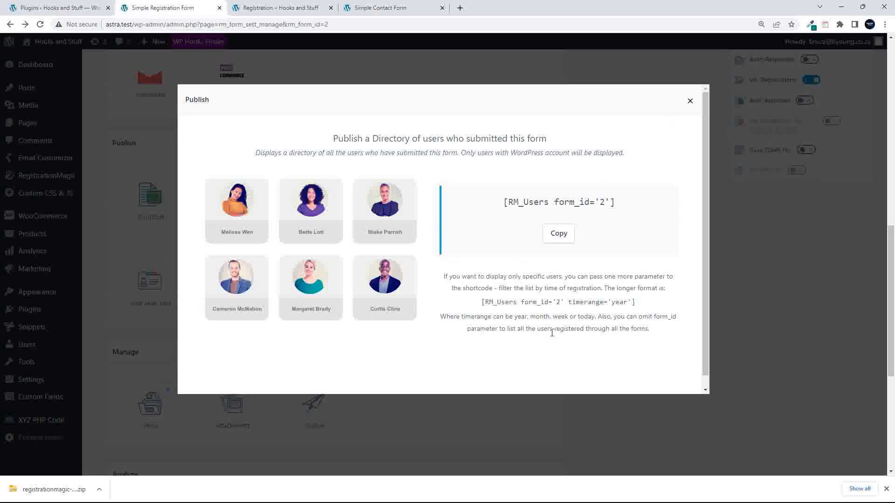
drag(567, 298, 634, 303)
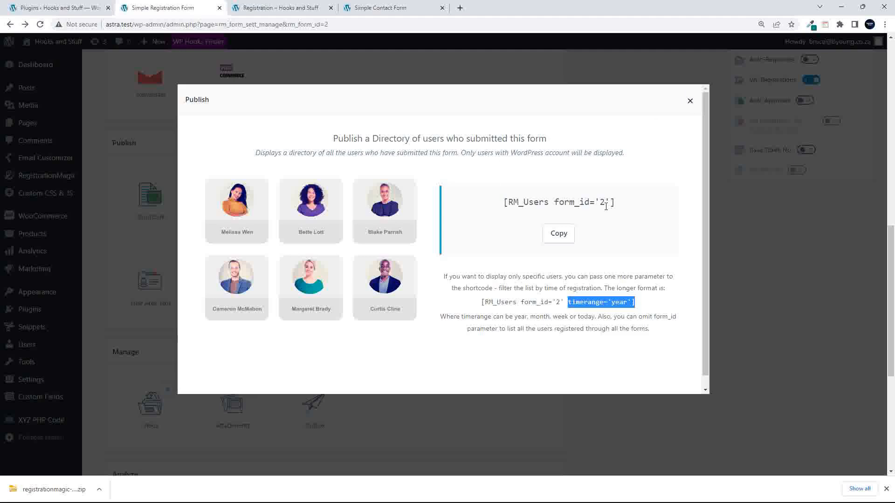
click(690, 101)
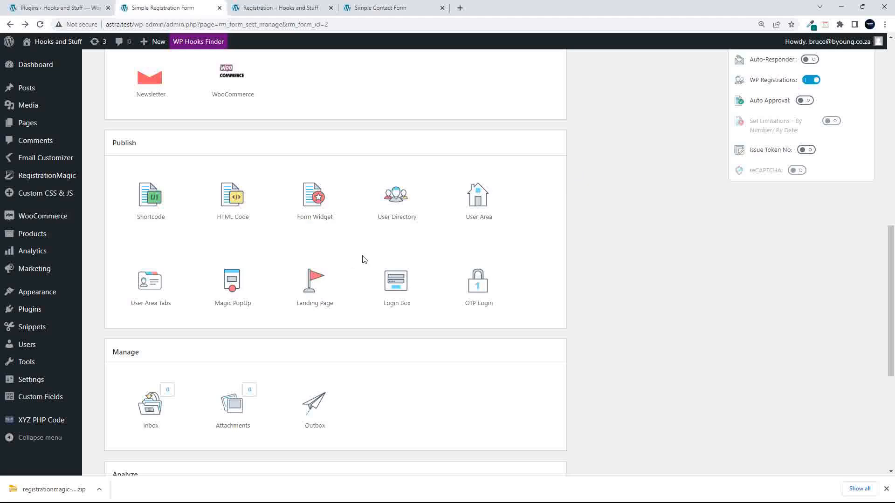
- Review the User Area shortcode and the per-tab shortcodes for registrations, payments and inbox
click(479, 203)
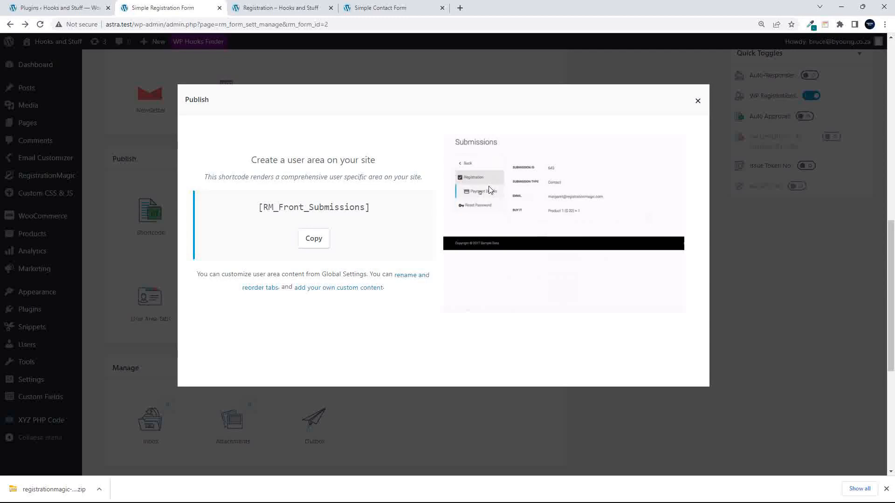
click(697, 101)
click(474, 224)
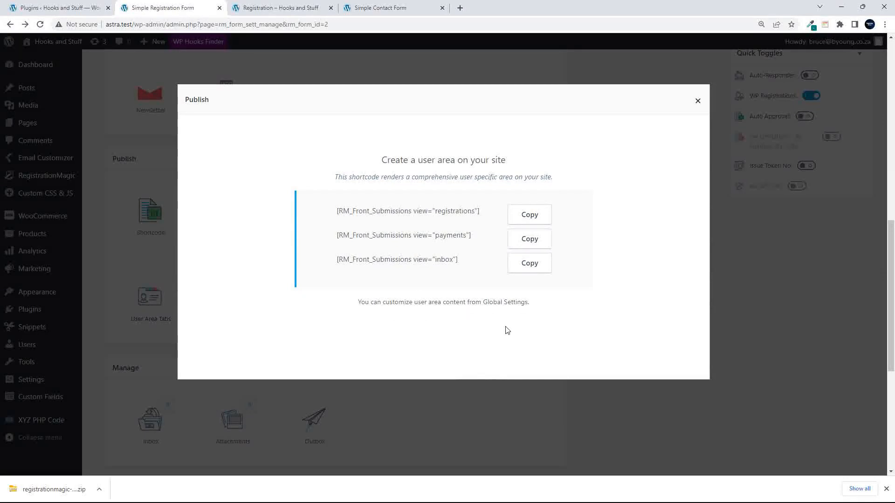
drag(434, 235, 482, 240)
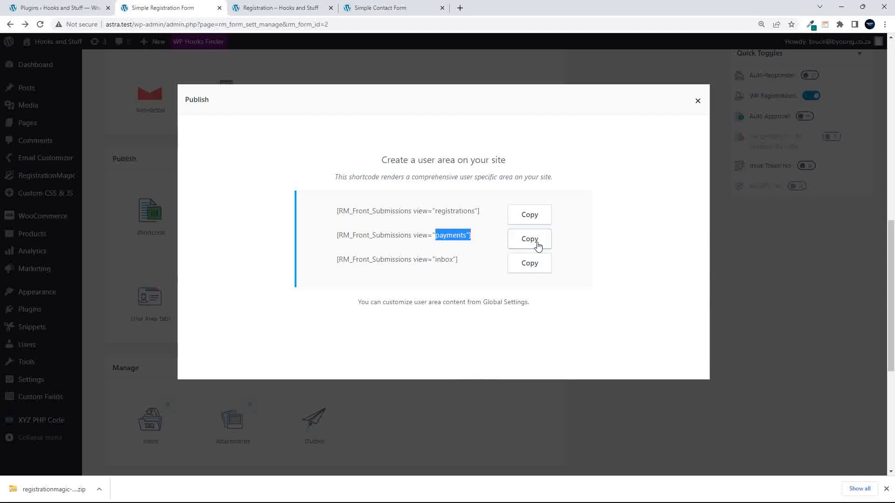
click(697, 101)
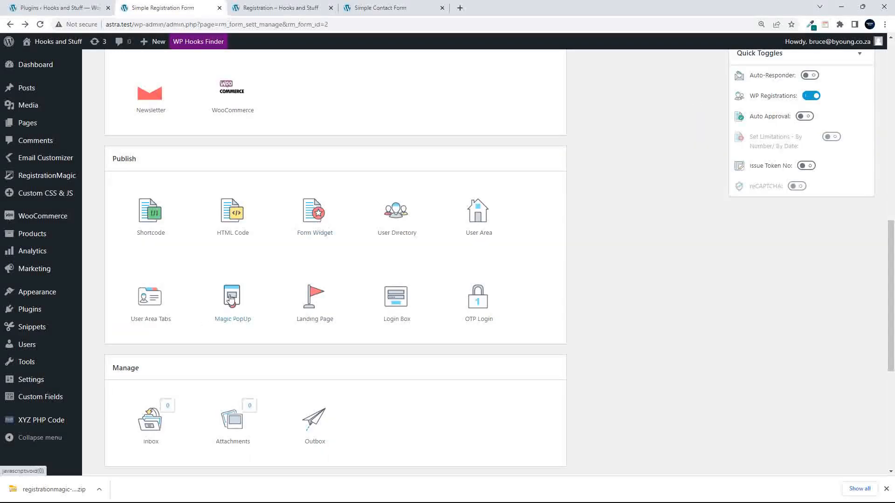
click(231, 298)
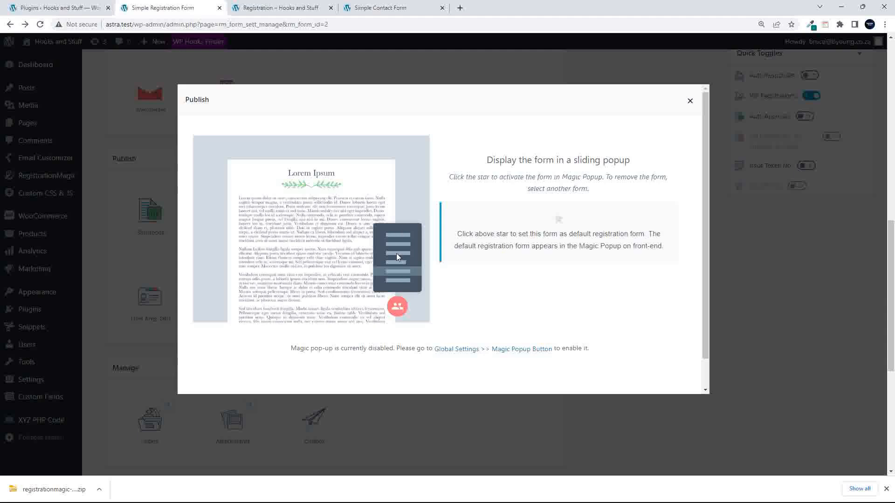
click(690, 102)
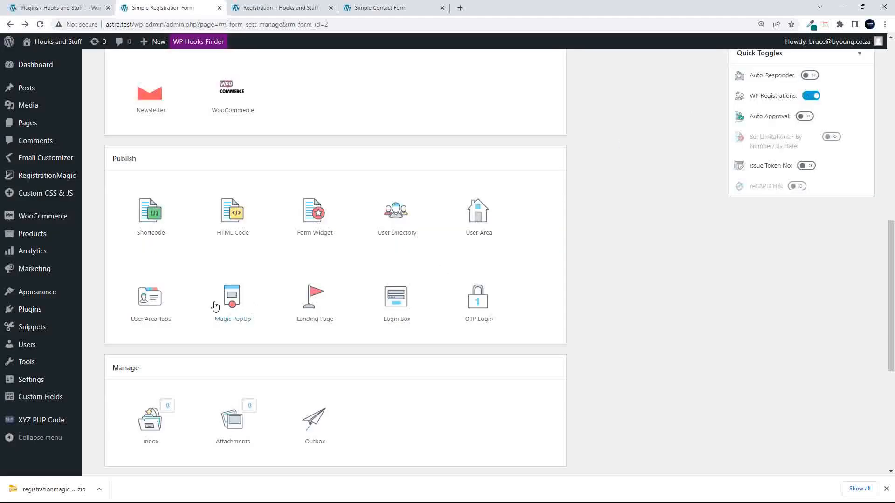
click(313, 319)
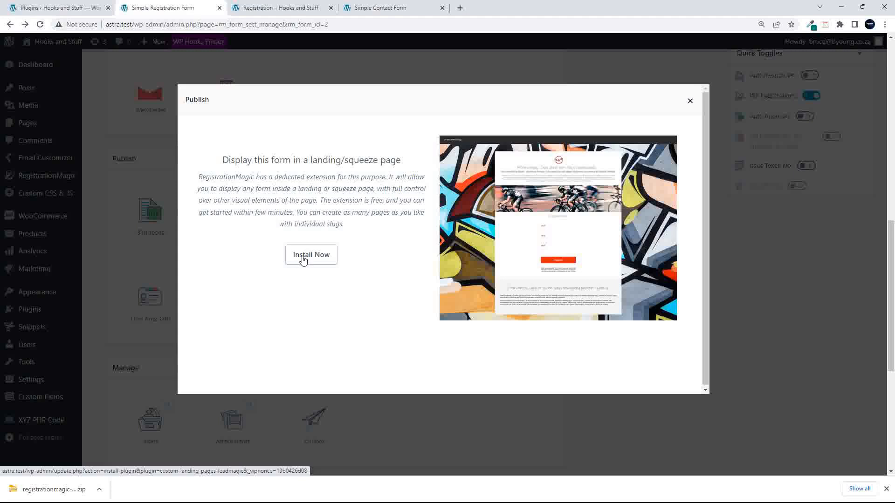
click(689, 101)
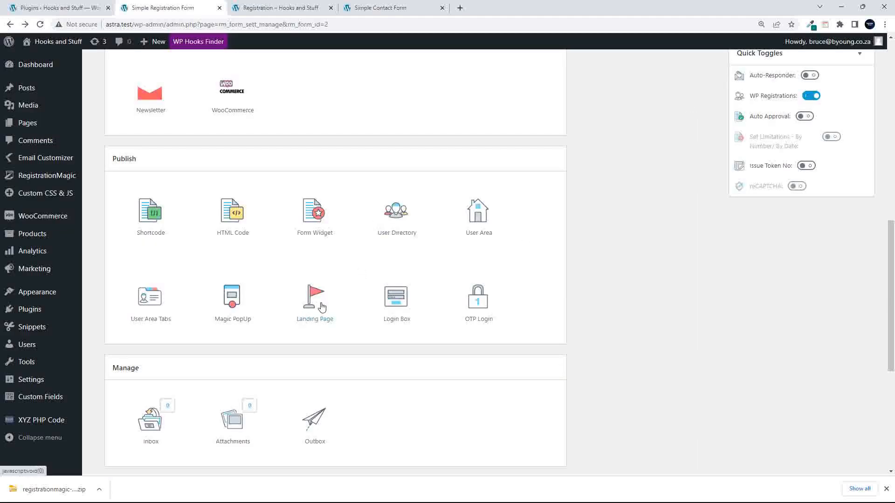
click(395, 303)
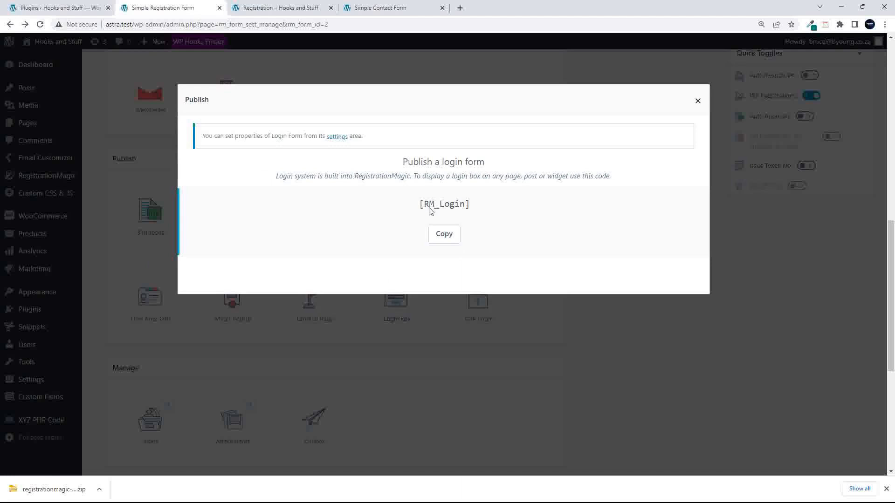
drag(414, 177, 633, 185)
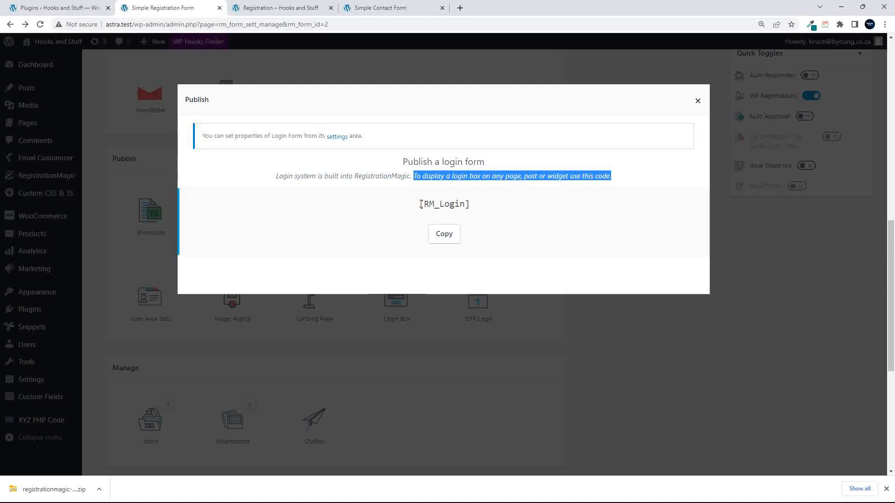
click(697, 102)
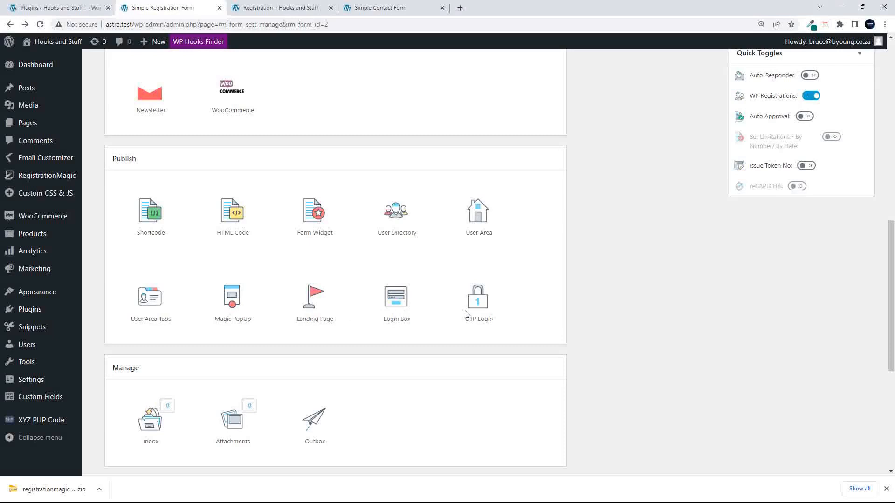
click(480, 297)
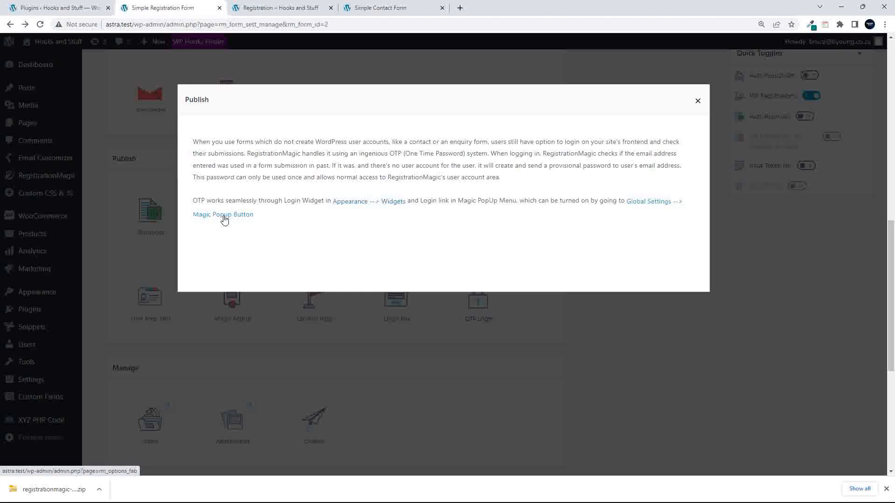
click(697, 101)
scroll(519, 353, down, 6)
scroll(522, 352, up, 1)
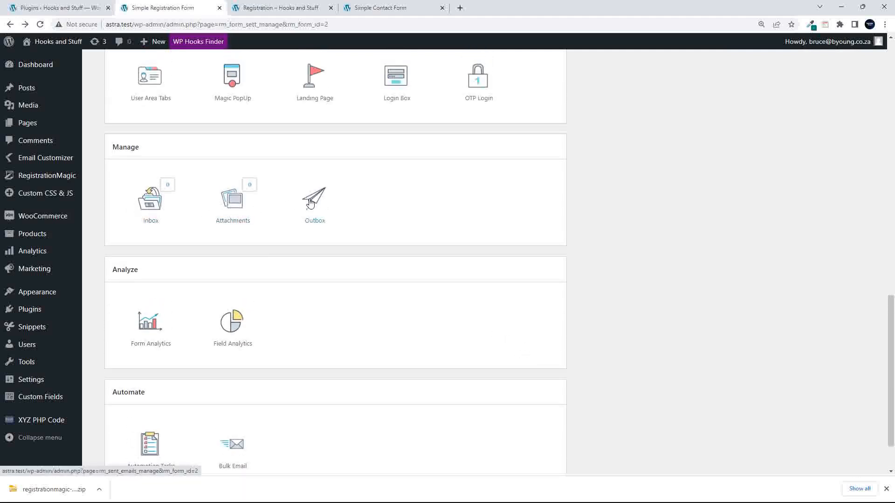
scroll(99, 229, up, 13)
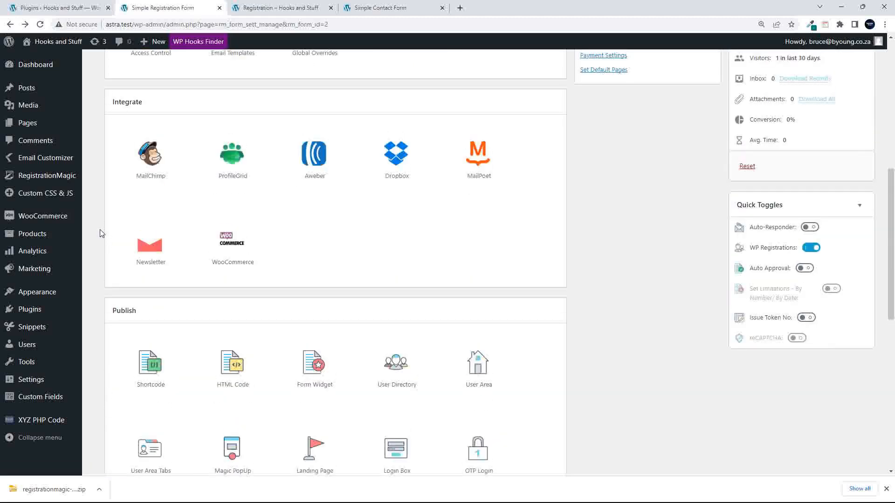
scroll(87, 233, up, 3)
mouse_move(50, 181)
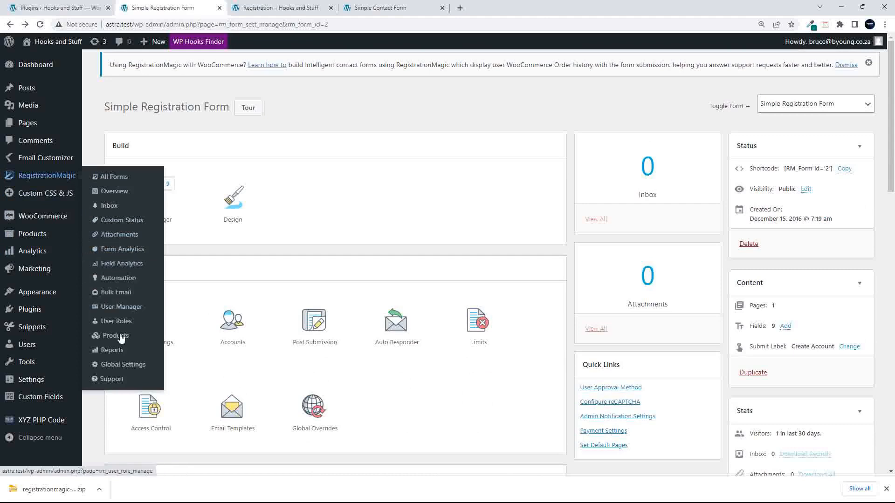
scroll(234, 352, down, 15)
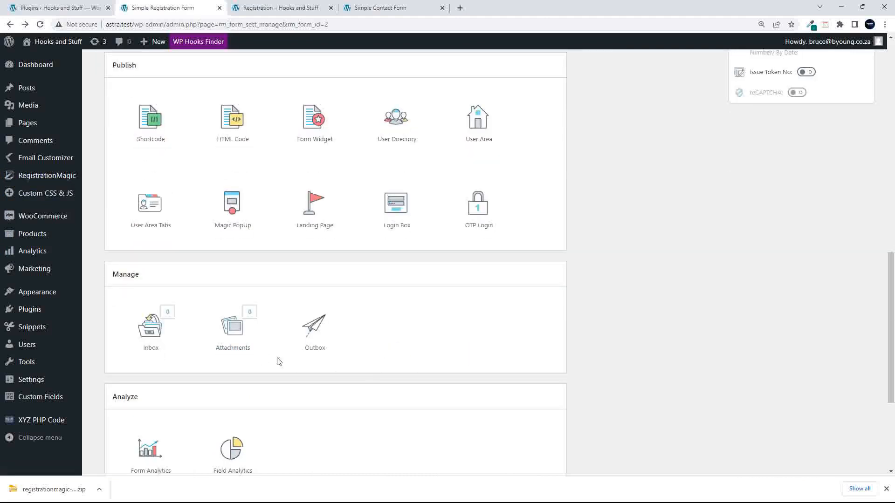
click(154, 334)
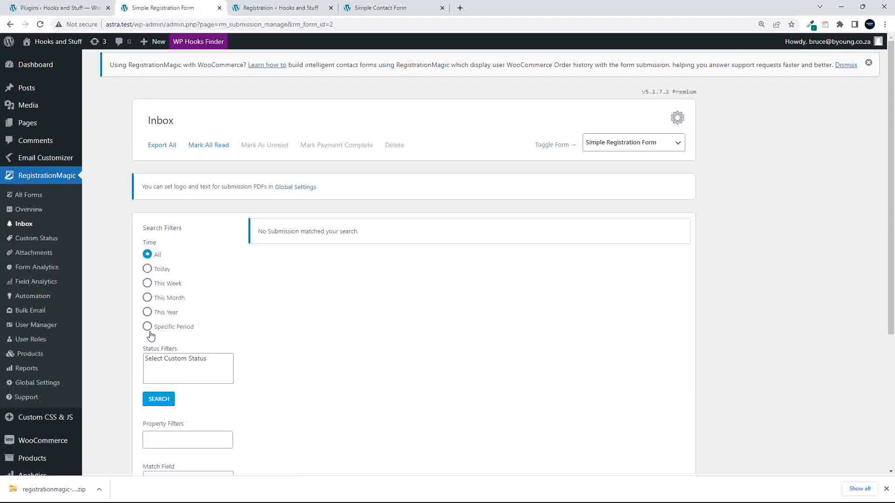
drag(258, 233, 452, 232)
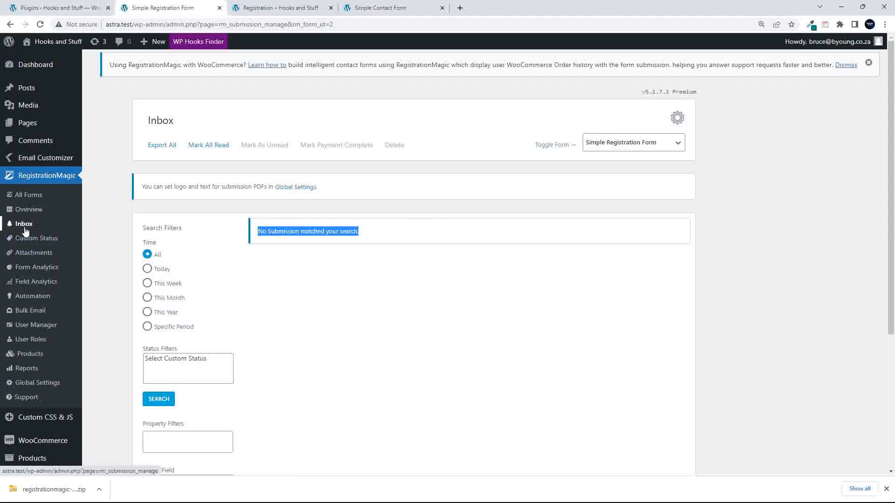
click(11, 25)
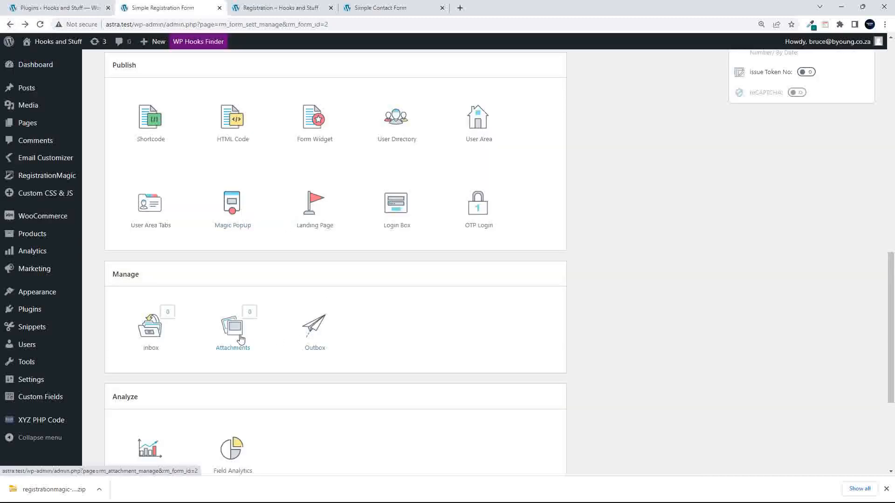
click(234, 336)
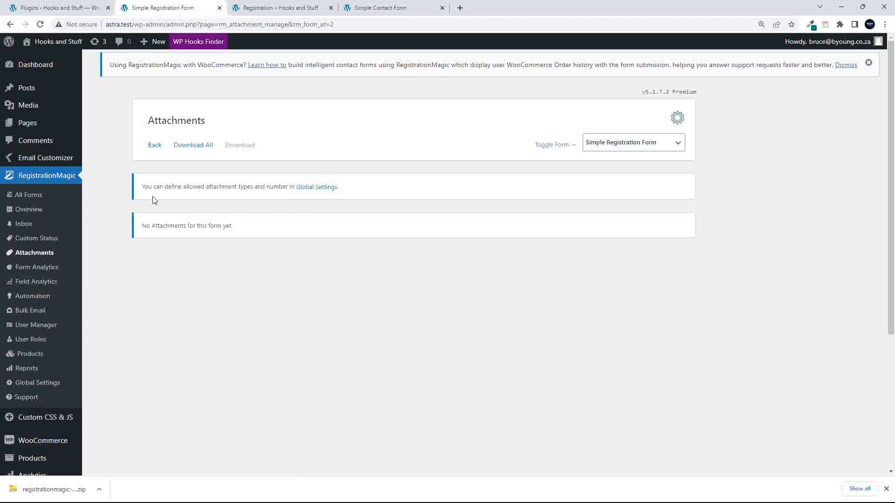
click(10, 24)
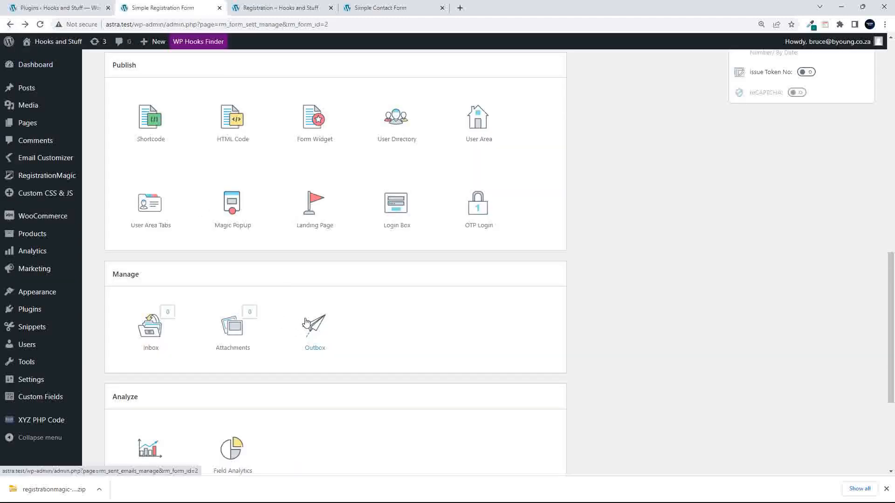
click(318, 329)
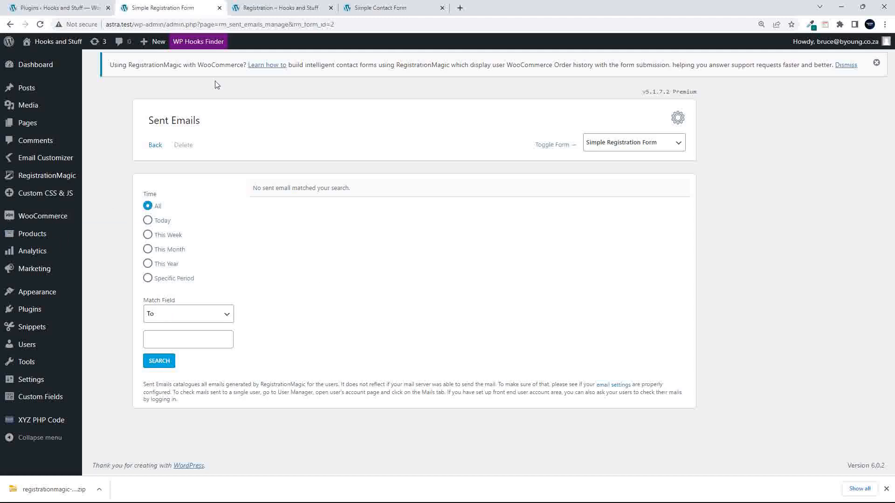
click(10, 24)
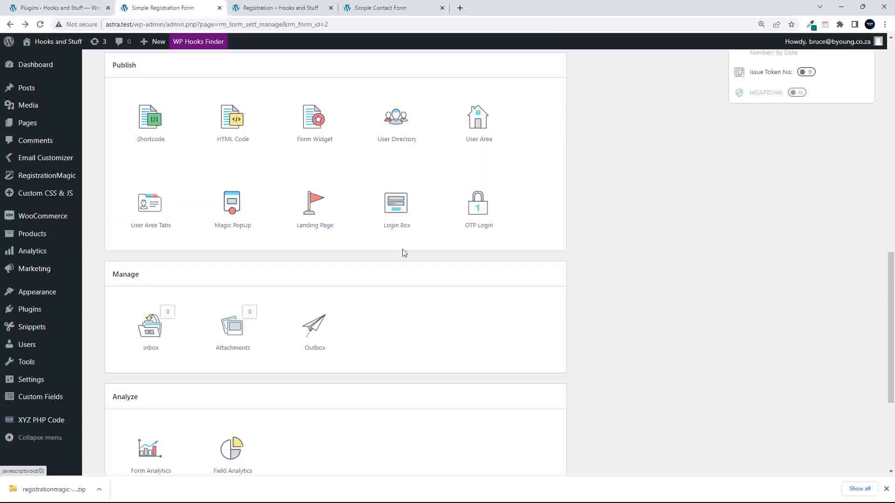
scroll(359, 371, down, 3)
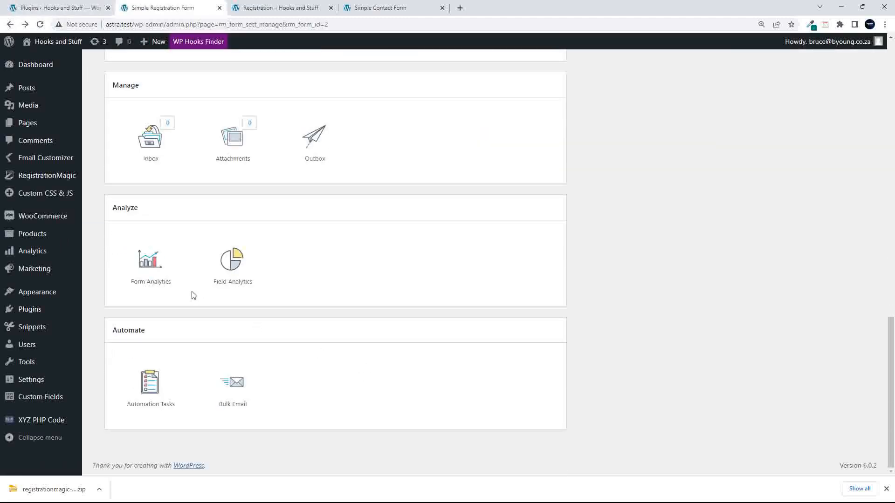
- Open Form Analytics and scroll through the 22 visits, charts and 100% failure rate
click(148, 262)
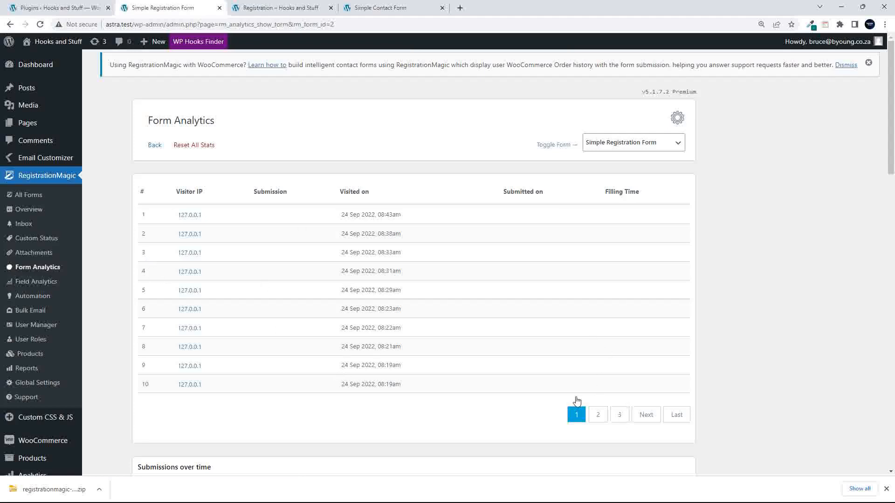
scroll(440, 321, down, 8)
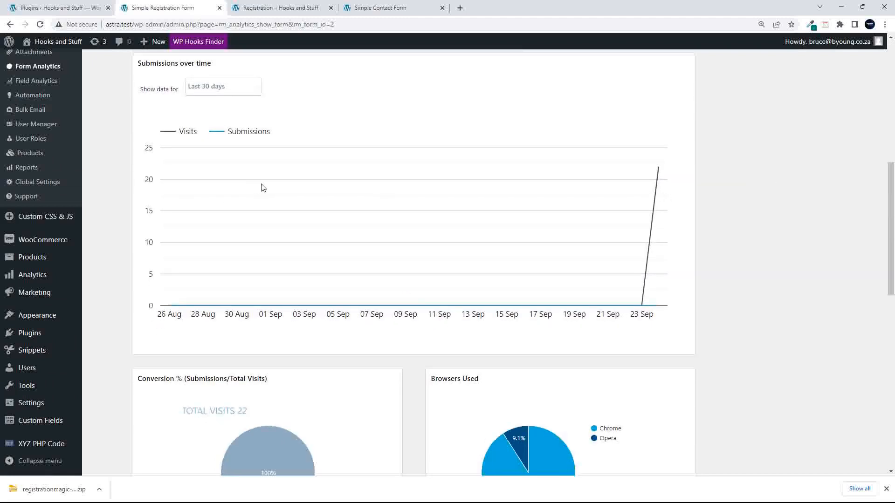
scroll(539, 264, down, 5)
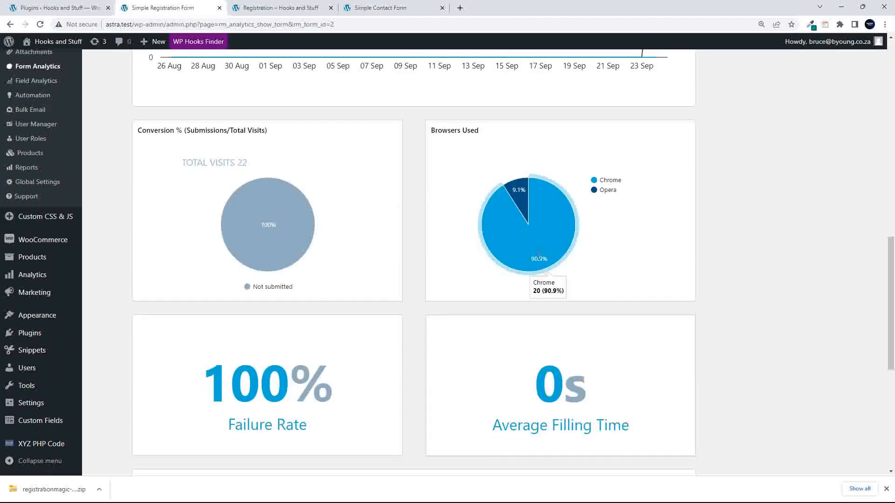
mouse_move(222, 232)
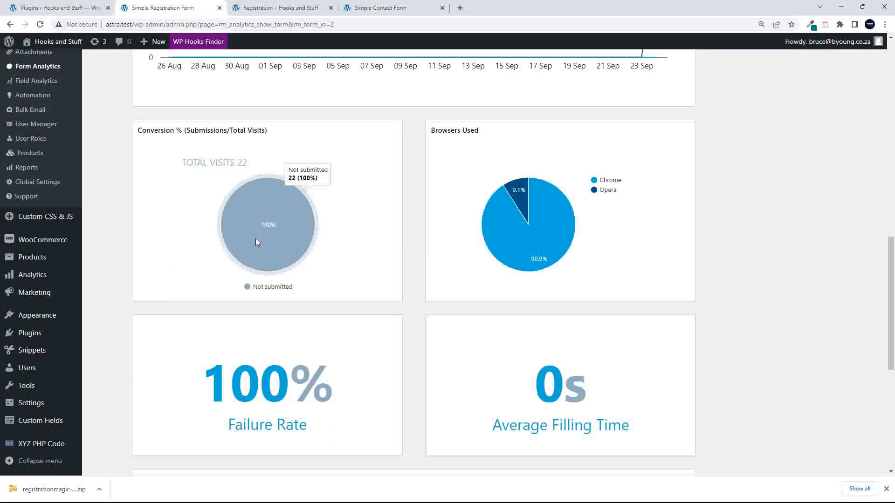
scroll(431, 258, down, 1)
scroll(431, 258, down, 3)
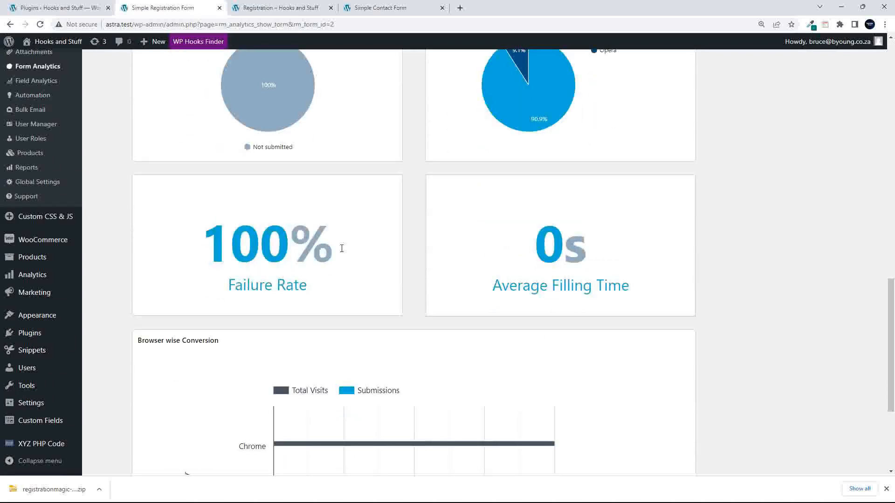
scroll(536, 282, down, 5)
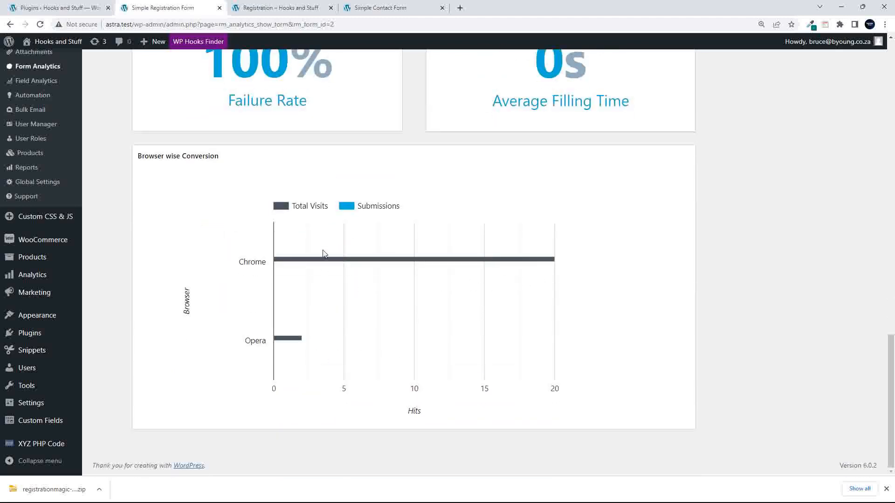
scroll(377, 318, up, 5)
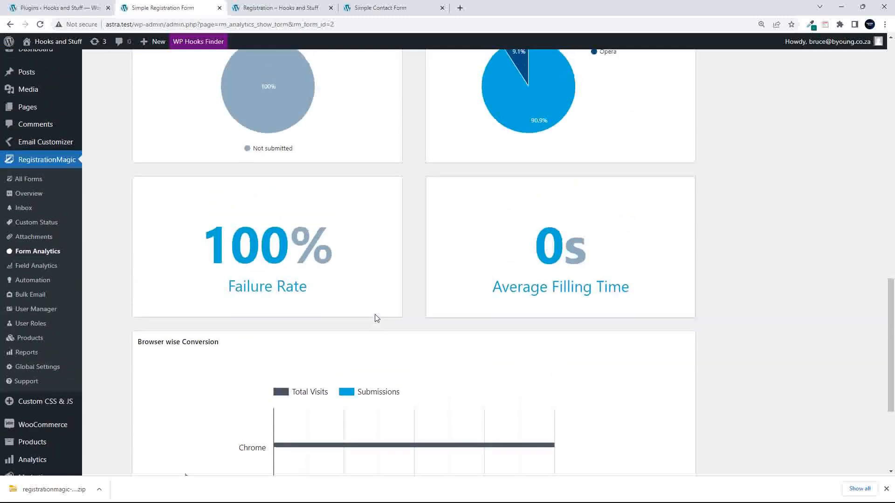
scroll(367, 264, up, 10)
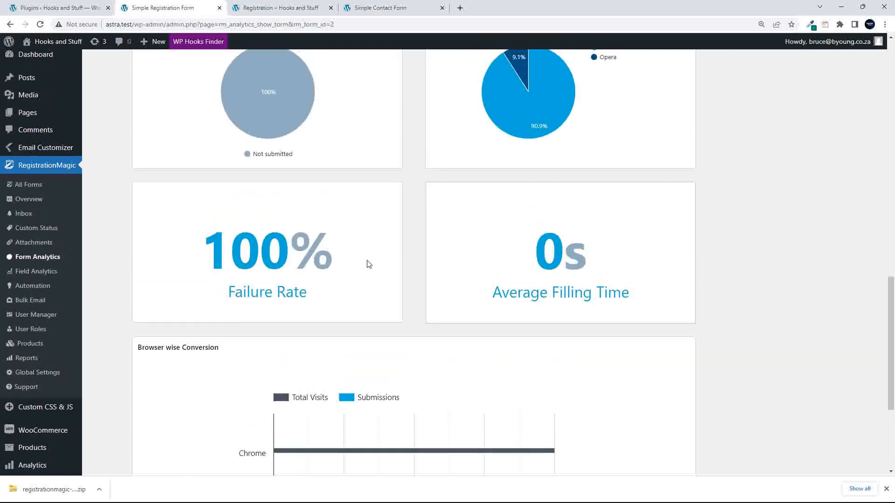
scroll(368, 264, up, 7)
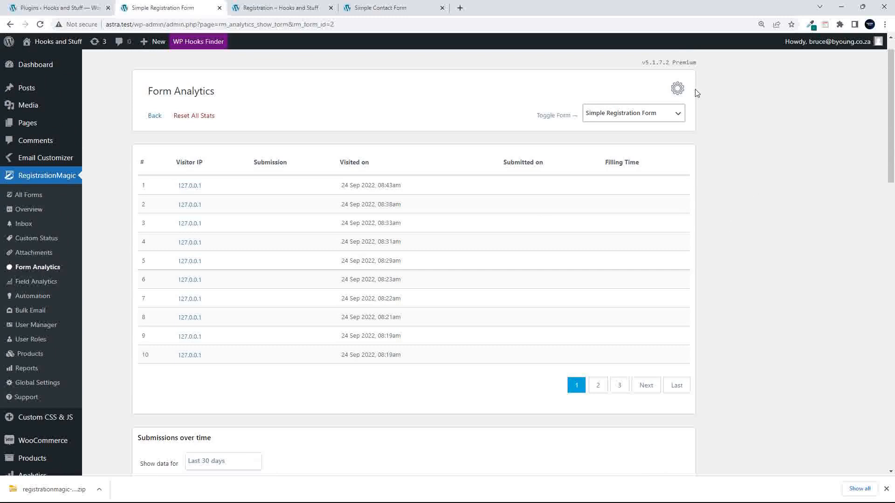
- Compare analytics for Simple Contact Form and Login Form, then switch back to Simple Registration Form
click(671, 115)
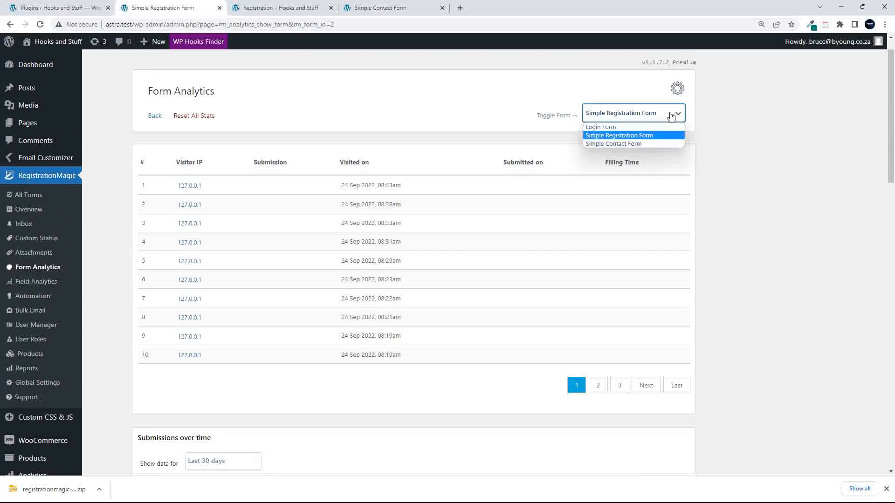
click(611, 143)
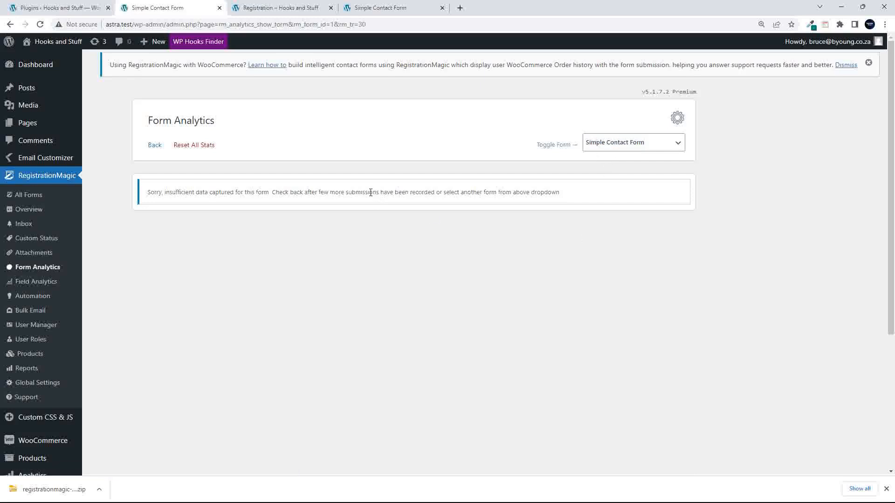
click(638, 143)
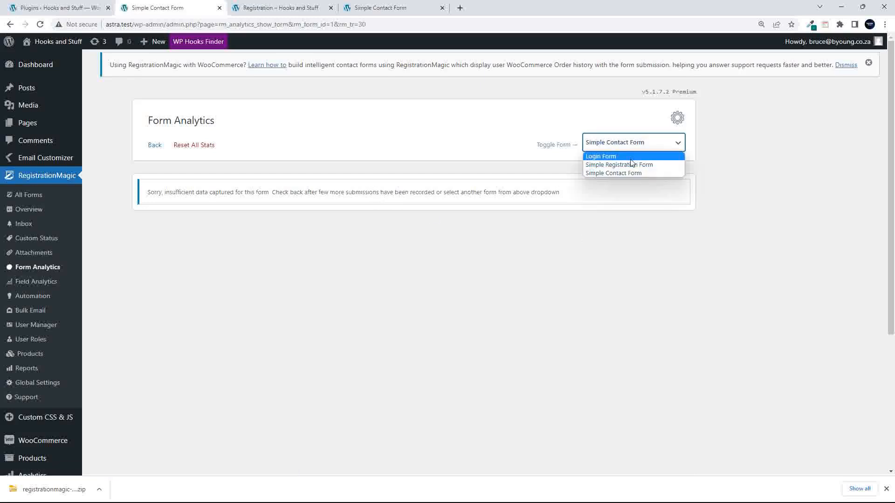
click(625, 157)
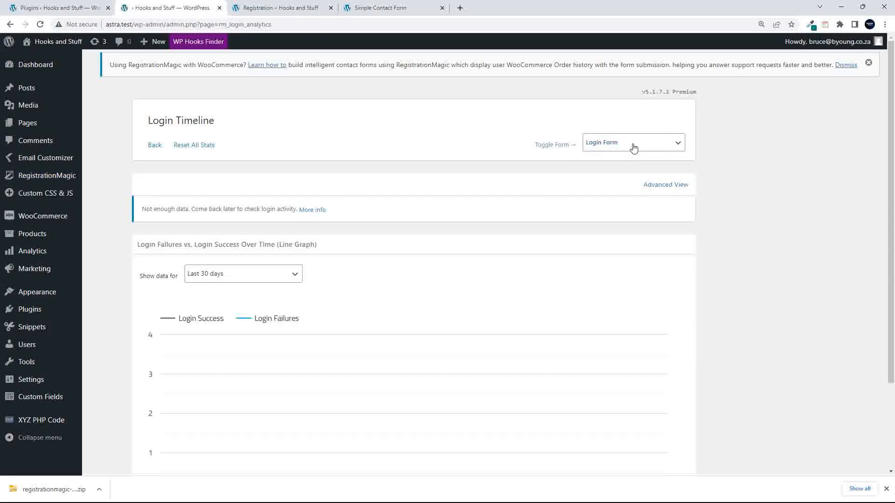
scroll(544, 286, down, 2)
scroll(541, 284, up, 3)
click(612, 143)
click(612, 166)
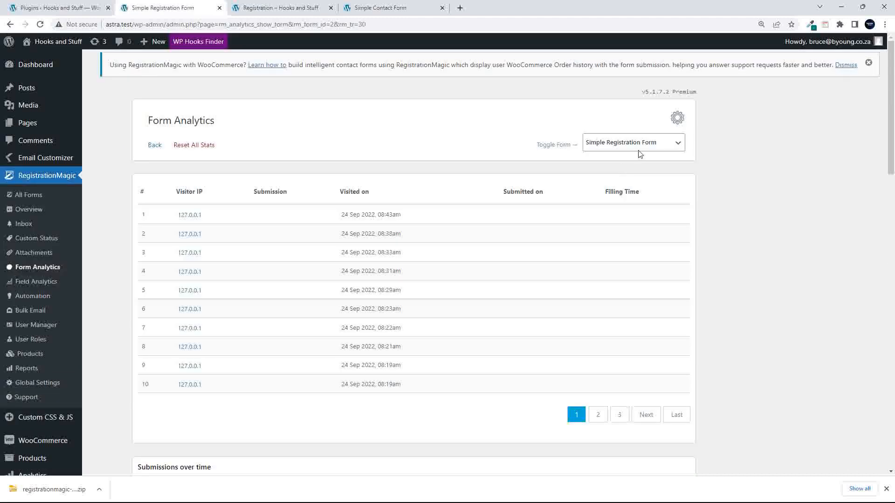
- Glance at global settings, then go back to the Simple Registration Form dashboard
click(676, 119)
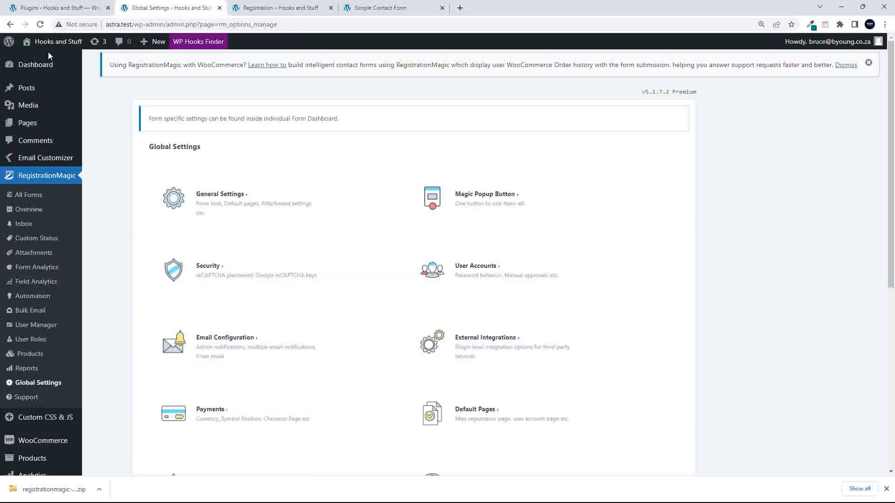
click(11, 25)
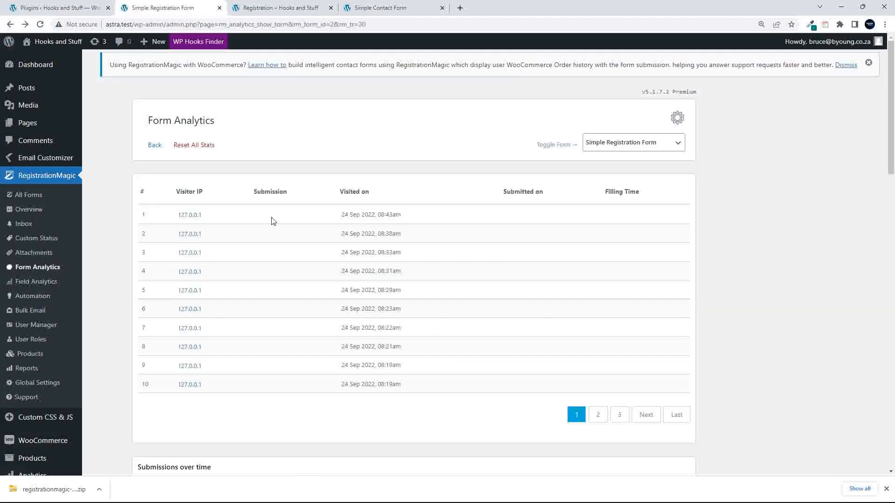
click(10, 26)
click(10, 26)
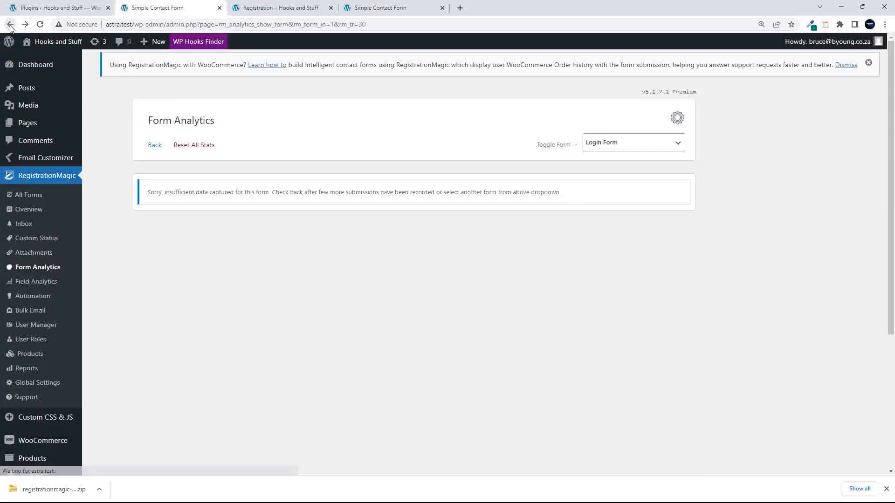
click(10, 28)
click(10, 28)
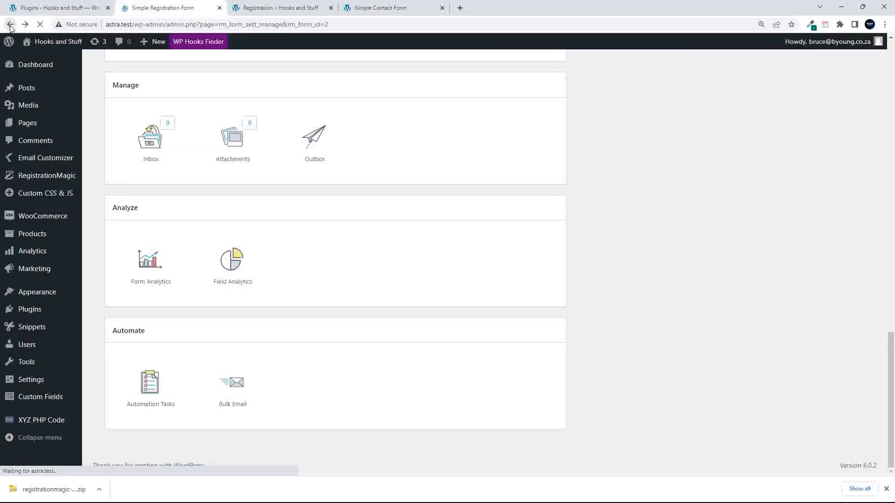
scroll(707, 350, up, 15)
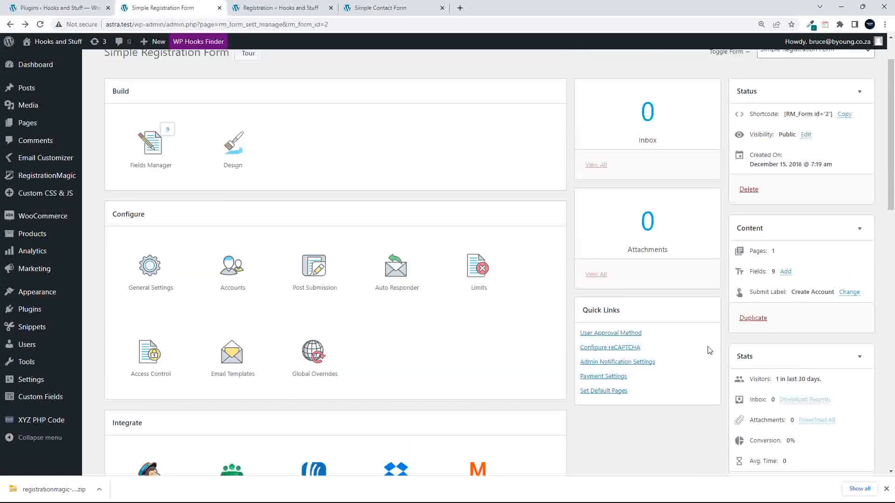
scroll(805, 343, down, 1)
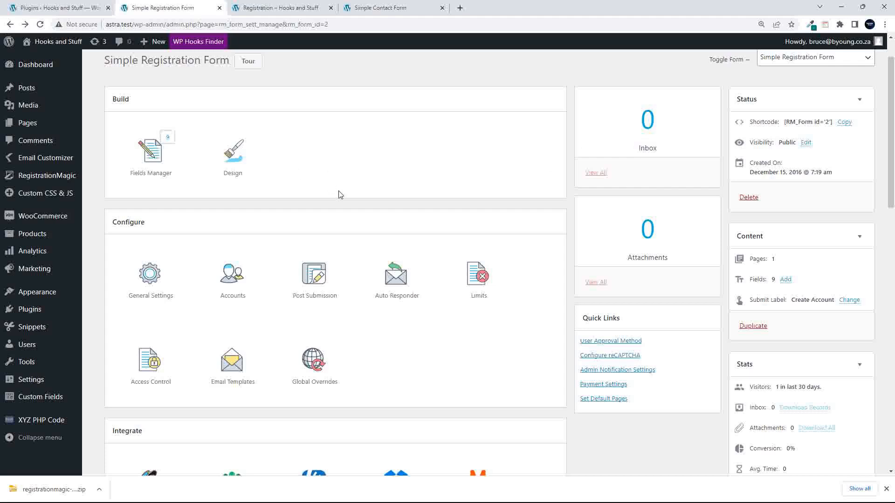
scroll(347, 198, up, 1)
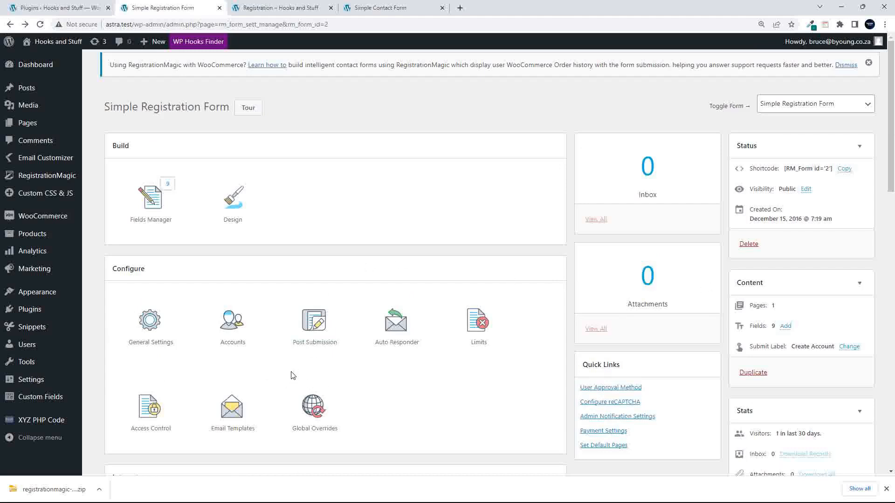
- Switch to the Opera window showing the 'Registration – Hooks and Stuff' page
key(alt+Tab)
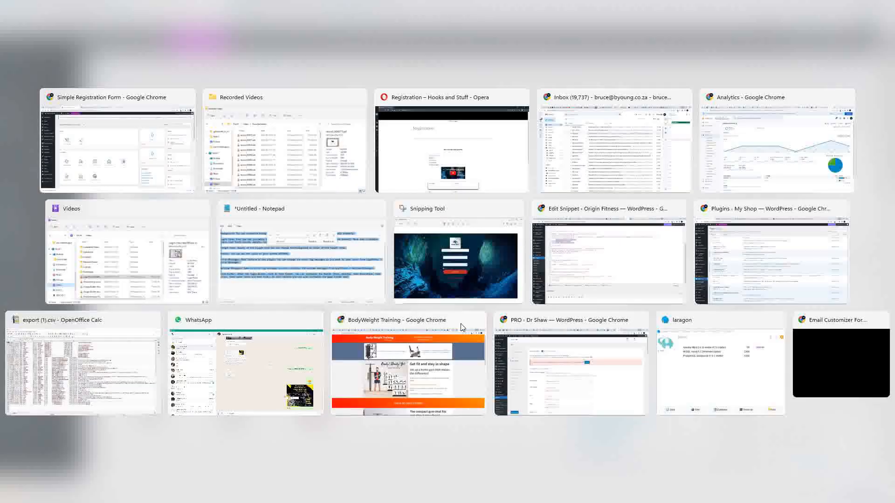
key(alt+Tab)
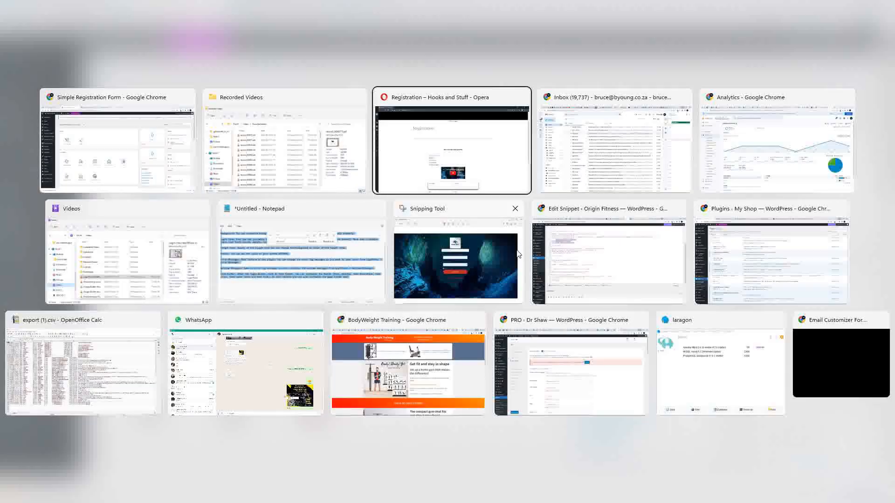
key(alt+Tab)
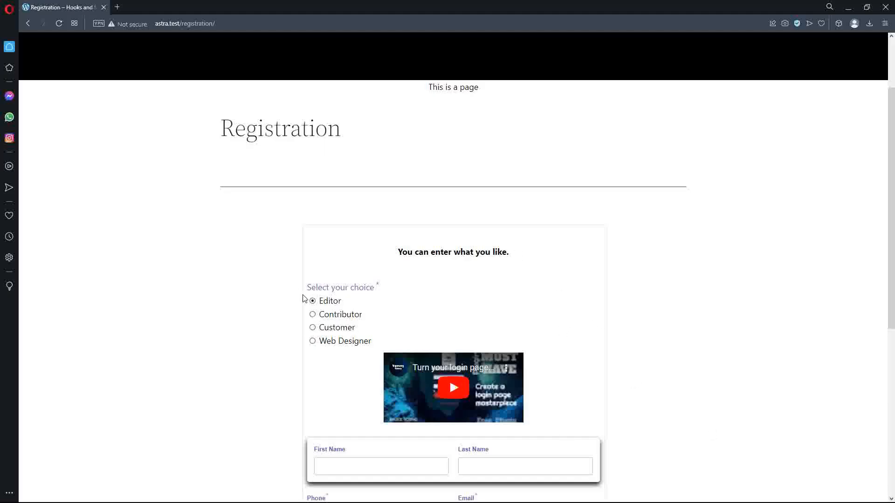
- Choose Customer and fill in test first and last names, a phone number and an email address
click(313, 328)
scroll(268, 336, down, 5)
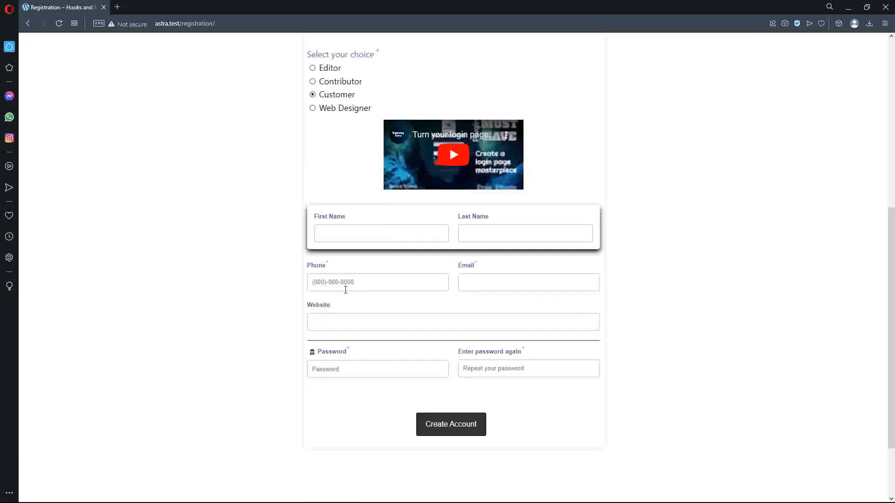
click(397, 232)
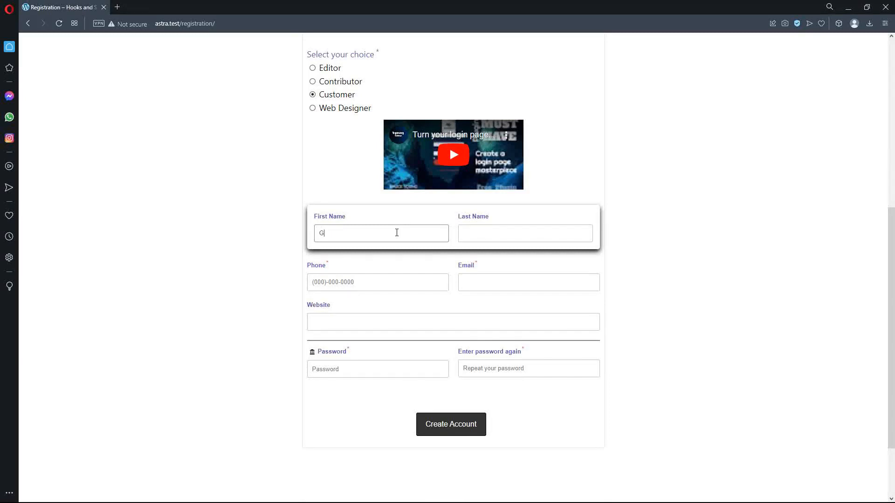
text(Good)
click(531, 238)
text(Job)
click(405, 287)
text(01)
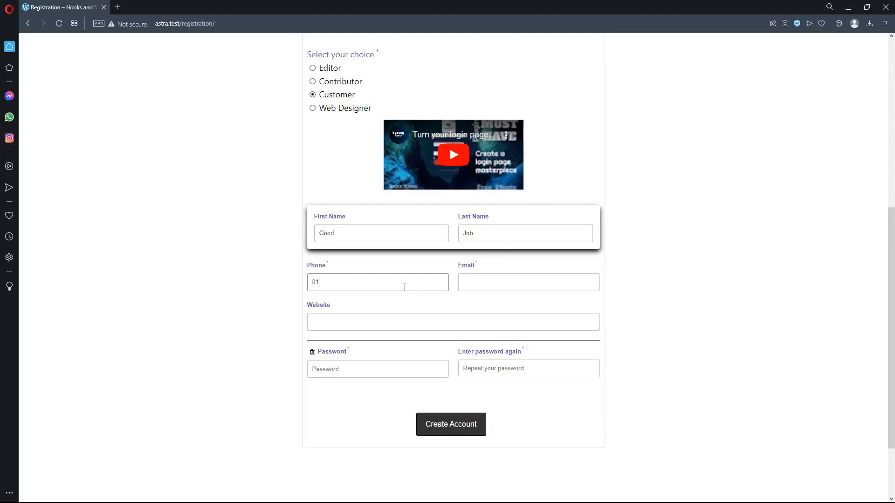
text(23456789)
click(478, 282)
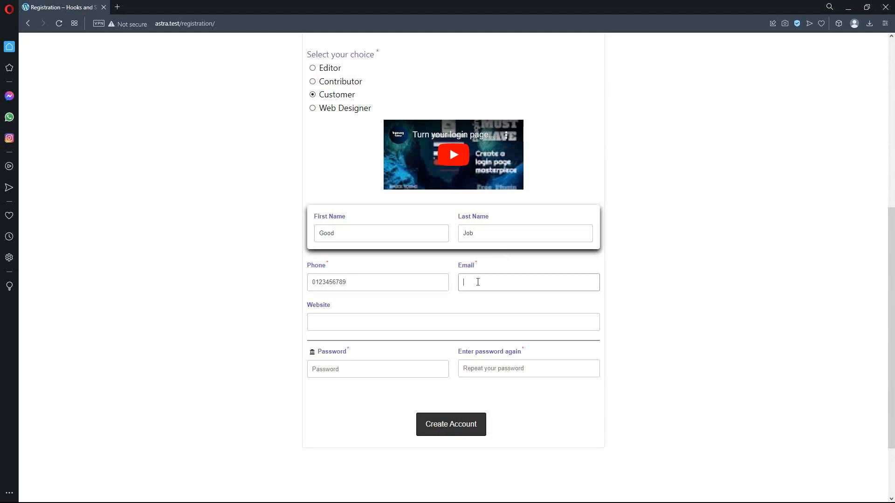
click(378, 321)
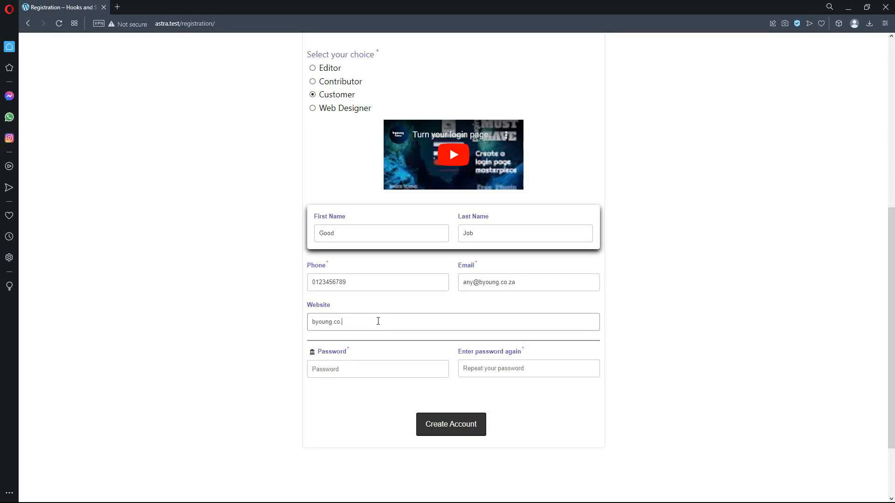
- Enter and confirm the account password, then submit with Create Account
click(366, 369)
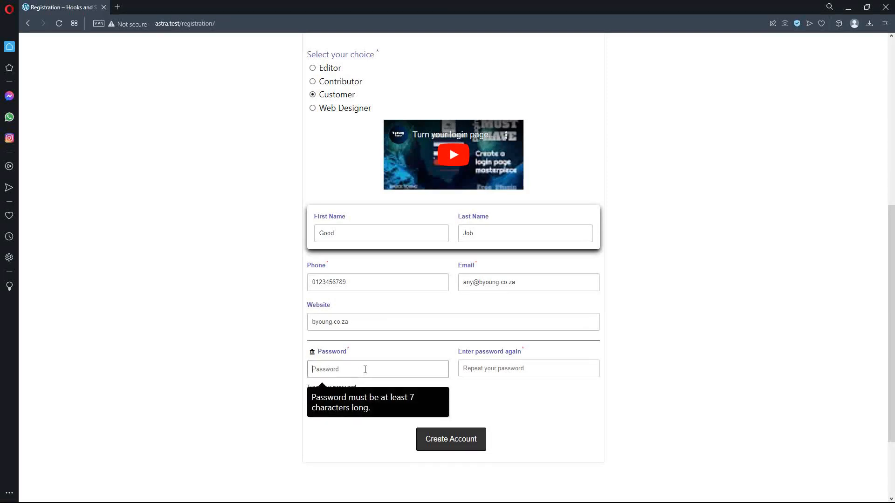
text(p••••••••••••)
click(492, 369)
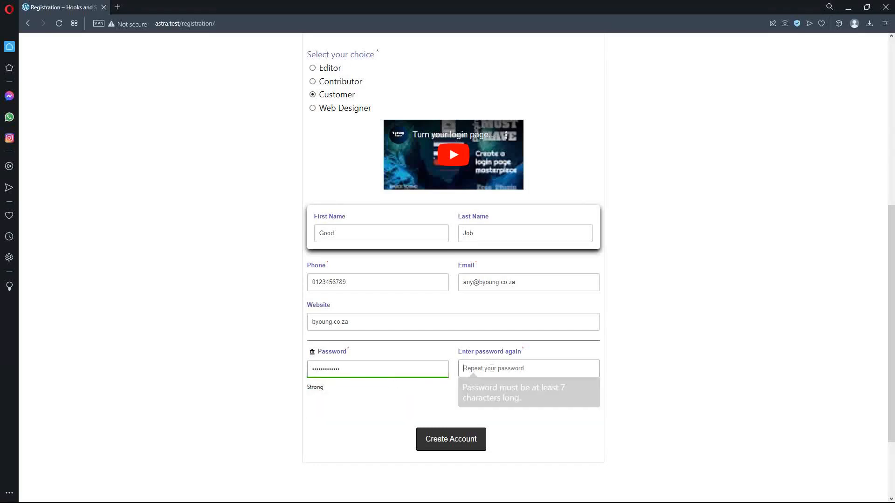
text(•)
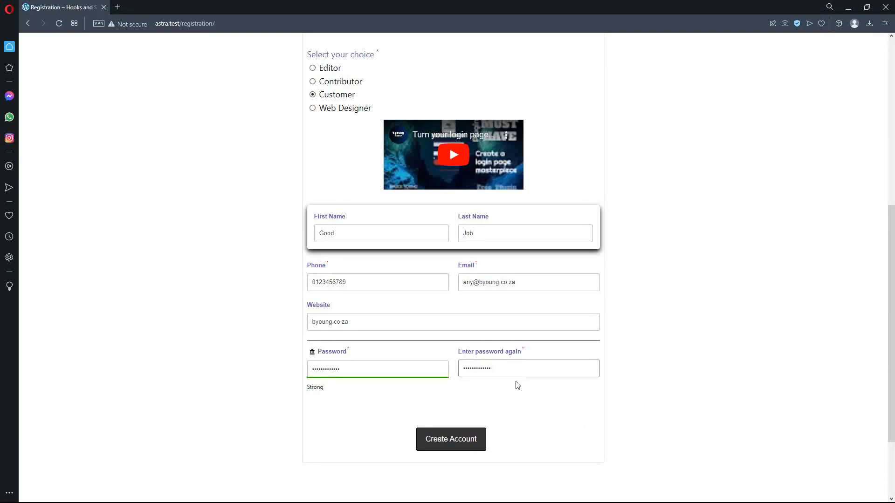
key(ctrl+a)
text(•)
click(437, 368)
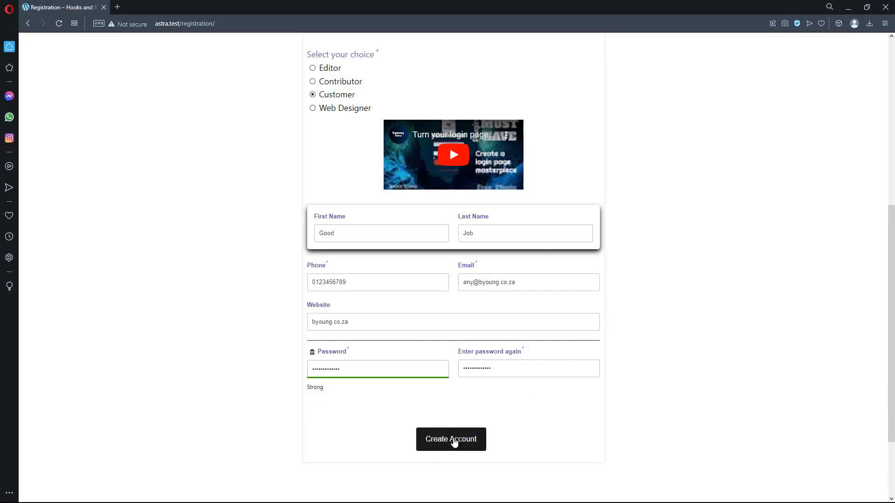
click(453, 439)
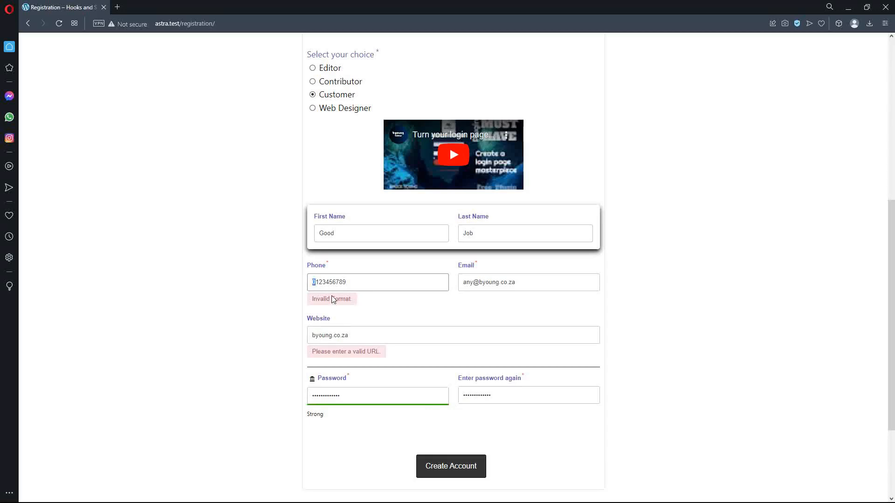
text(+27)
drag(368, 281, 265, 283)
key(BackSpace)
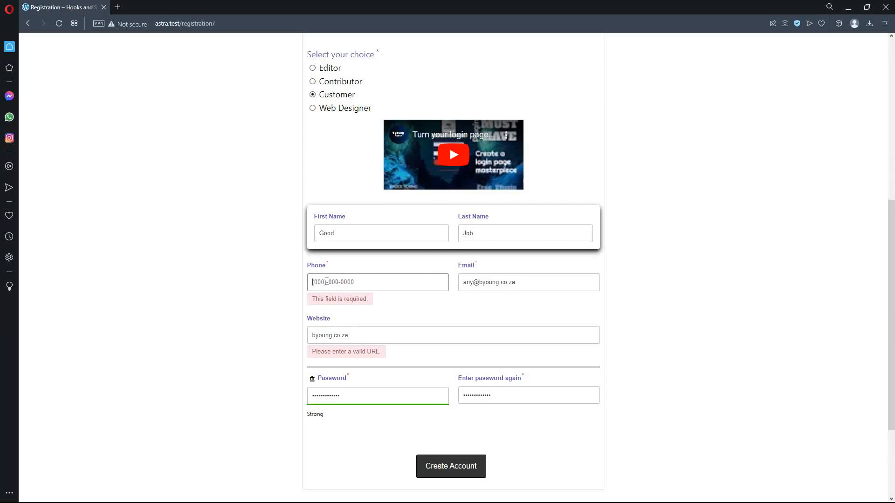
text((012)
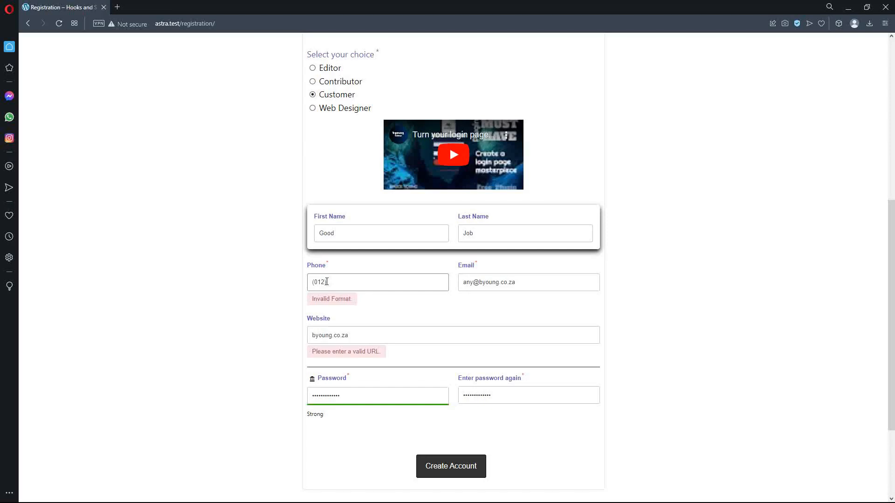
text() 345-6789)
click(312, 322)
text(h)
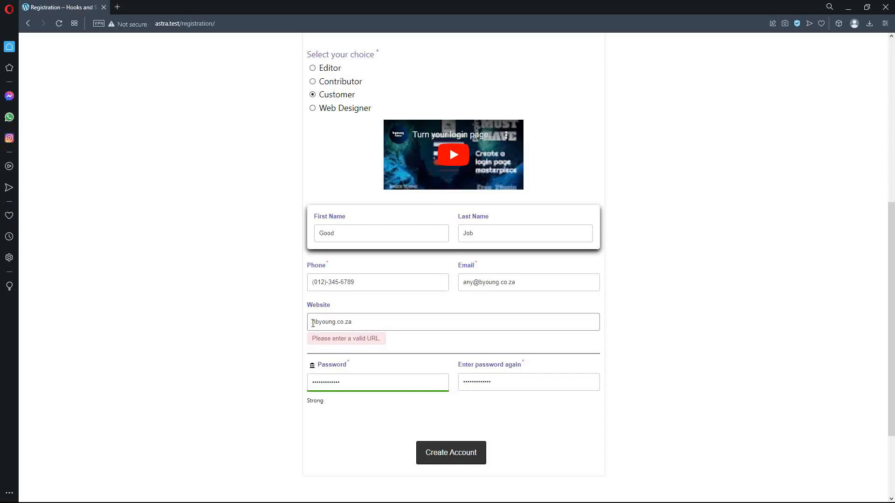
text(ttps://)
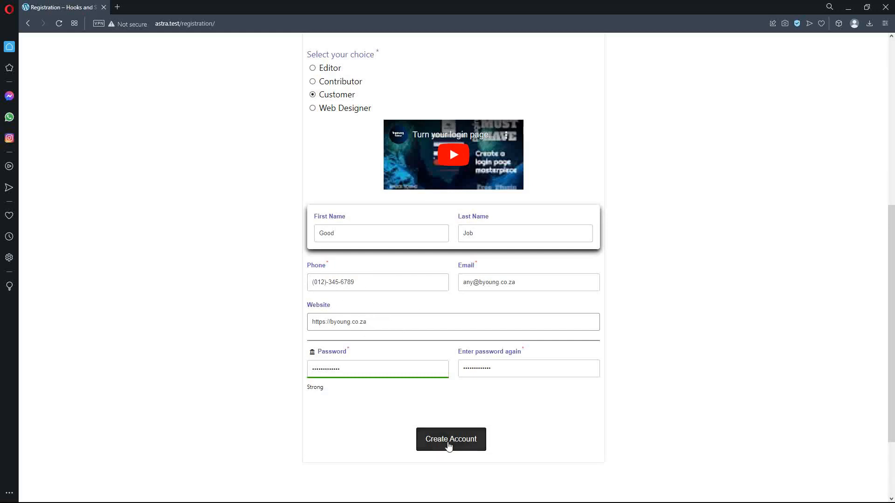
click(455, 439)
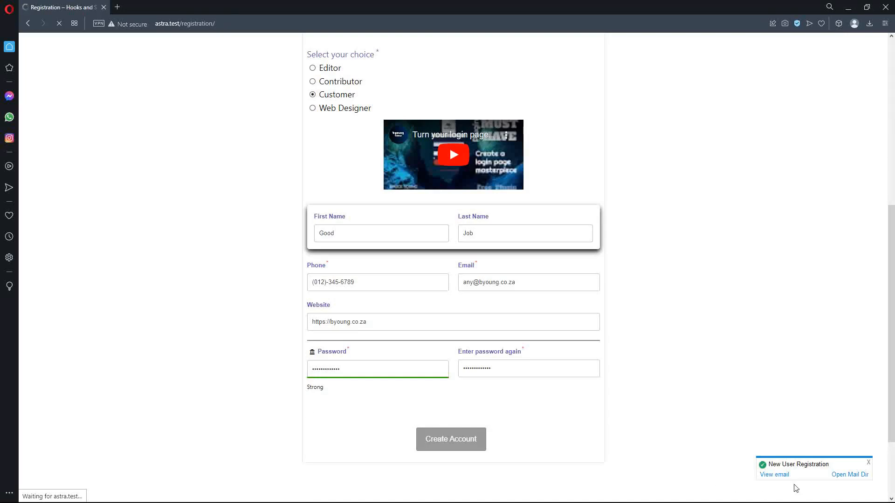
- Read the login credentials in the New User Registration email, then close and minimise Mail
click(779, 475)
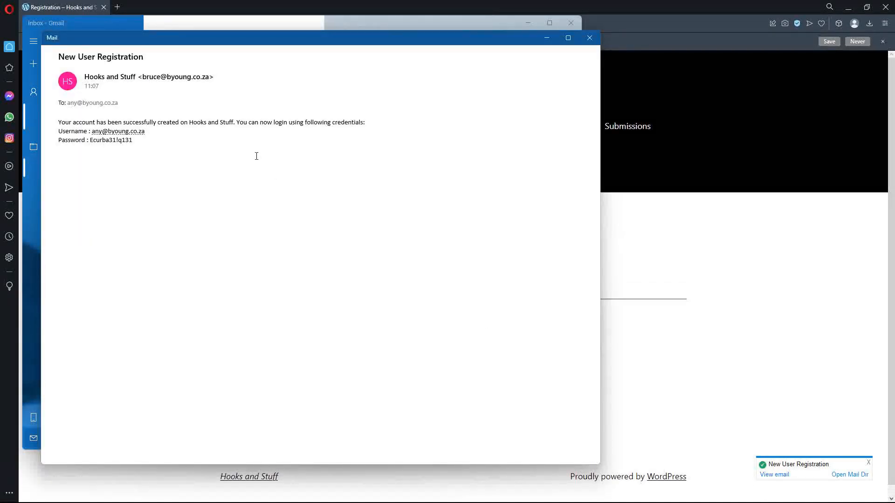
drag(90, 140, 265, 151)
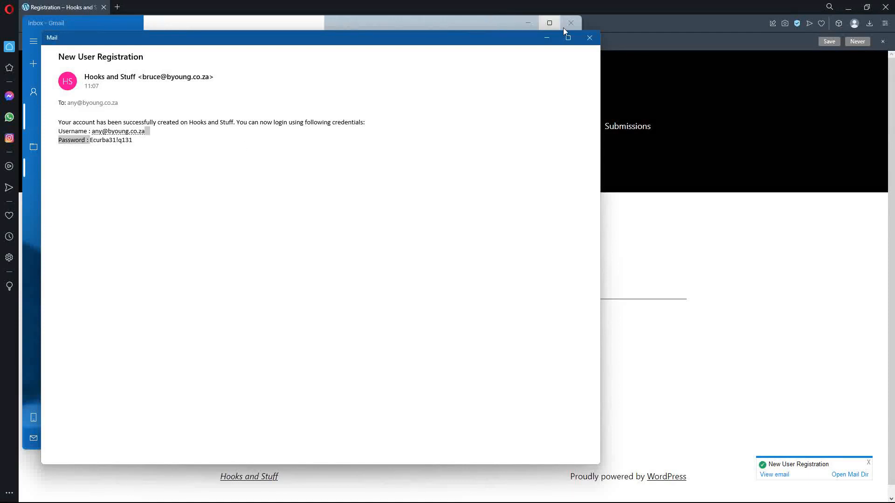
click(589, 38)
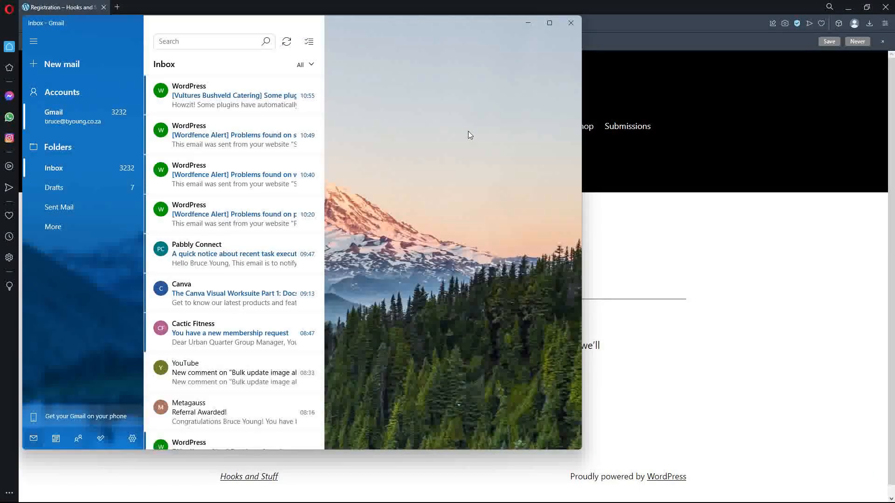
click(527, 22)
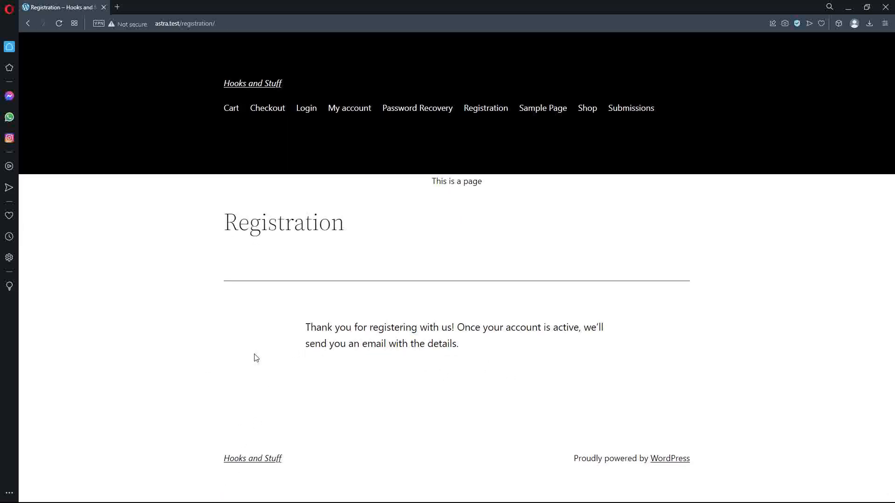
- Reload the Simple Registration Form overview to show the new submission, then open View All submissions
key(alt+Tab)
key(alt+Tab)
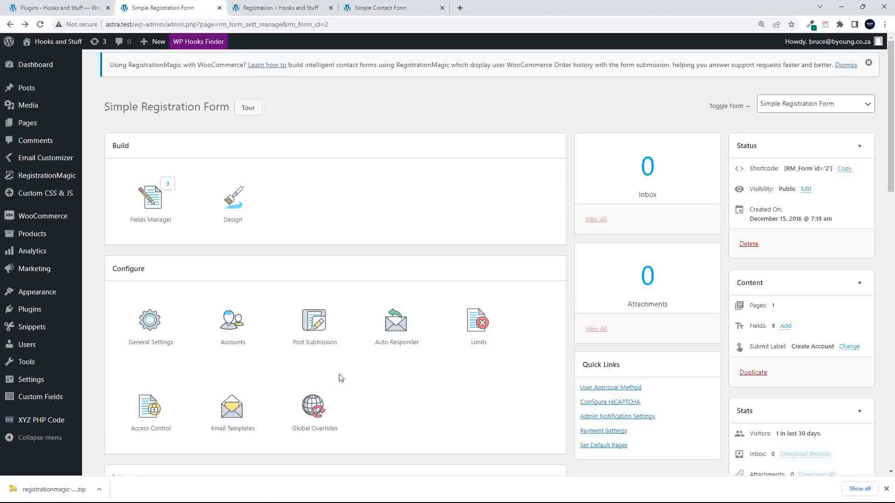
key(F5)
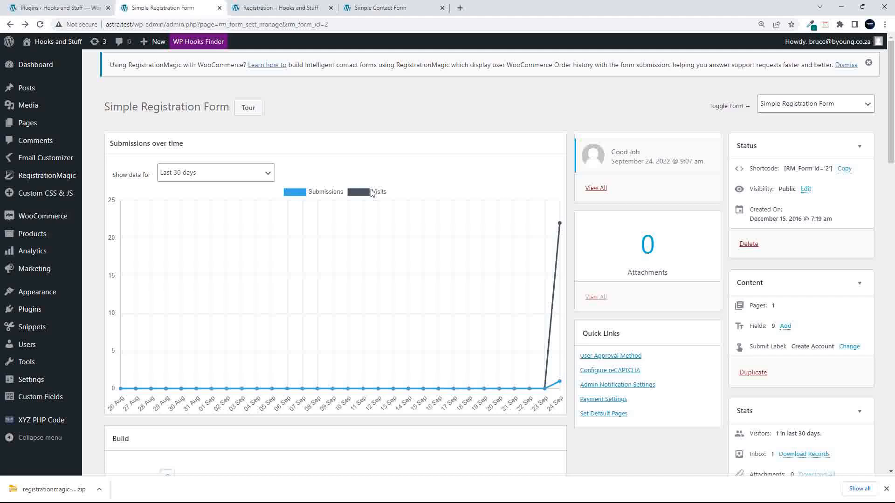
mouse_move(559, 381)
scroll(461, 262, down, 5)
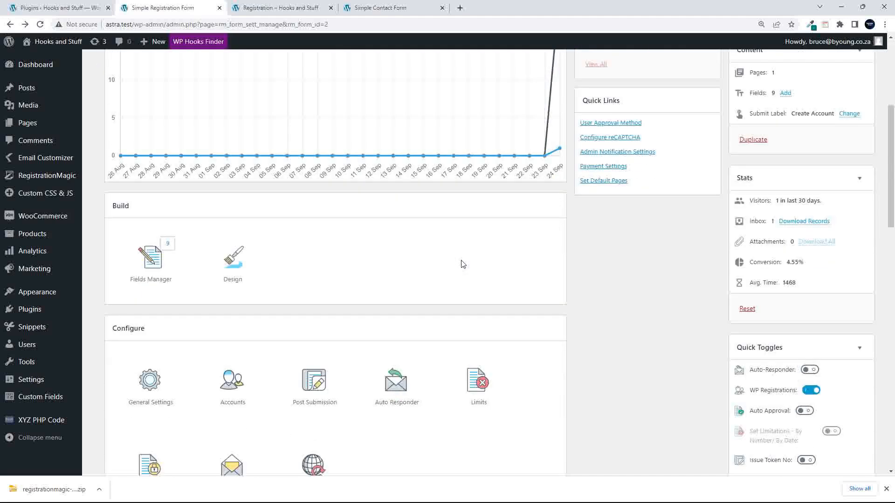
scroll(461, 261, up, 5)
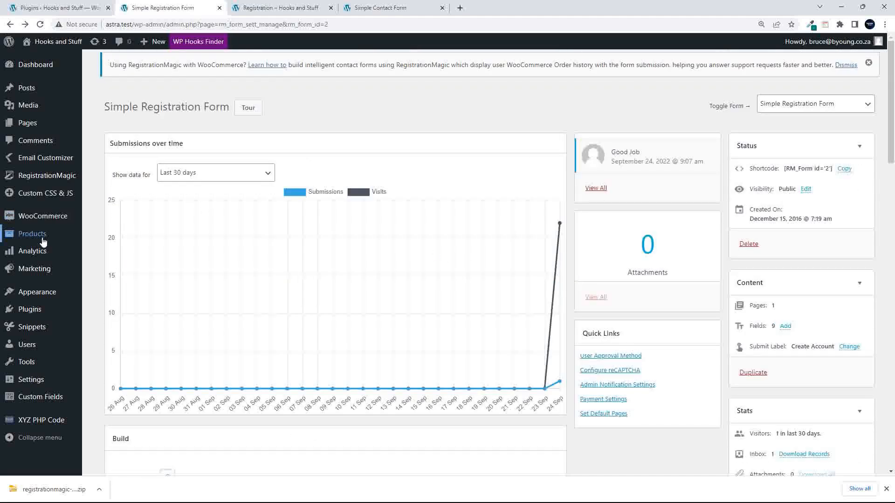
mouse_move(46, 244)
click(596, 188)
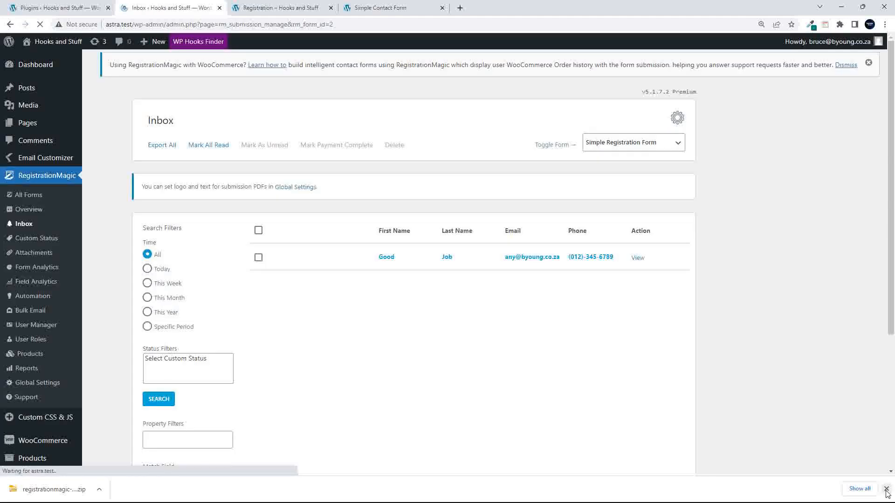
- Select the only submission in the Inbox, view its details, and choose Edit This Submission
click(886, 488)
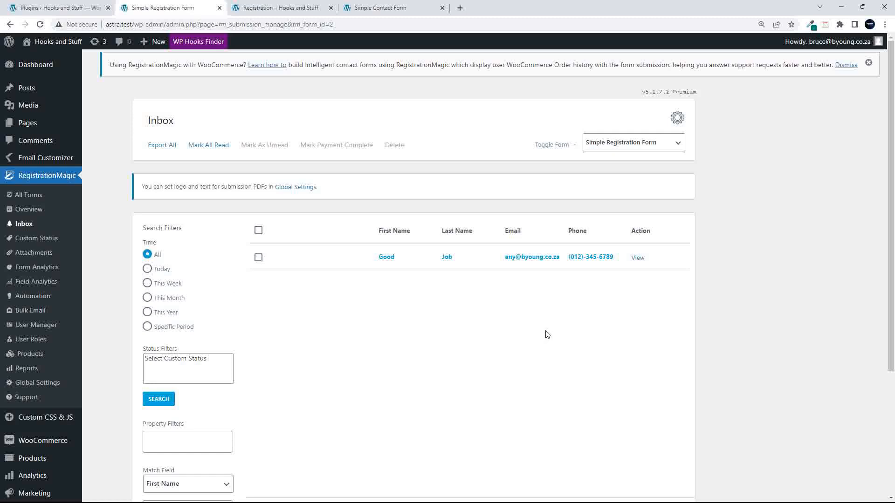
click(258, 259)
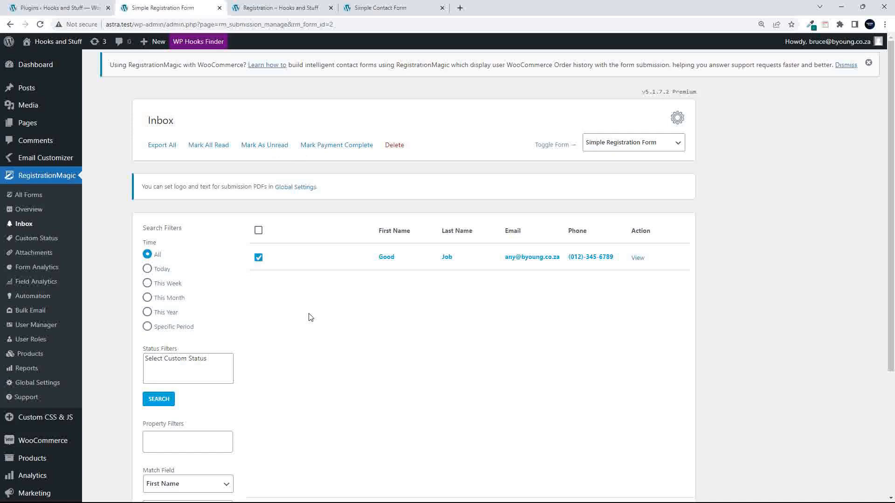
click(638, 258)
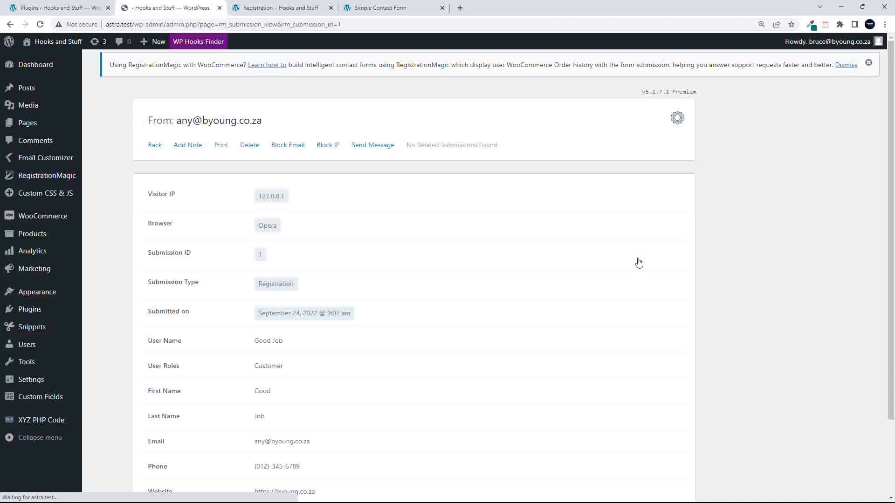
scroll(343, 225, down, 2)
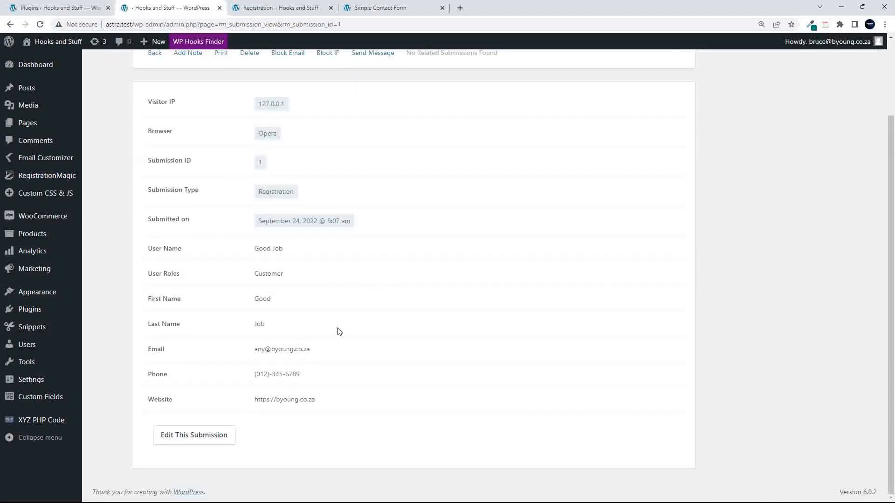
scroll(591, 432, up, 2)
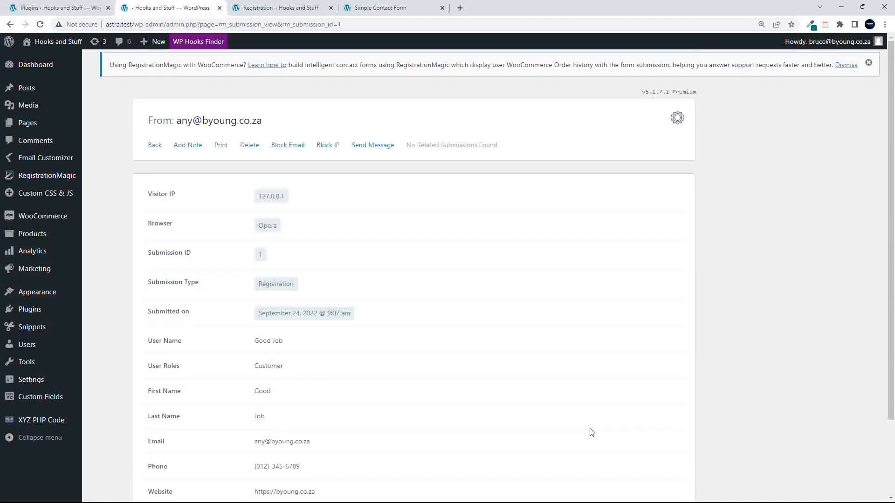
scroll(591, 432, down, 2)
click(205, 438)
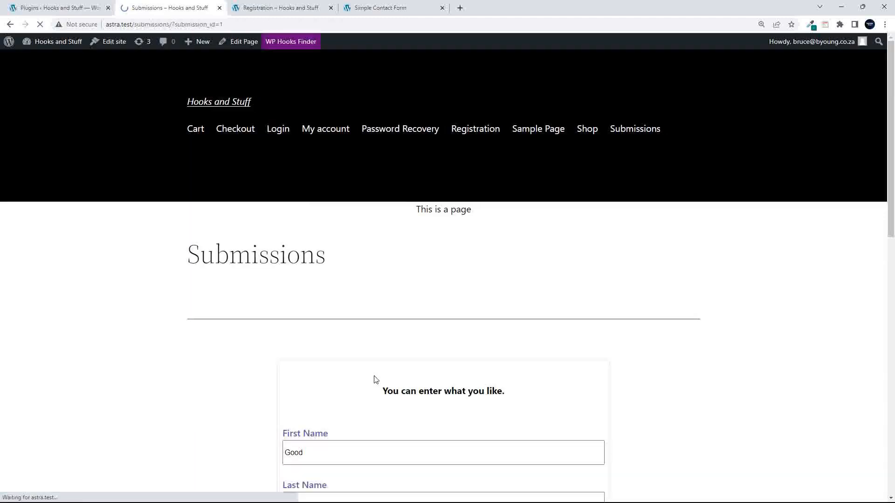
- Scroll through the prefilled front-end edit form, then go back twice to the submissions Inbox
scroll(376, 381, down, 6)
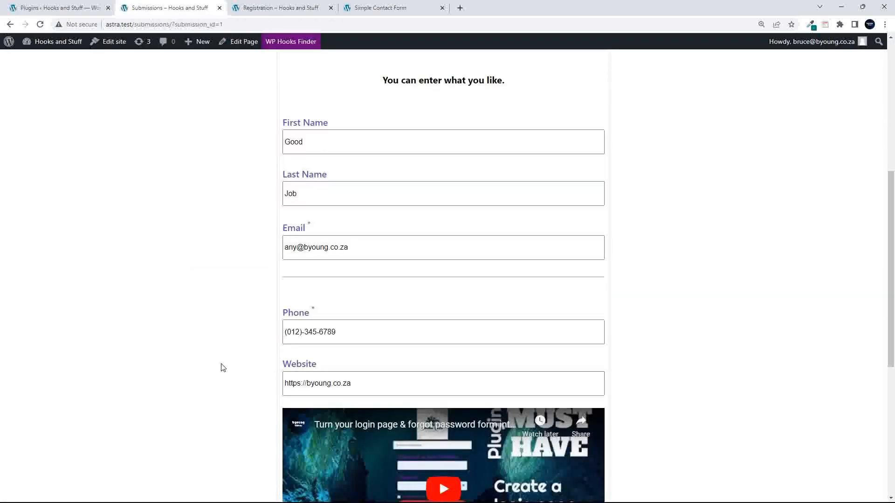
scroll(222, 366, down, 6)
scroll(224, 368, up, 4)
scroll(224, 372, up, 6)
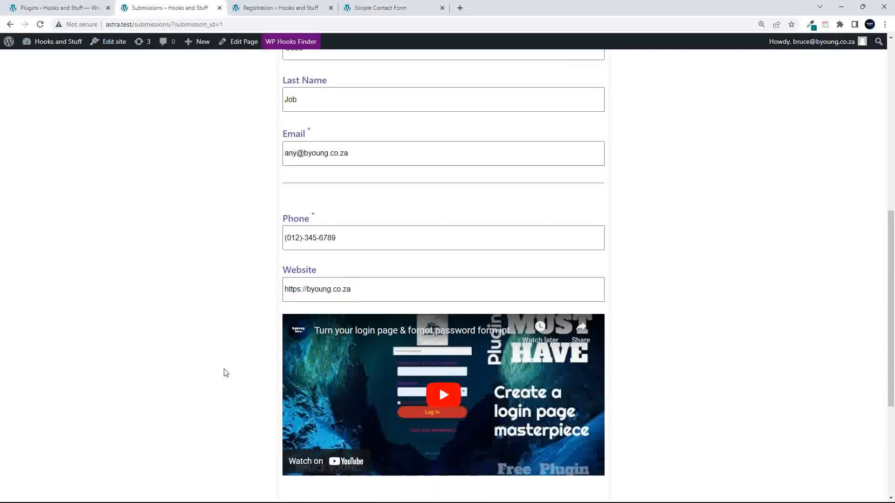
click(11, 24)
click(10, 25)
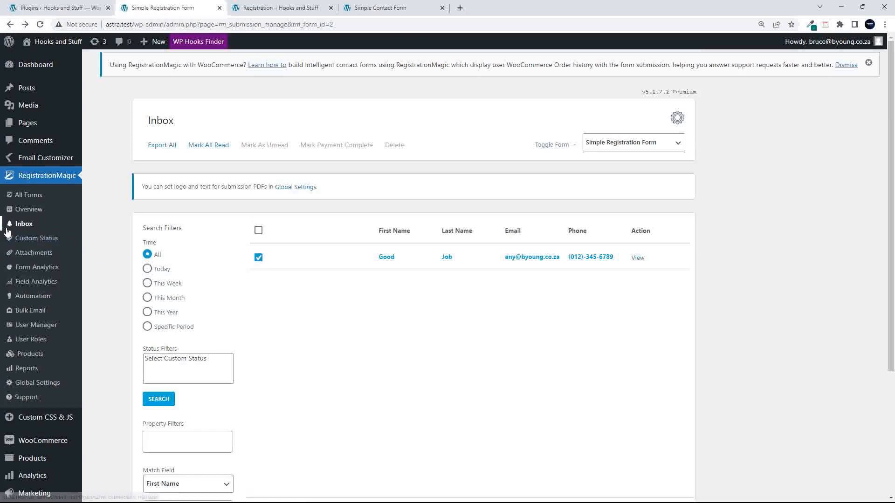
- Activate the newly registered user in User Manager and open the resulting Account Activated email
click(35, 330)
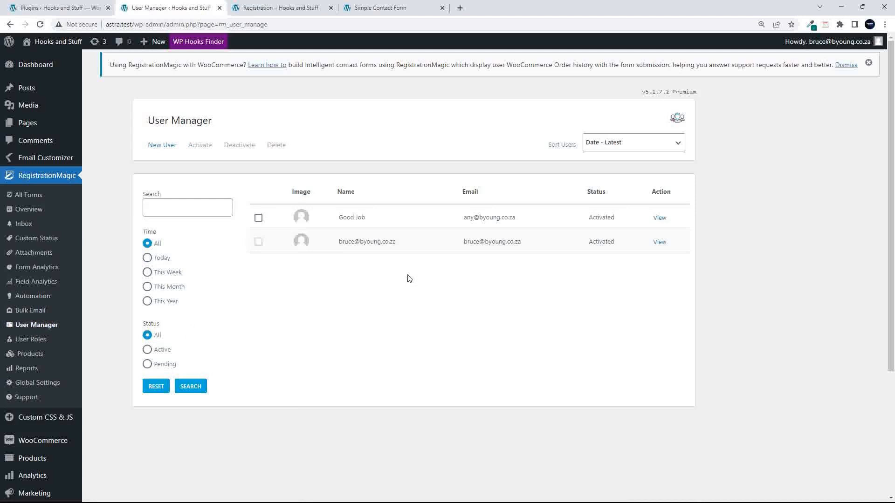
click(258, 218)
click(200, 147)
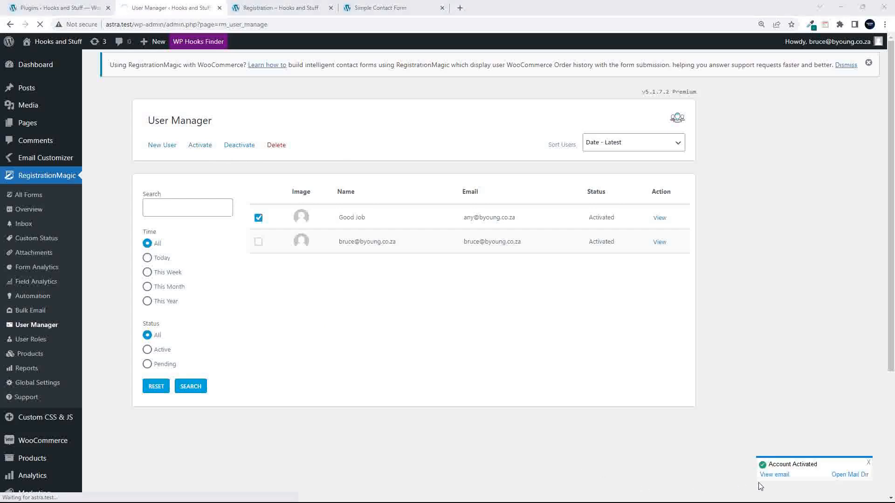
click(770, 474)
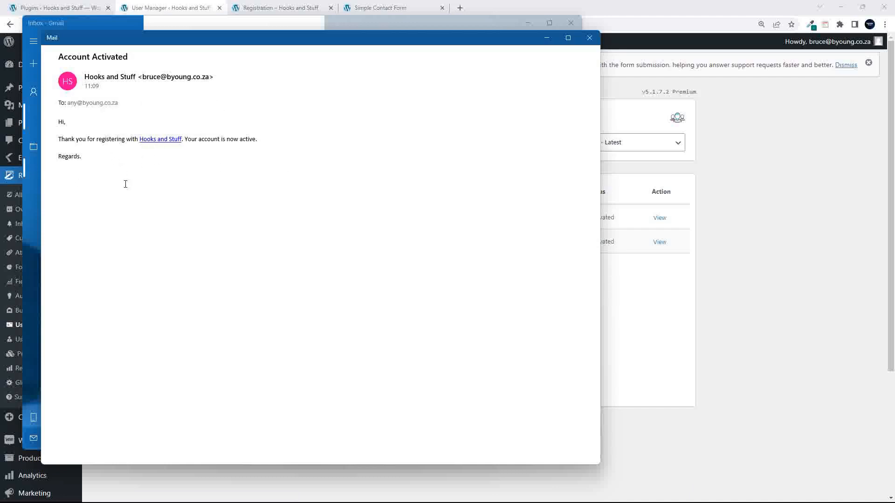
- Read the Account Activated message, close Mail, and reopen the Simple Registration Form dashboard from All Forms
drag(90, 165, 51, 120)
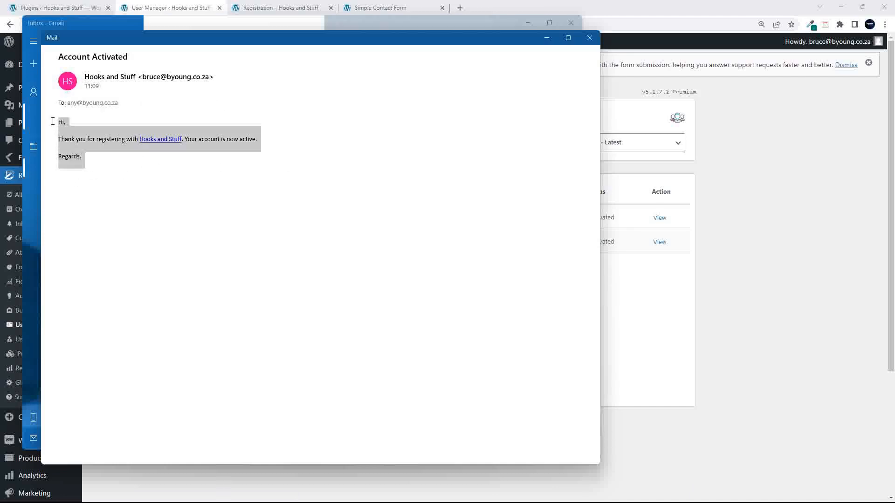
click(591, 38)
click(577, 27)
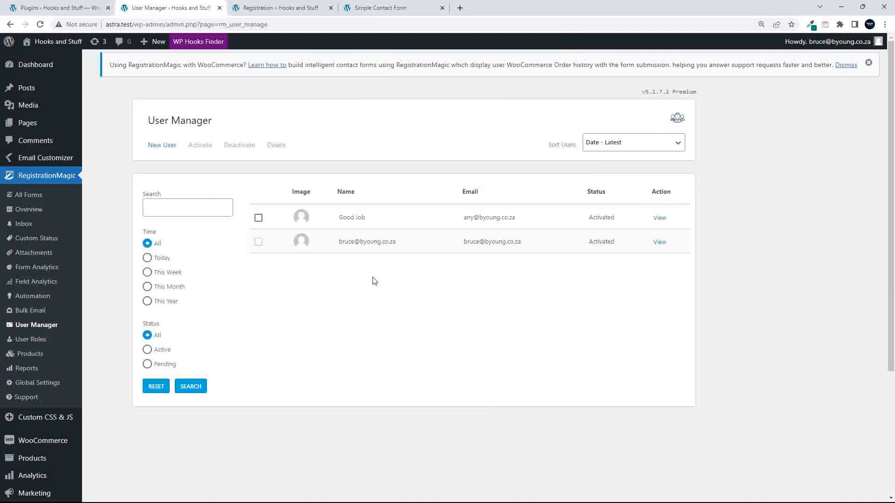
click(29, 214)
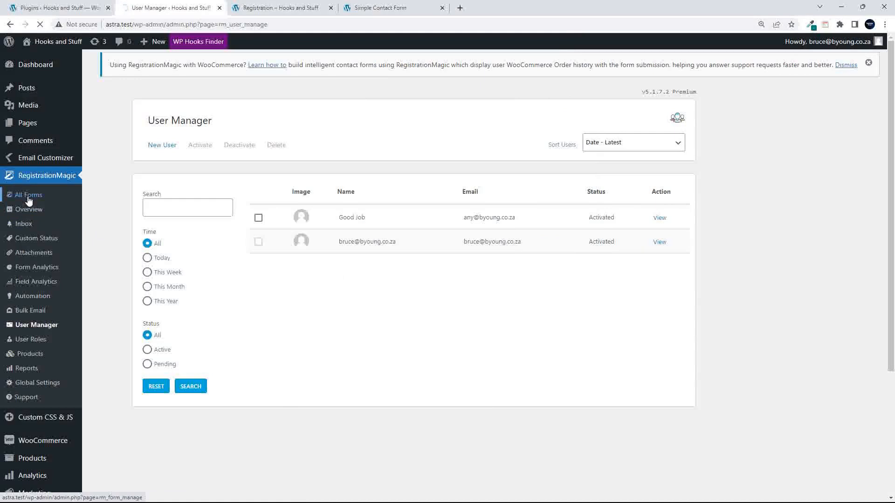
click(285, 327)
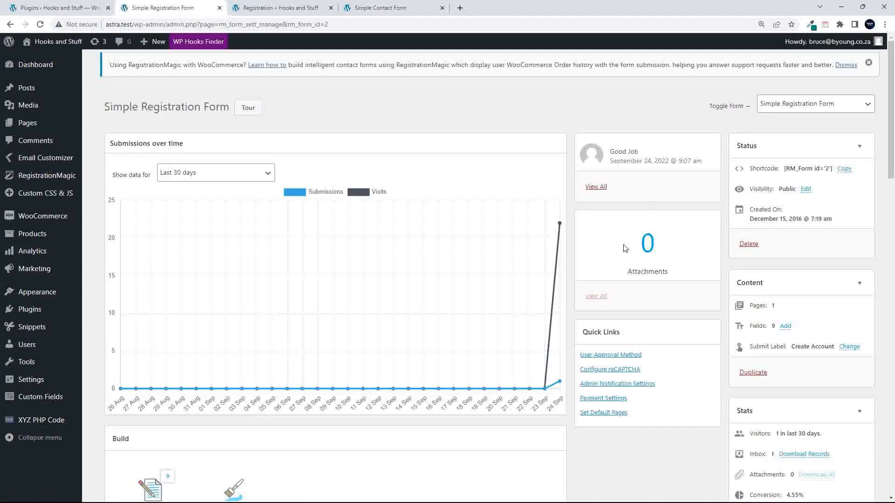
- Scroll down the dashboard and start editing the Create Account submit label
scroll(433, 316, down, 1)
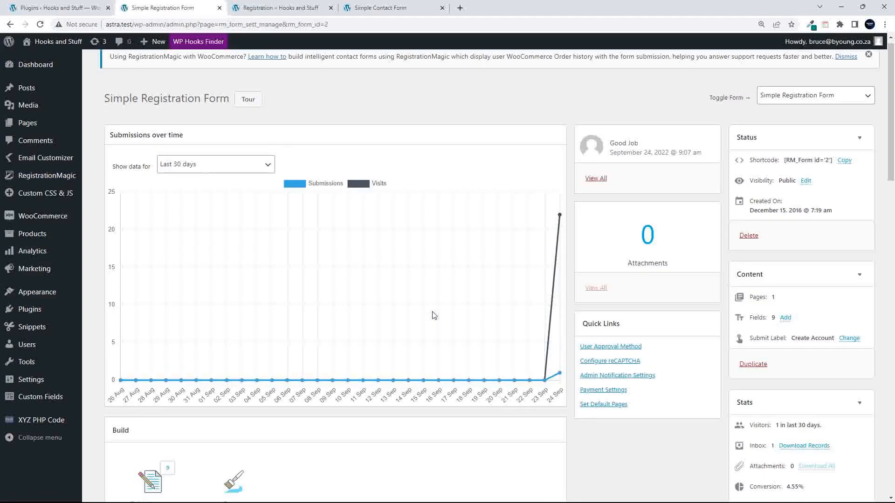
scroll(433, 315, down, 2)
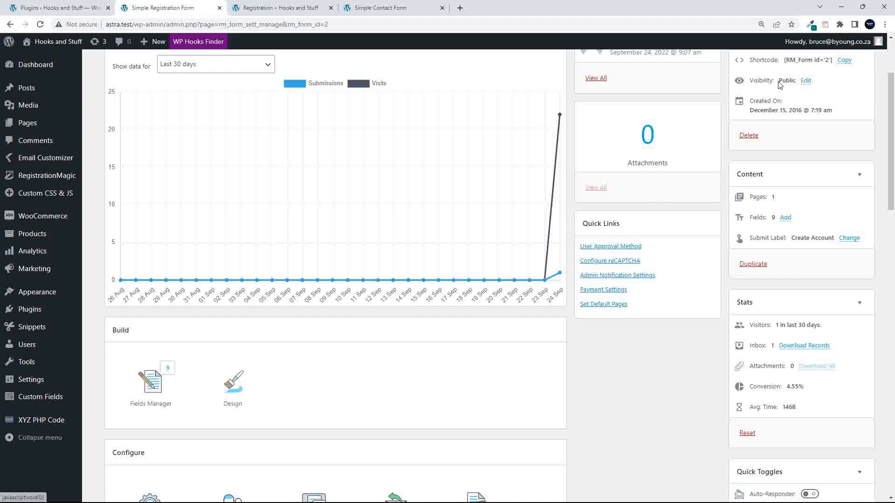
scroll(808, 200, down, 1)
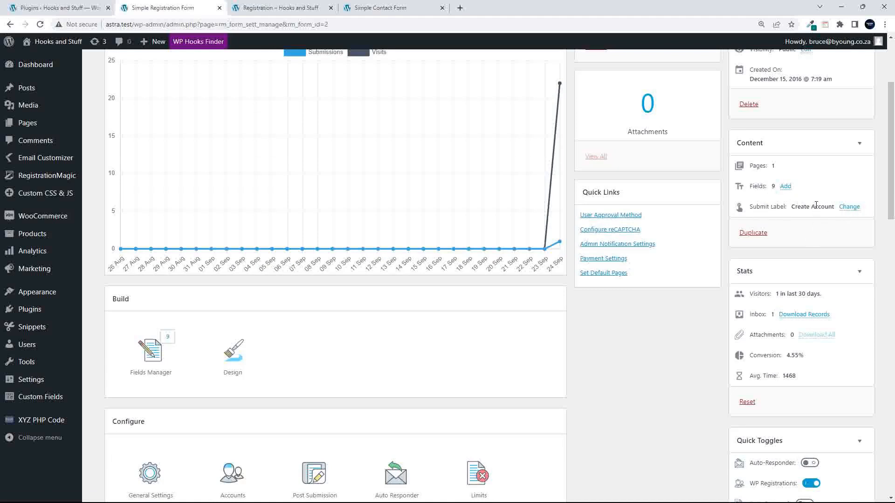
click(849, 207)
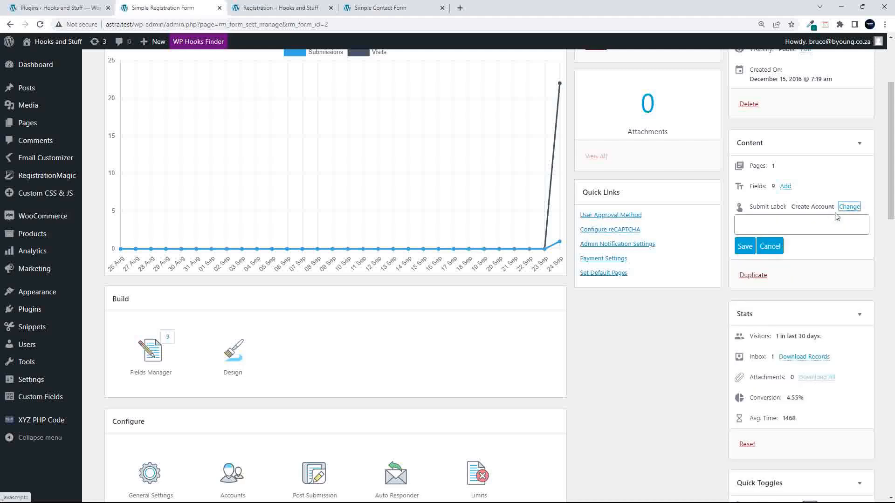
click(837, 219)
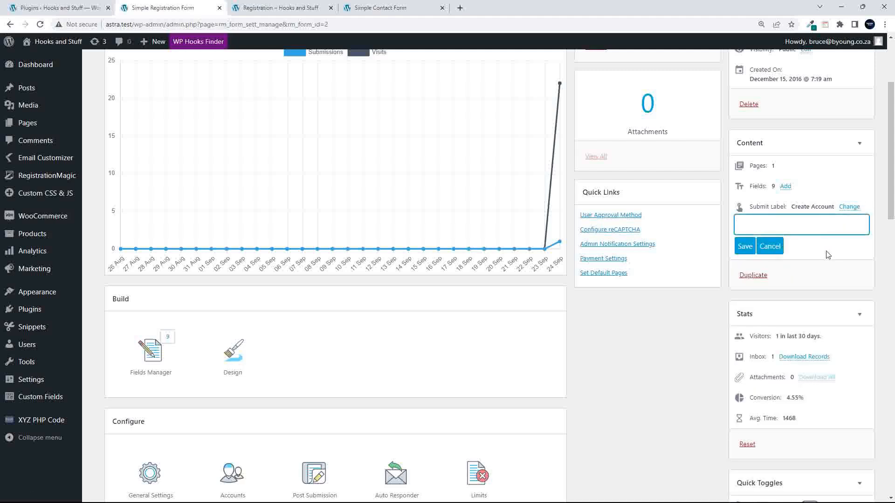
scroll(827, 254, down, 5)
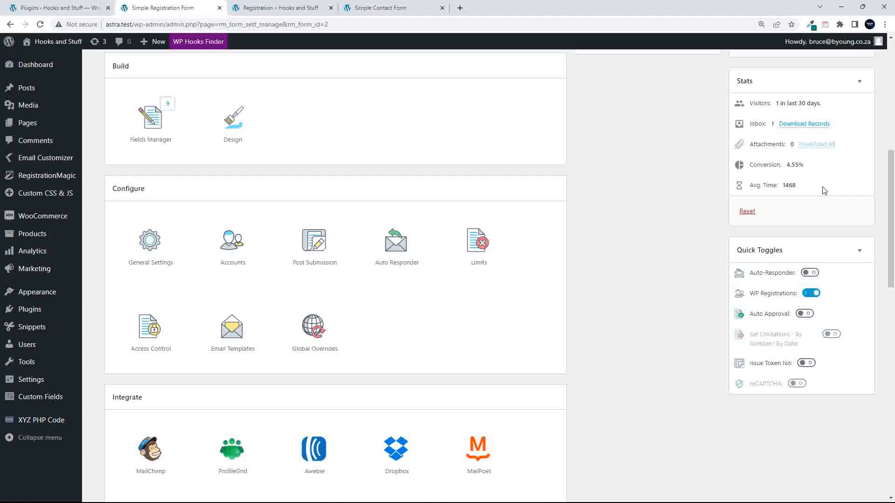
scroll(824, 190, down, 2)
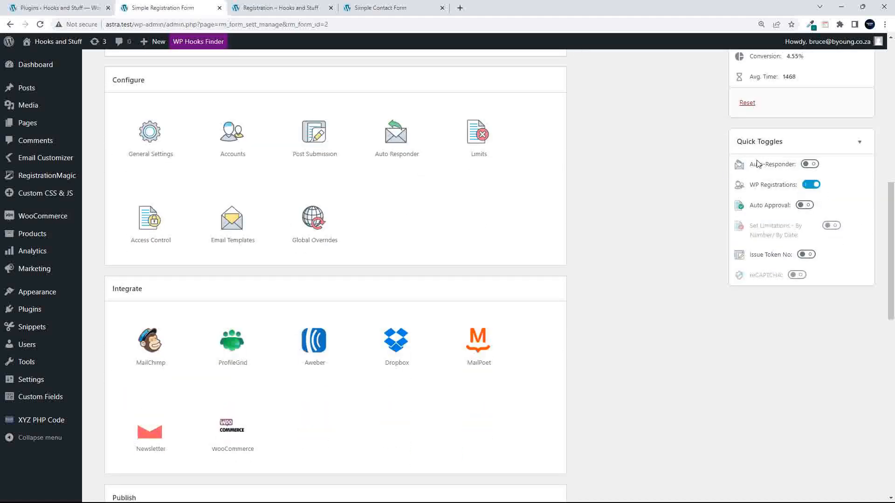
- Turn the Auto-Responder on in Quick Toggles, leaving Auto Approval off
click(809, 164)
click(809, 165)
click(809, 165)
click(802, 206)
click(803, 208)
mouse_move(745, 242)
mouse_move(794, 278)
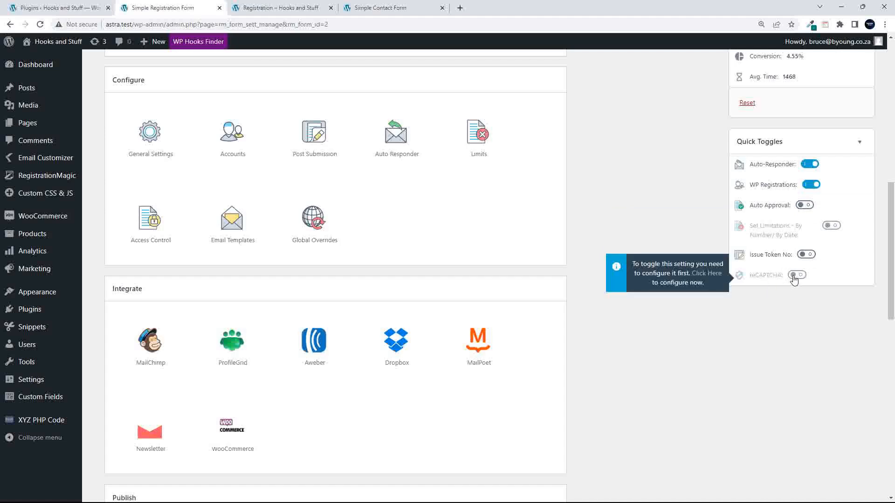
- Review the dashboard sections showing 1 page, 9 fields and the Create Account submit label
scroll(794, 277, up, 10)
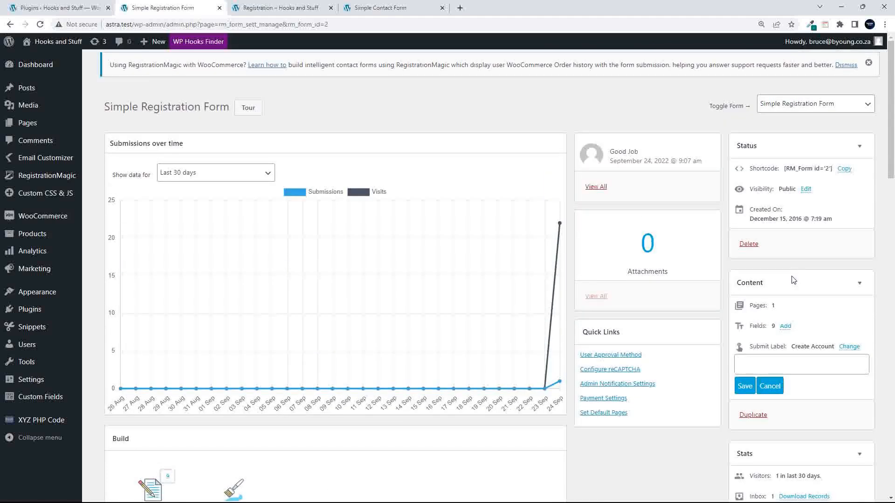
scroll(794, 280, down, 15)
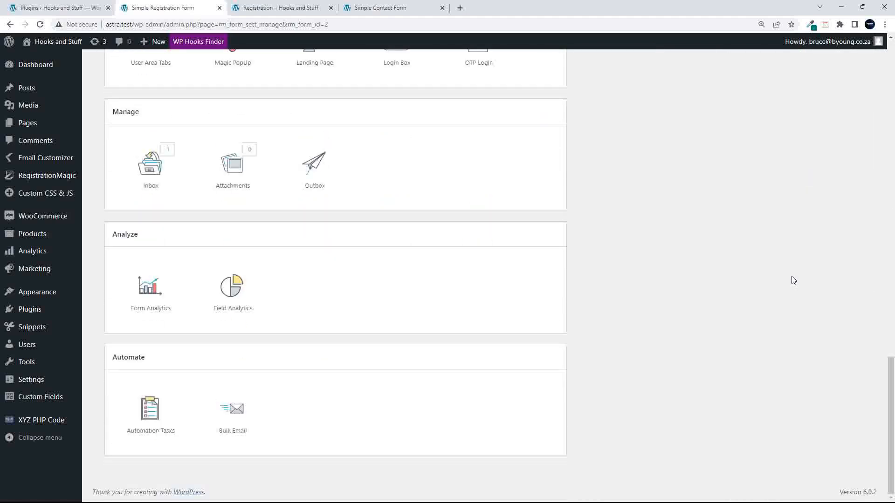
scroll(793, 279, up, 15)
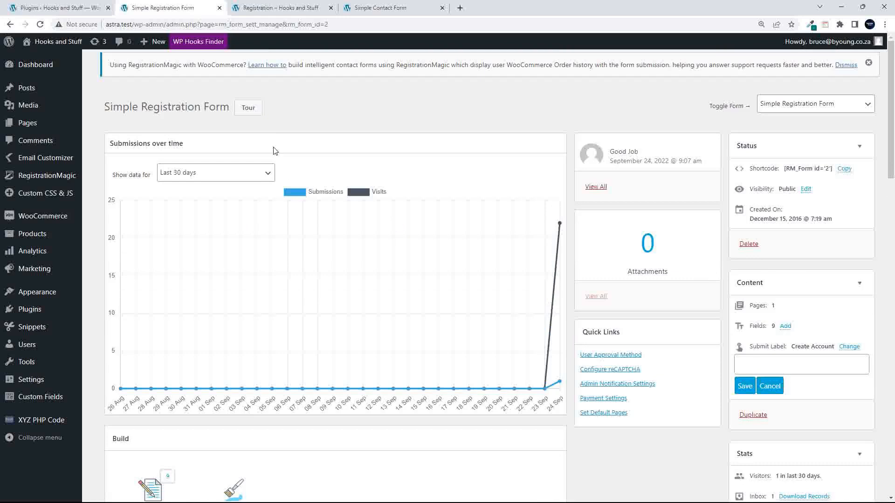
mouse_move(34, 215)
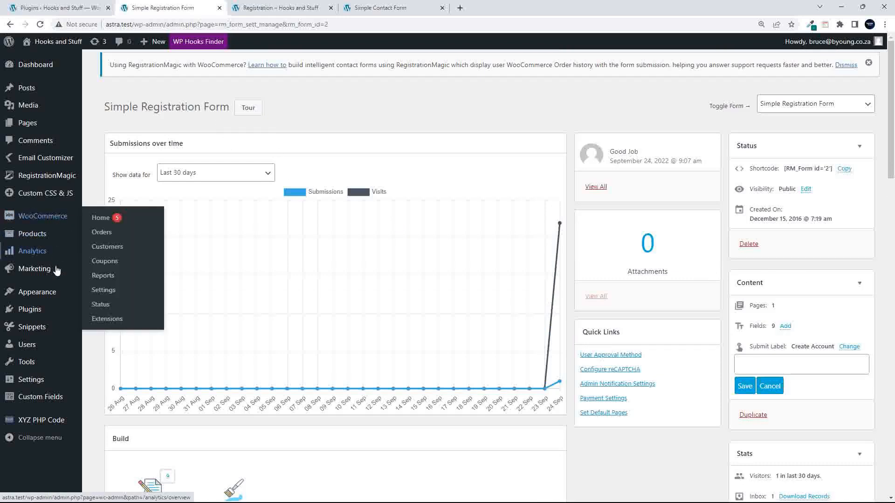
scroll(50, 321, down, 1)
scroll(50, 280, up, 1)
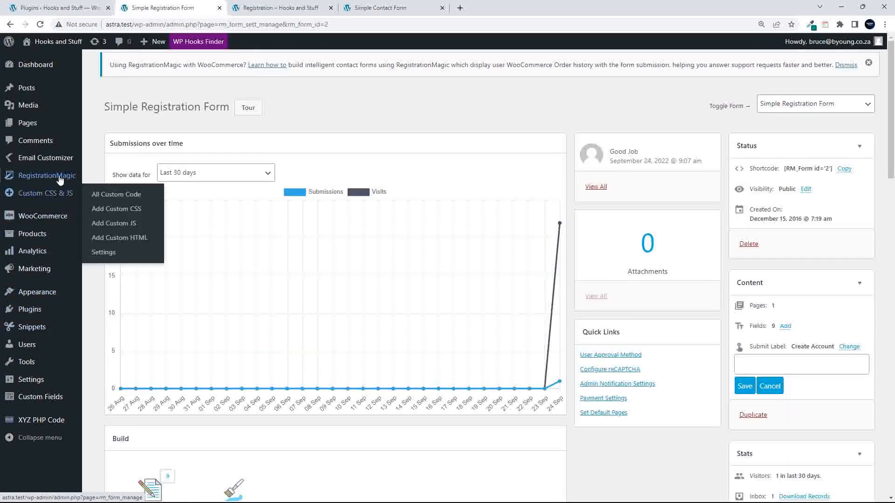
- Reopen the form from All Forms and add a new page after Page 1 in Fields Manager
click(117, 181)
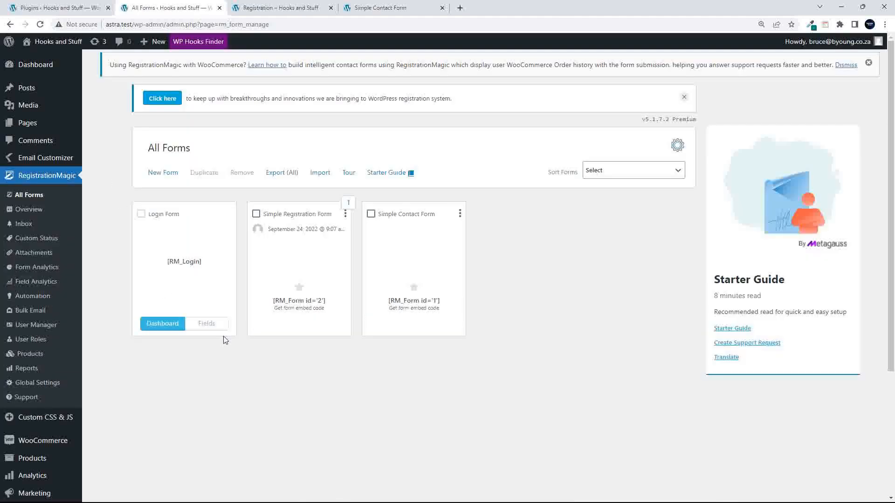
click(324, 328)
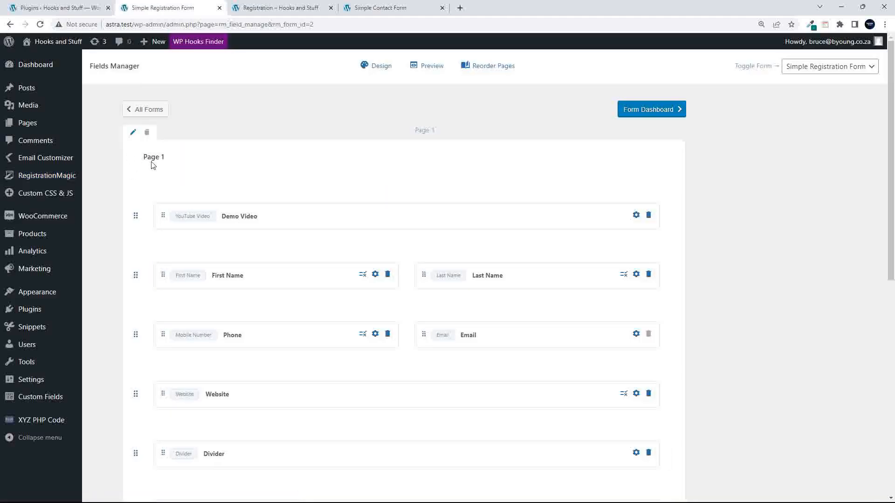
drag(145, 157, 184, 164)
scroll(223, 214, down, 9)
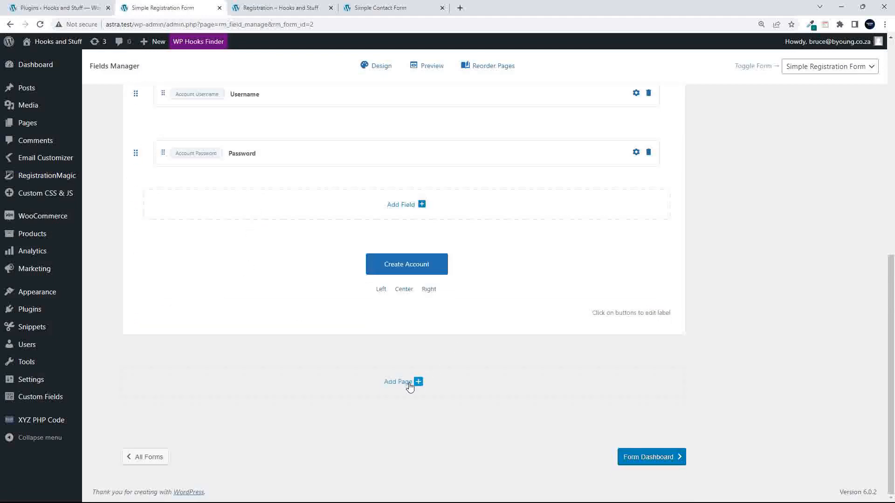
scroll(303, 337, up, 10)
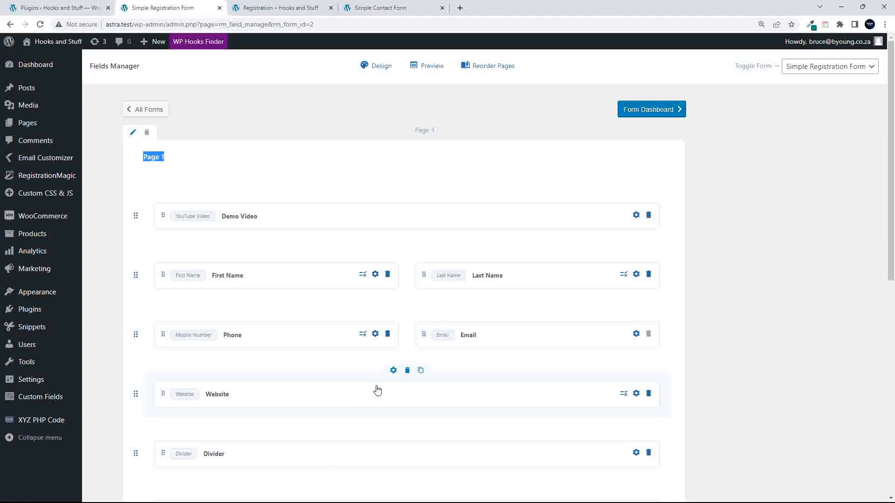
scroll(371, 388, down, 1)
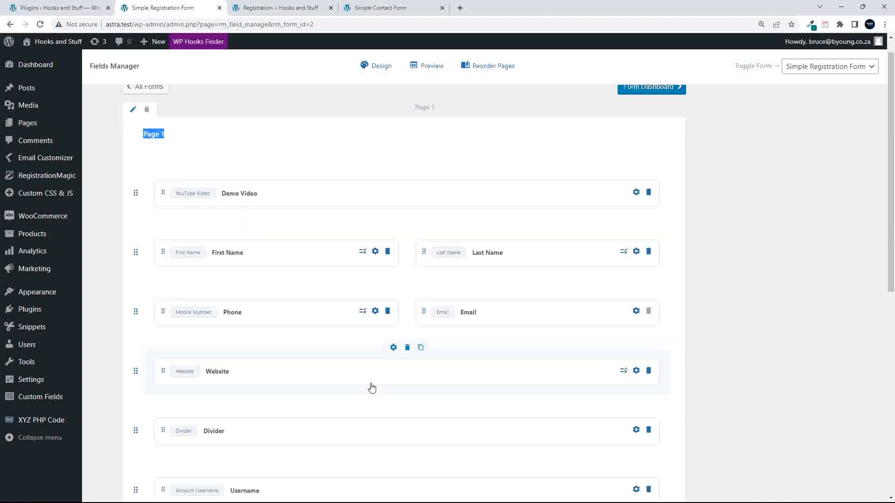
scroll(371, 388, down, 6)
scroll(372, 388, up, 3)
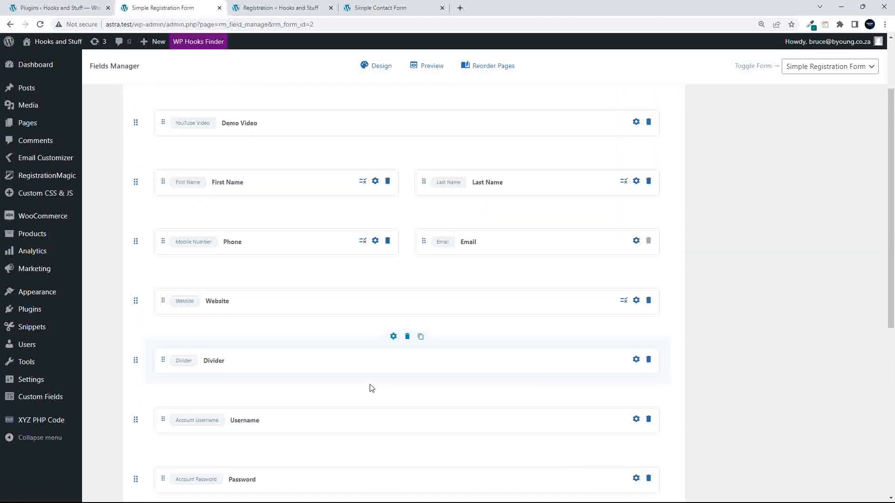
scroll(401, 384, down, 10)
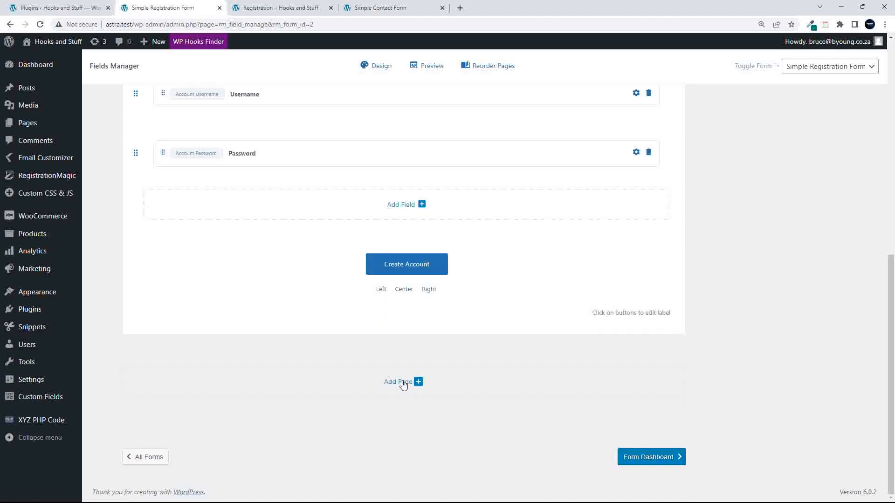
click(417, 382)
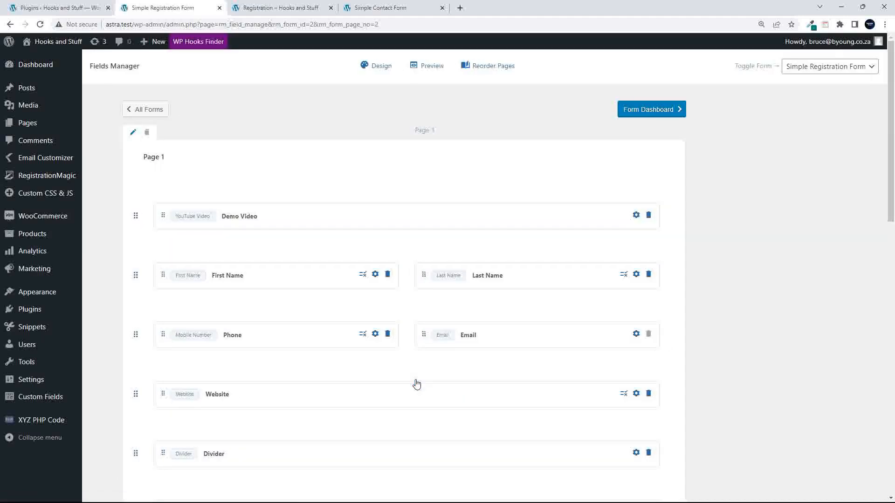
- Try moving the Password field onto the new Page 2, leaving it below Username
scroll(422, 401, down, 4)
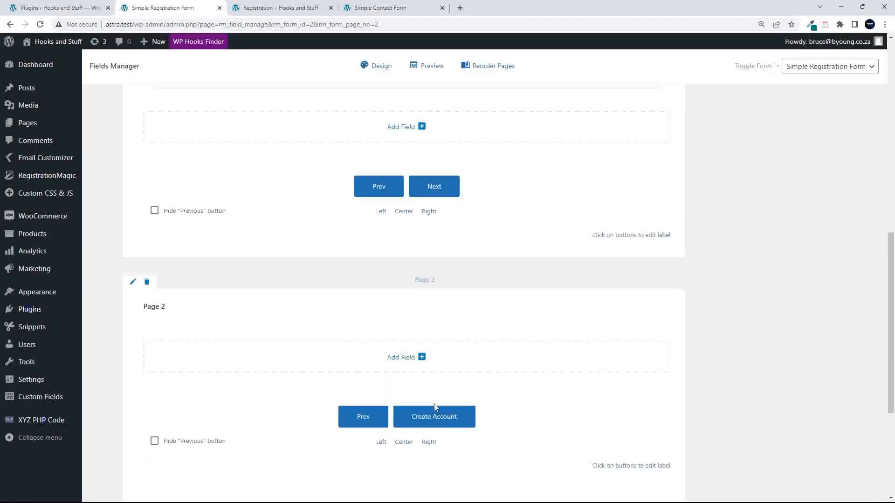
scroll(331, 416, up, 3)
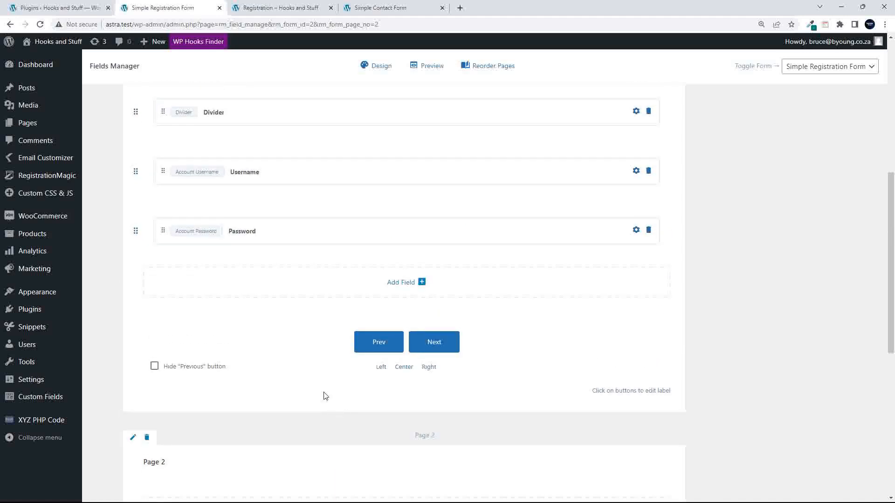
drag(135, 232, 319, 461)
scroll(320, 461, down, 3)
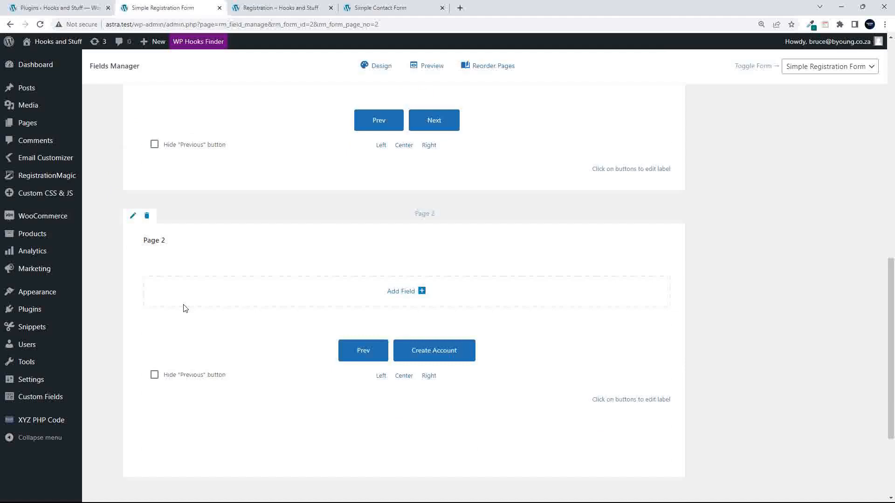
scroll(185, 309, up, 5)
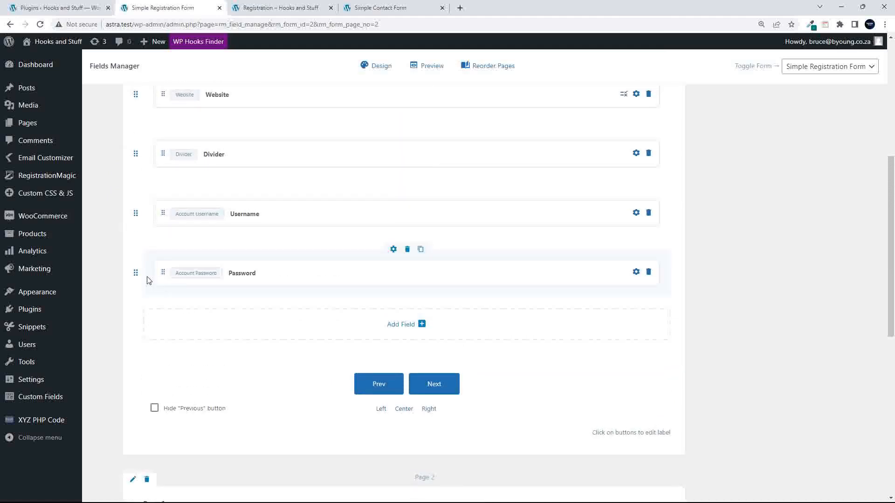
drag(136, 273, 227, 352)
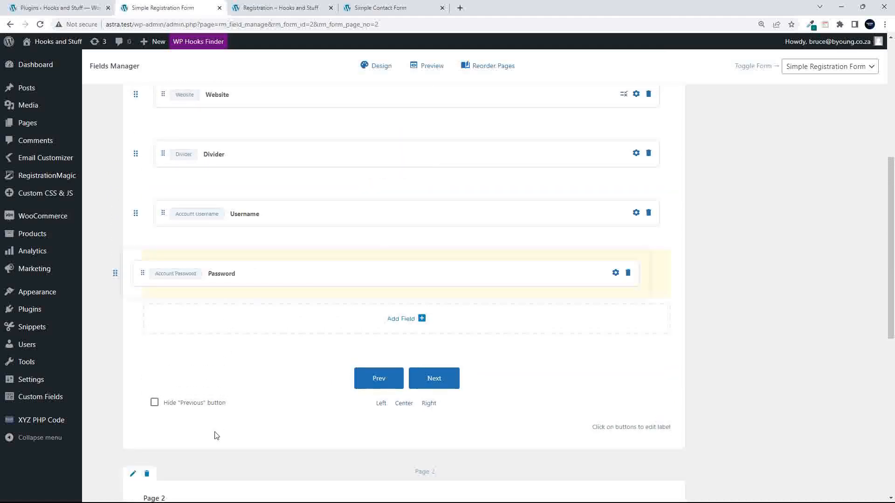
drag(217, 430, 217, 430)
mouse_move(333, 255)
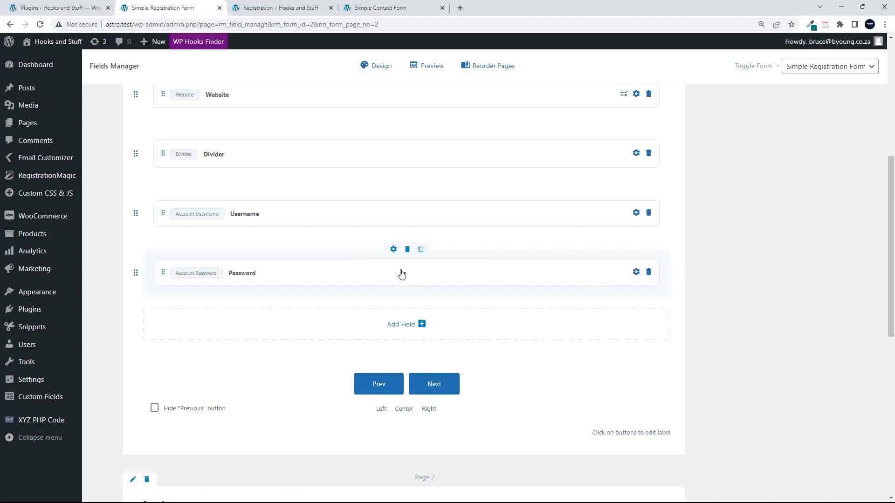
- Hide the Previous button on the form's pages so only Create Account remains
scroll(401, 274, down, 10)
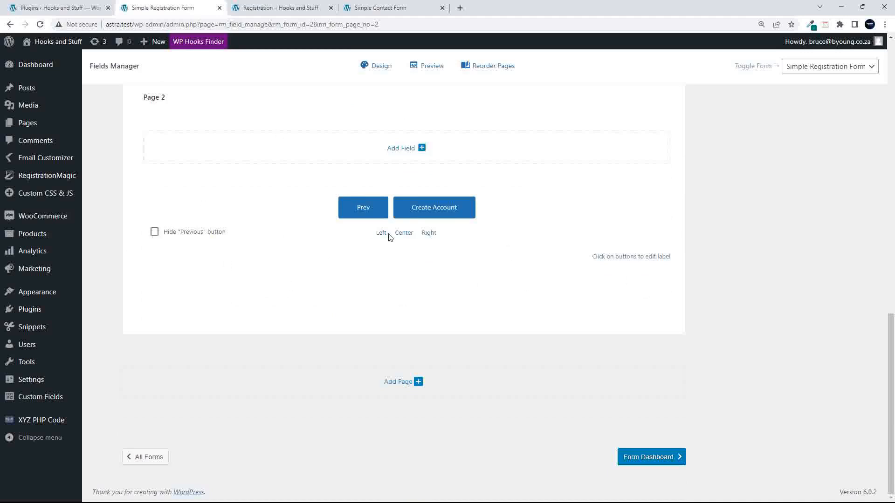
scroll(373, 234, up, 3)
scroll(342, 285, down, 2)
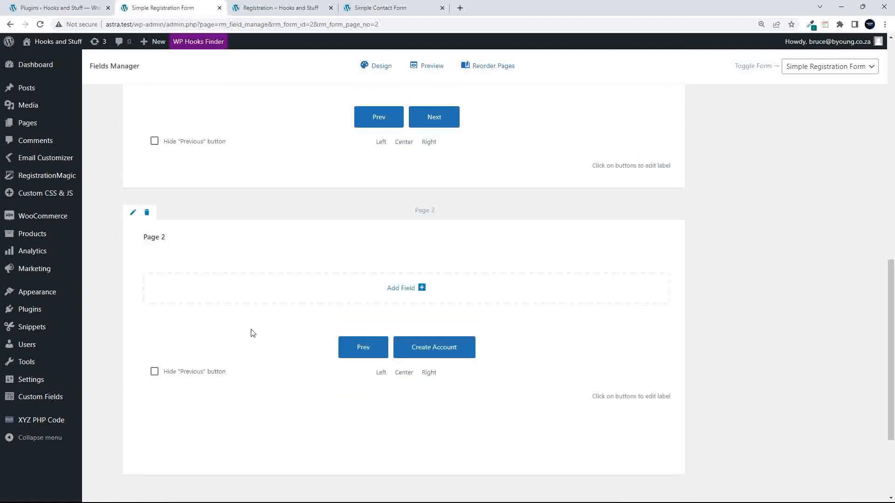
click(154, 372)
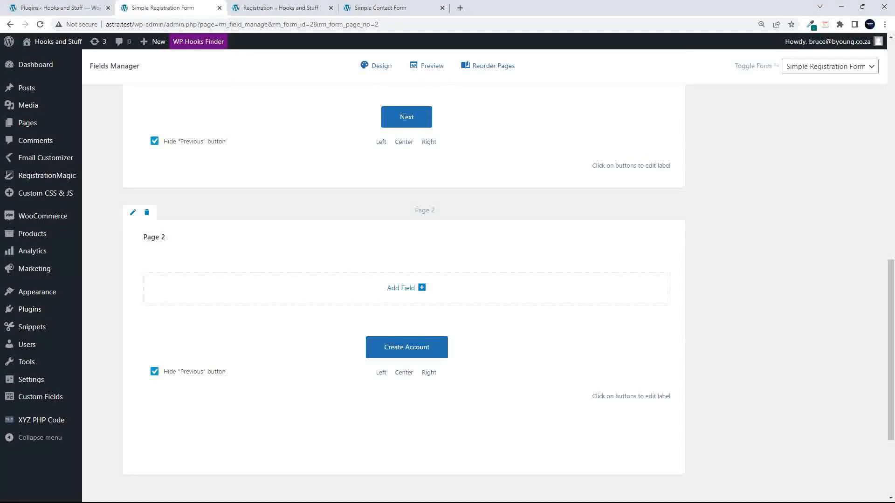
scroll(359, 390, down, 3)
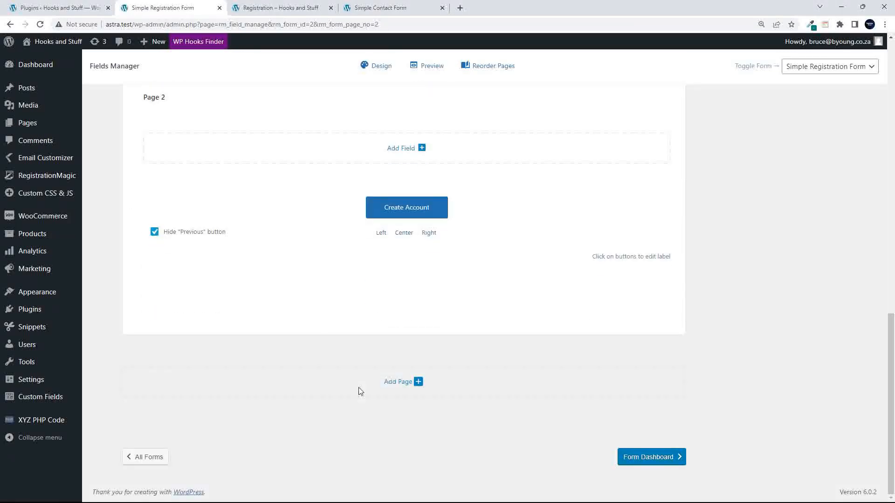
scroll(357, 377, up, 2)
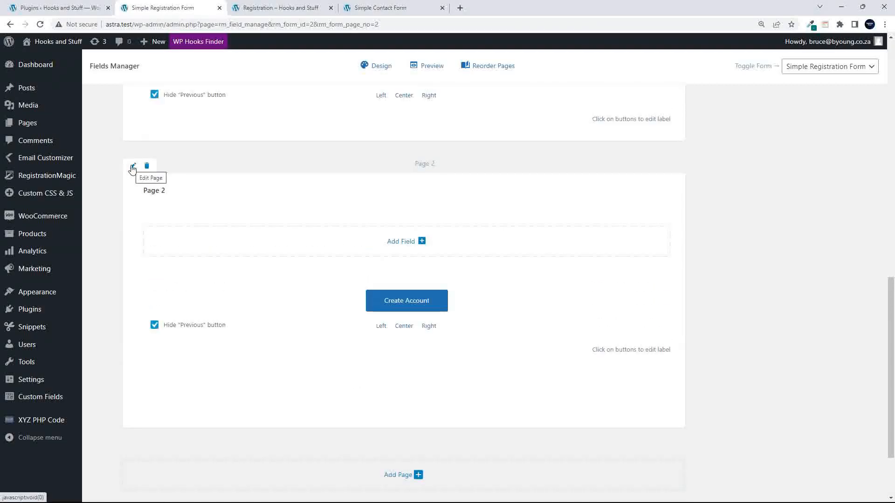
- Open Page 2's rename prompt and cancel it, leaving the name unchanged
click(133, 167)
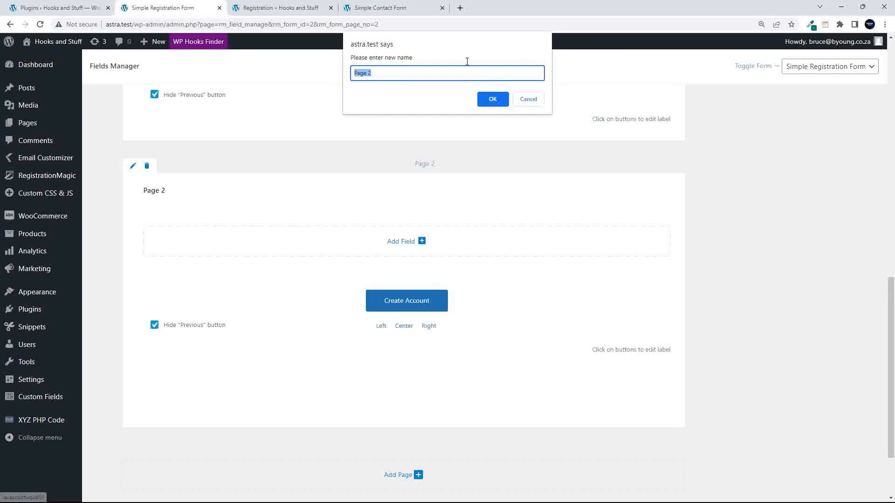
click(527, 98)
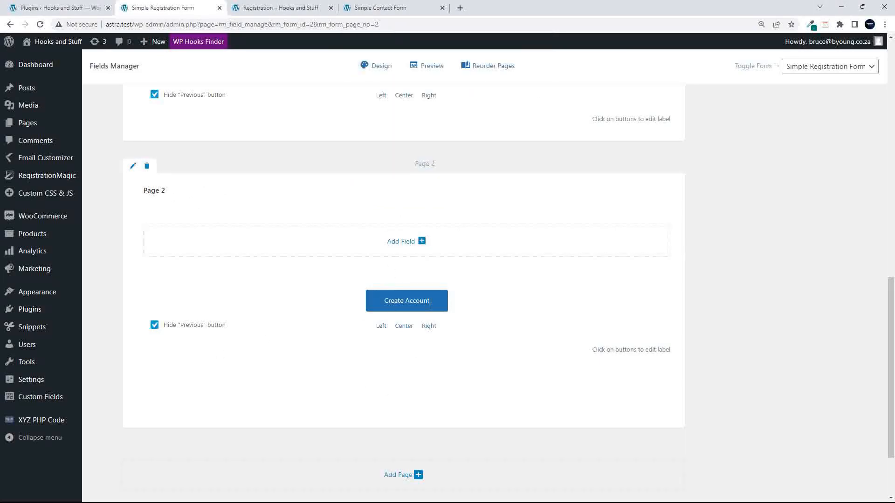
scroll(428, 420, down, 2)
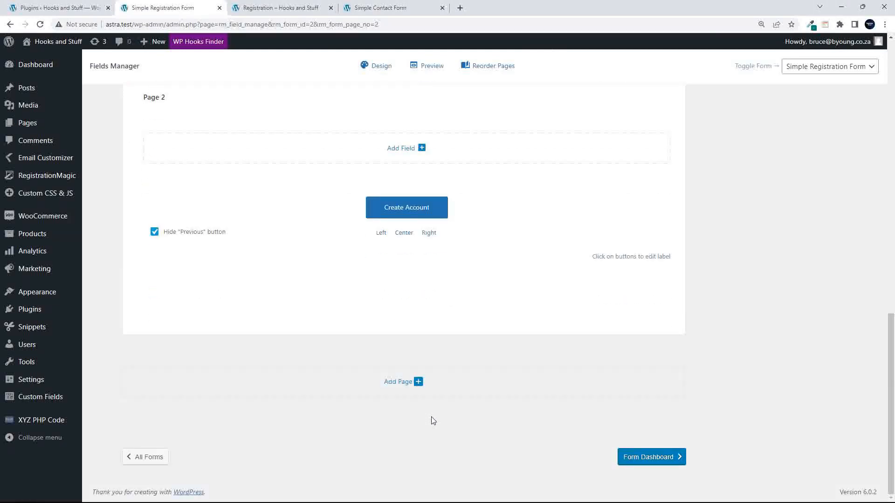
scroll(432, 420, up, 15)
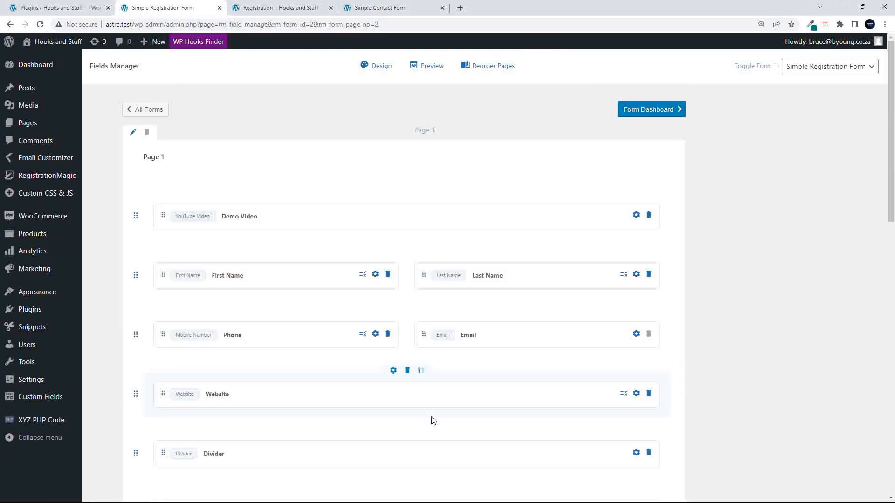
scroll(433, 421, down, 12)
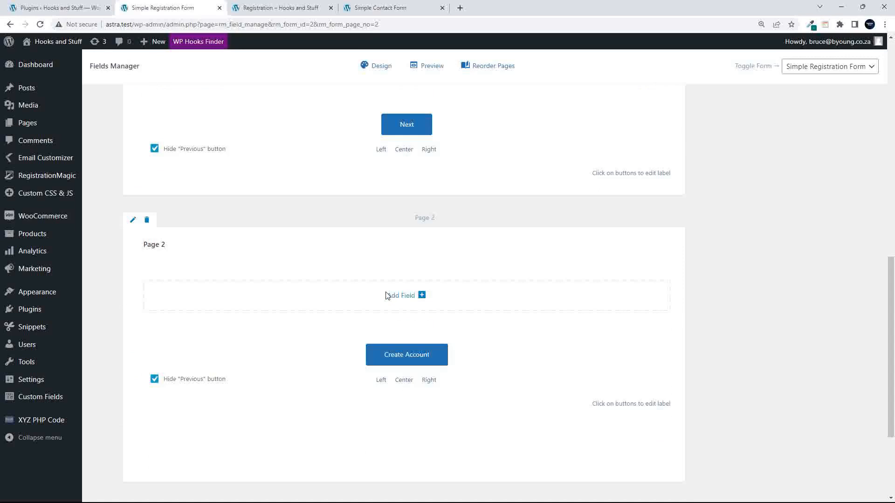
- Delete the empty Page 2 and confirm removing it with OK
click(148, 222)
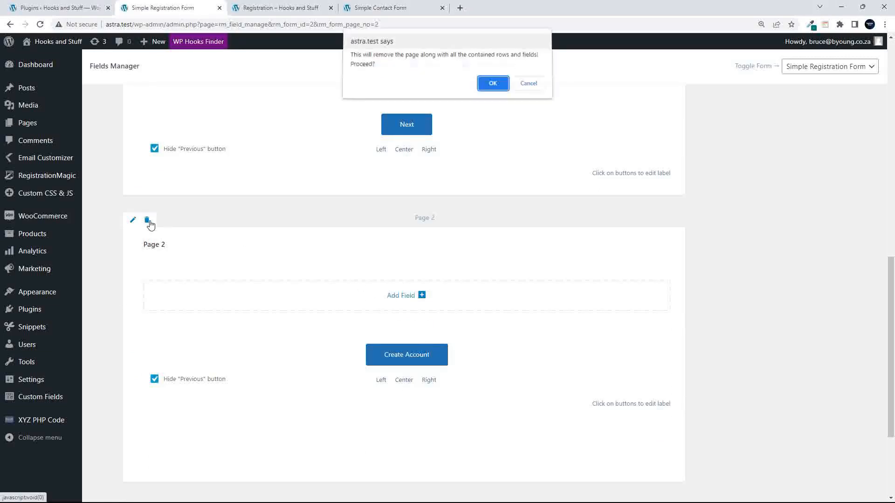
click(492, 83)
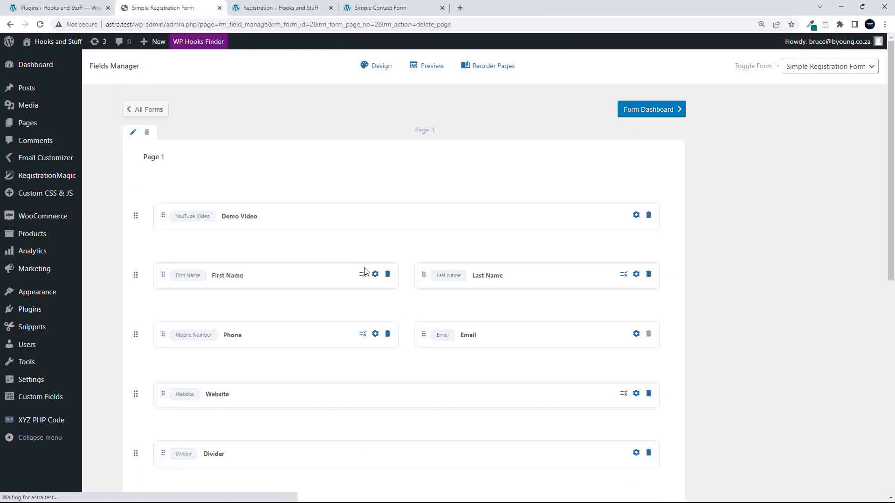
scroll(366, 279, down, 10)
scroll(367, 288, up, 8)
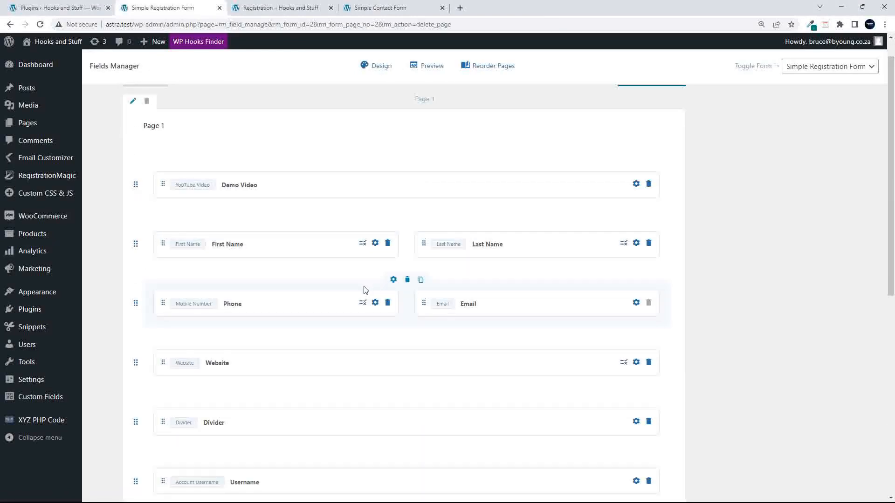
scroll(366, 290, up, 1)
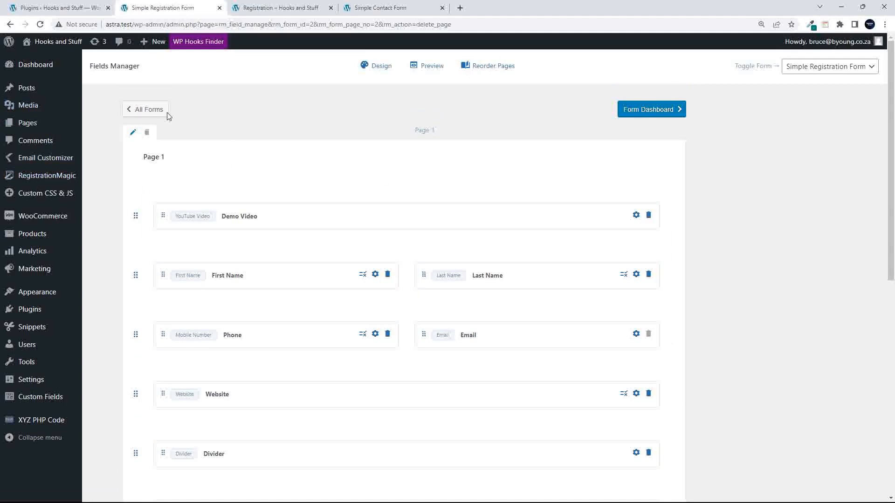
- From All Forms, open the Login Form dashboard and its Username and Password fields
click(40, 177)
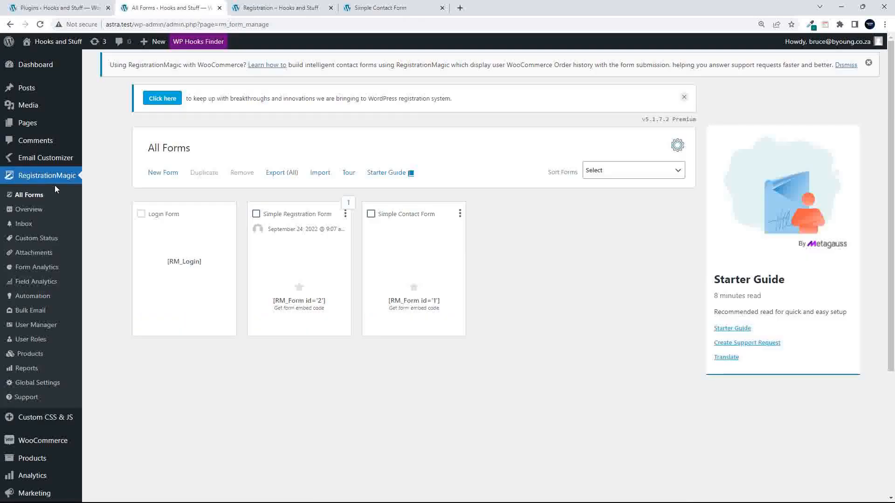
mouse_move(159, 259)
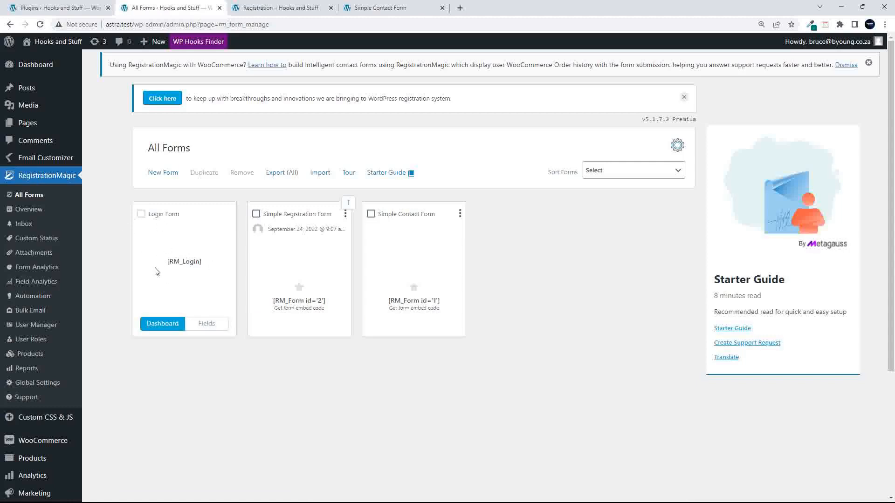
click(171, 324)
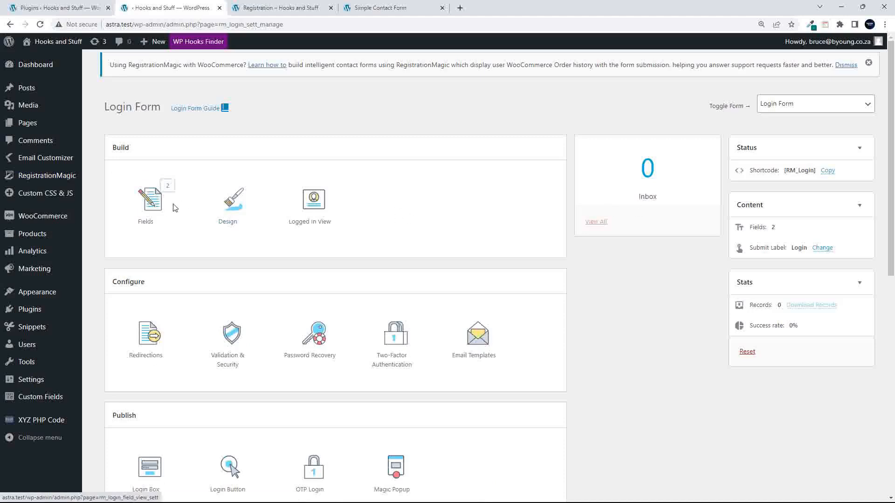
click(155, 215)
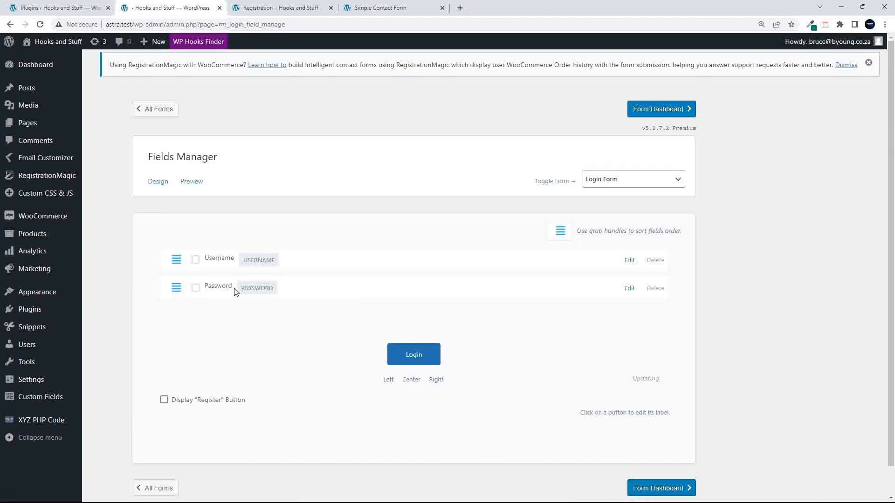
- Go back to the Login Form dashboard to show its Configure, Publish and Integrate options
click(9, 25)
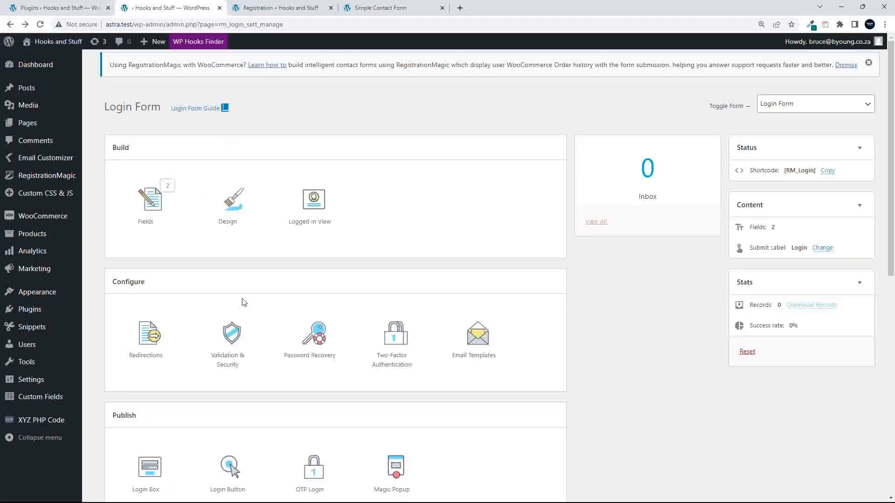
scroll(240, 301, down, 3)
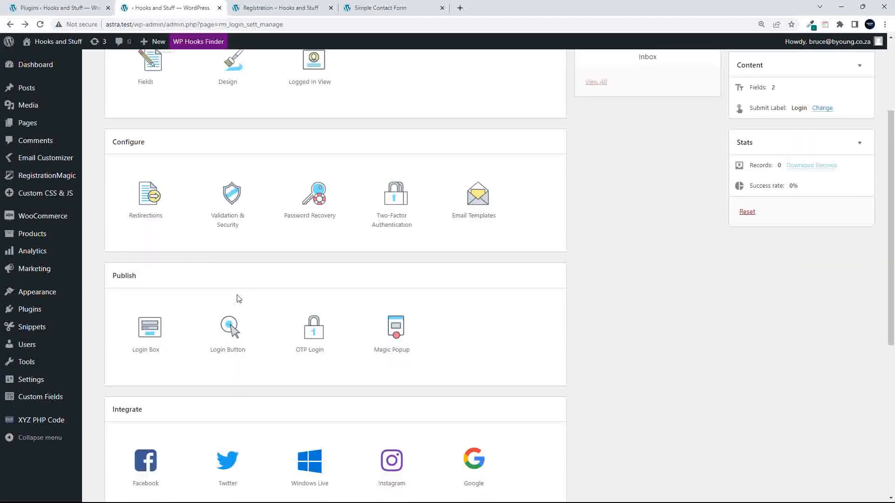
click(147, 196)
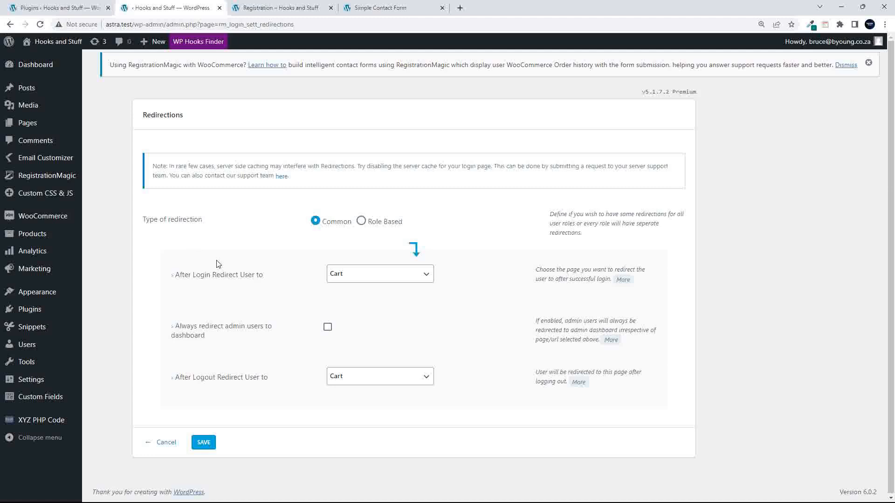
click(412, 278)
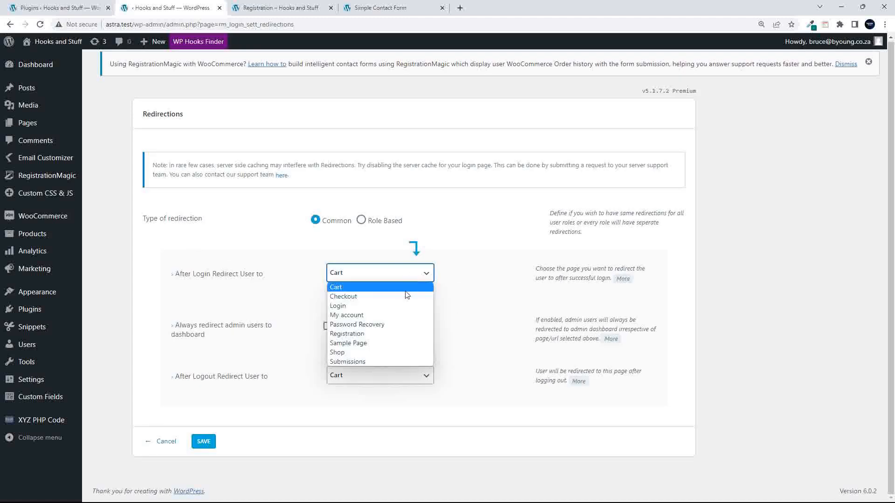
click(223, 222)
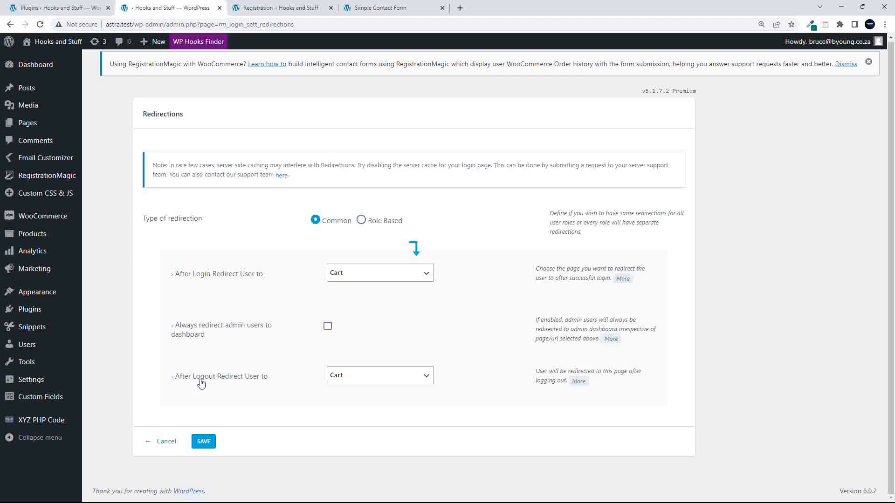
click(383, 380)
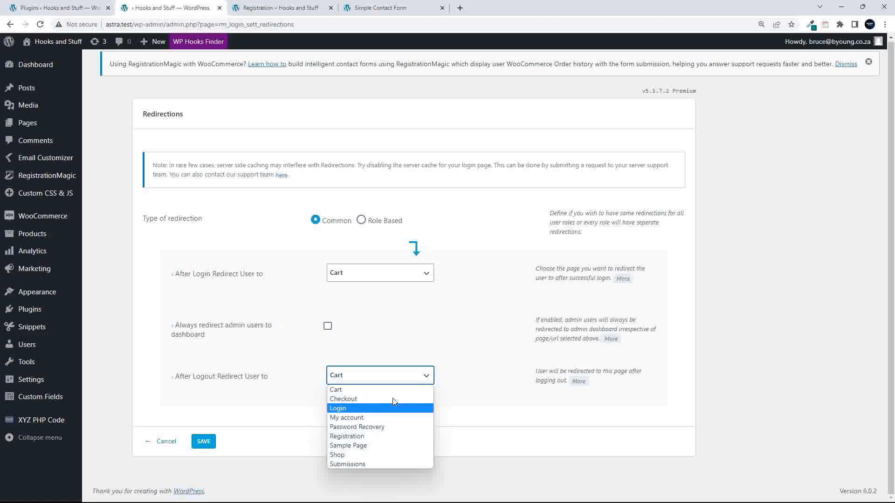
click(475, 407)
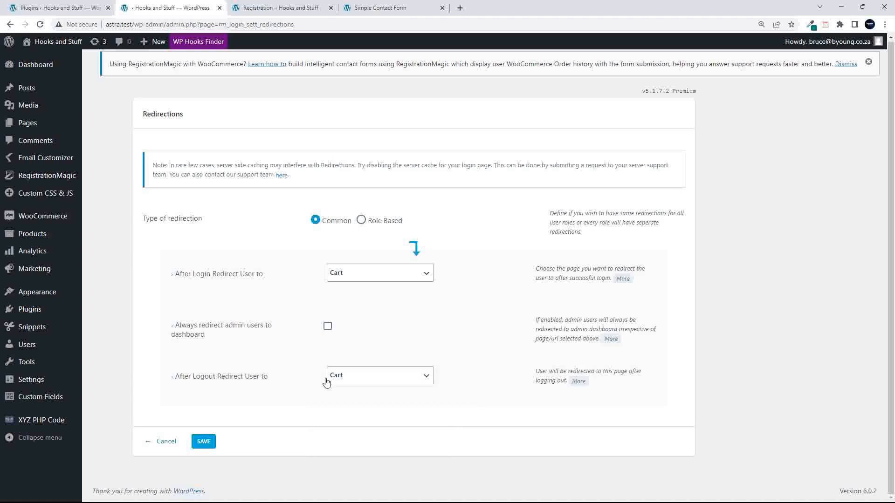
click(166, 441)
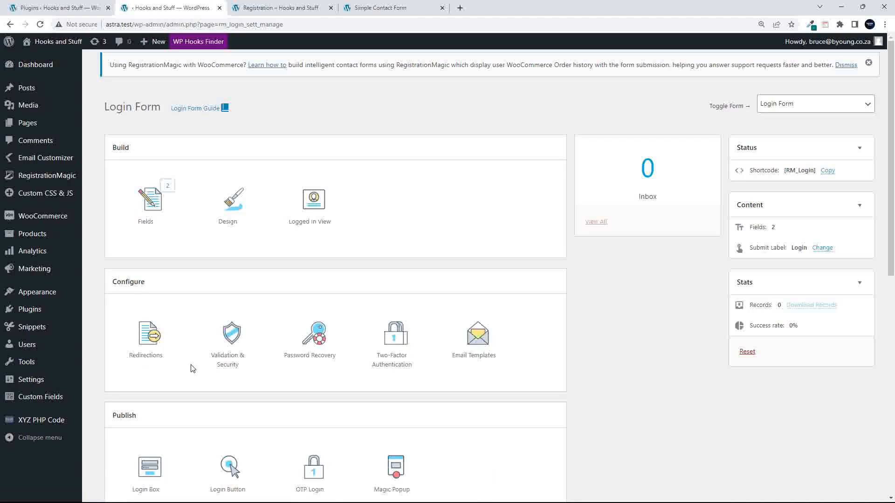
click(225, 328)
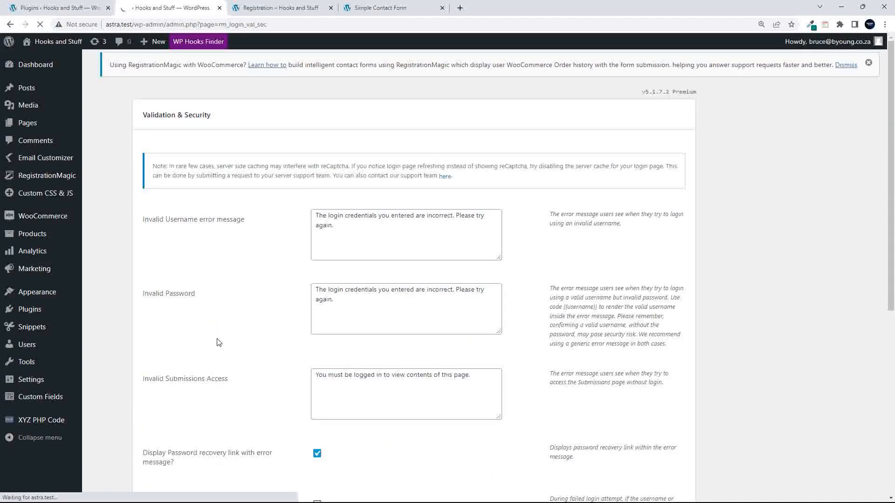
scroll(230, 292, down, 3)
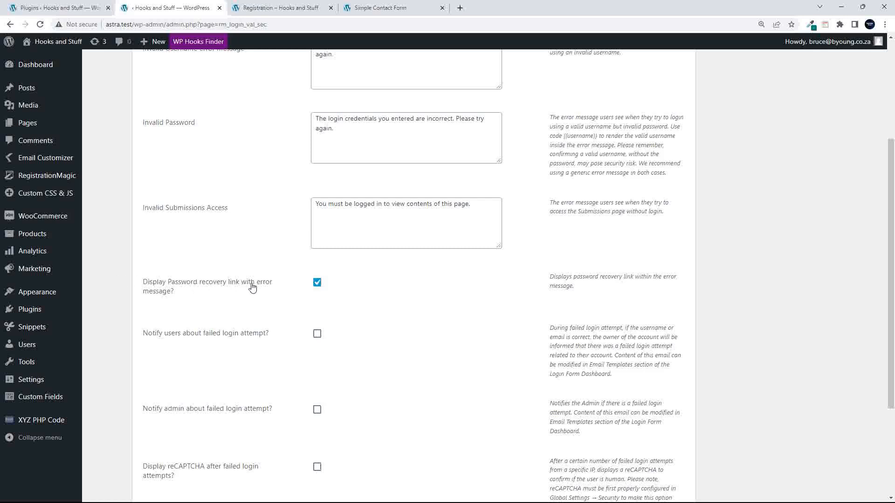
scroll(455, 340, down, 3)
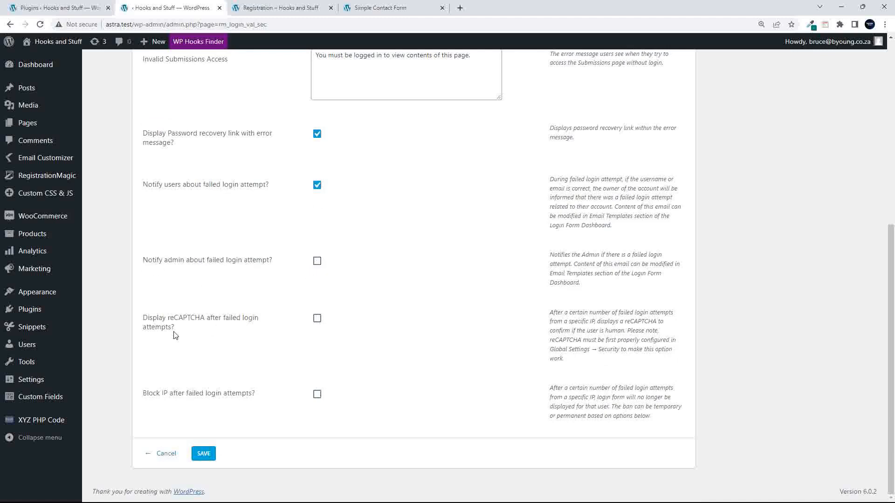
click(316, 321)
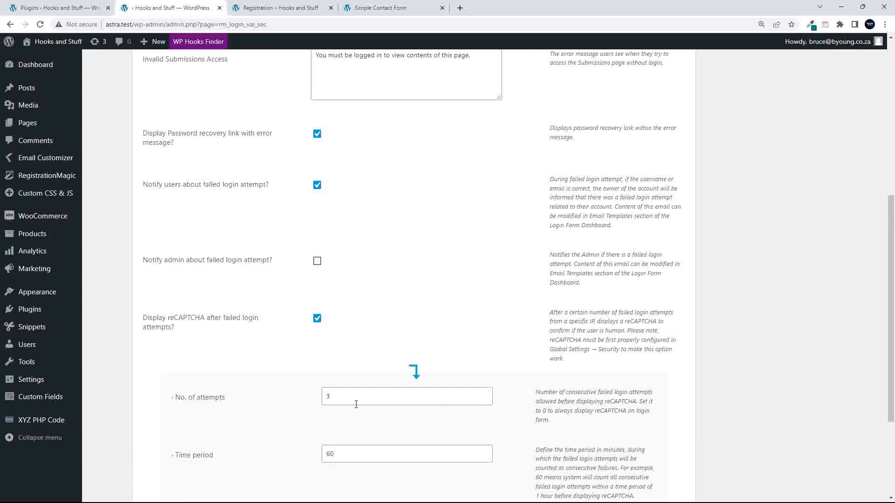
click(317, 320)
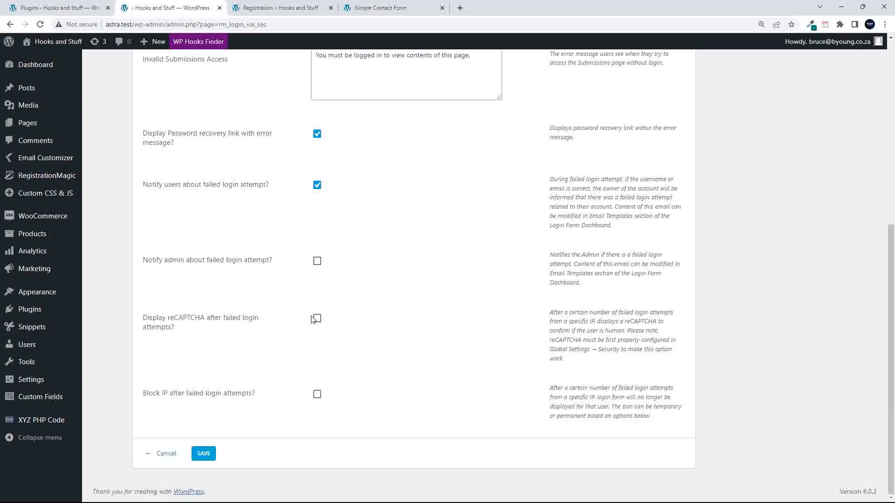
scroll(182, 395, up, 1)
scroll(200, 425, down, 1)
click(167, 456)
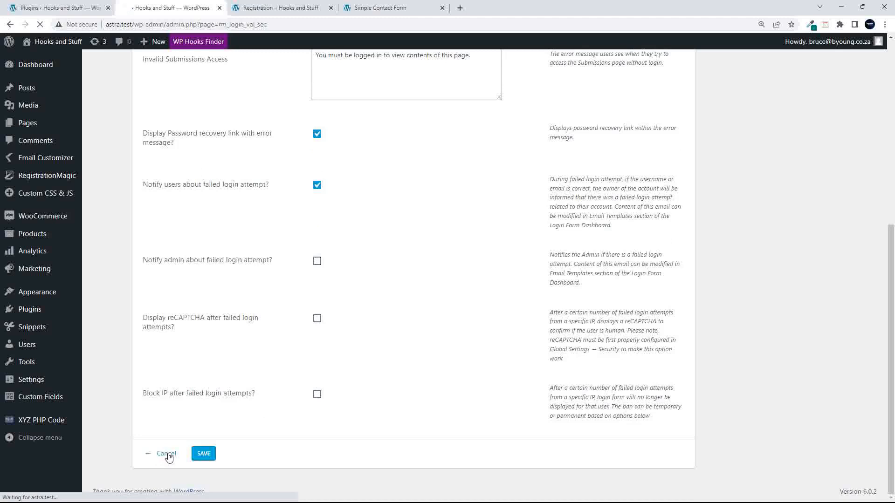
scroll(304, 370, up, 4)
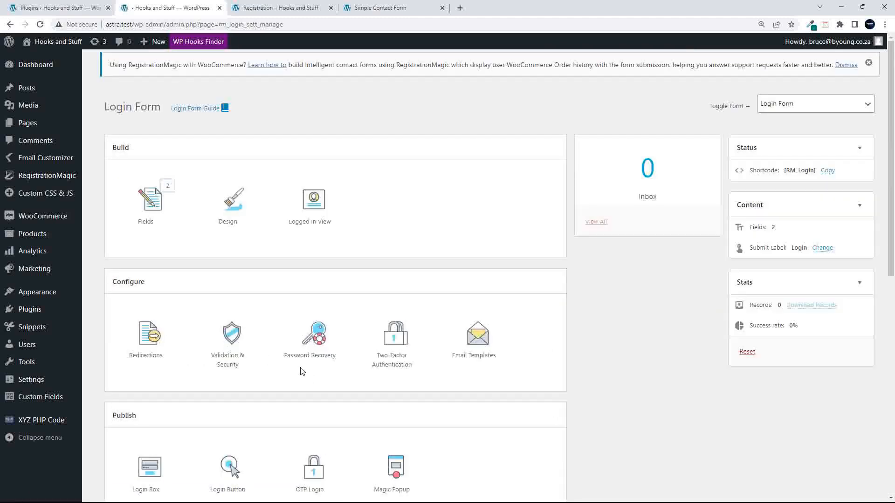
- Open Password Recovery and check the recovery page dropdown, keeping it set to Cart
click(319, 341)
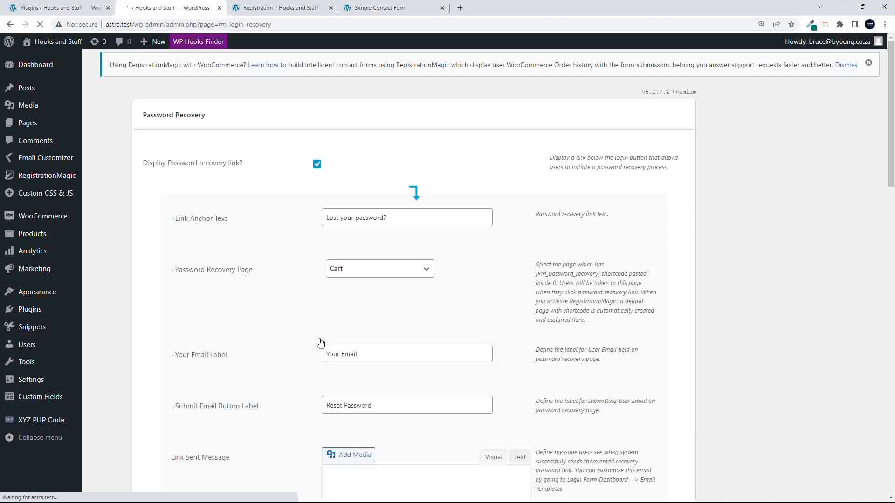
scroll(272, 349, down, 2)
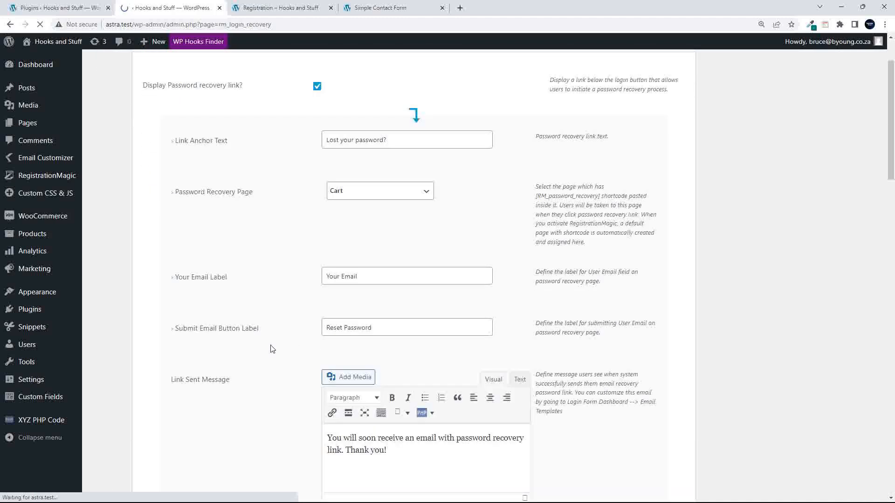
click(408, 198)
click(409, 198)
click(408, 188)
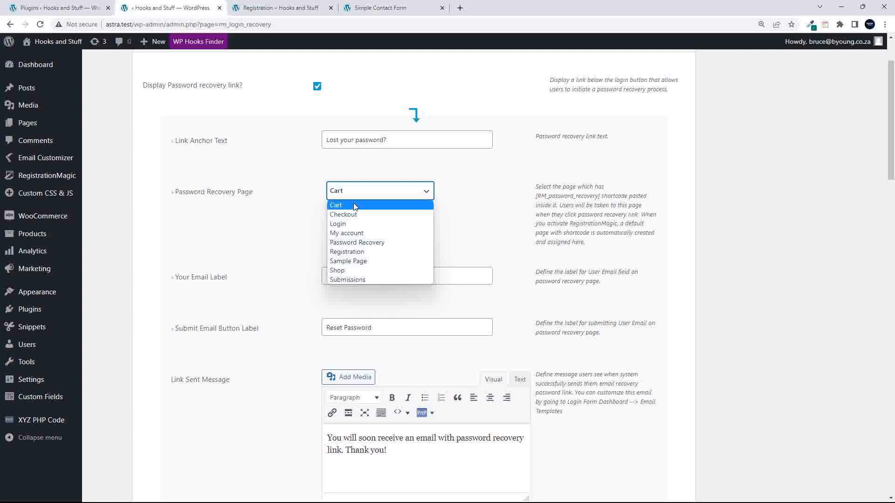
click(464, 201)
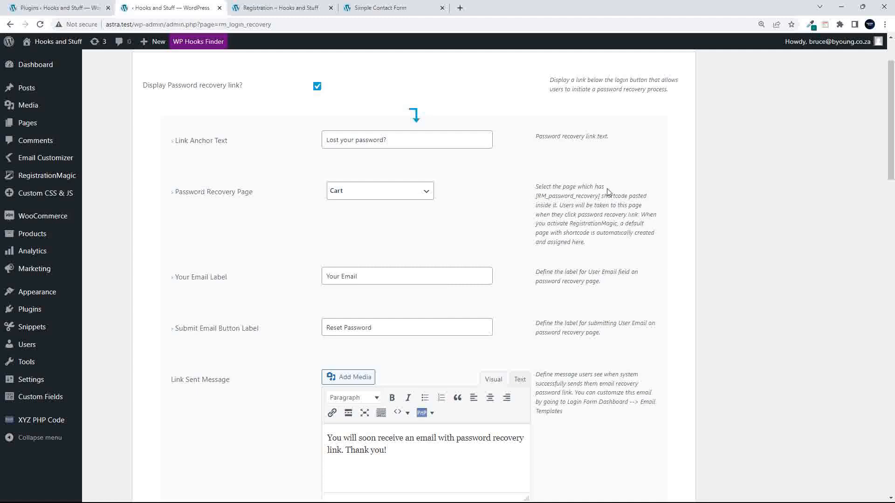
- Read the help text about the RM_password_recovery shortcode and the auto-created page
drag(536, 196, 598, 198)
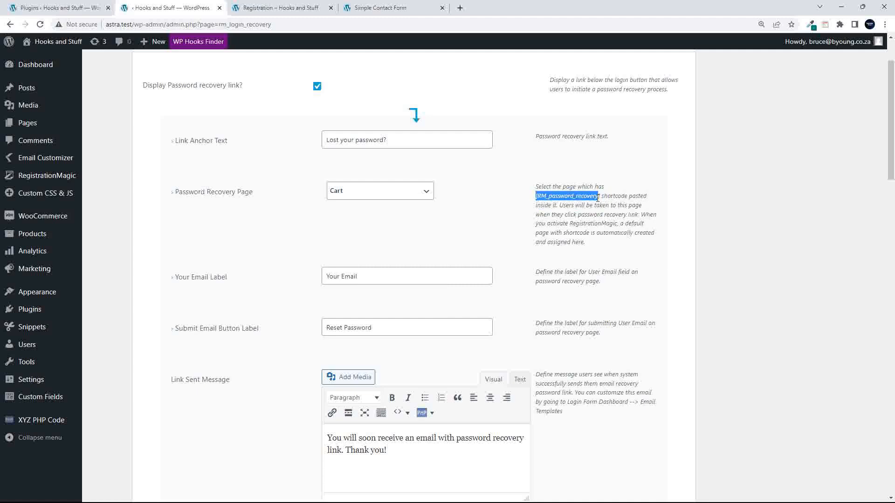
click(556, 206)
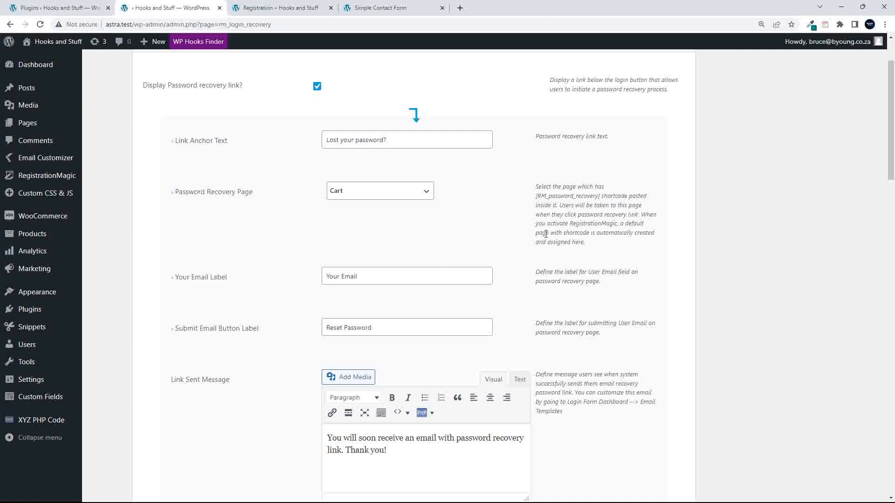
drag(536, 234, 584, 243)
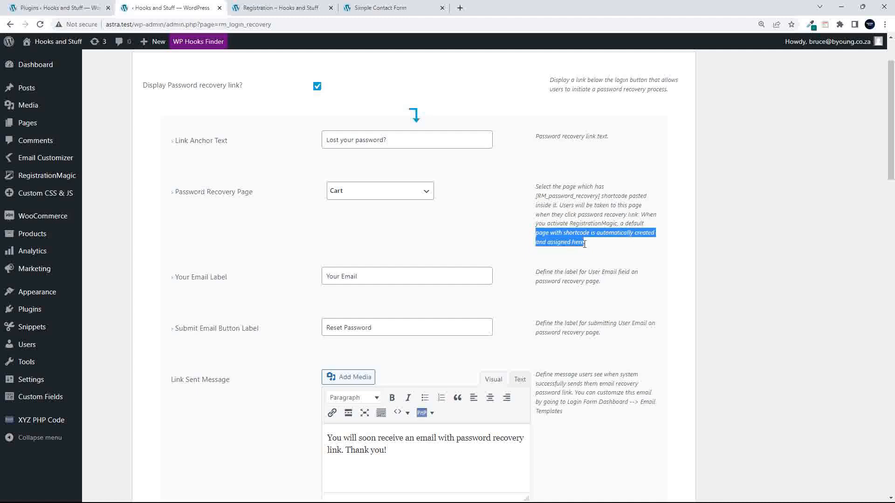
click(596, 247)
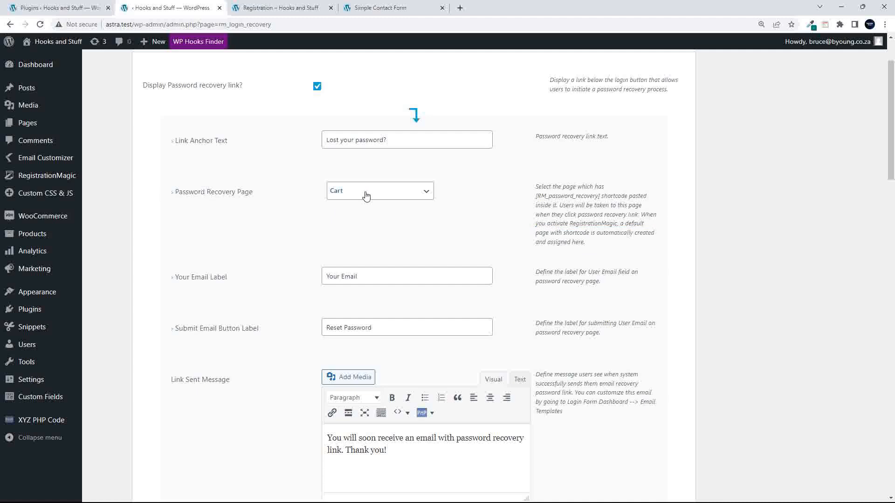
- Review the submit button label and link sent message fields of password recovery
scroll(326, 214, down, 3)
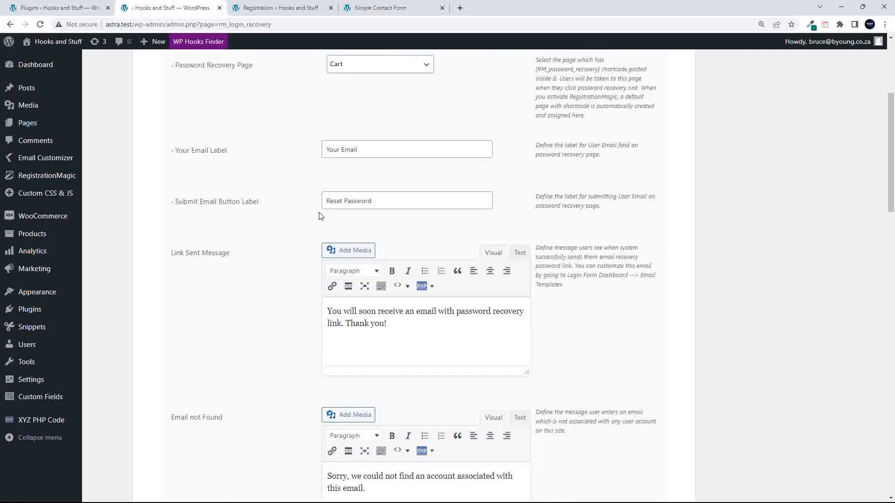
click(384, 188)
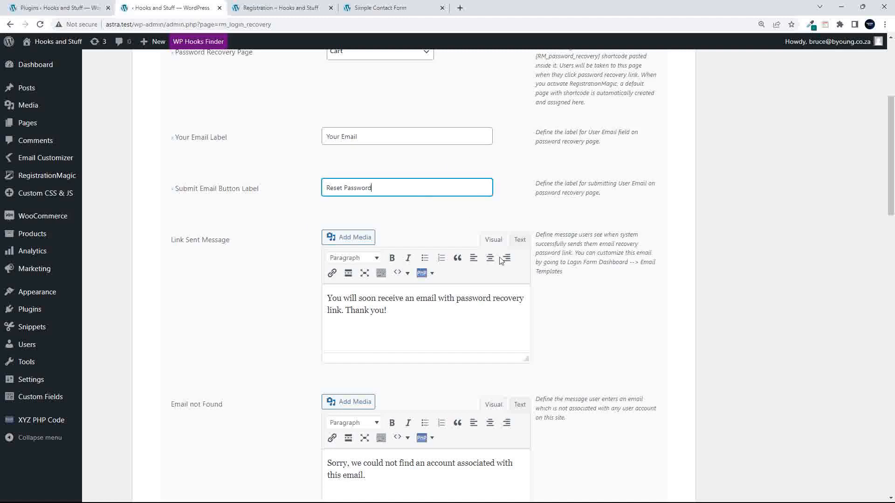
click(445, 313)
scroll(446, 317, down, 3)
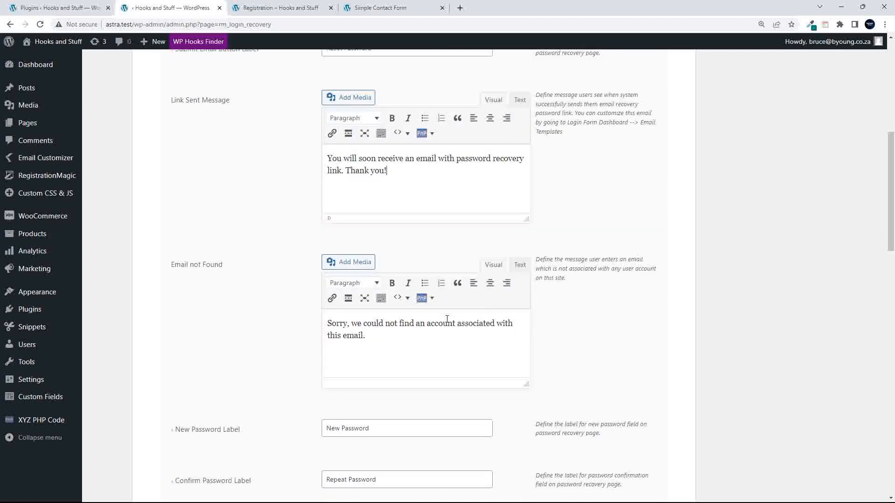
scroll(447, 320, down, 2)
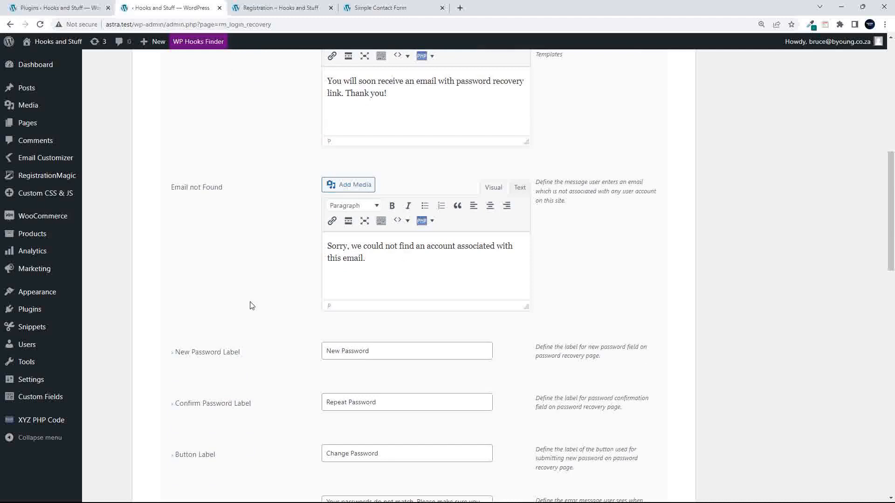
scroll(250, 305, down, 5)
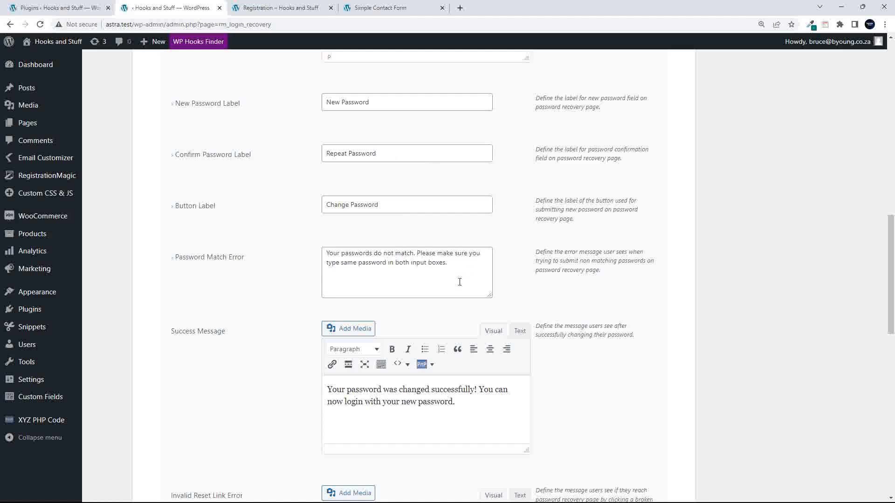
scroll(271, 328, down, 3)
scroll(216, 320, down, 6)
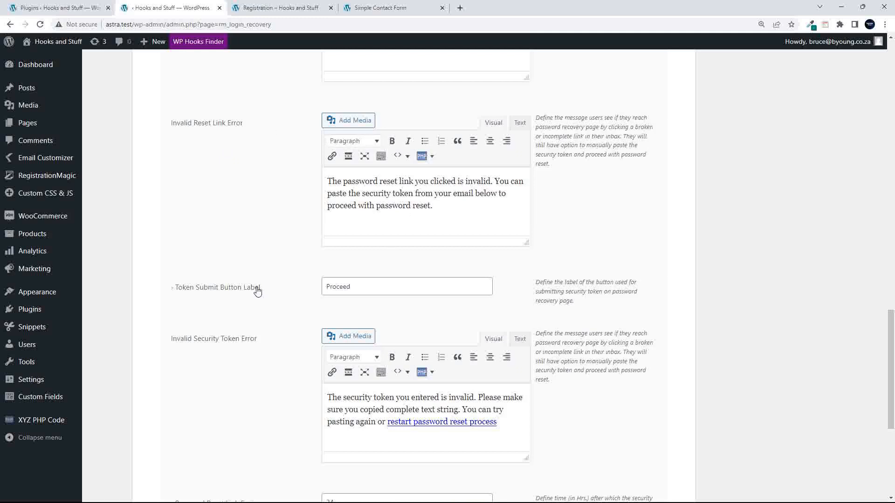
scroll(256, 290, down, 3)
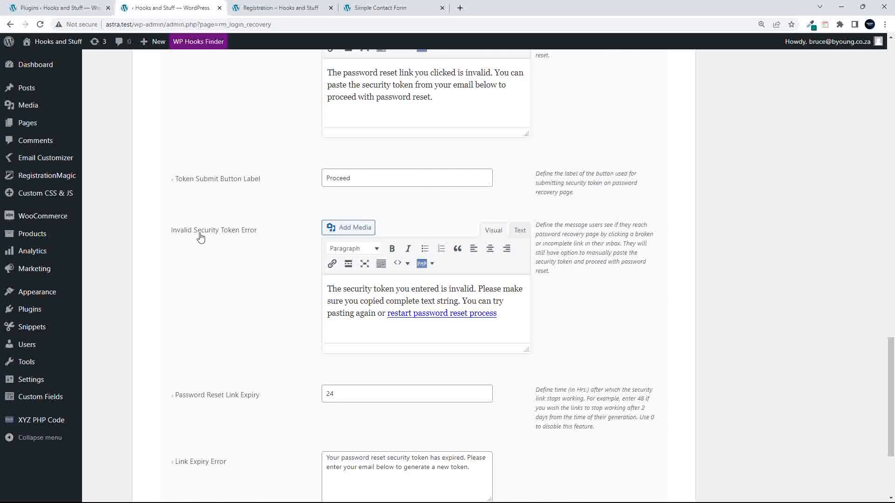
scroll(427, 315, down, 1)
scroll(427, 314, down, 3)
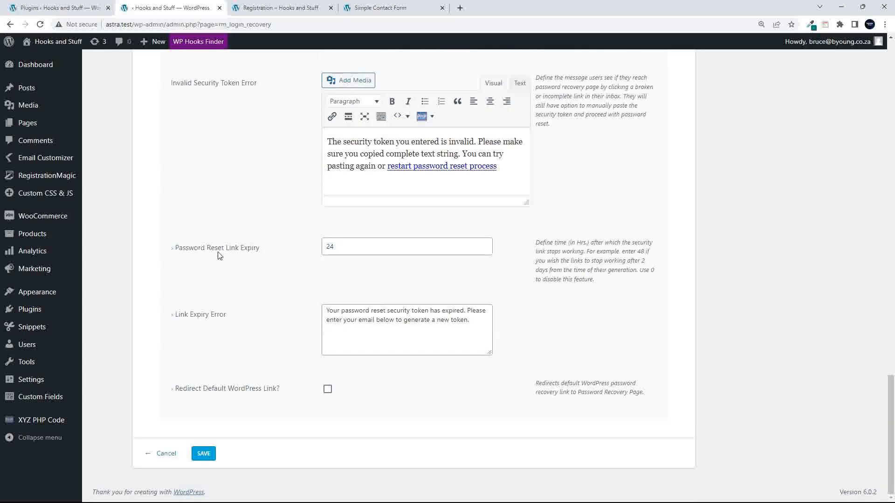
- Check the 24-hour reset link expiry and expiry error message, then Cancel without saving
click(364, 247)
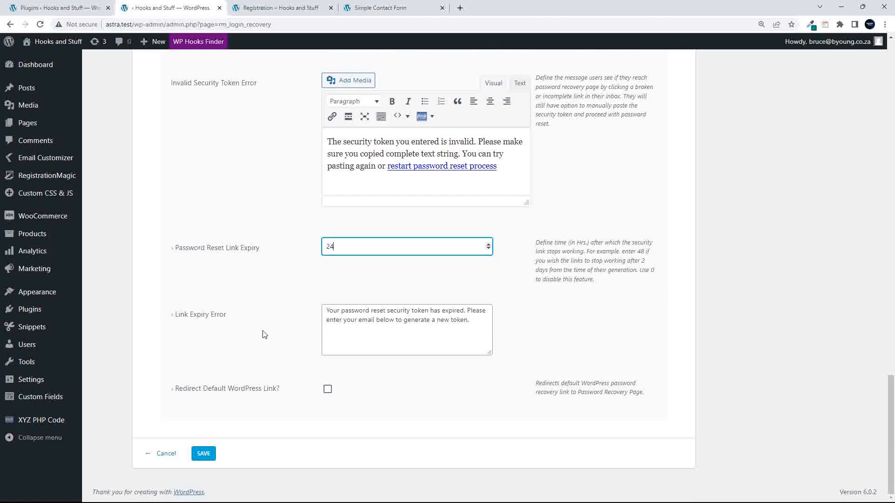
click(403, 340)
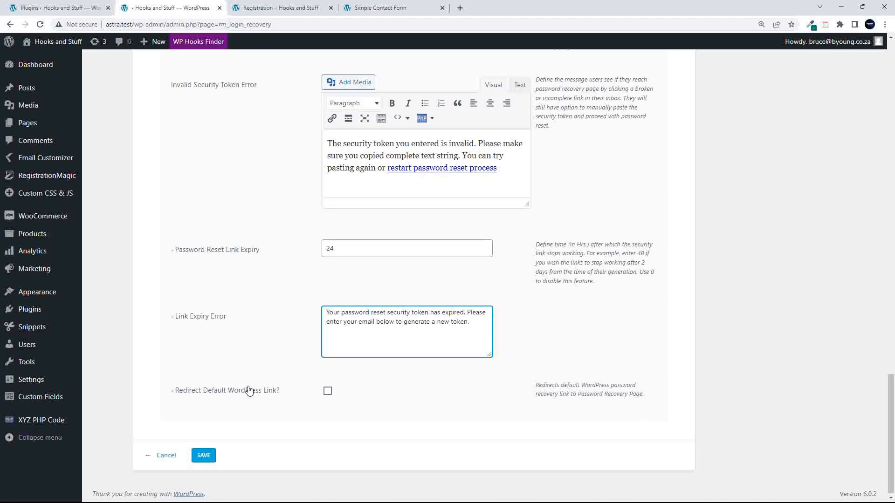
scroll(249, 390, up, 9)
scroll(249, 390, up, 10)
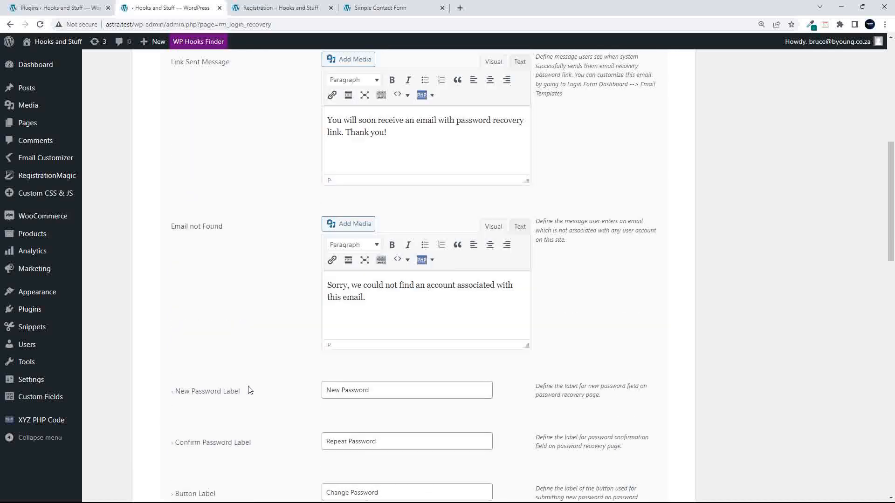
scroll(247, 443, down, 20)
click(166, 454)
scroll(286, 386, up, 12)
scroll(286, 386, down, 4)
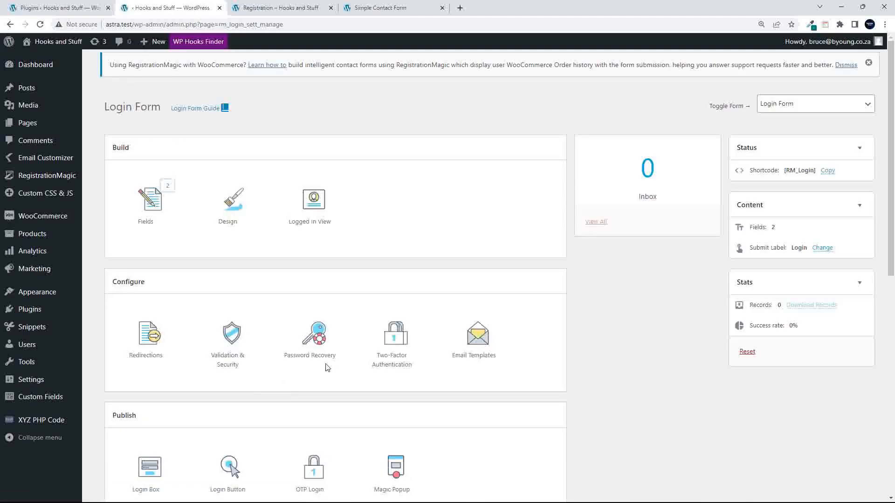
click(402, 362)
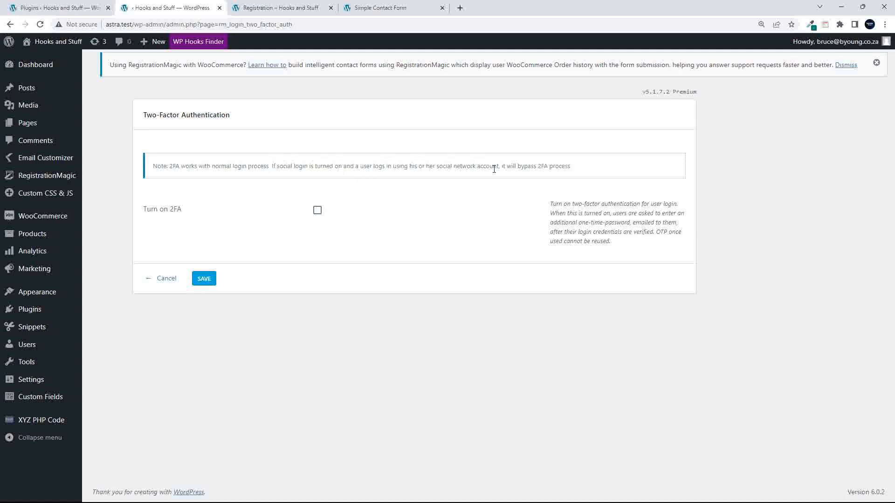
drag(495, 169, 586, 170)
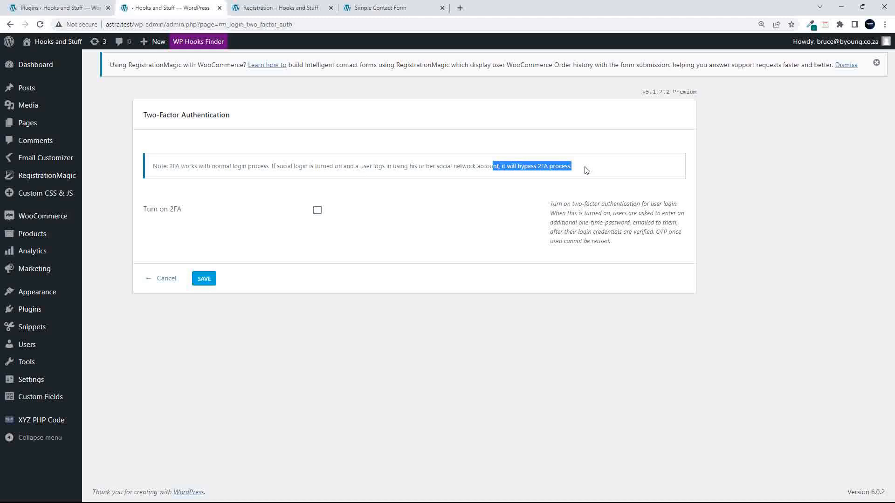
click(322, 234)
click(317, 211)
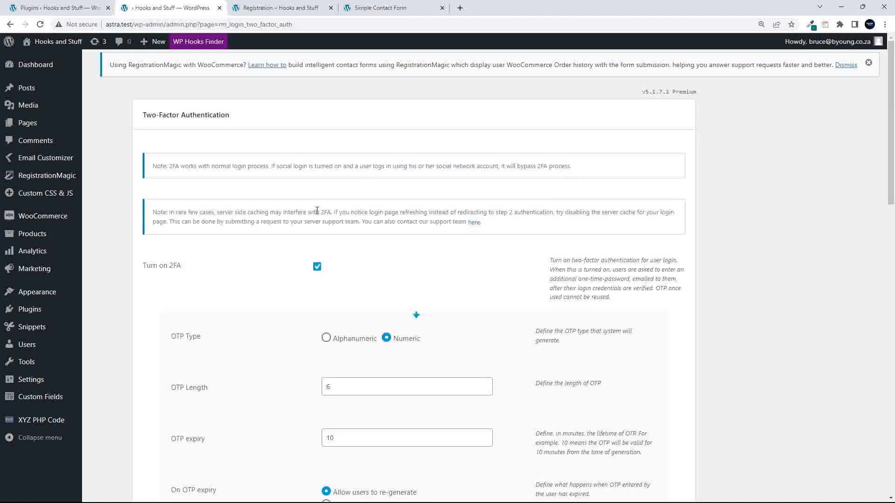
scroll(265, 379, down, 5)
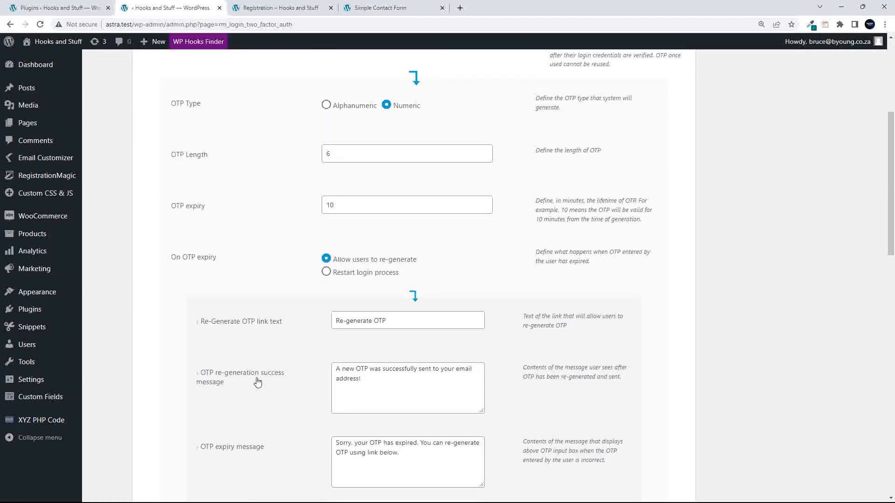
scroll(258, 382, down, 4)
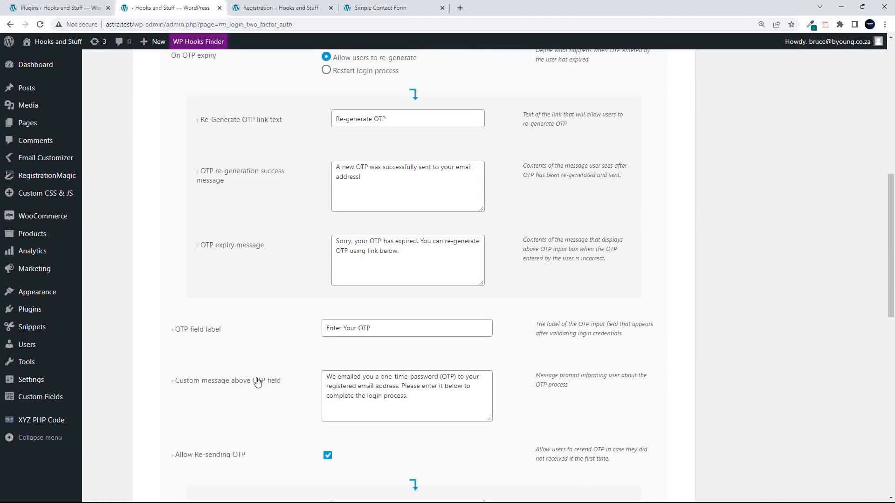
scroll(258, 382, up, 3)
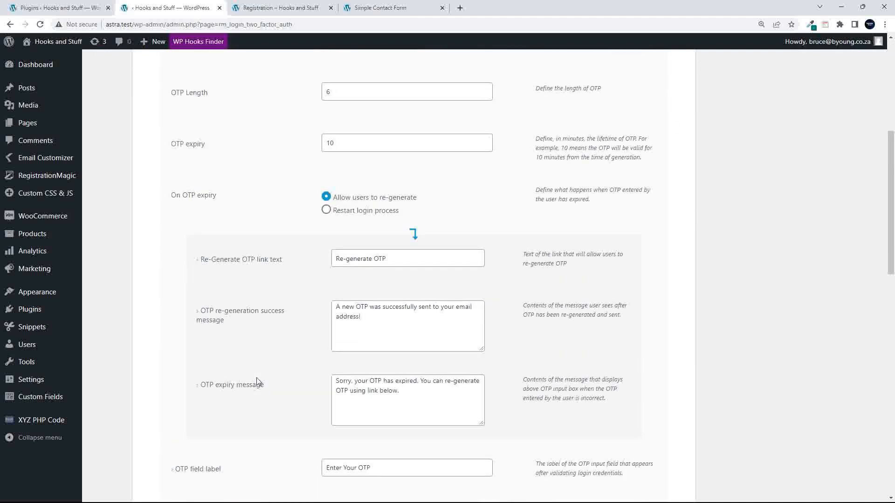
scroll(258, 382, down, 9)
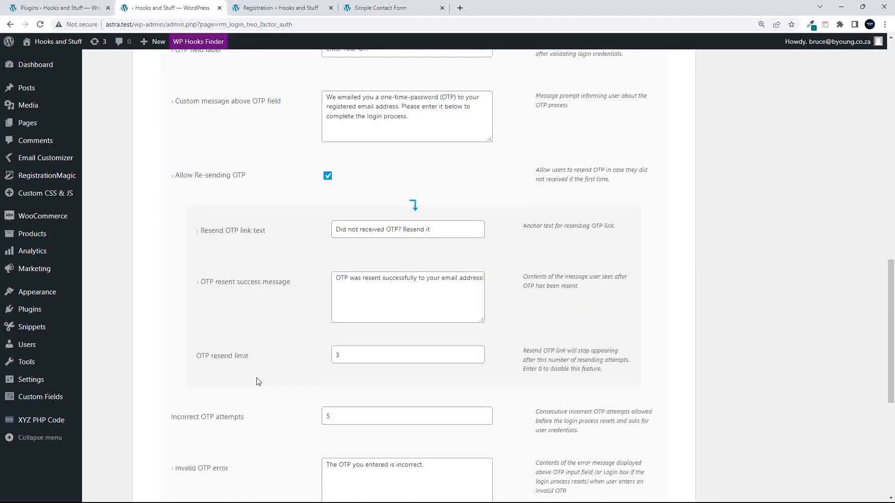
scroll(258, 383, down, 6)
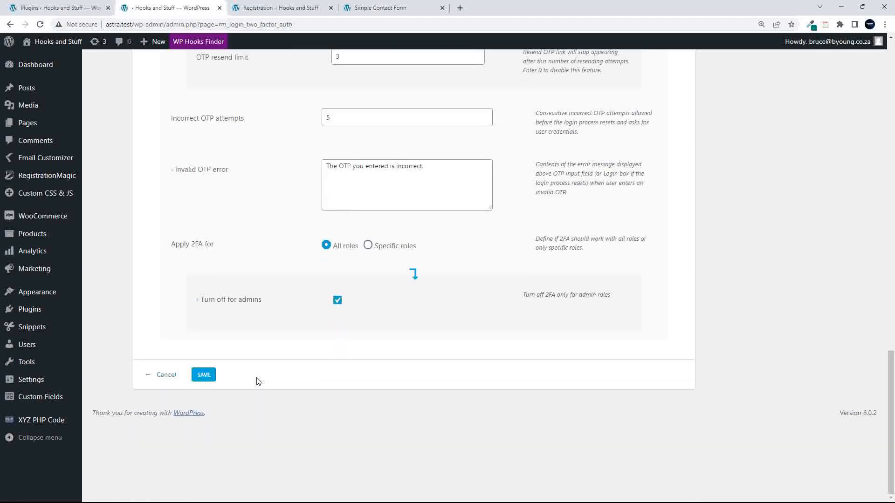
scroll(258, 382, up, 3)
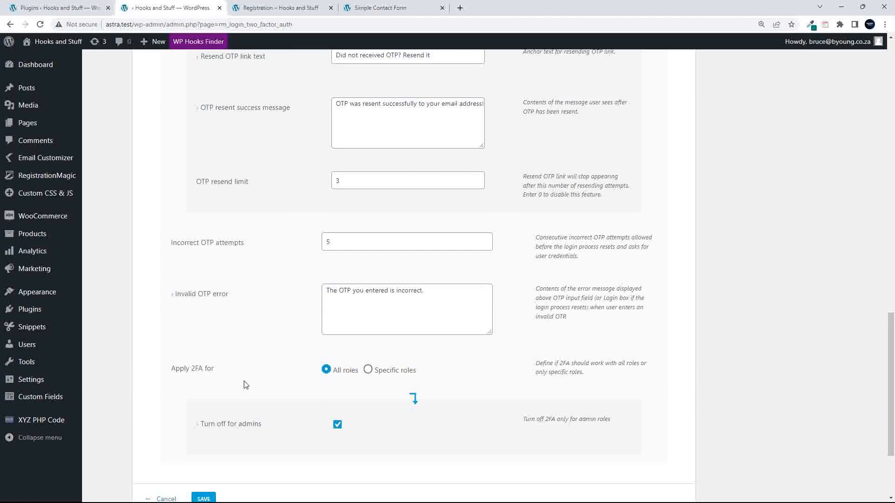
scroll(246, 385, down, 2)
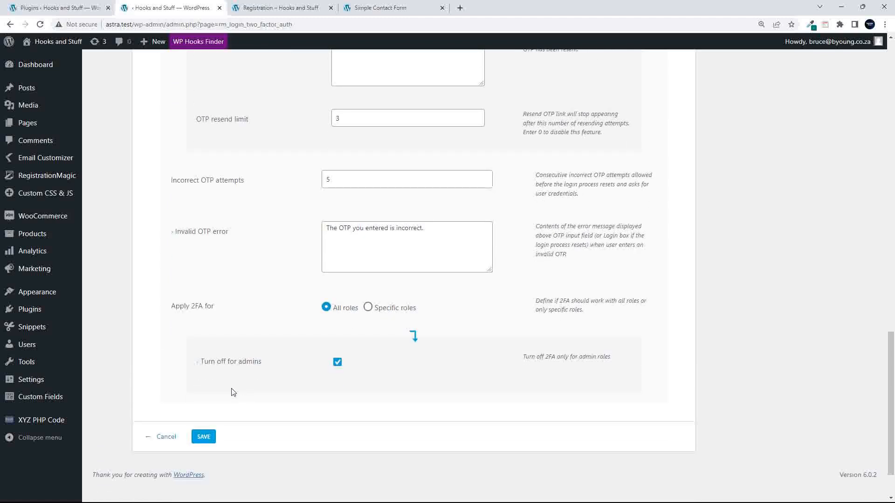
click(167, 439)
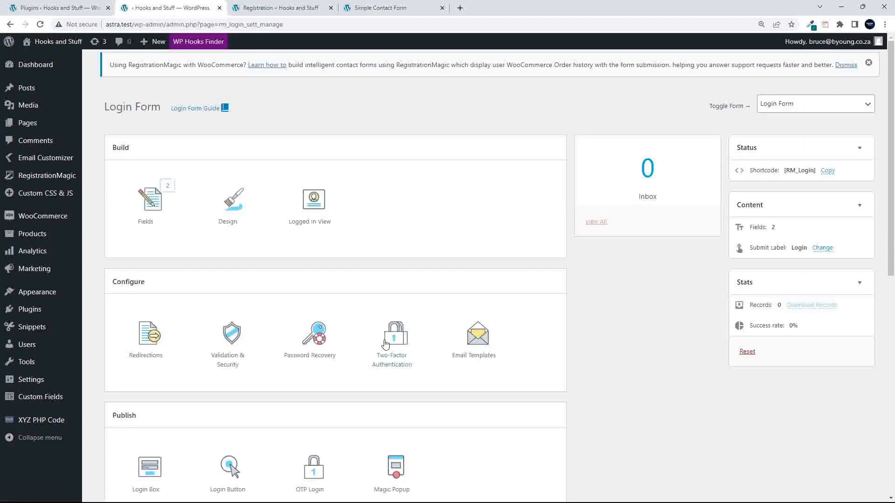
scroll(475, 395, down, 3)
click(484, 213)
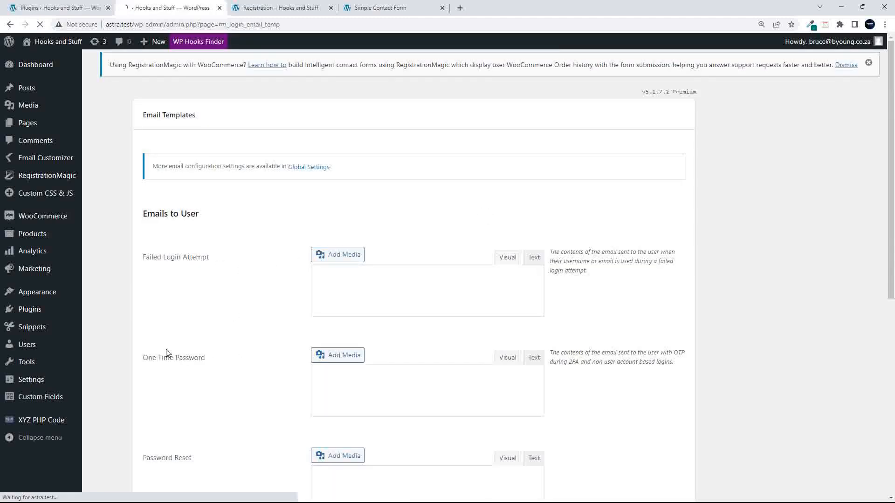
scroll(179, 360, down, 4)
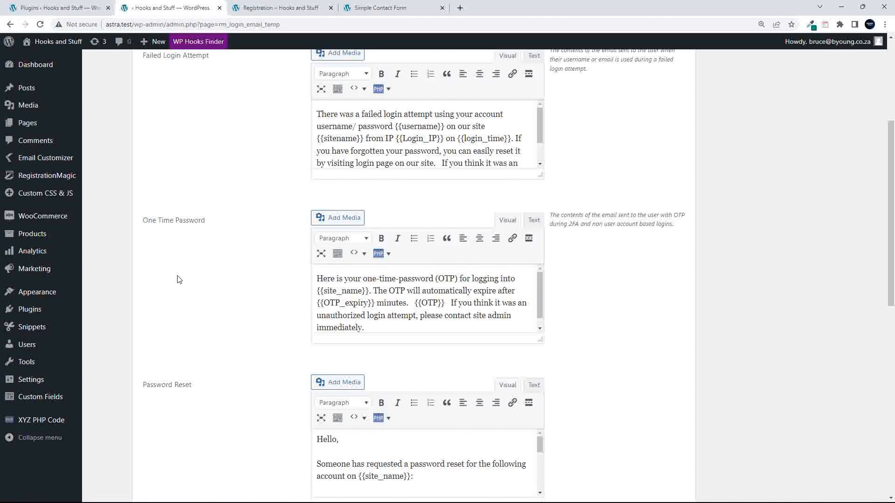
scroll(213, 396, down, 3)
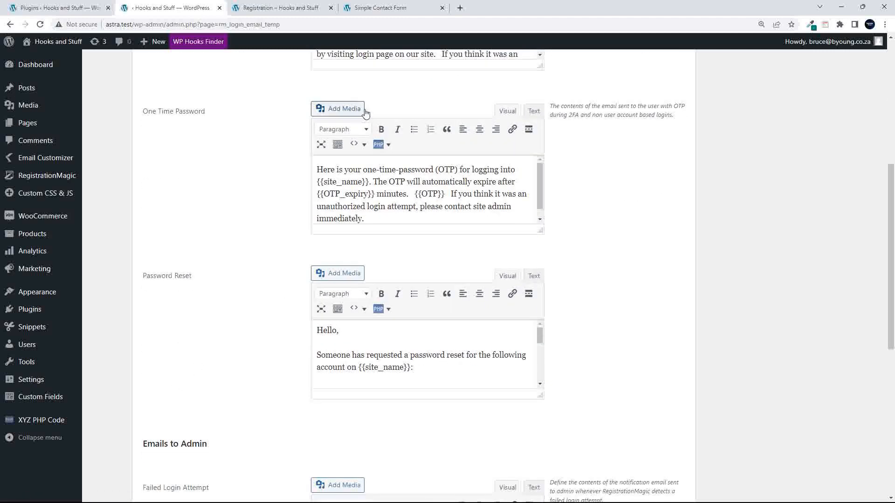
scroll(390, 216, up, 6)
scroll(391, 219, down, 8)
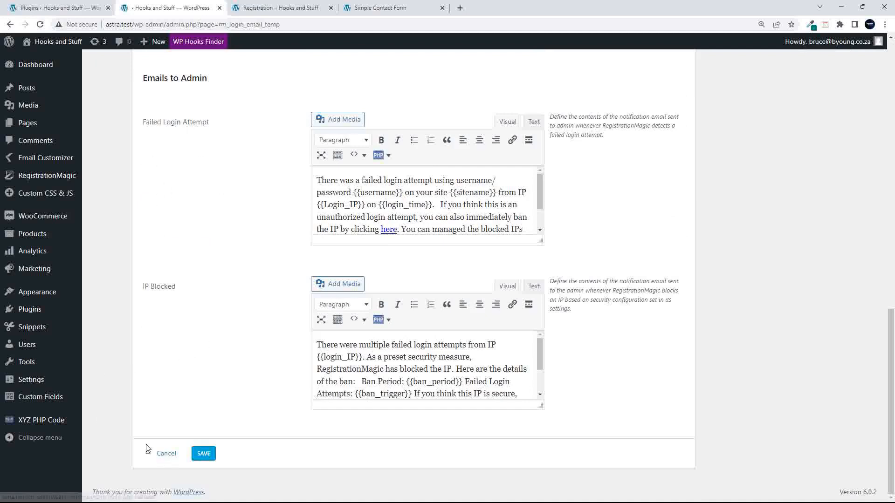
scroll(206, 334, up, 8)
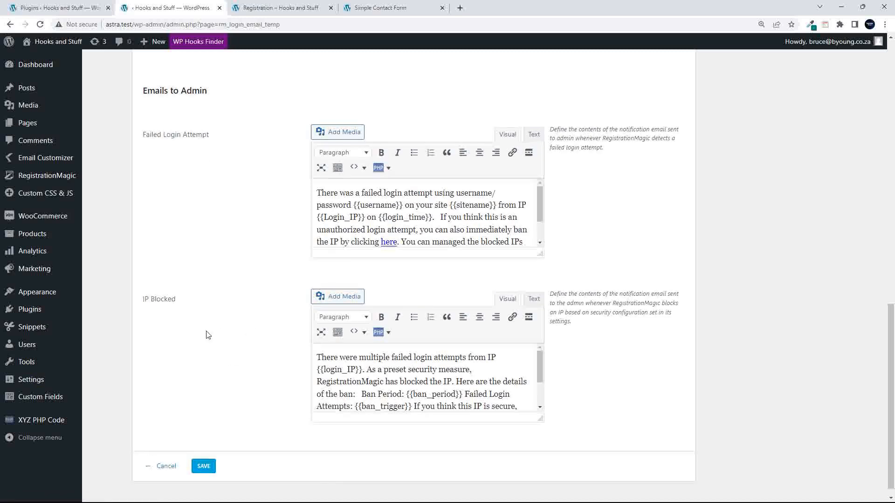
scroll(206, 334, down, 9)
click(166, 454)
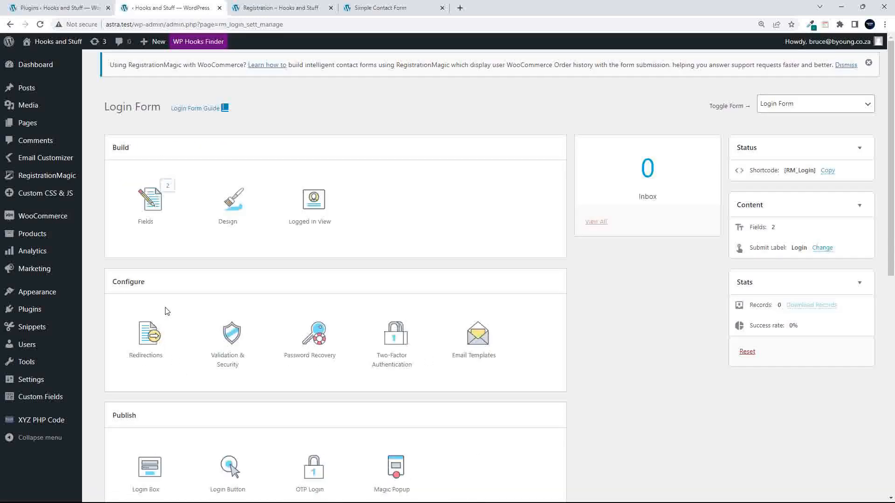
- View the login box shortcode publish window and close it
scroll(266, 341, down, 5)
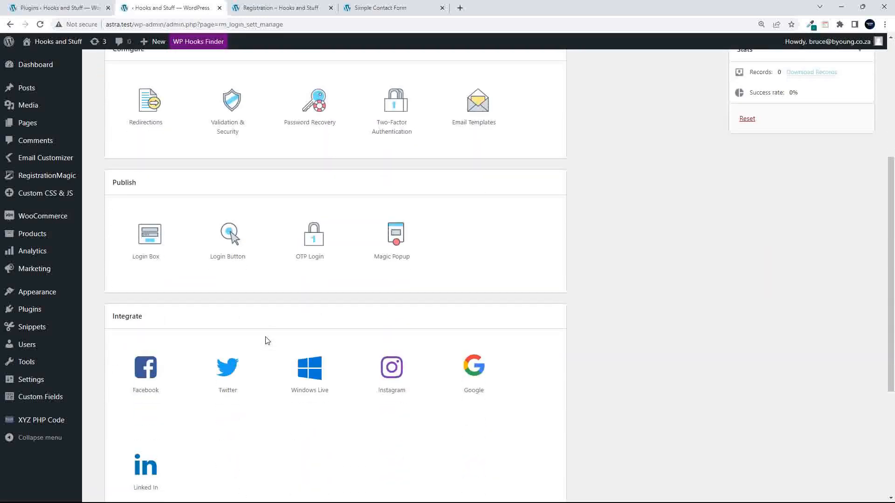
scroll(267, 341, down, 1)
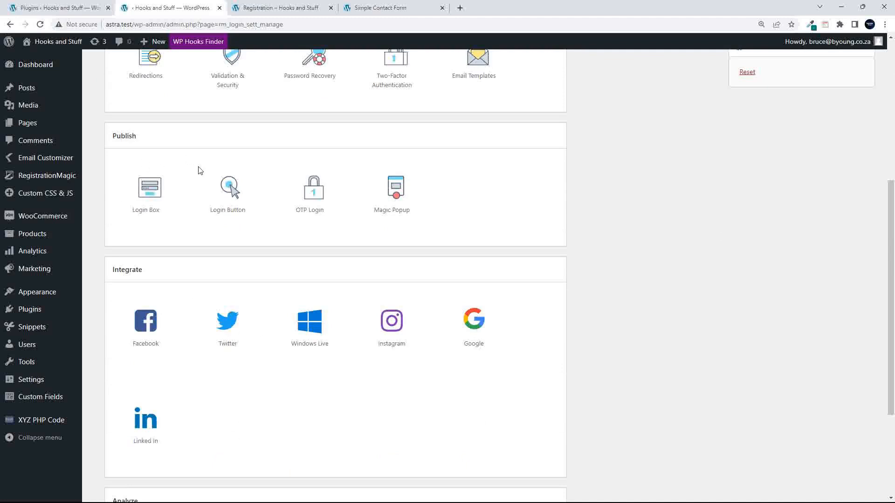
click(154, 197)
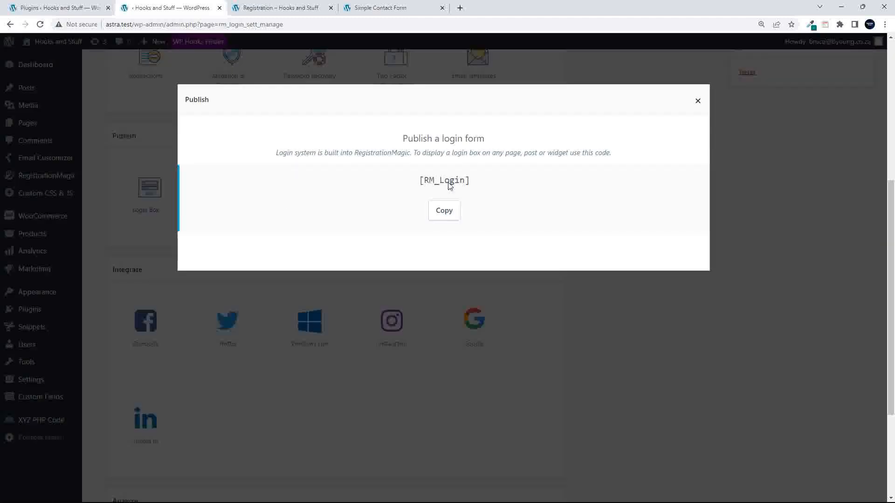
click(698, 105)
- Review the Login Button widget publishing options and close that window
click(234, 196)
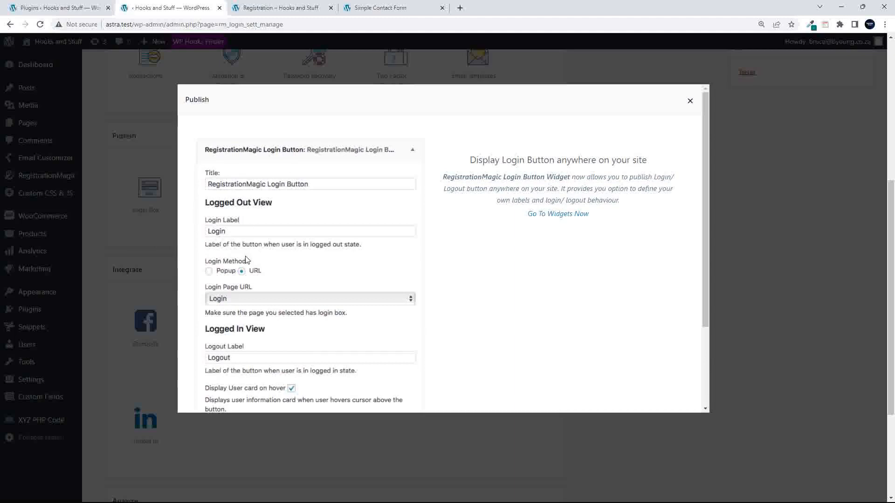
scroll(247, 260, down, 2)
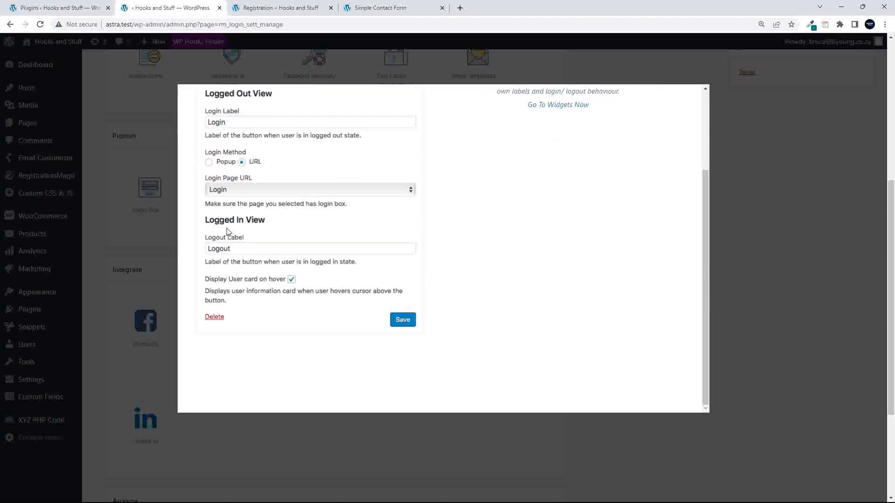
scroll(233, 253, down, 2)
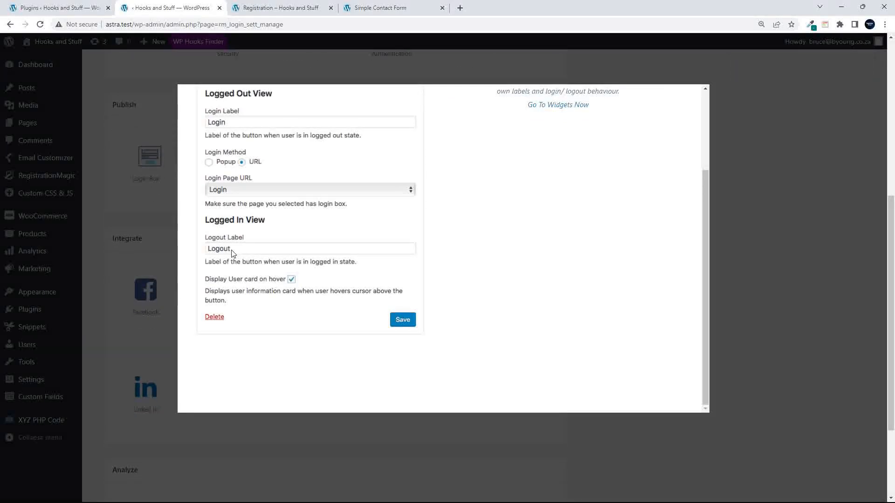
scroll(233, 253, up, 3)
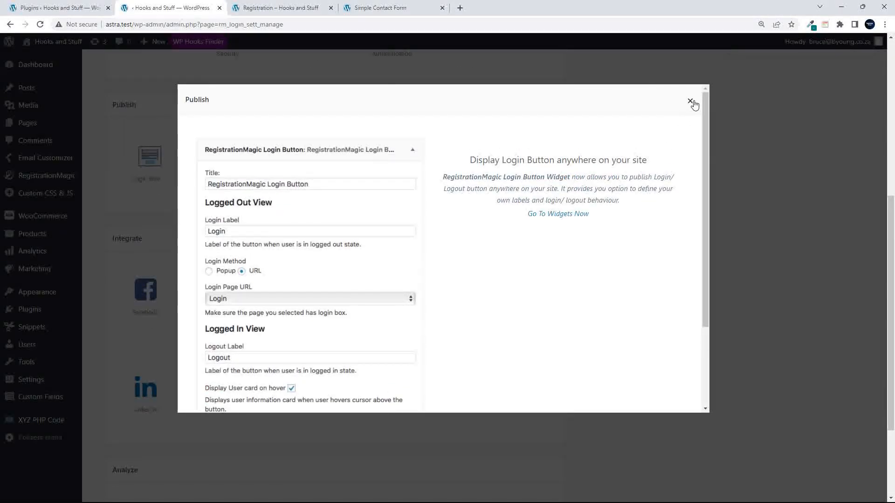
scroll(609, 208, down, 3)
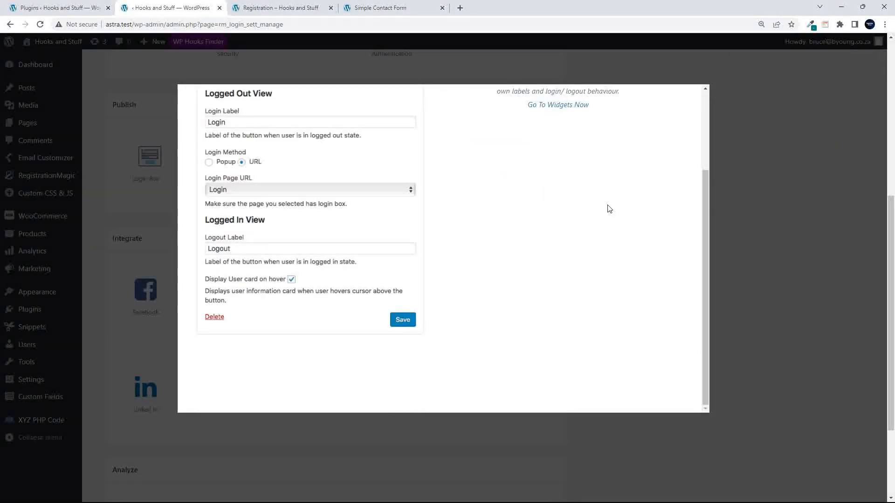
scroll(609, 208, up, 5)
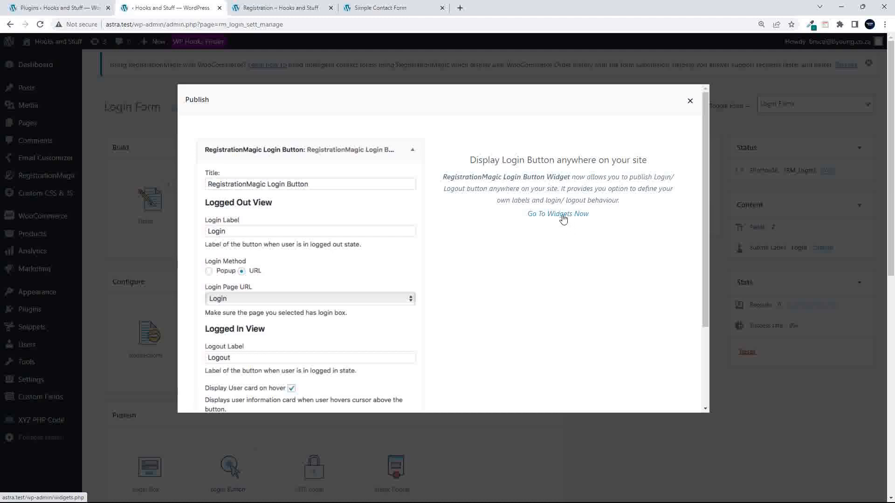
click(690, 101)
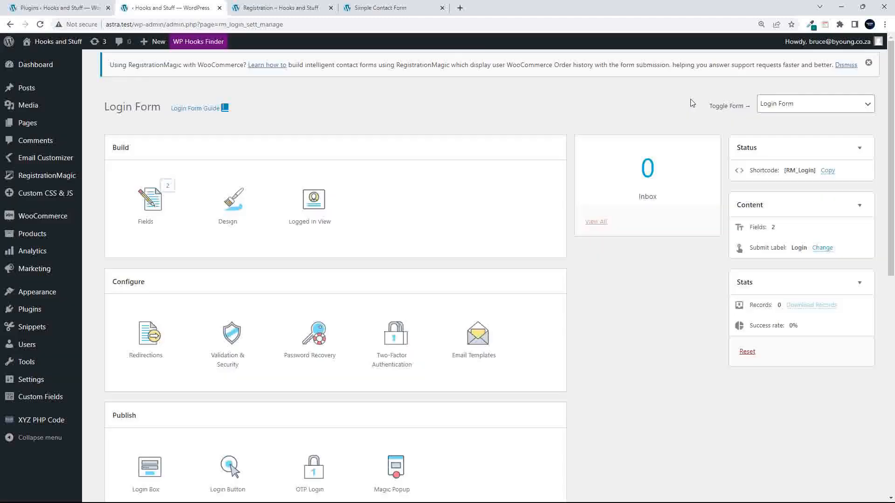
scroll(419, 326, down, 5)
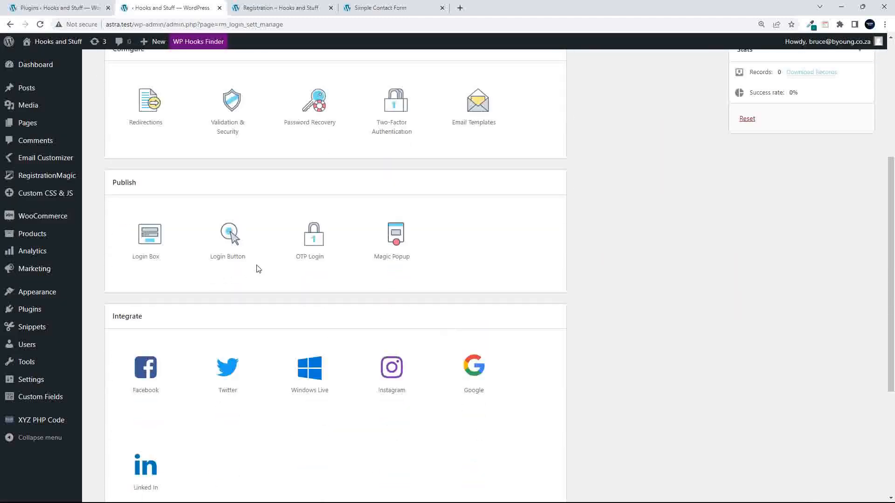
- View and close the OTP Login and Magic Popup publishing details
click(314, 246)
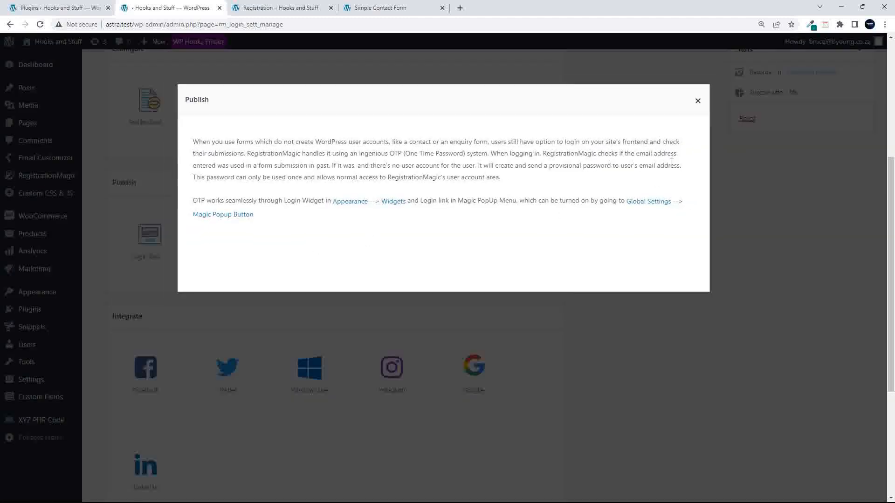
click(697, 102)
click(396, 233)
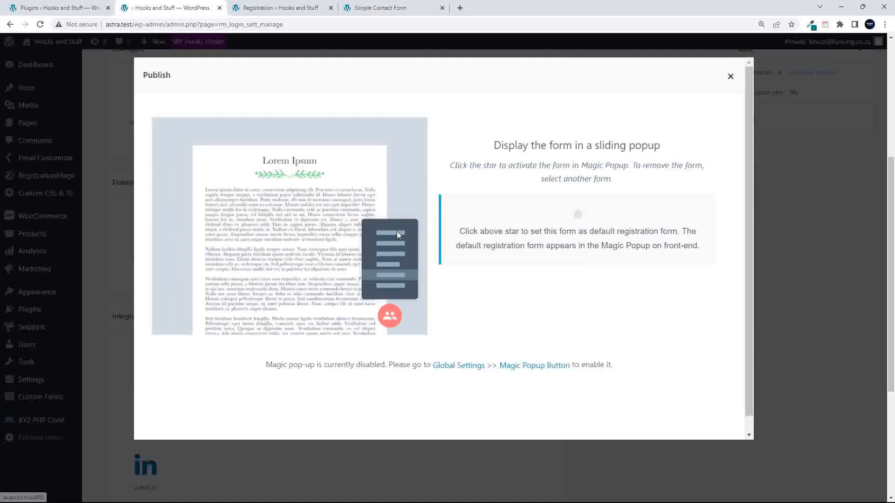
click(690, 101)
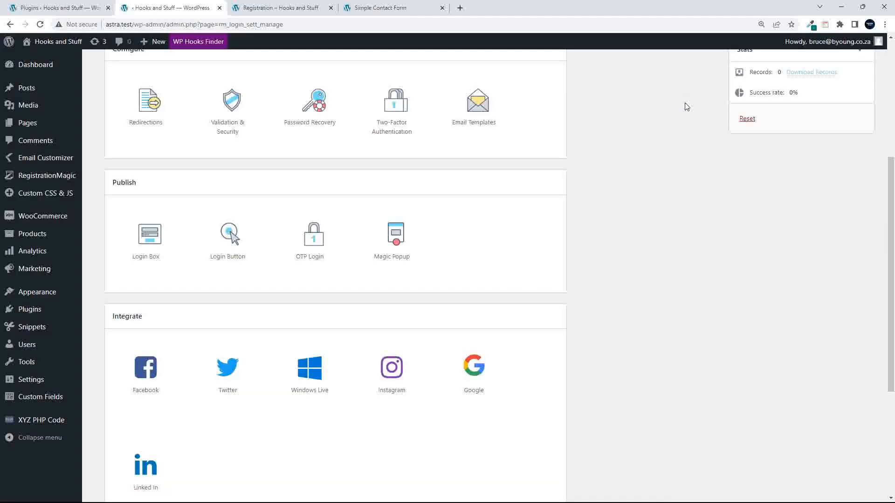
scroll(422, 280, down, 4)
scroll(421, 279, down, 2)
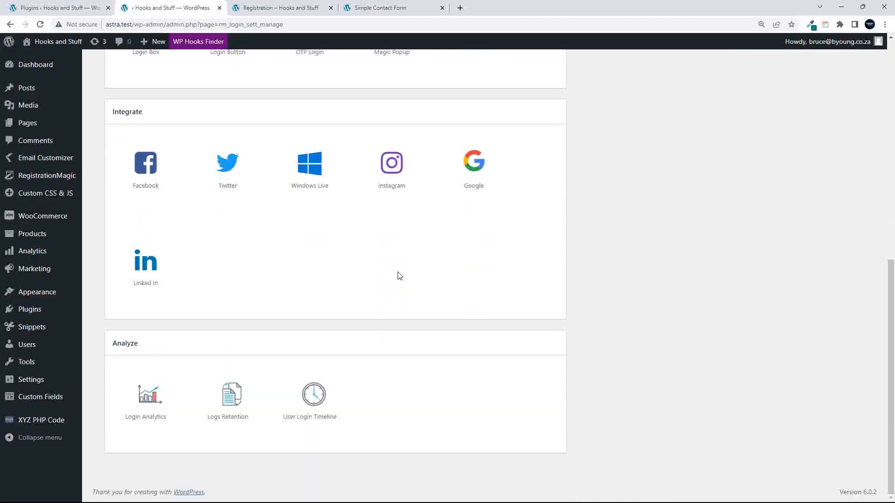
click(144, 179)
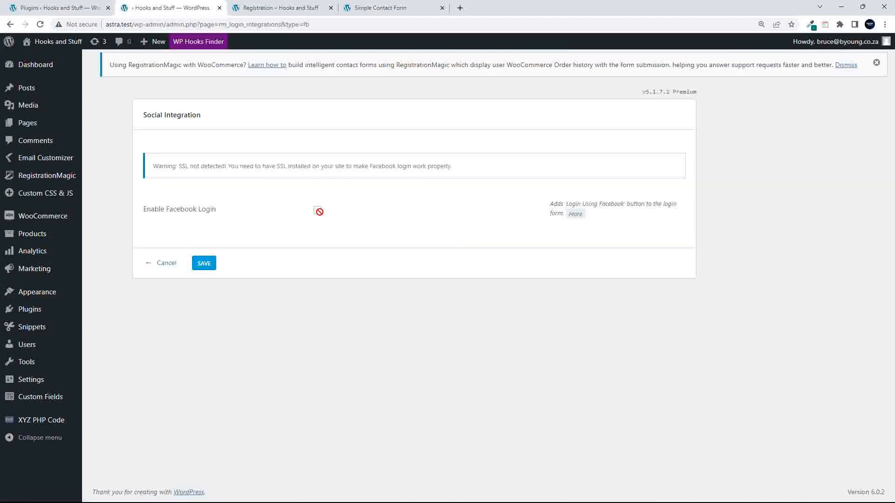
drag(179, 166, 225, 167)
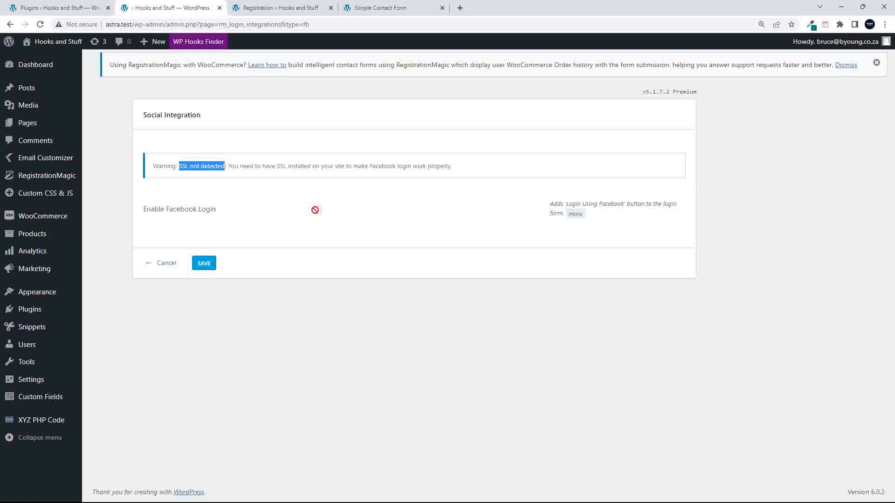
click(10, 24)
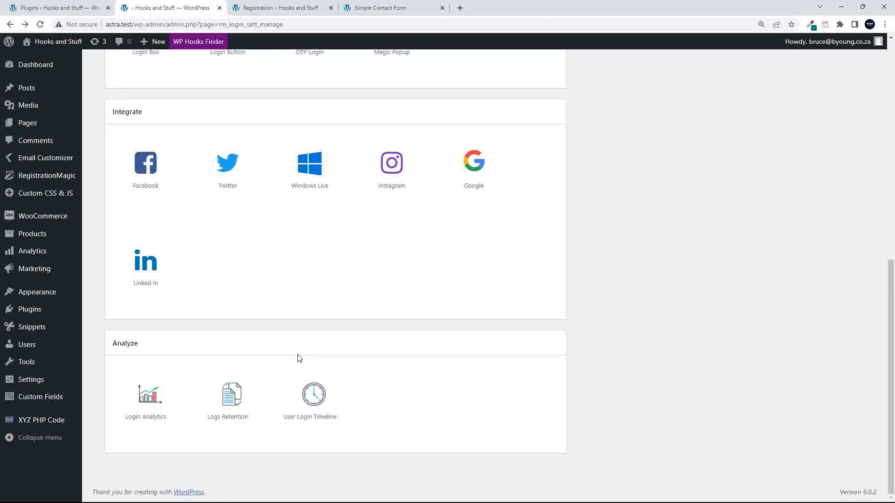
- Glance at Login Analytics, then open the User Manager from User Login Timeline in a new tab
click(140, 402)
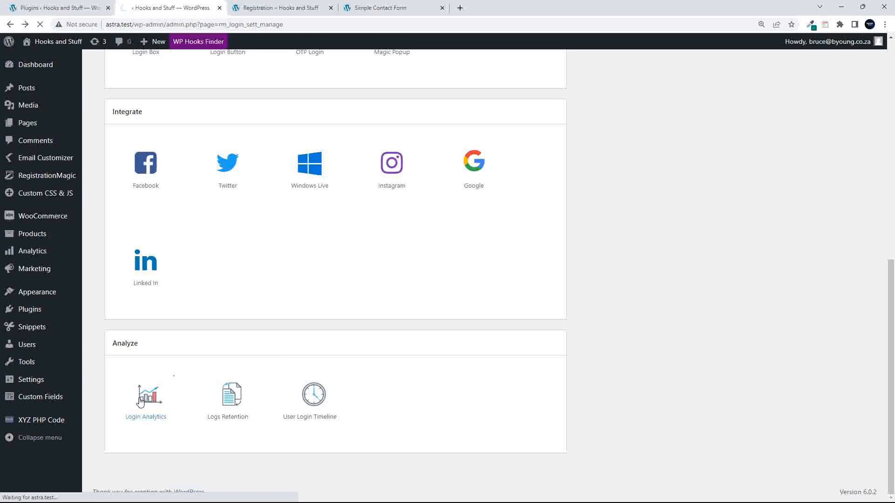
scroll(475, 332, down, 2)
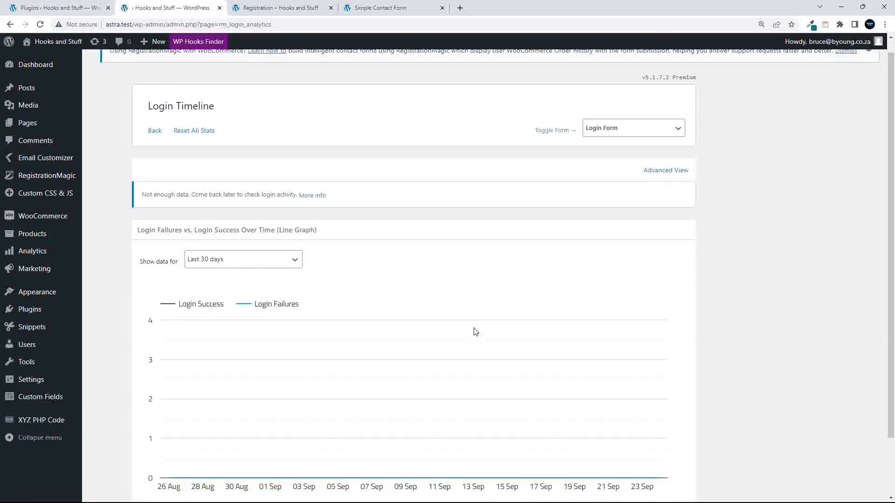
scroll(474, 332, up, 2)
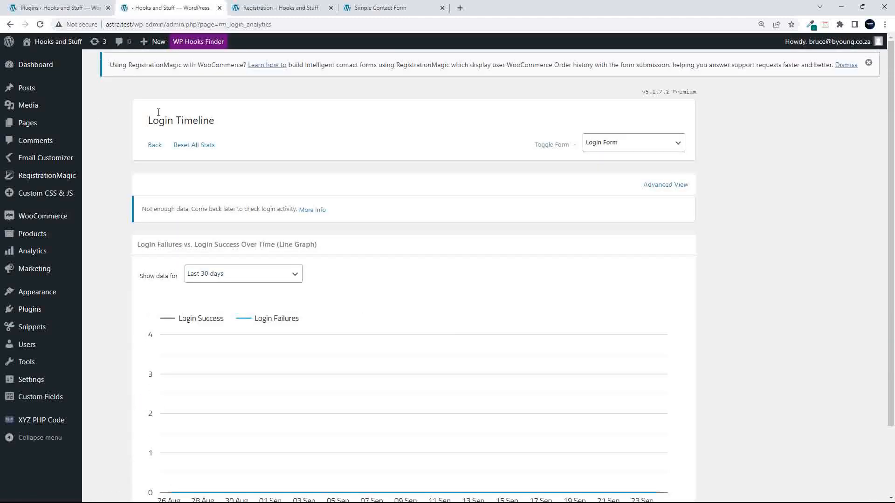
click(9, 23)
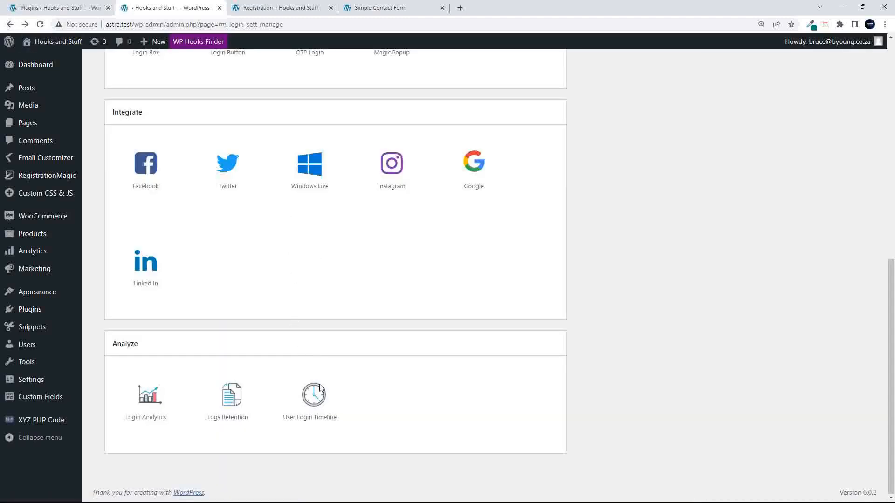
click(310, 406)
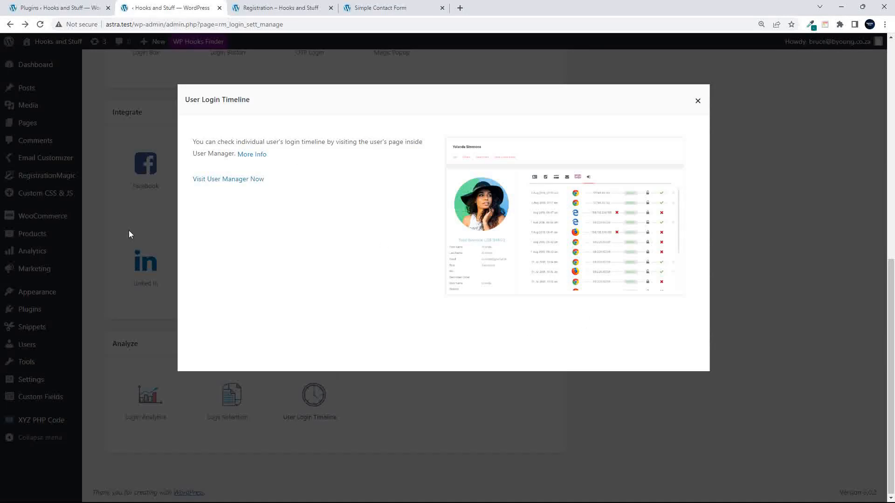
click(223, 180)
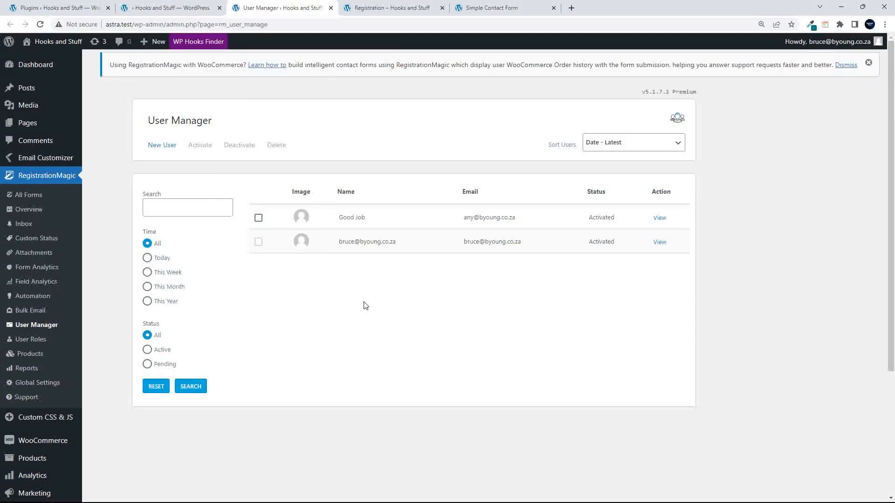
- Open the first user's profile and browse its submissions, payments, emails and WooCommerce orders
click(659, 219)
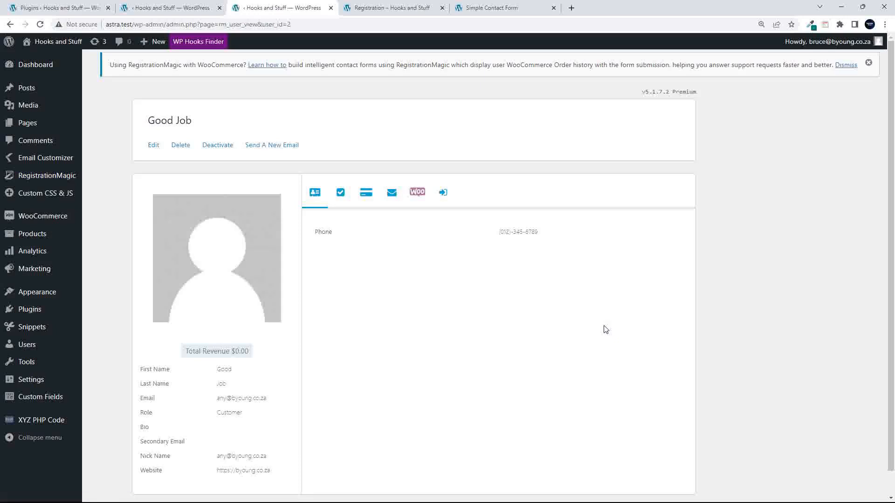
scroll(489, 359, down, 1)
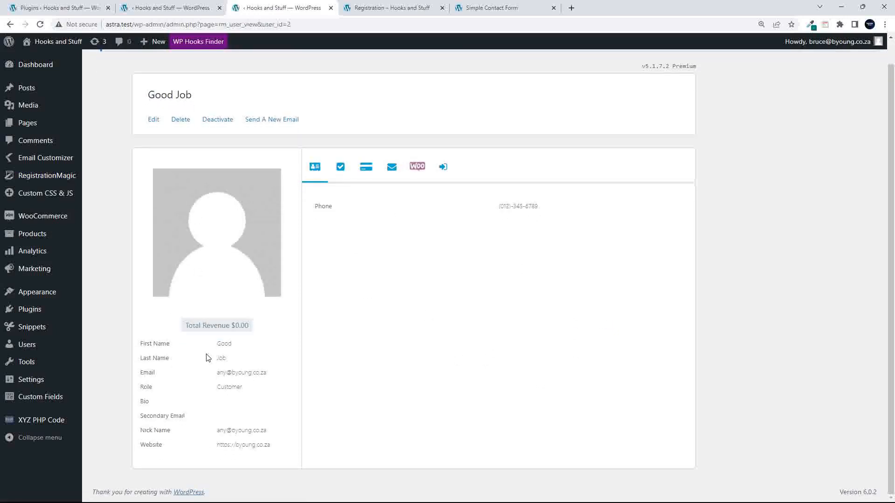
click(341, 172)
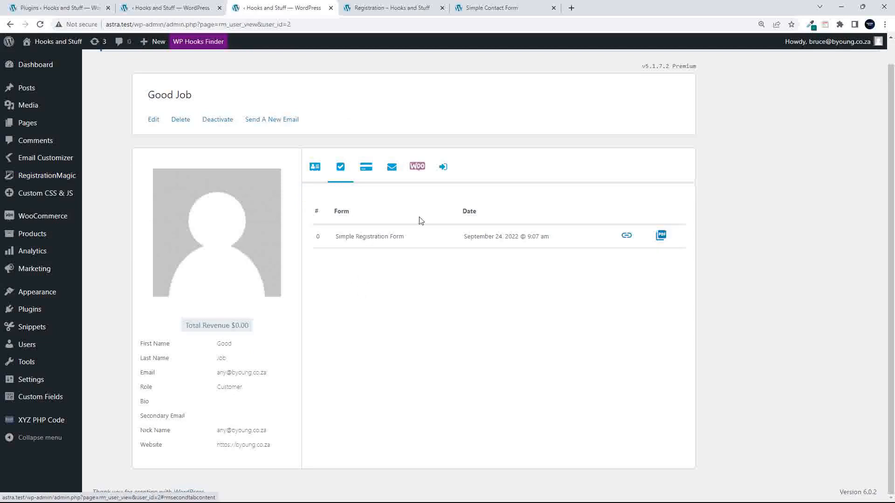
click(369, 173)
click(393, 173)
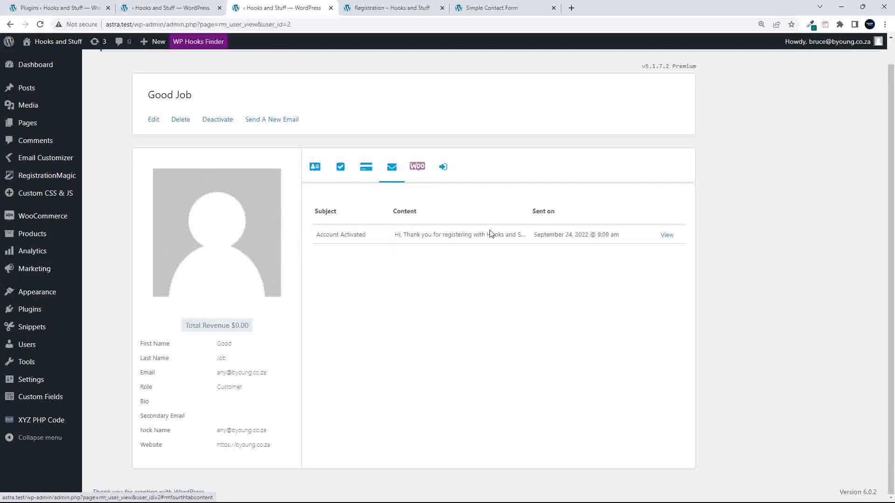
click(418, 169)
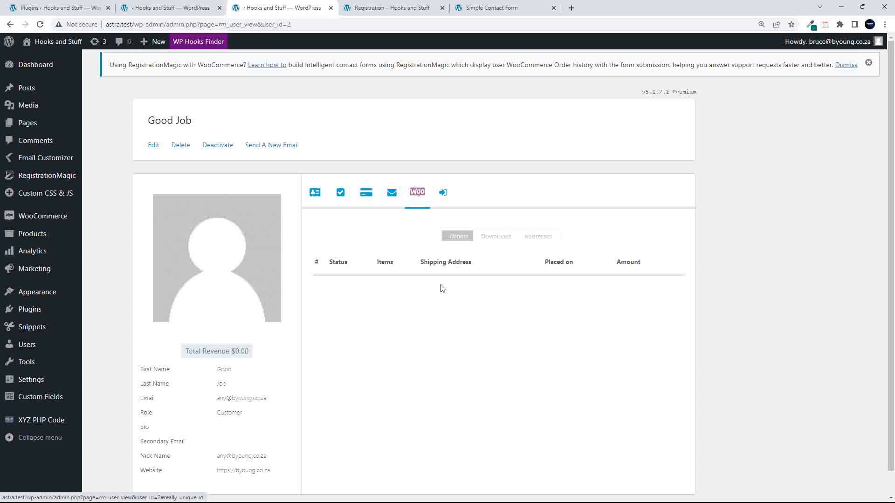
scroll(419, 329, down, 1)
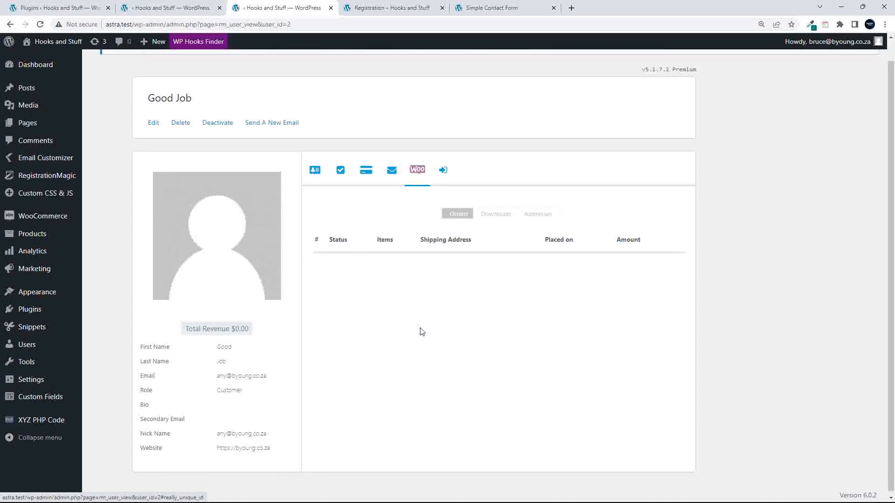
scroll(410, 289, up, 1)
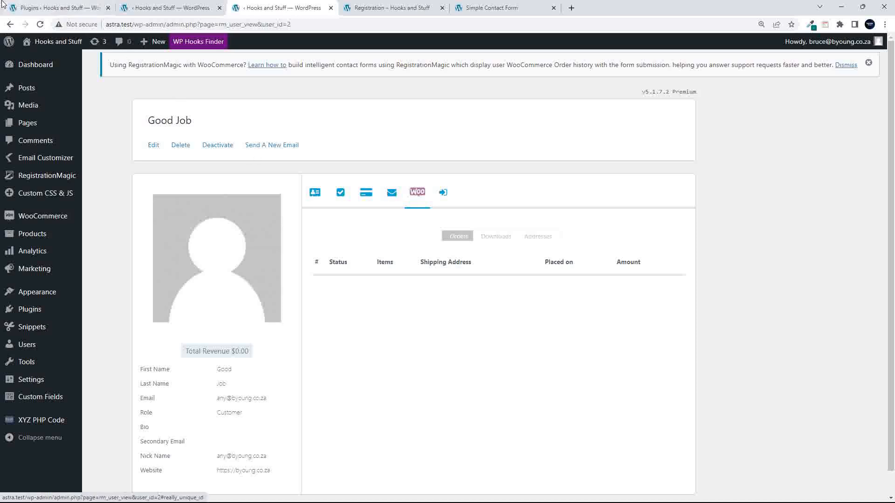
- Return to the Login Form settings tab and close the User Login Timeline window
click(11, 25)
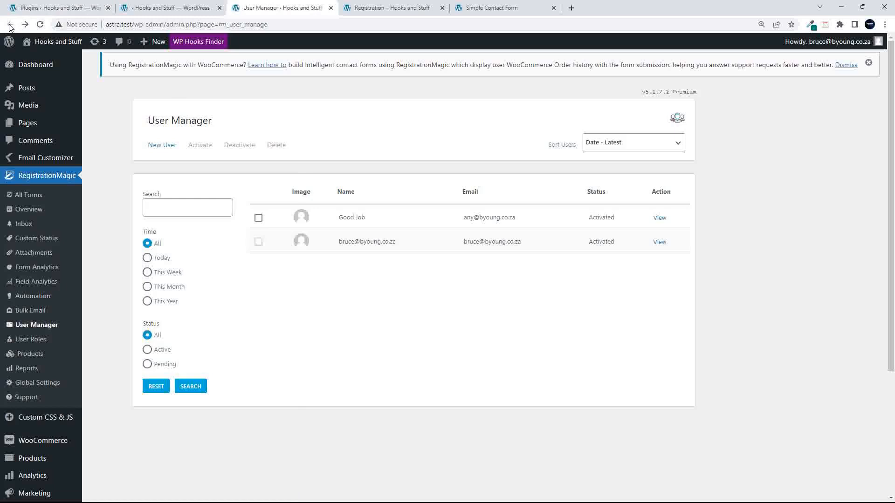
click(155, 10)
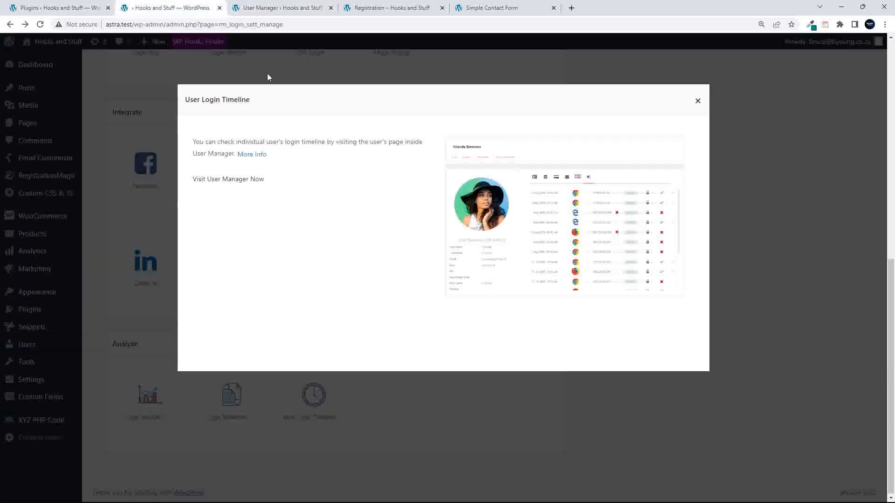
click(698, 102)
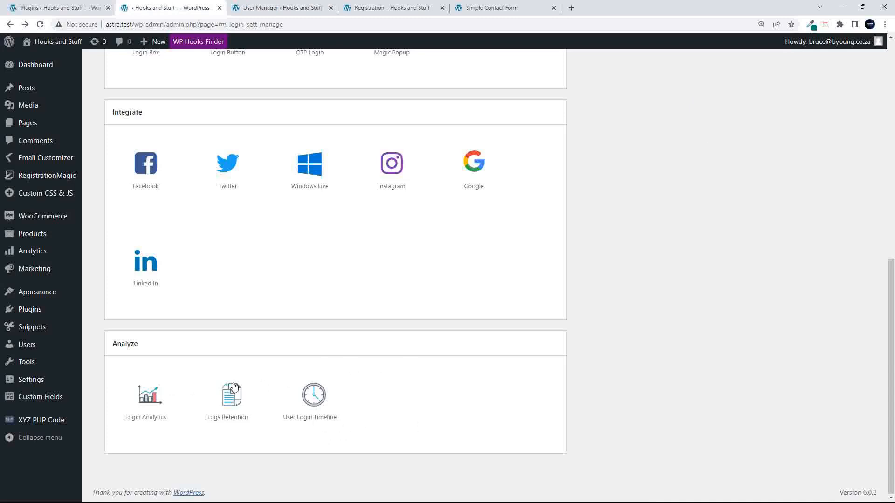
scroll(421, 396, up, 10)
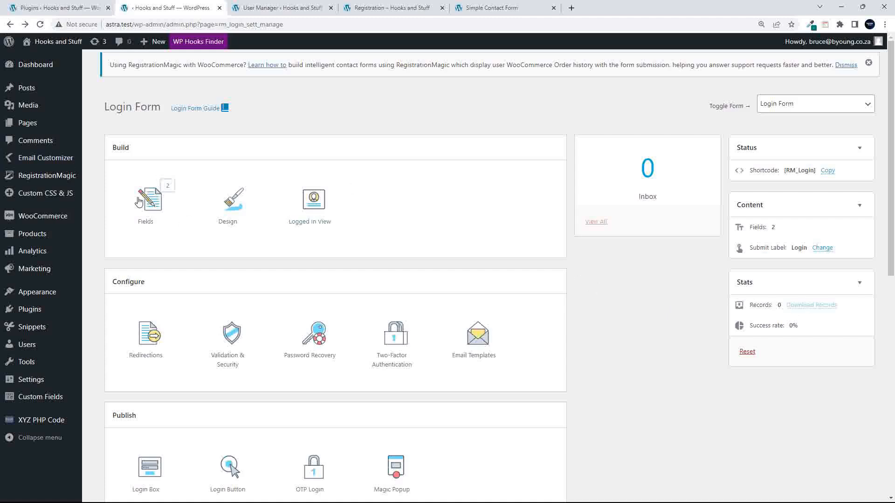
- From the All Forms list, open the Simple Contact Form dashboard and scroll through its options
click(46, 179)
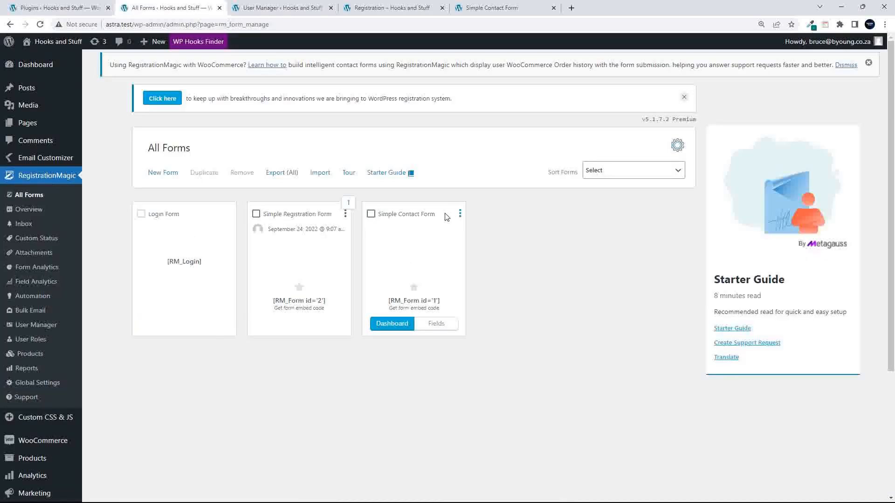
click(406, 328)
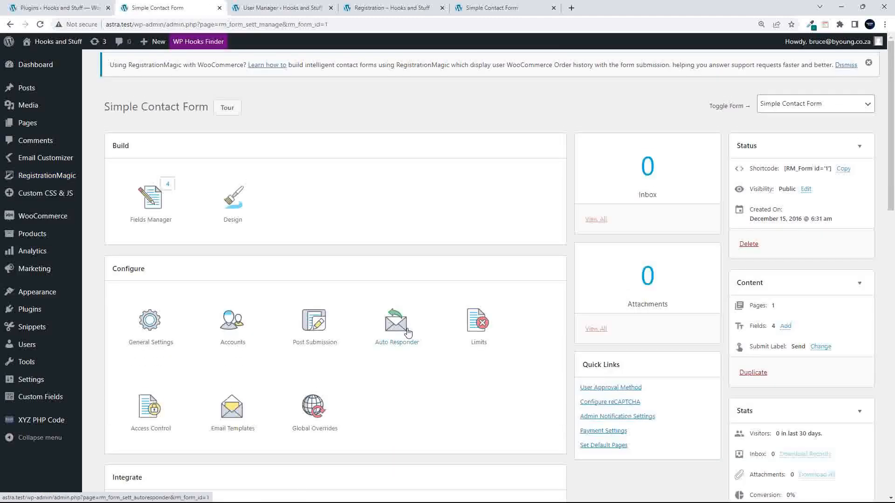
scroll(408, 331, down, 10)
scroll(408, 332, down, 4)
scroll(407, 332, up, 13)
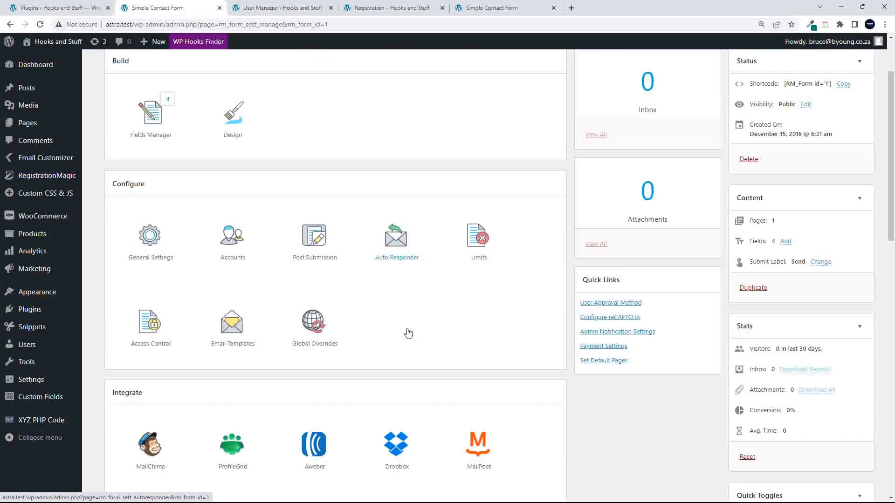
scroll(407, 332, up, 1)
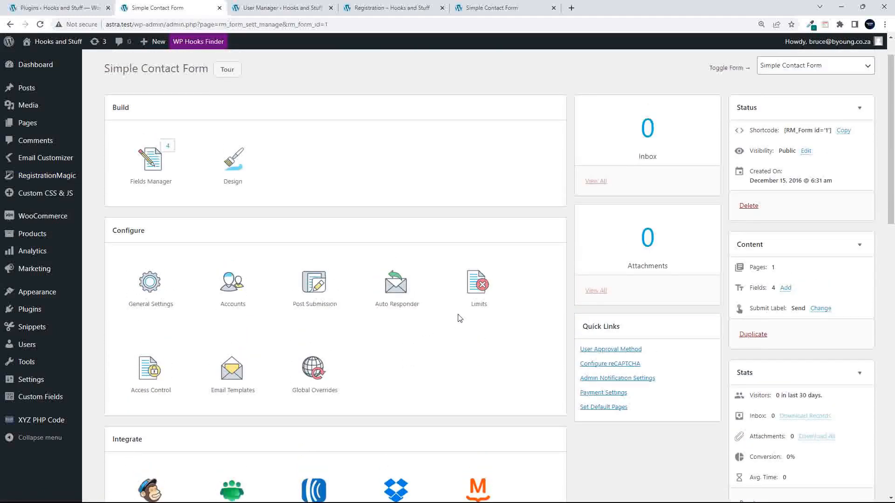
click(155, 290)
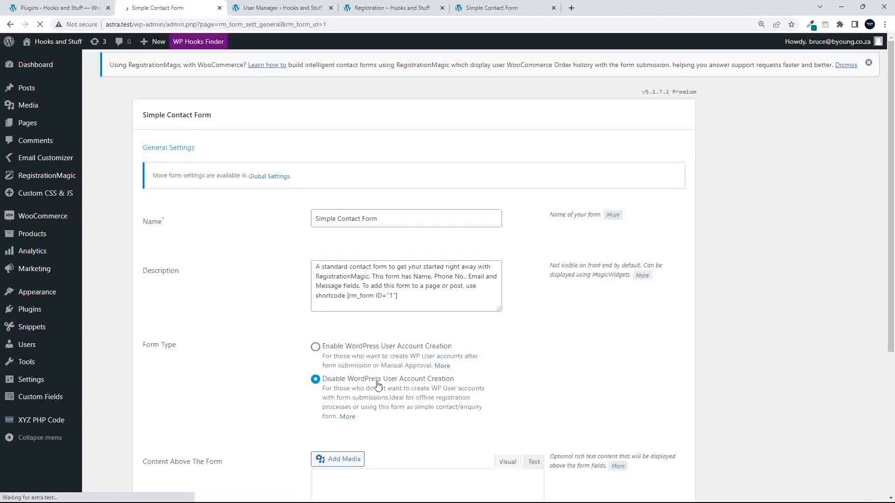
scroll(378, 386, down, 3)
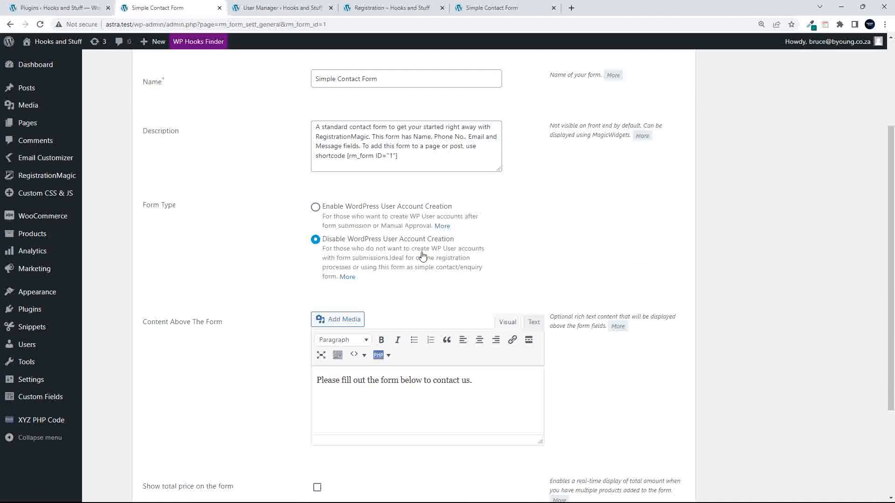
scroll(423, 256, down, 3)
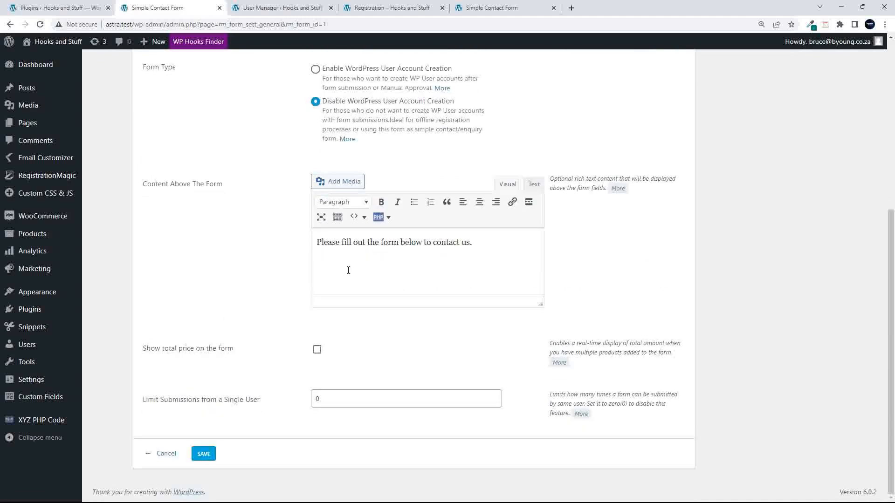
click(163, 454)
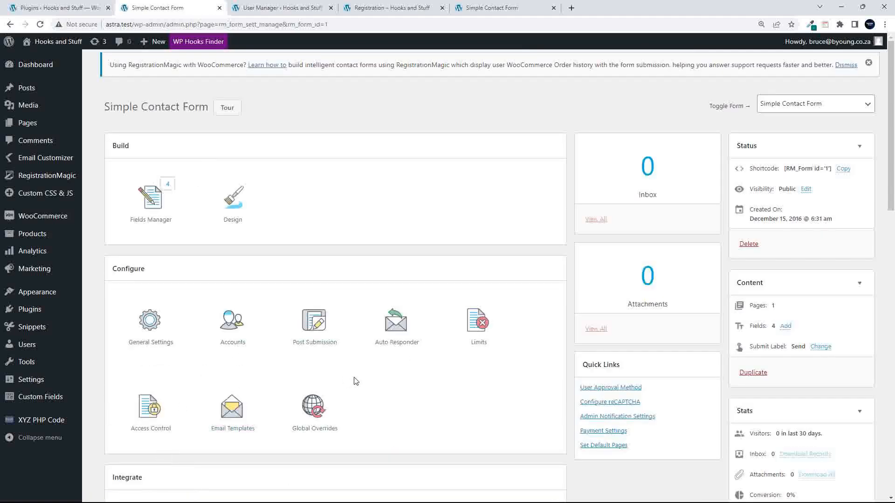
scroll(327, 326, down, 3)
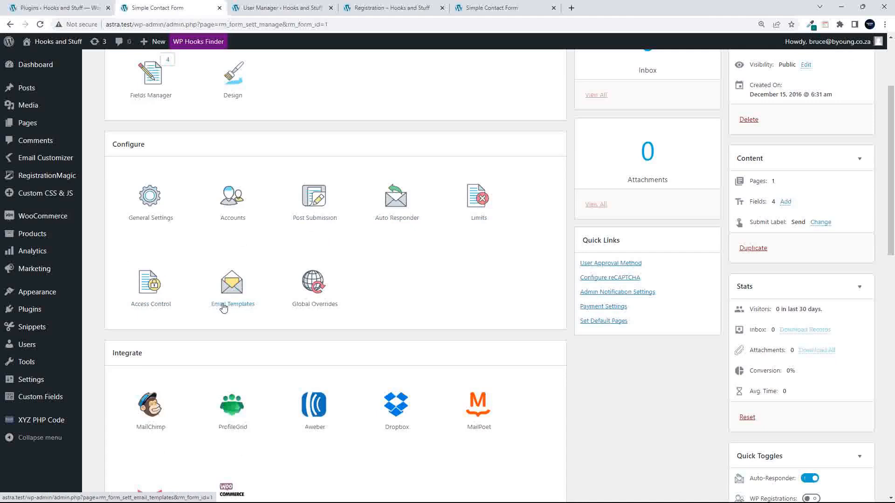
scroll(371, 356, down, 4)
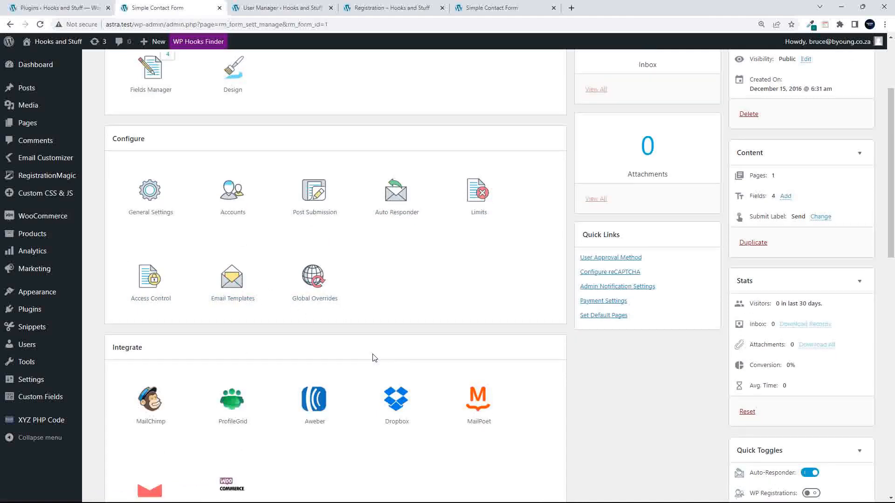
scroll(361, 302, down, 5)
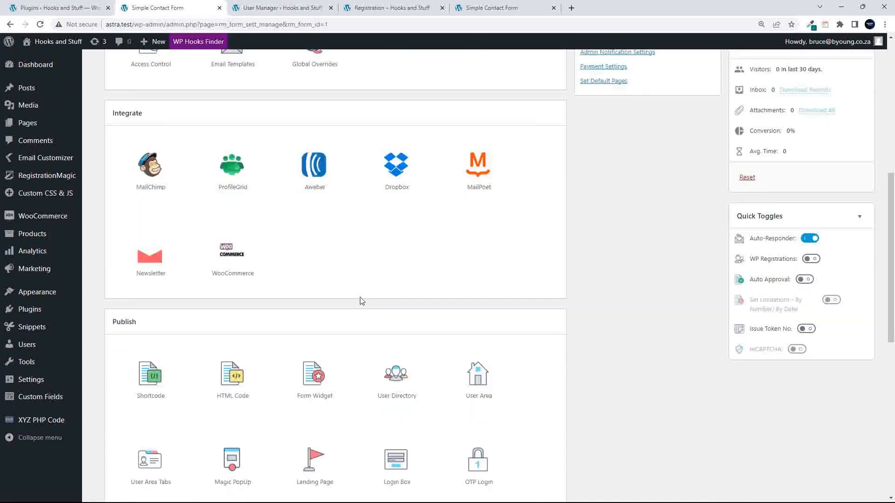
scroll(449, 366, up, 1)
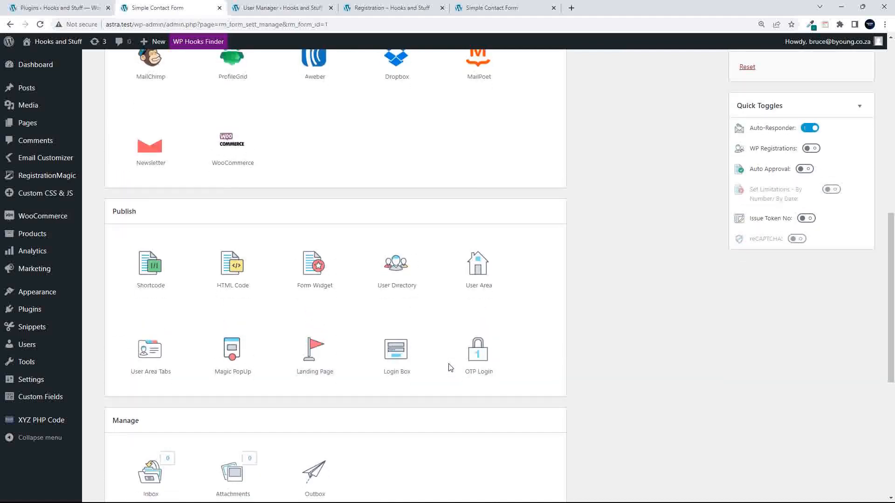
scroll(450, 368, down, 3)
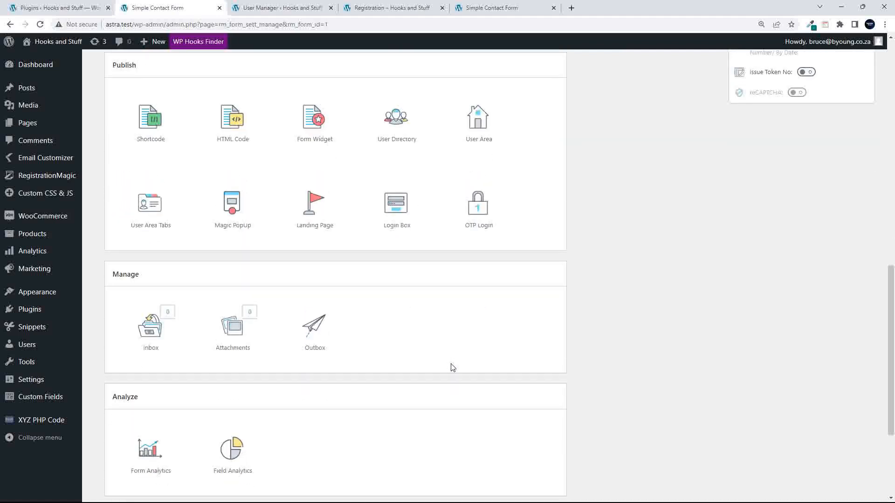
scroll(452, 367, down, 4)
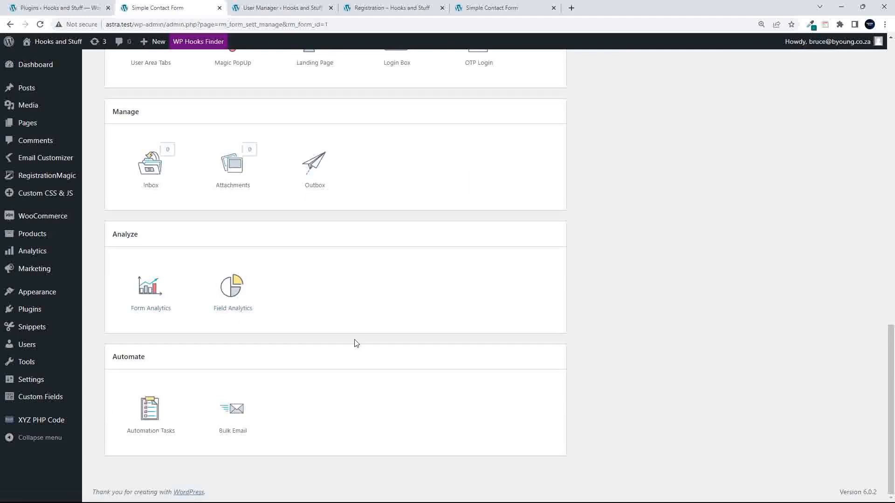
scroll(355, 341, up, 10)
scroll(355, 343, up, 6)
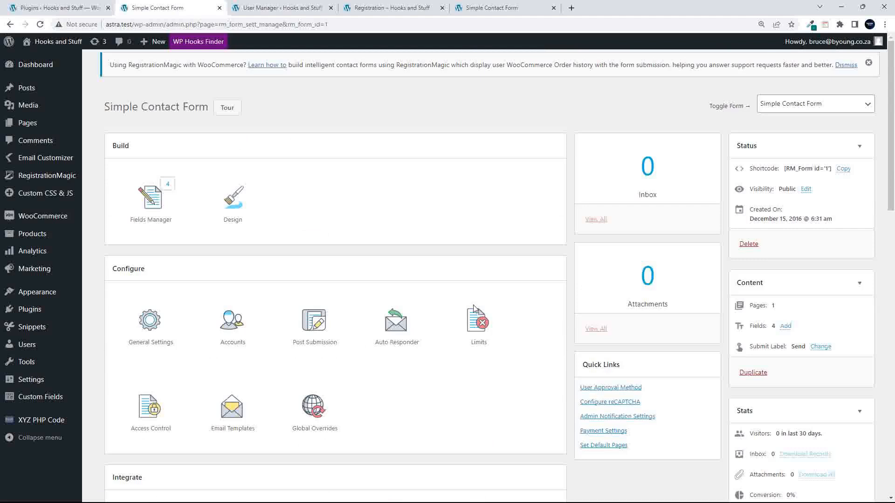
scroll(353, 334, down, 4)
scroll(353, 334, down, 10)
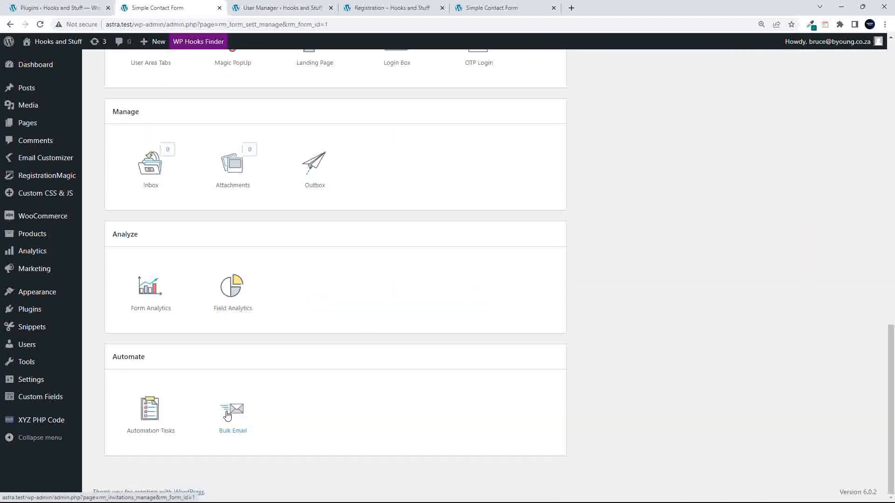
scroll(231, 413, up, 10)
scroll(232, 413, up, 7)
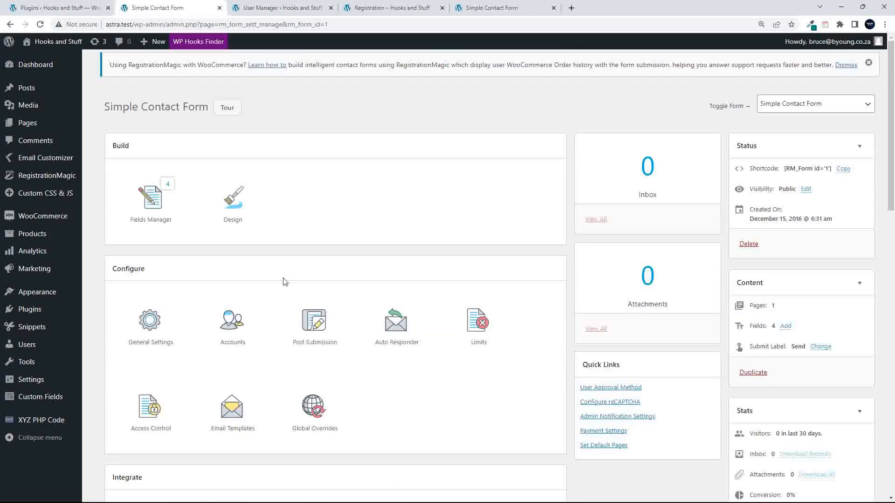
- Return to the forms list, then open the plugin-wide Global Settings page
click(36, 179)
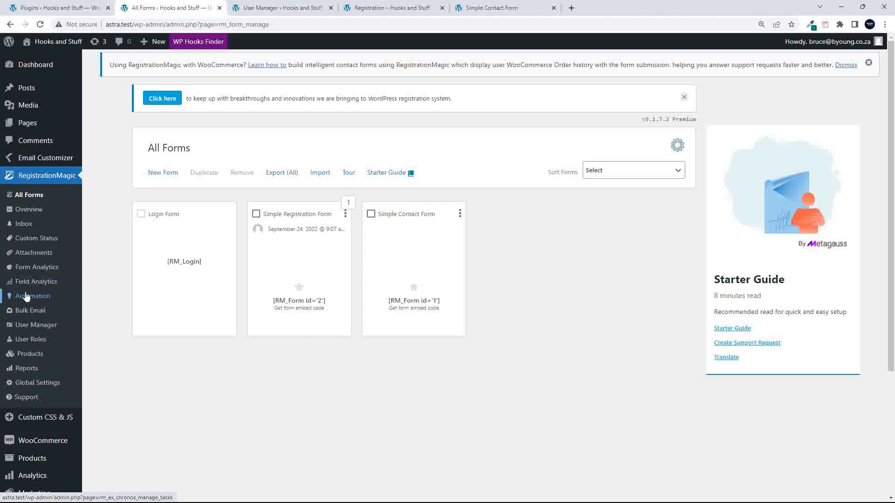
click(35, 388)
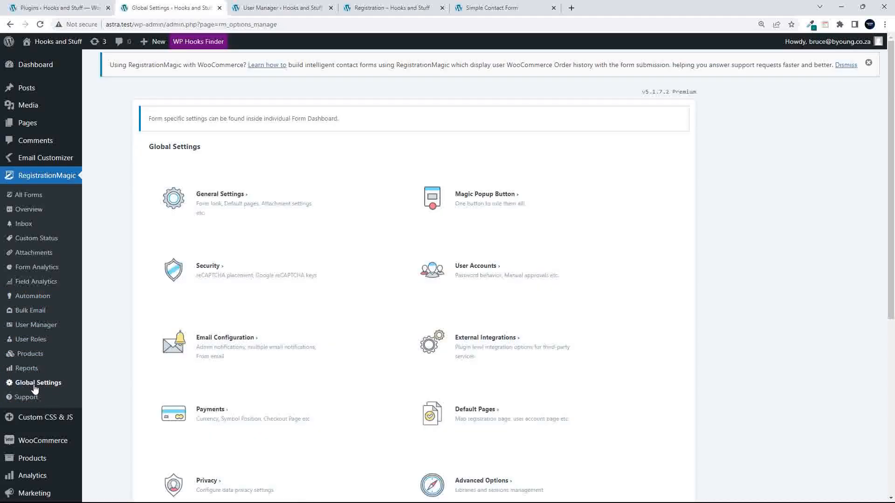
- In General Settings, set the Form Style to Match my theme
click(226, 196)
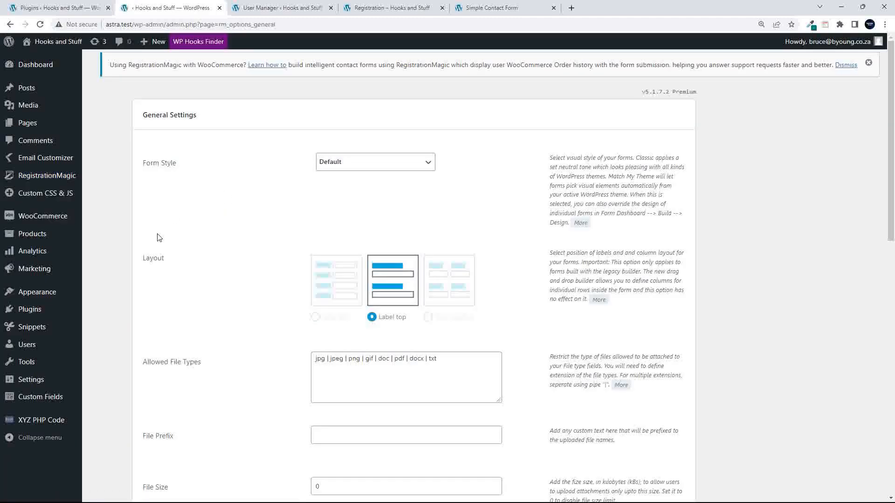
click(350, 164)
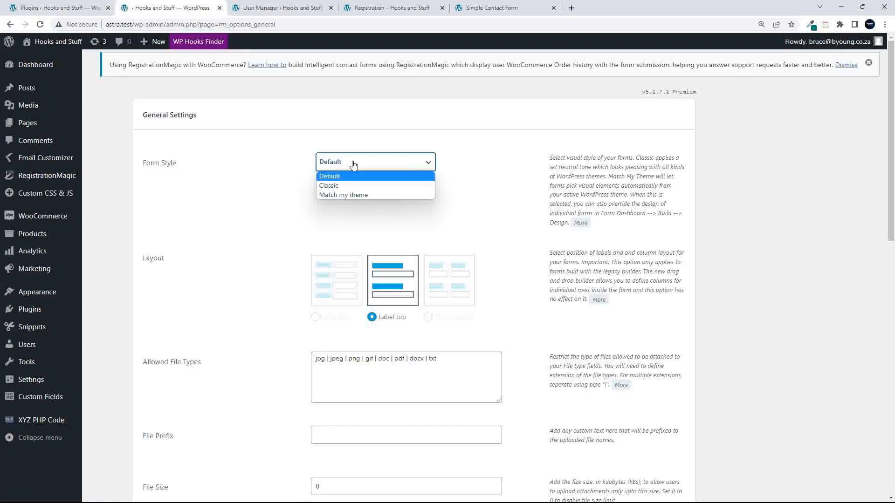
click(370, 195)
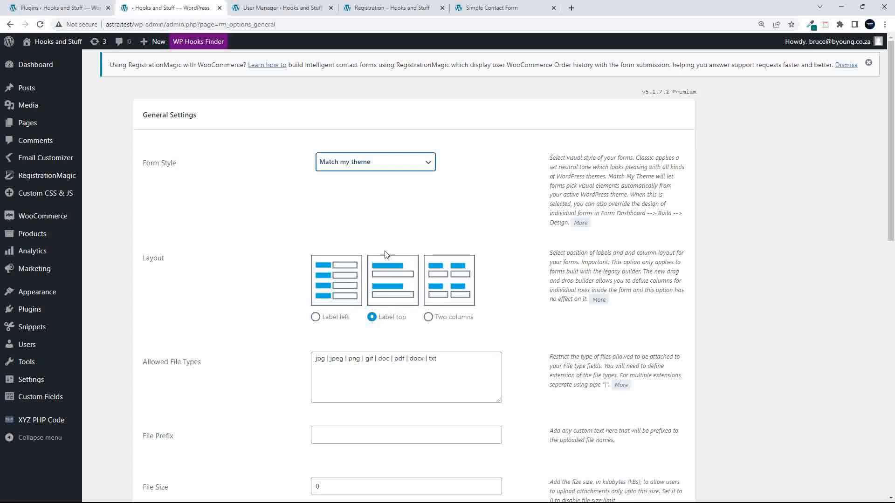
scroll(184, 377, down, 5)
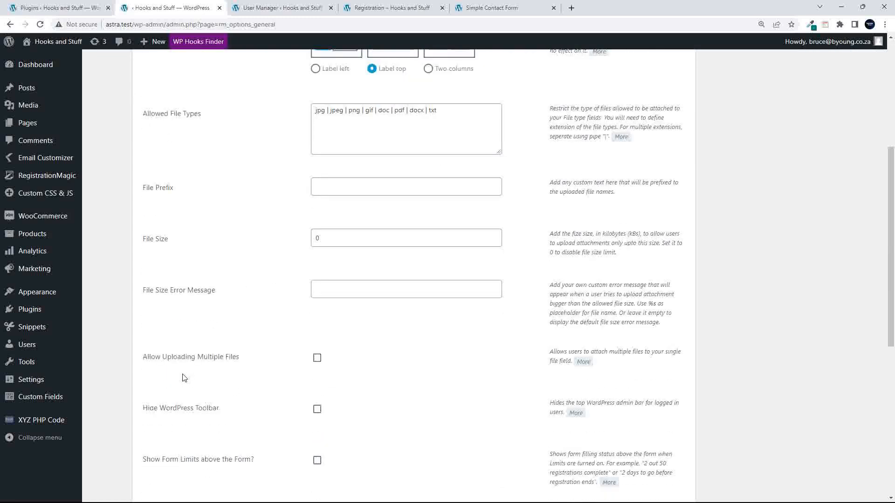
- Review the file upload options: allowed types jpg, jpeg, png, gif, doc, pdf, docx, txt, and file name prefix
click(391, 140)
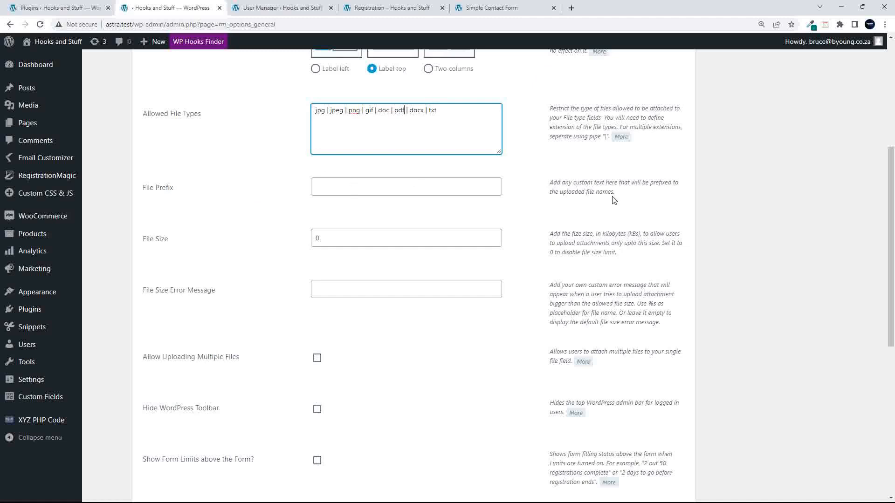
click(339, 188)
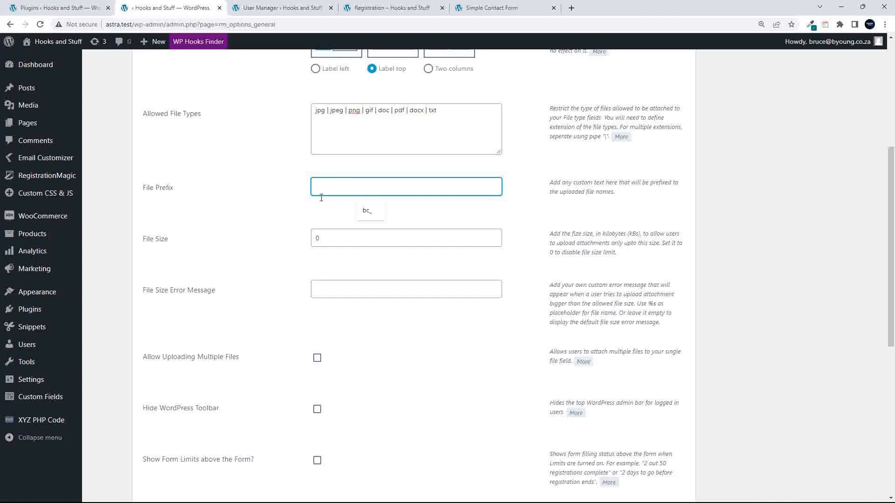
scroll(270, 247, down, 3)
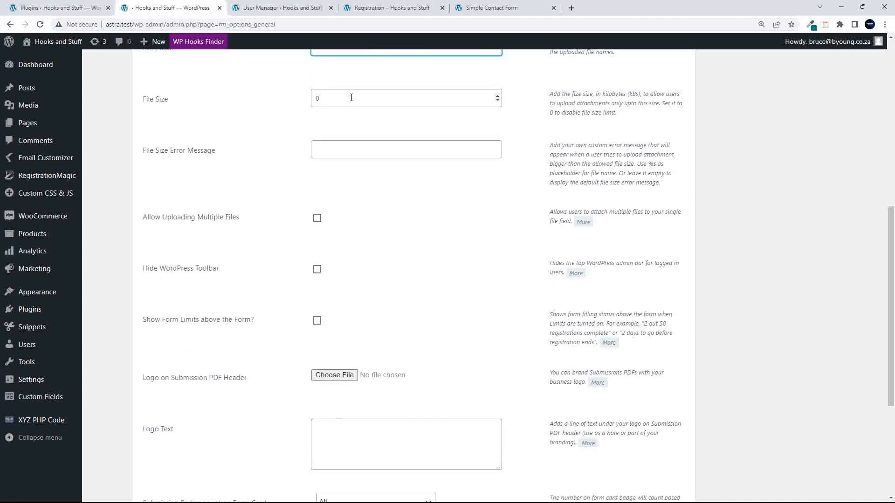
scroll(255, 256, down, 1)
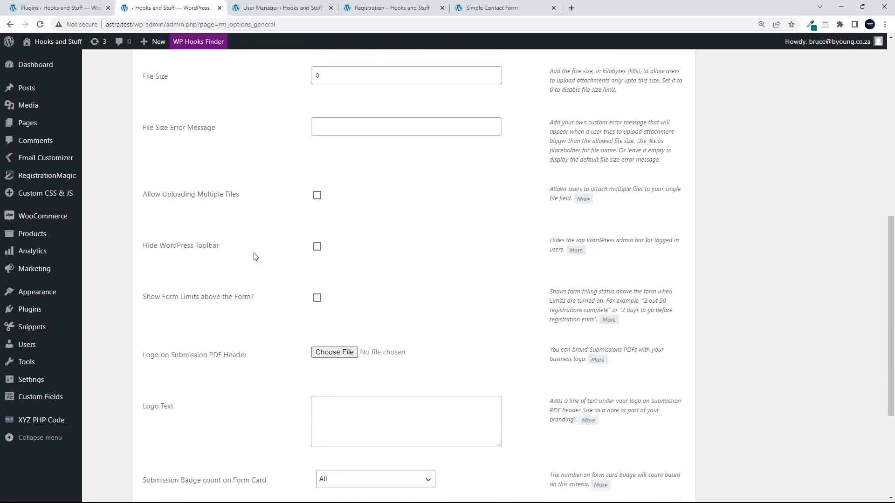
scroll(256, 256, down, 2)
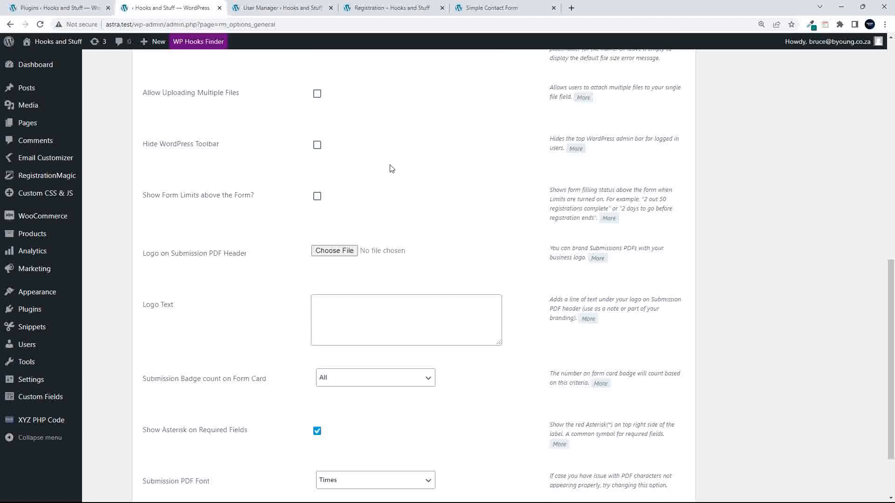
- Try hiding the WordPress toolbar except for administrators, and look over the PDF logo text setting
click(317, 144)
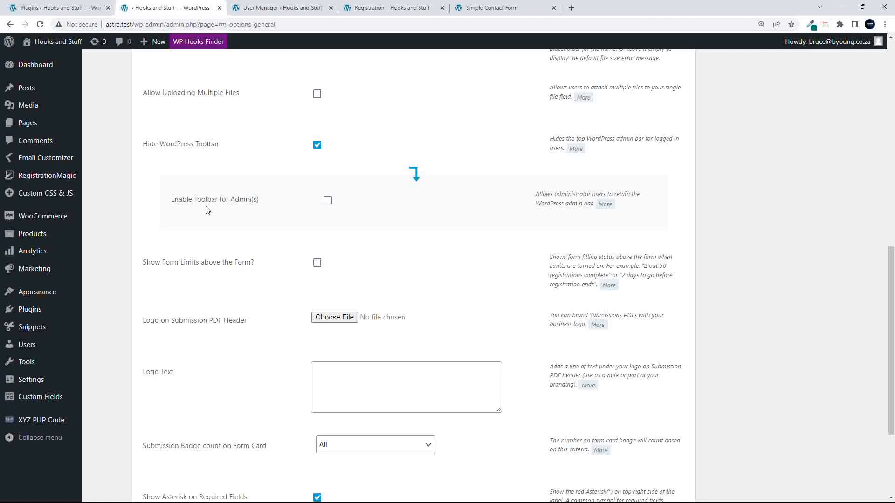
click(327, 201)
scroll(303, 240, down, 3)
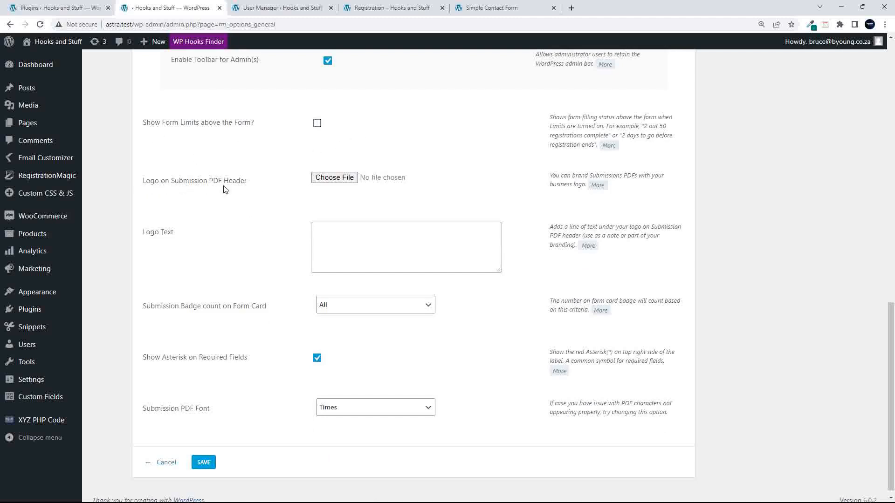
drag(552, 176, 638, 192)
click(638, 193)
click(351, 241)
scroll(227, 237, down, 1)
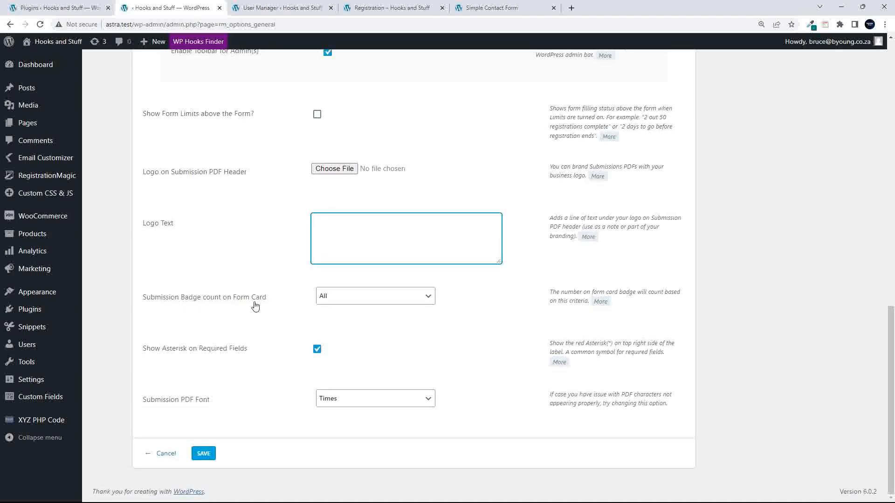
- Check badge count (All), required-field asterisks and PDF font (Times), then cancel without saving
click(383, 299)
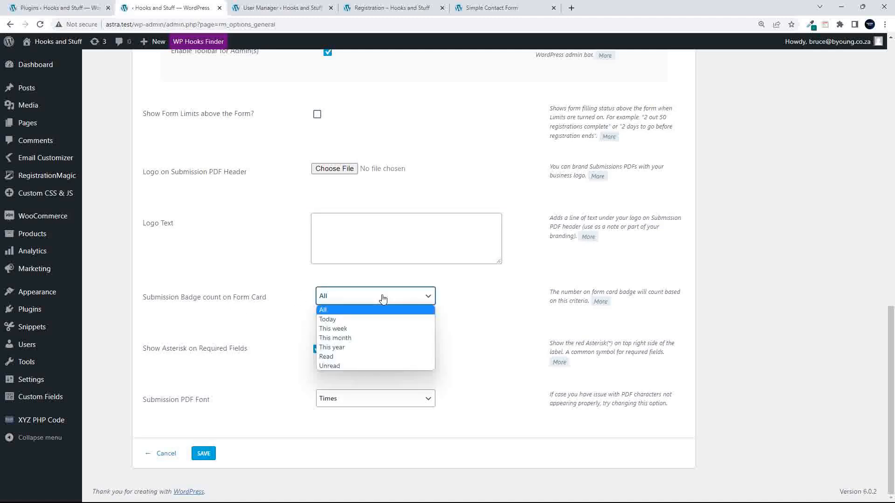
click(382, 299)
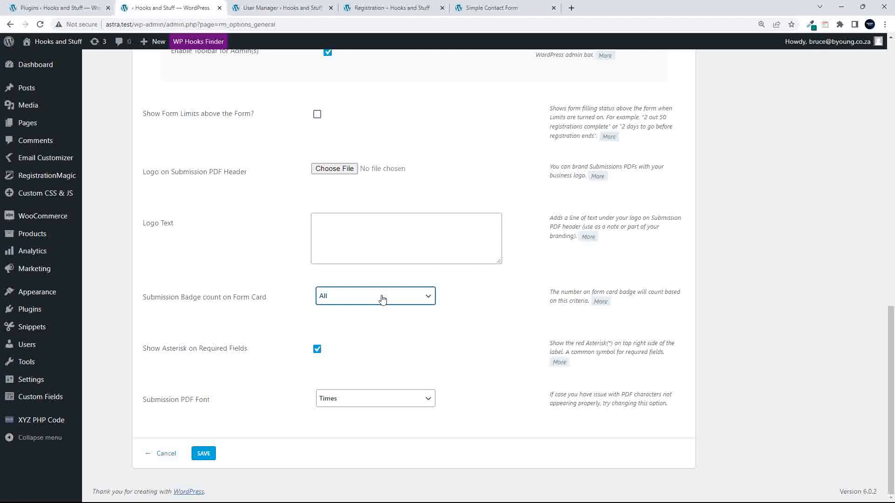
click(382, 298)
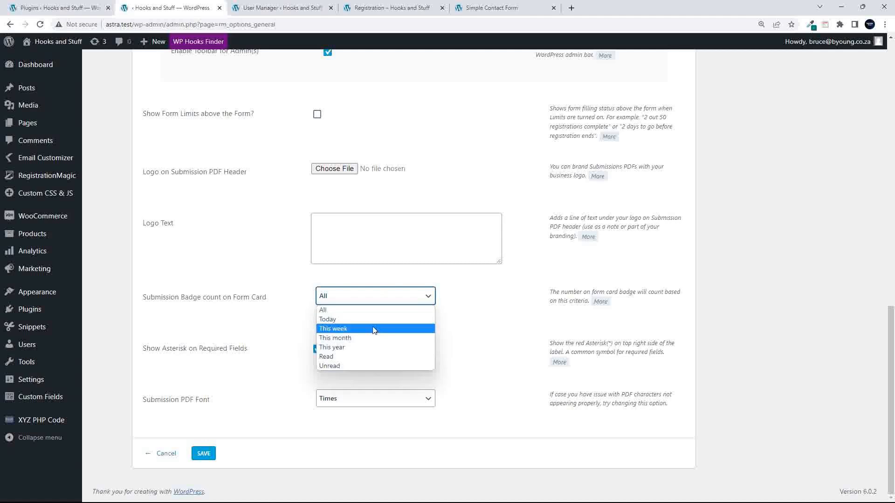
click(503, 283)
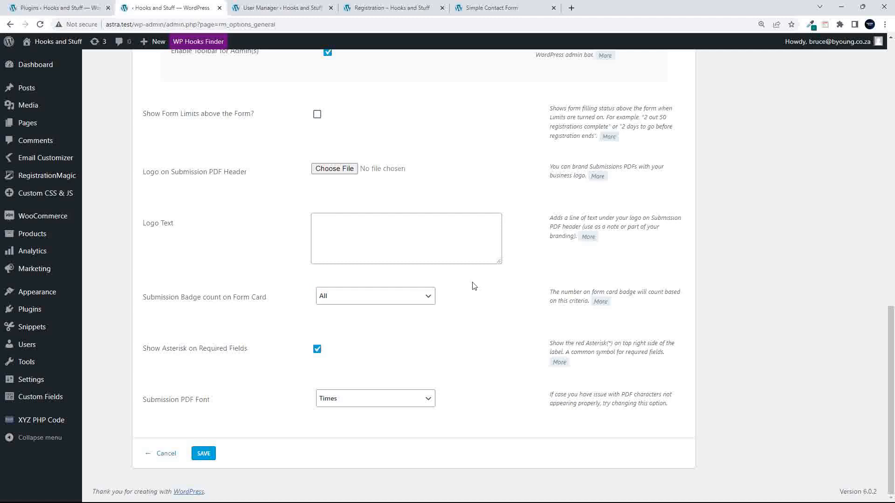
click(318, 351)
click(318, 352)
click(347, 401)
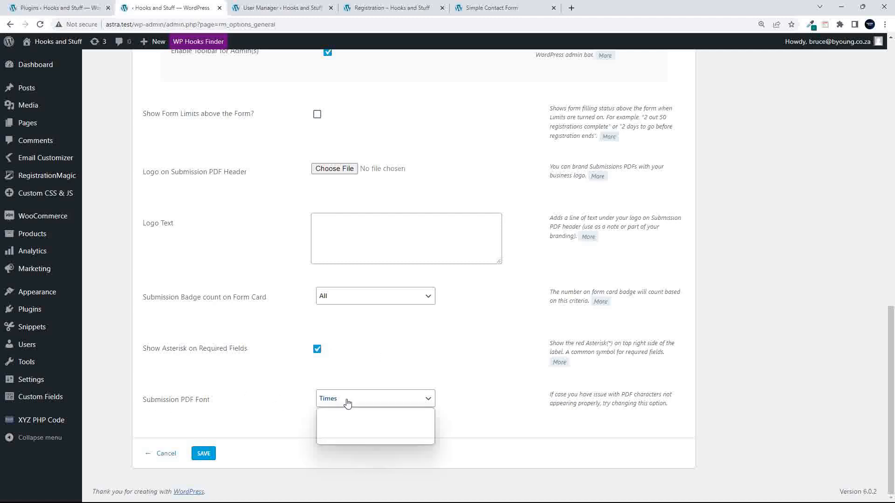
click(262, 375)
click(173, 454)
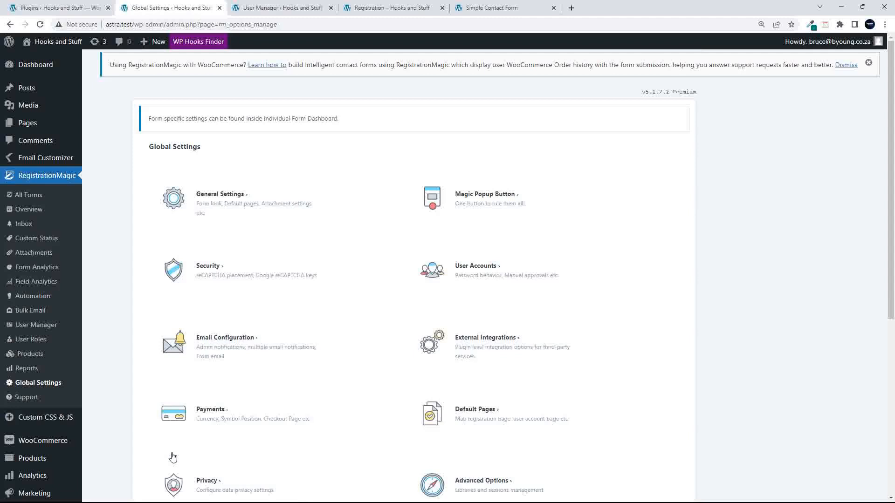
- Turn on the MagicPopup system, leaving the popup icon unchanged
click(473, 208)
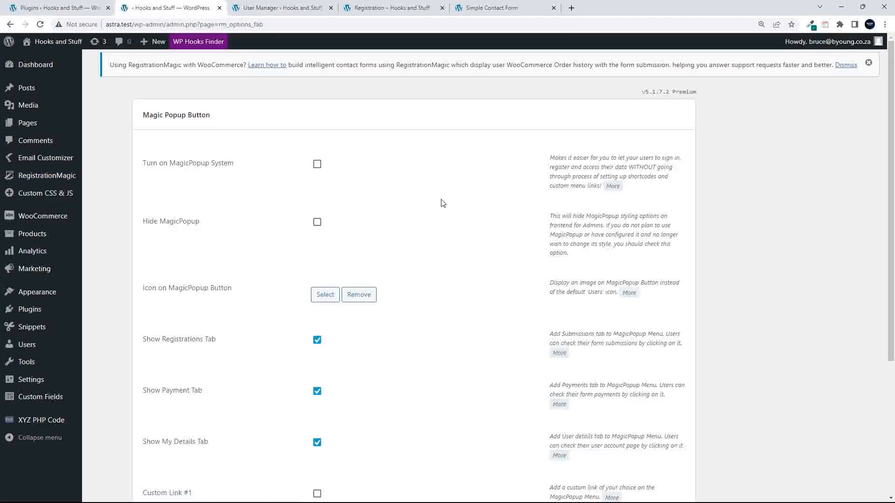
click(316, 164)
scroll(269, 250, down, 5)
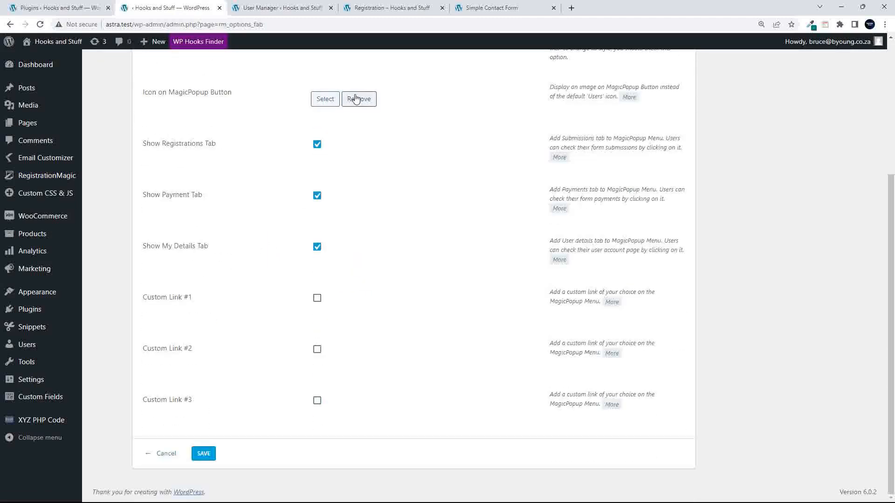
click(325, 100)
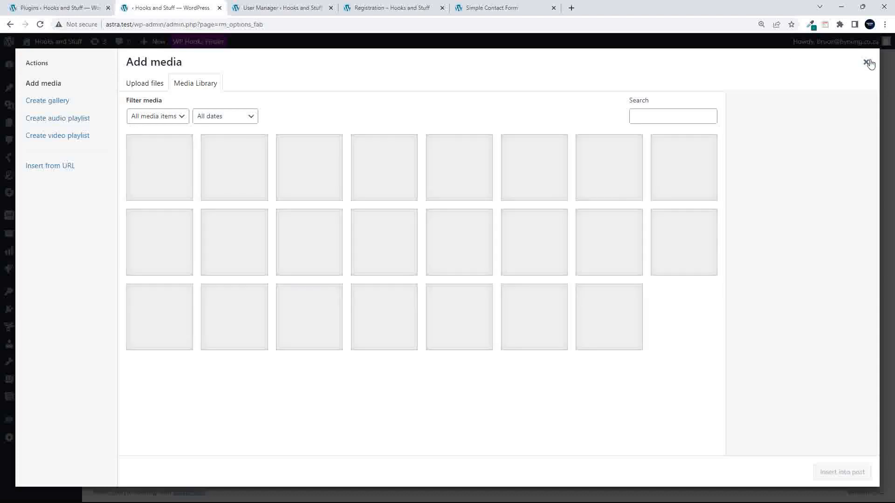
click(866, 62)
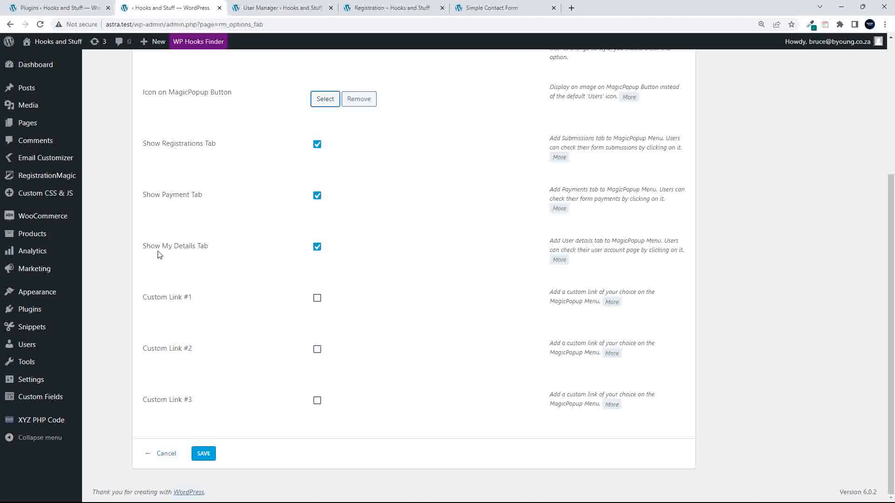
- Enable Custom Link #1 pointing to the Shop page for everyone and save the settings
click(317, 299)
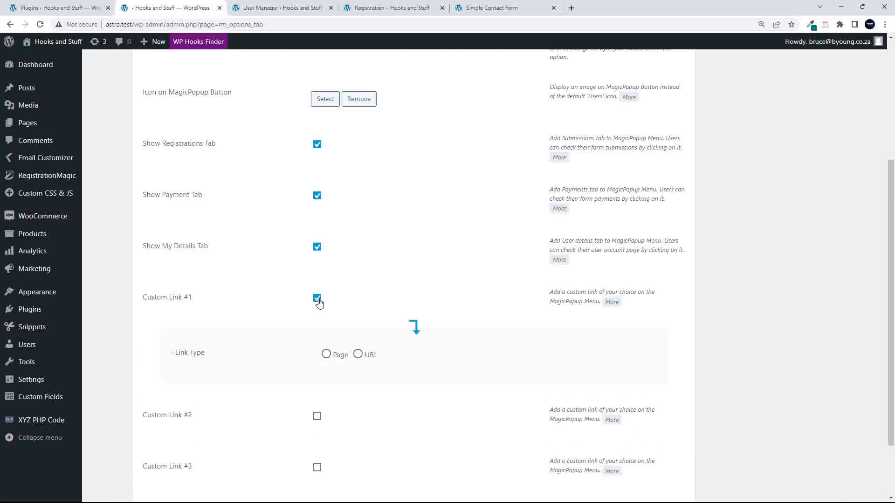
click(326, 354)
scroll(341, 421, down, 4)
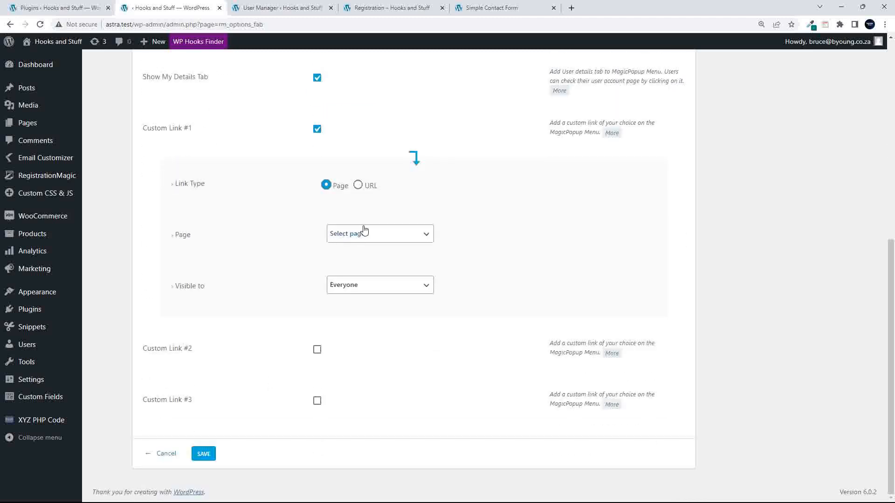
click(352, 235)
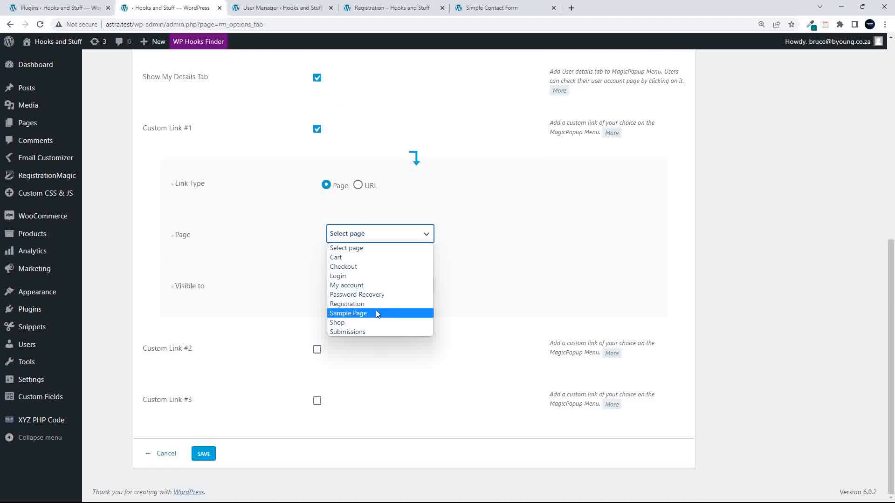
click(373, 322)
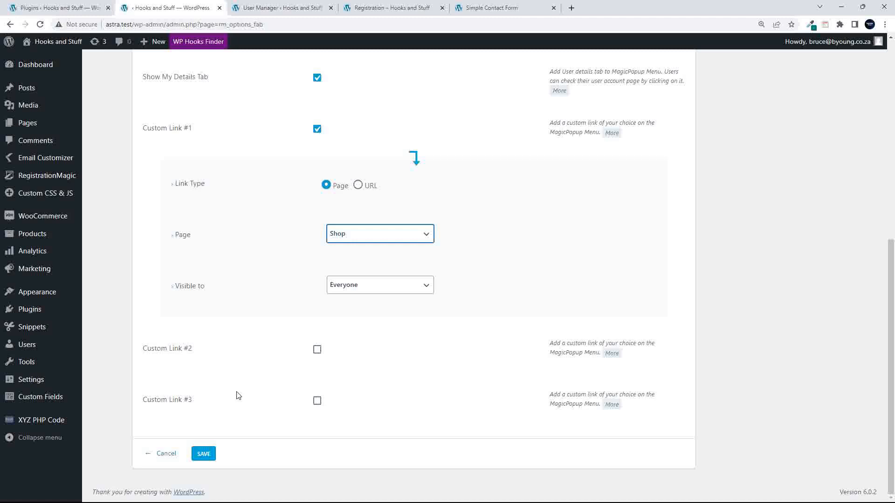
click(203, 455)
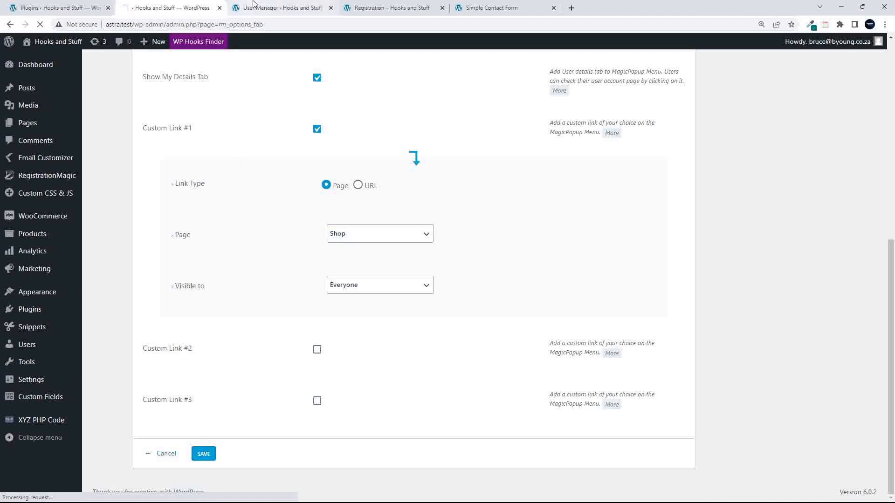
click(279, 8)
click(405, 11)
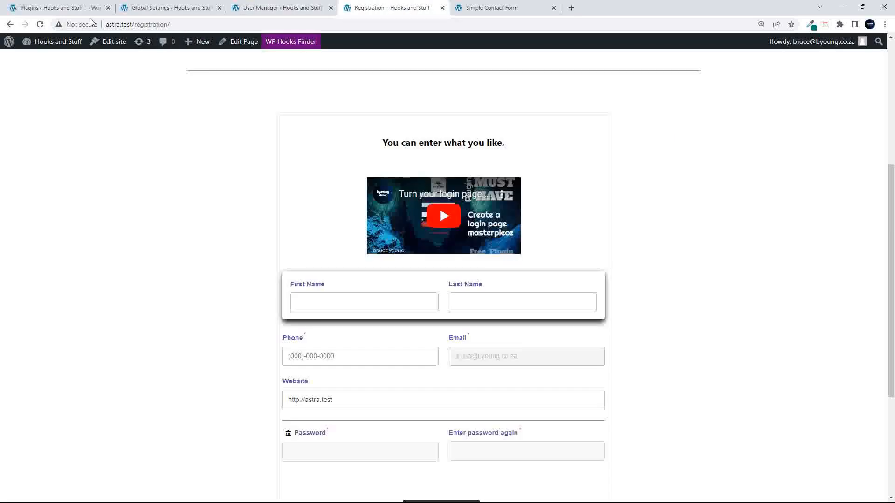
- Reload the Registration page and switch the Magic Panel Styler theme to Dark, keeping colour FFFFFF
click(40, 24)
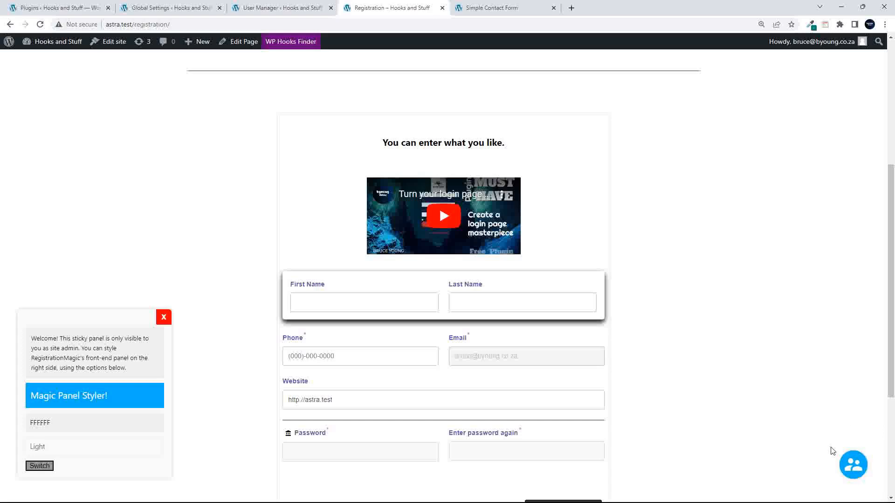
click(854, 466)
click(77, 422)
click(84, 395)
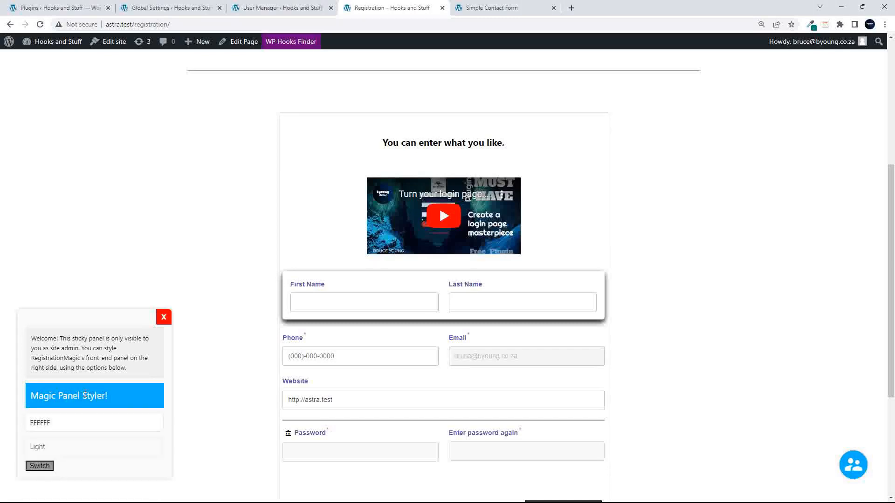
click(82, 448)
click(81, 448)
click(82, 449)
click(74, 471)
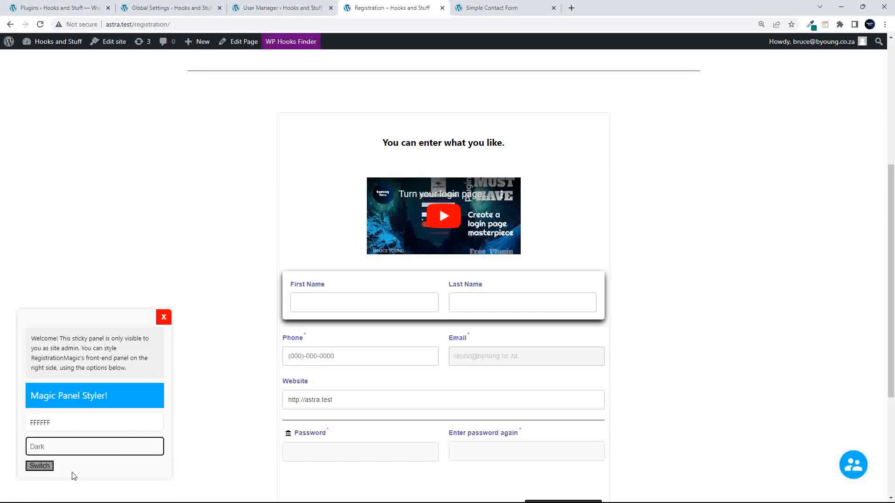
click(47, 466)
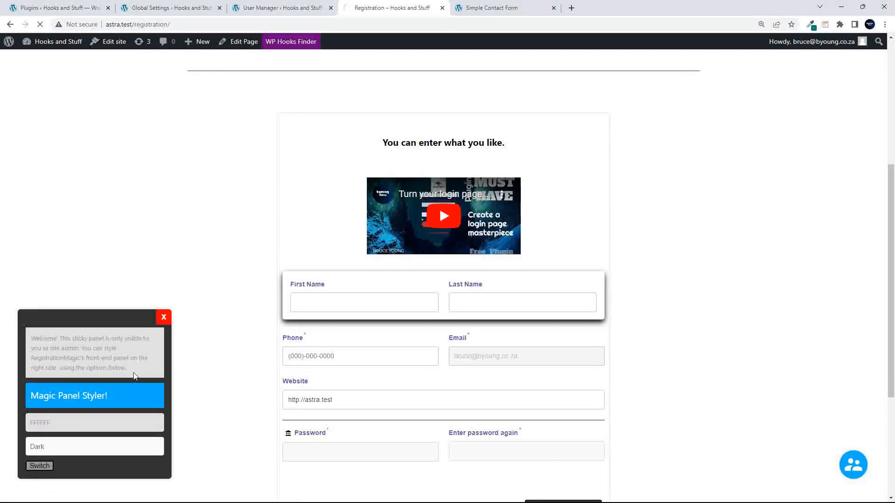
- Go to the Shop page from the user menu and add the Album to the cart
click(858, 467)
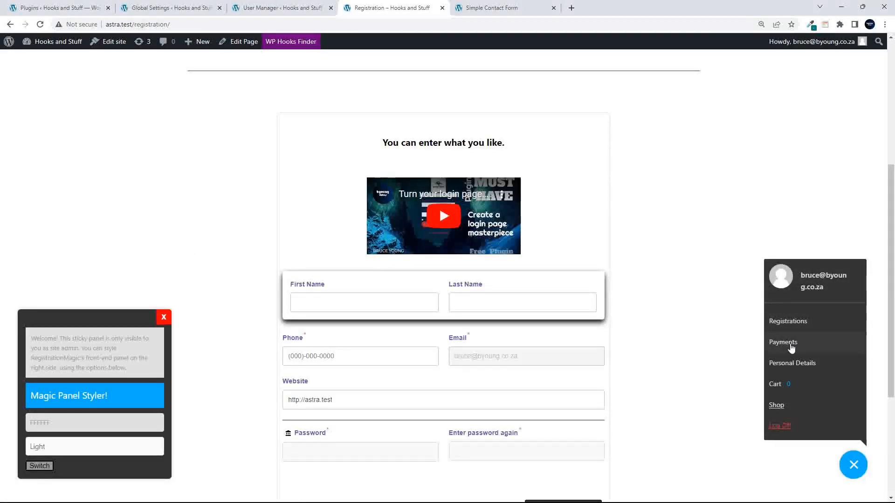
click(777, 407)
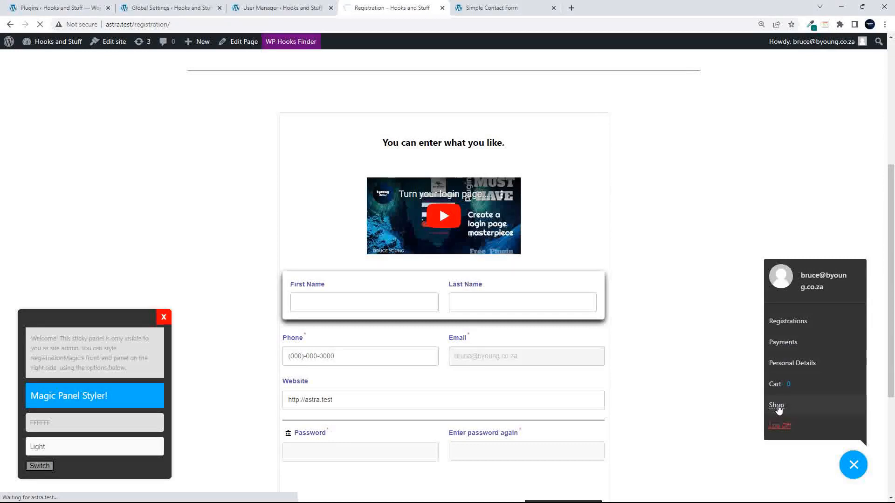
scroll(523, 340, down, 5)
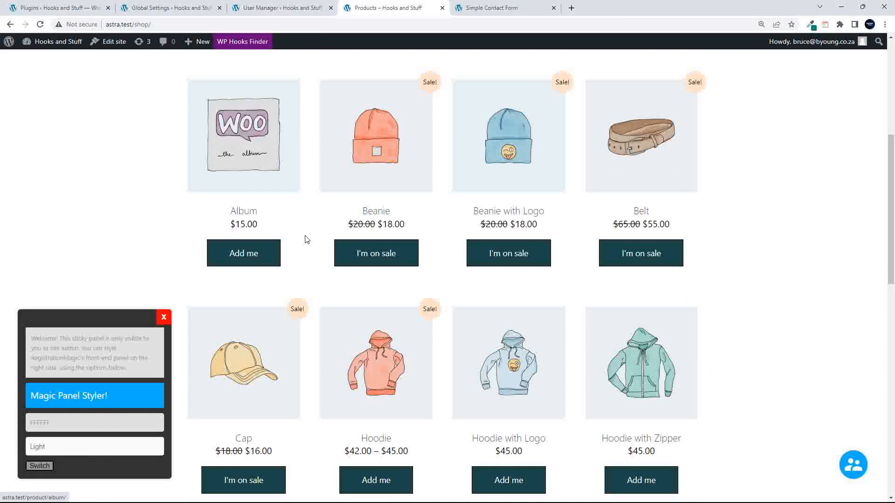
click(241, 263)
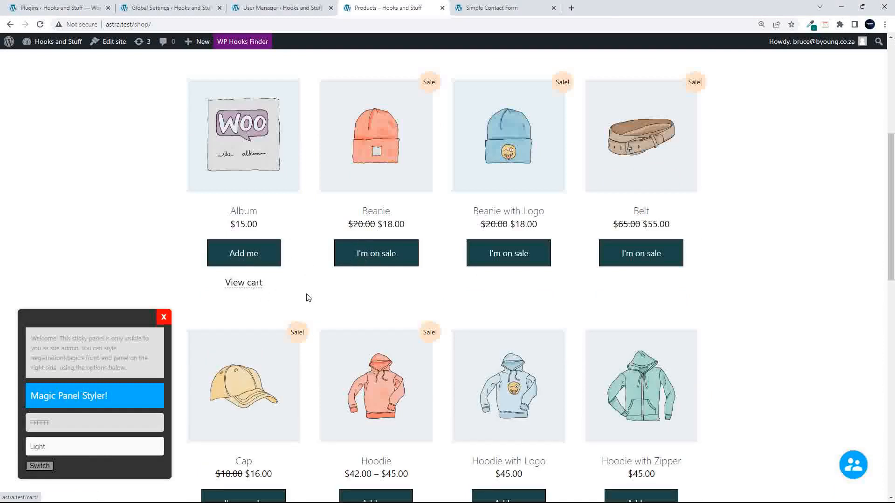
scroll(513, 341, up, 1)
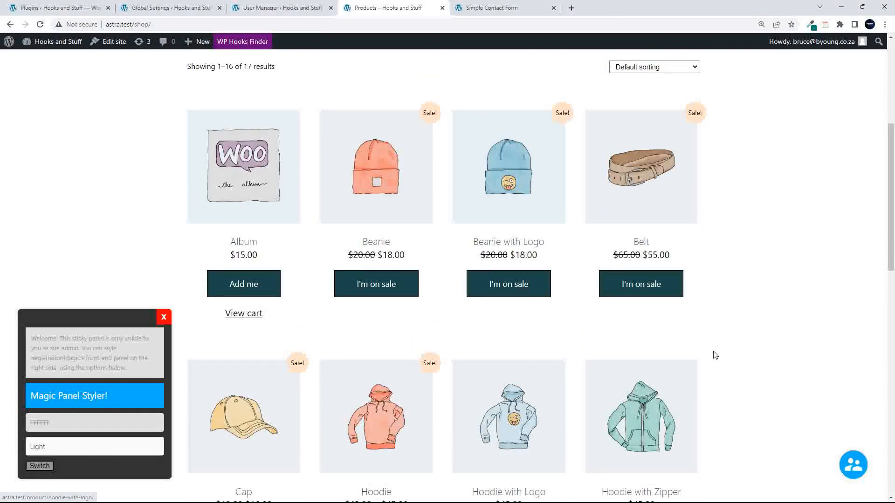
- Open the cart side panel and remove the Album item
click(854, 467)
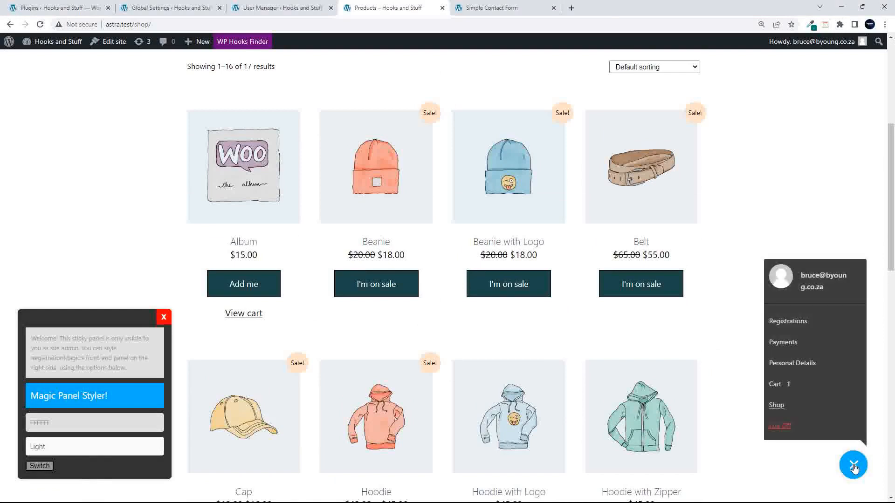
click(775, 384)
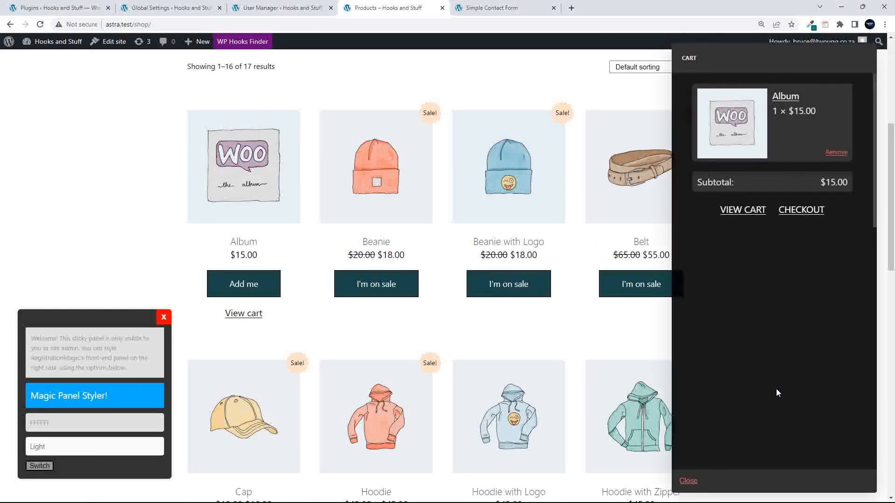
scroll(785, 282, up, 1)
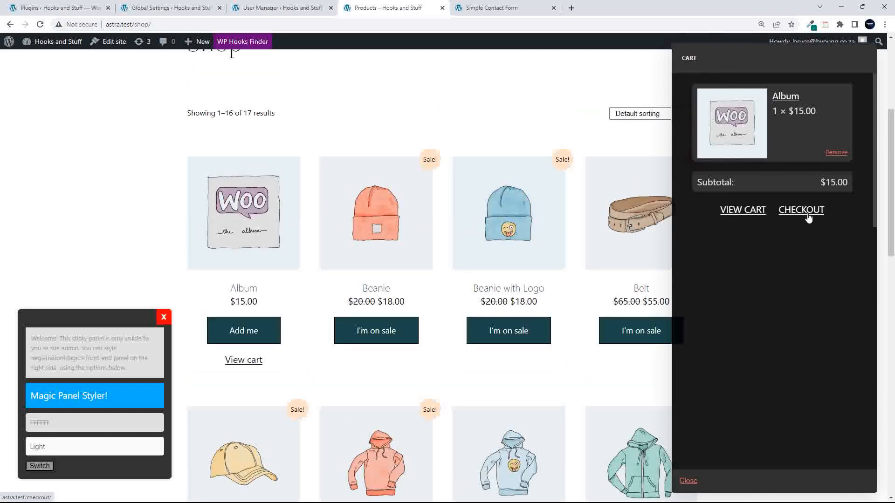
scroll(566, 254, up, 5)
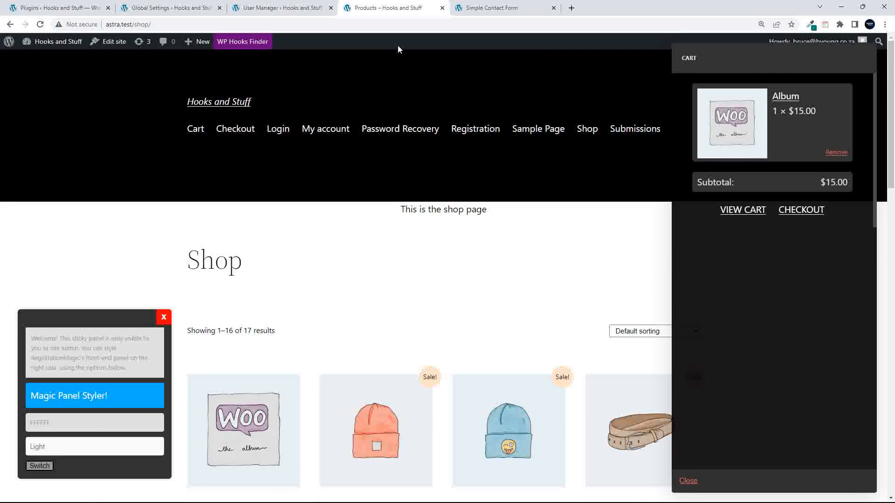
scroll(559, 135, down, 5)
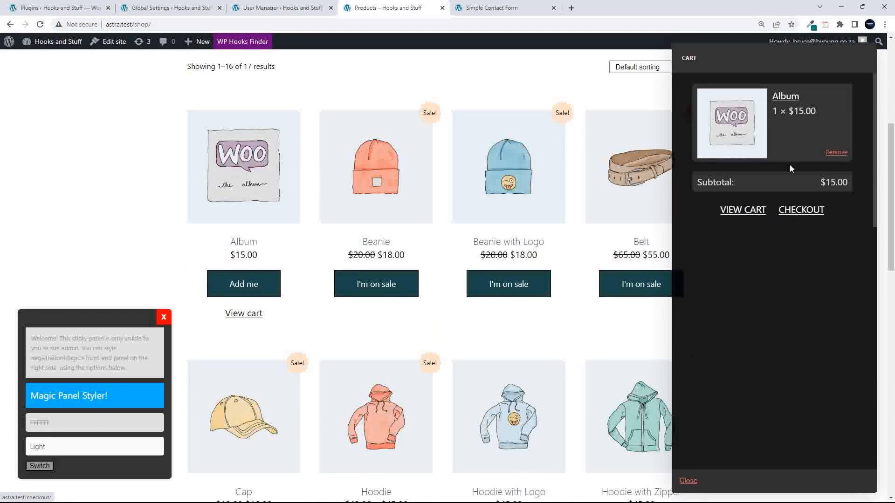
click(831, 153)
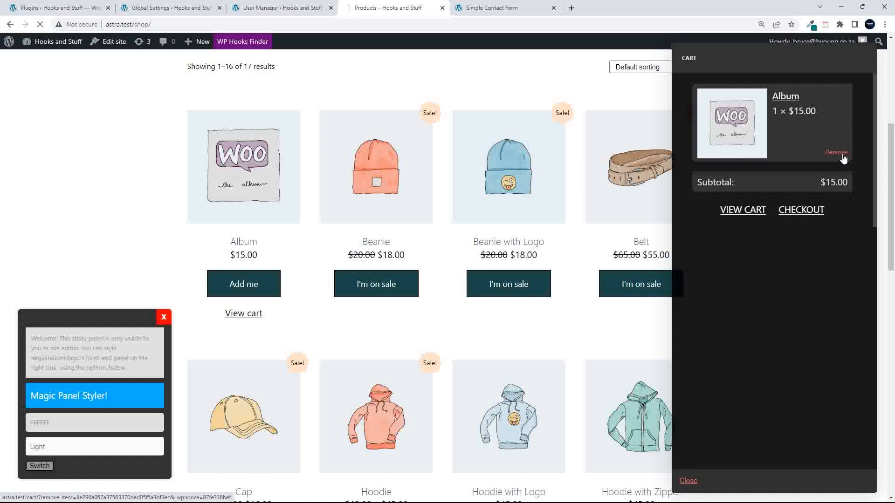
scroll(771, 223, down, 6)
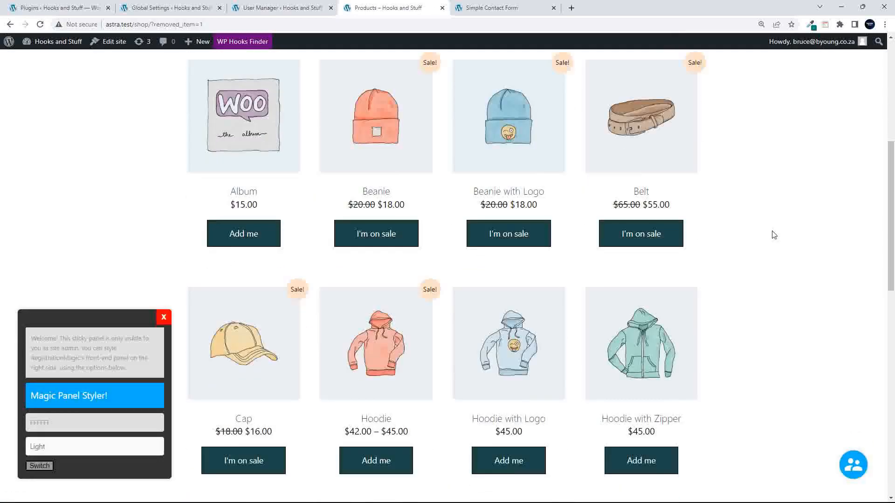
- View the user menu's Registrations panel, which shows no submission data, and close it
click(852, 465)
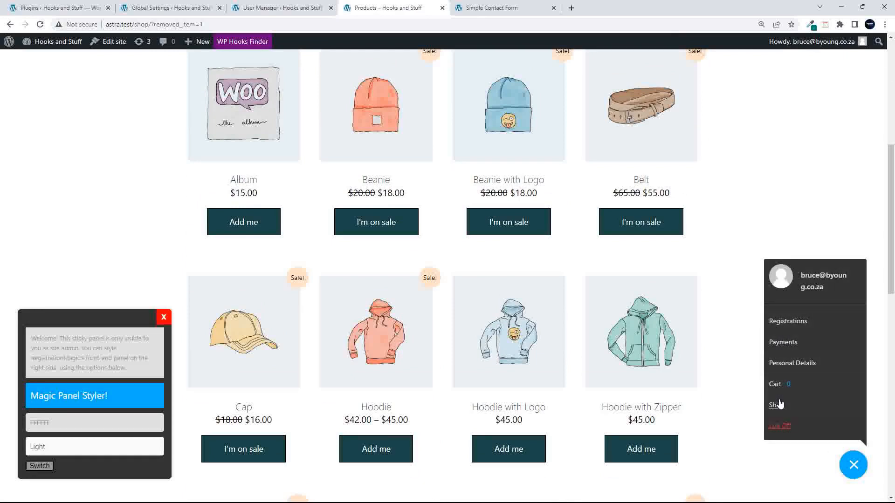
click(852, 465)
click(864, 466)
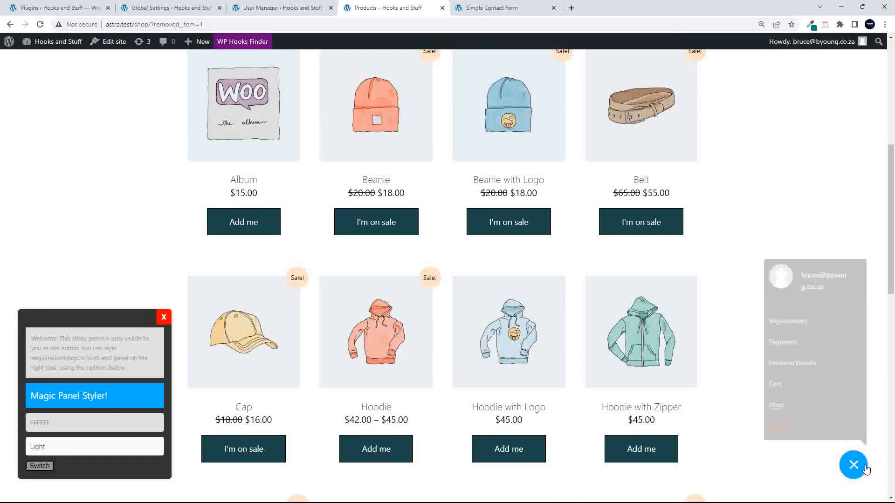
click(784, 323)
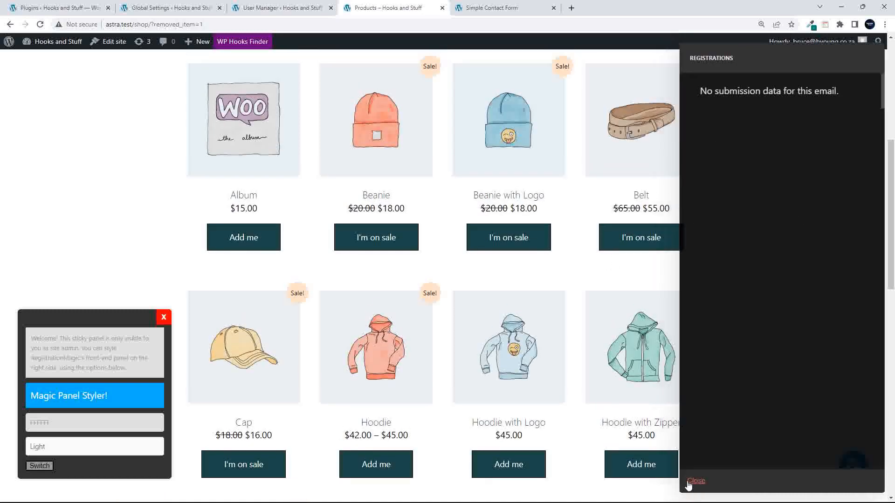
click(689, 482)
- Scroll the shop page and switch to the User Manager browser tab
click(852, 465)
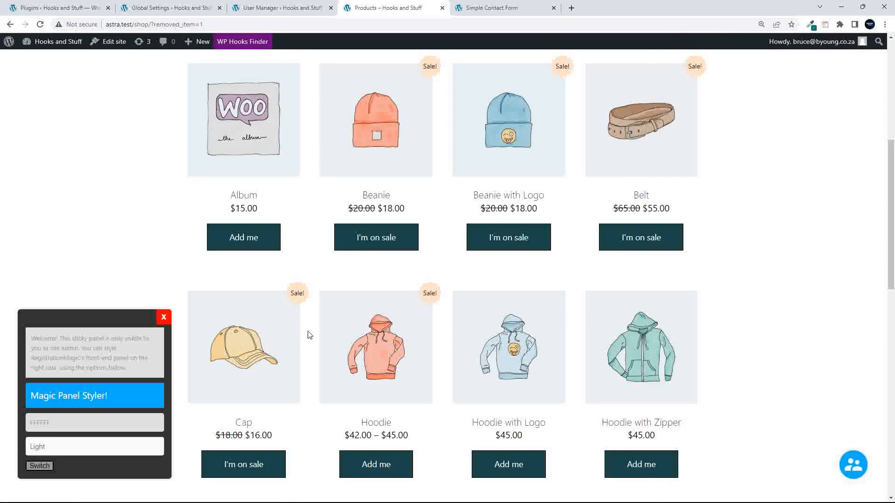
scroll(316, 334, down, 3)
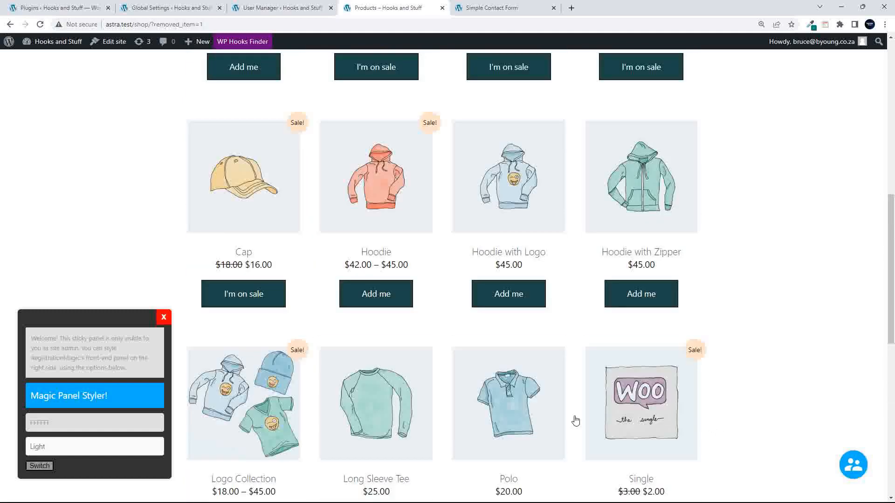
click(162, 318)
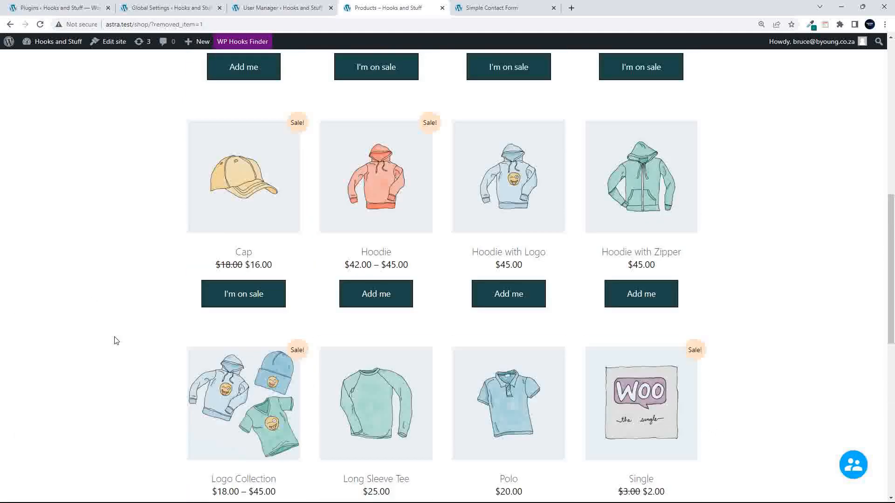
click(282, 8)
- Review the Magic Popup Button settings showing Custom Link #1 to Shop, then move on to Security
click(168, 8)
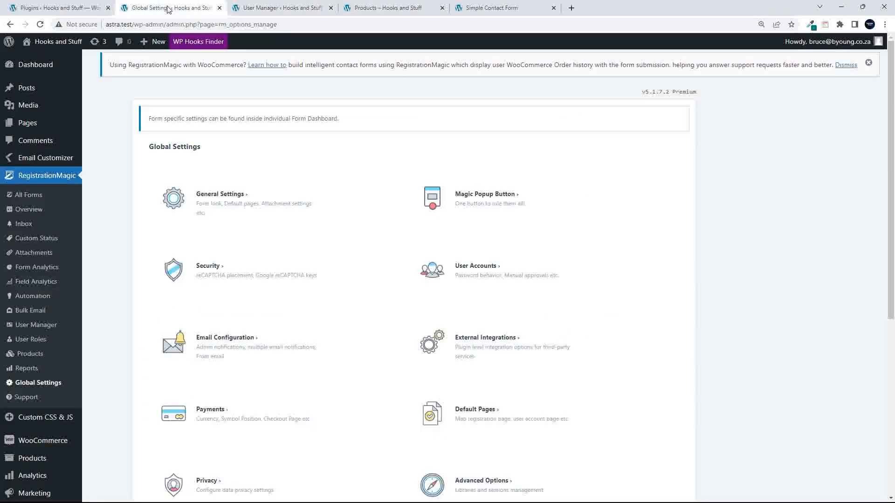
click(496, 199)
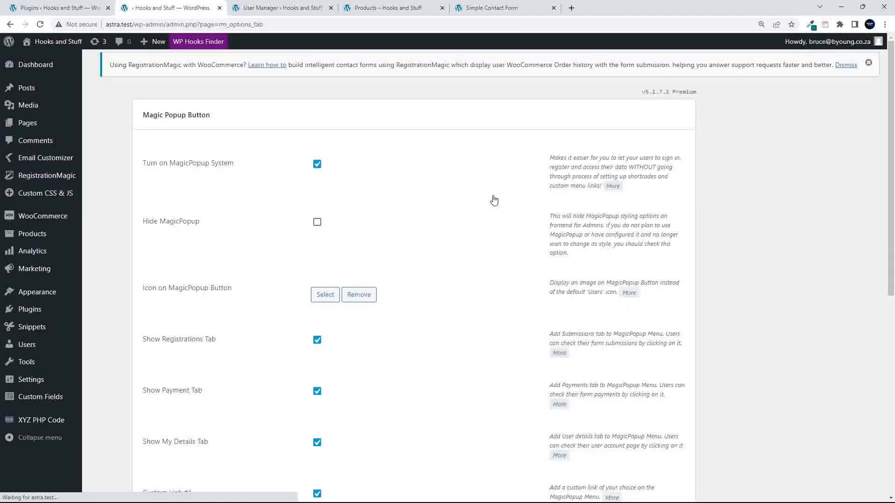
scroll(396, 267, down, 8)
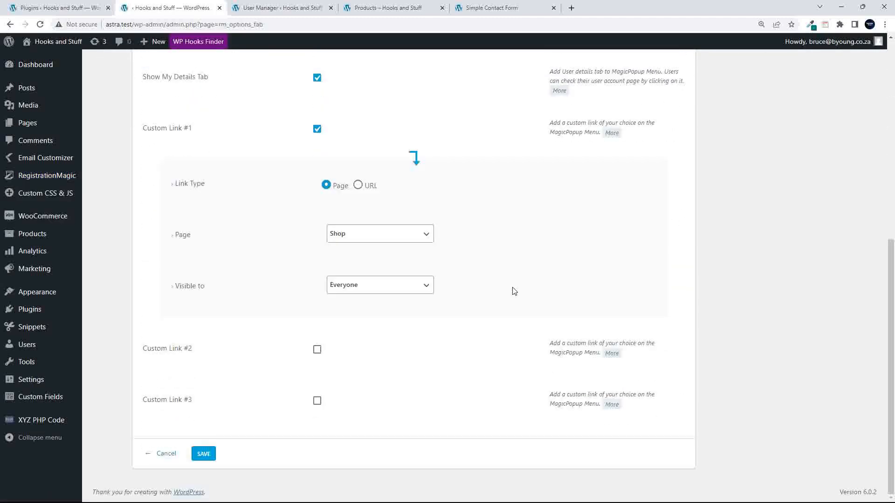
scroll(379, 383, up, 7)
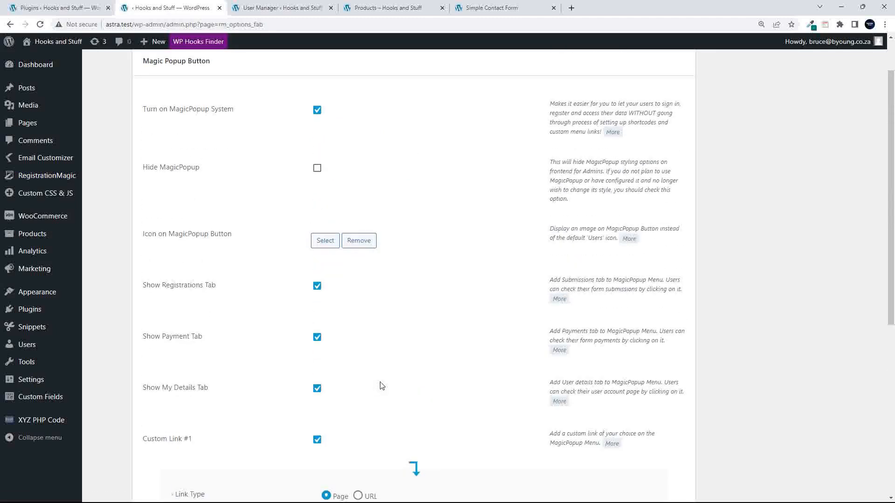
scroll(386, 345, down, 6)
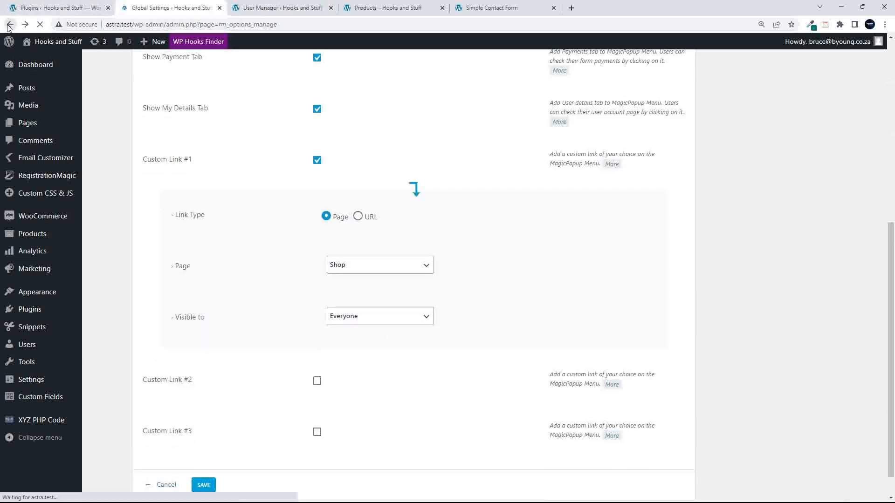
click(203, 267)
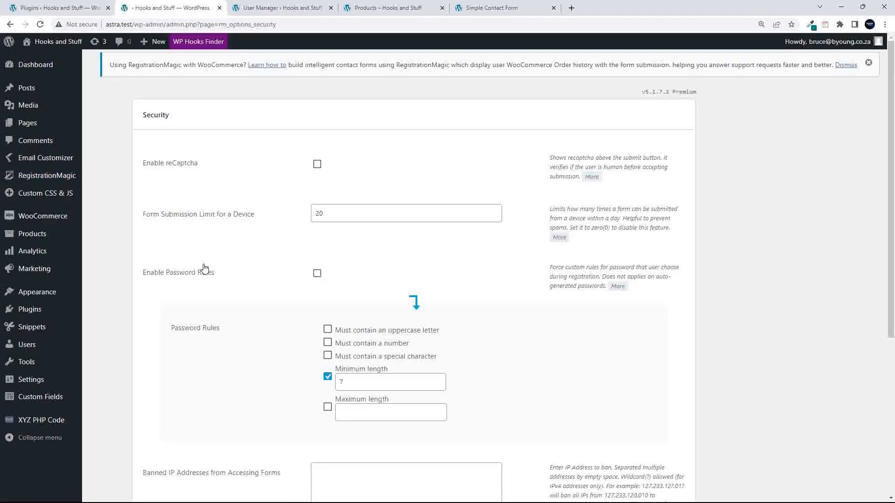
click(317, 164)
click(377, 222)
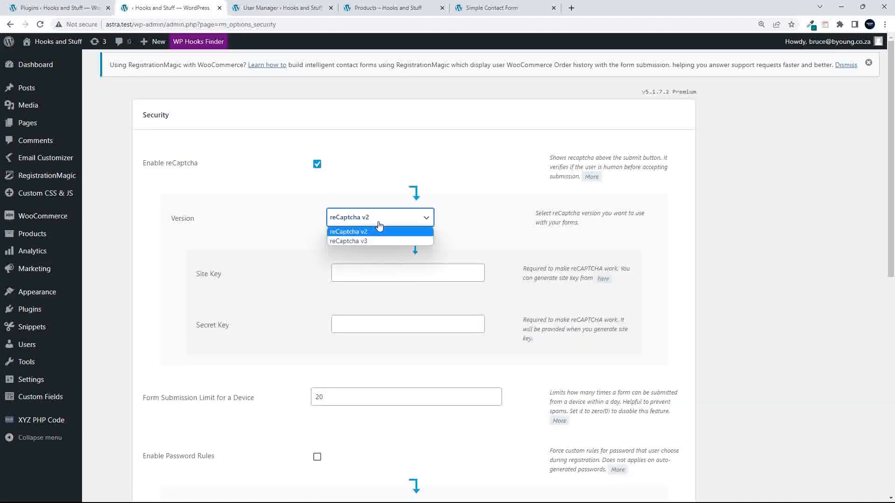
click(316, 165)
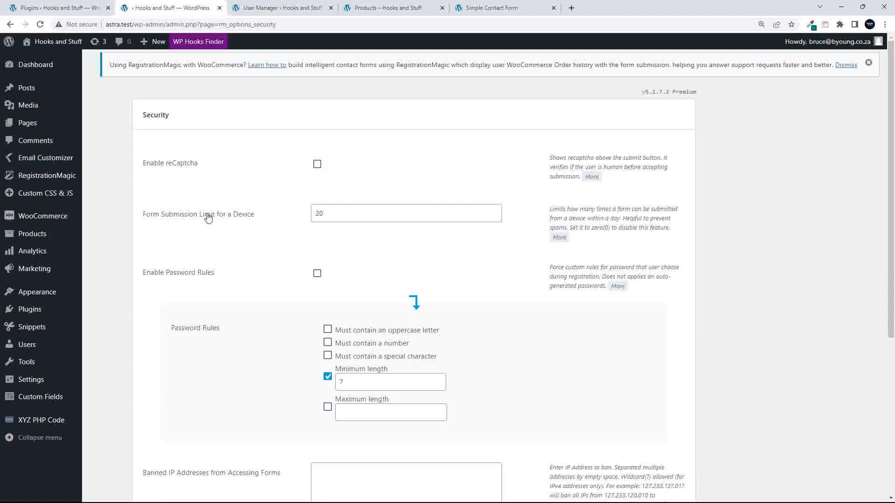
click(368, 216)
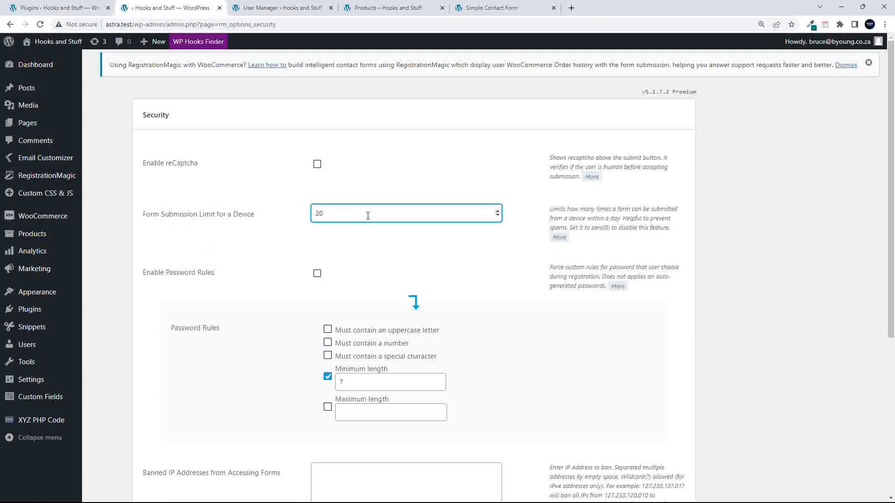
click(317, 275)
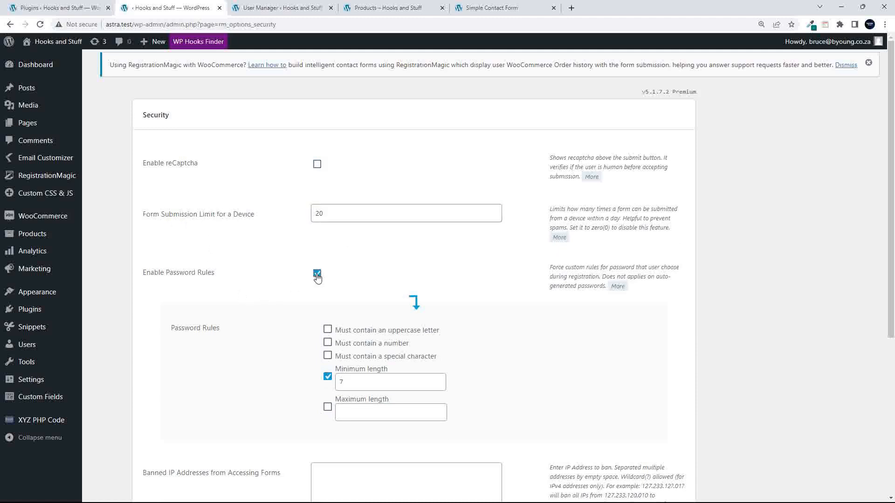
scroll(279, 297, down, 4)
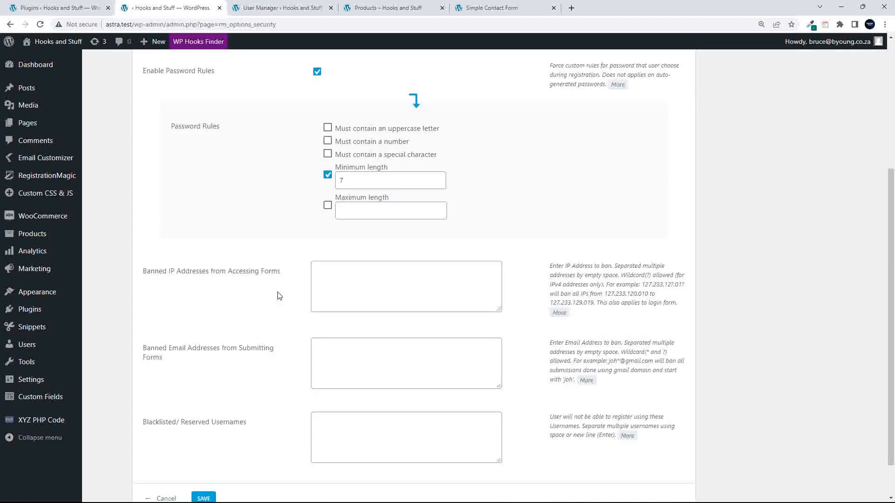
click(328, 128)
click(327, 140)
click(328, 154)
scroll(355, 240, up, 2)
click(327, 205)
click(328, 218)
click(327, 231)
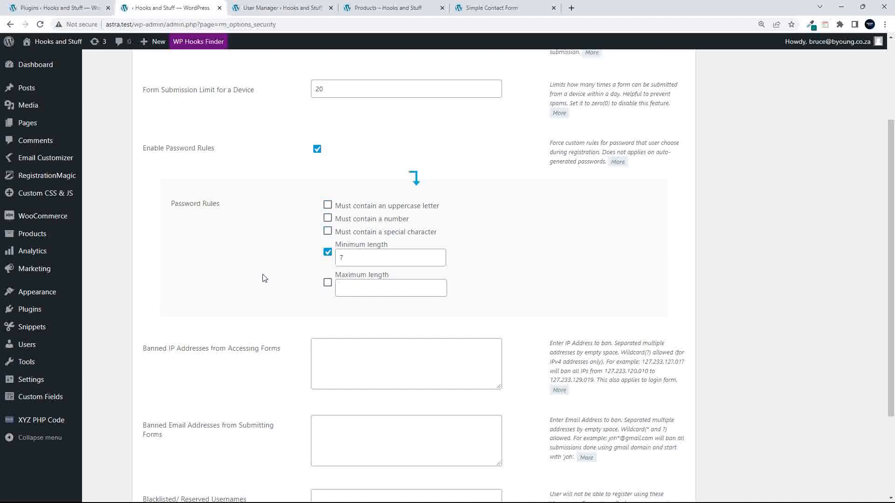
scroll(264, 278, down, 3)
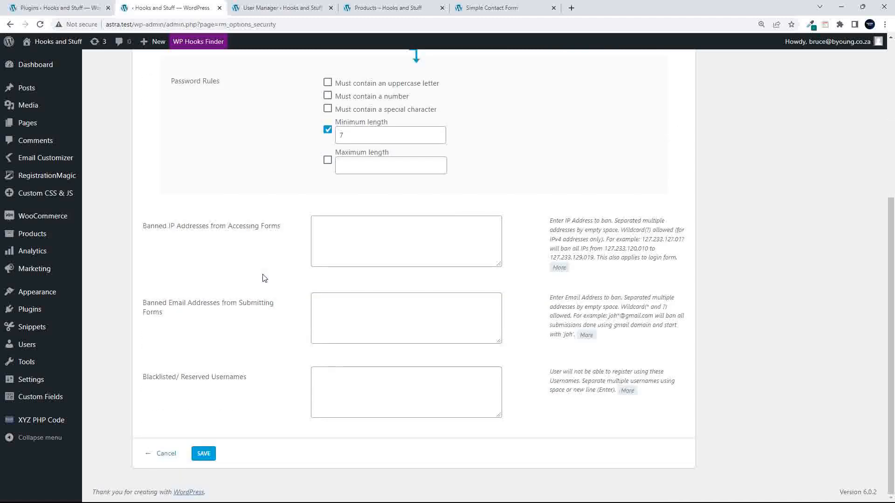
click(407, 244)
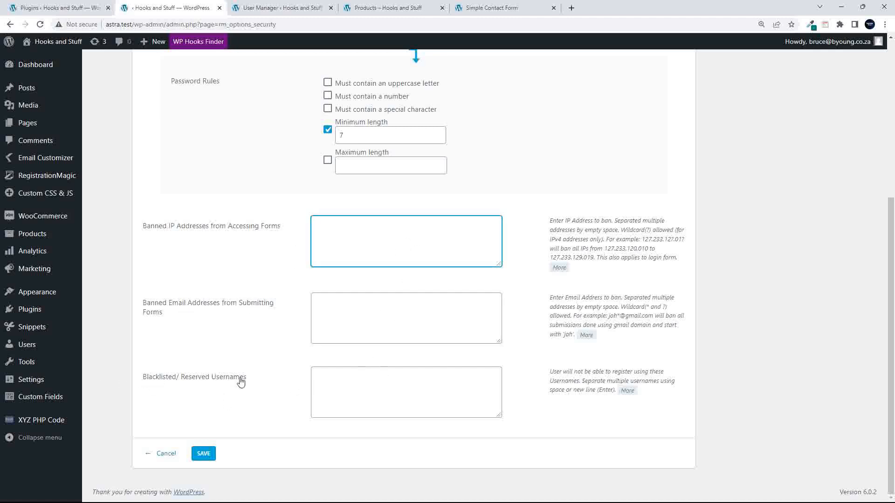
click(165, 453)
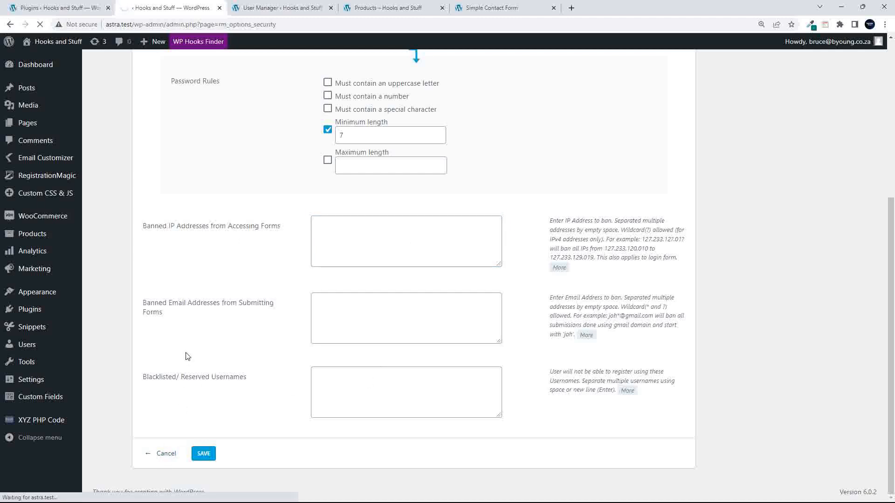
click(477, 269)
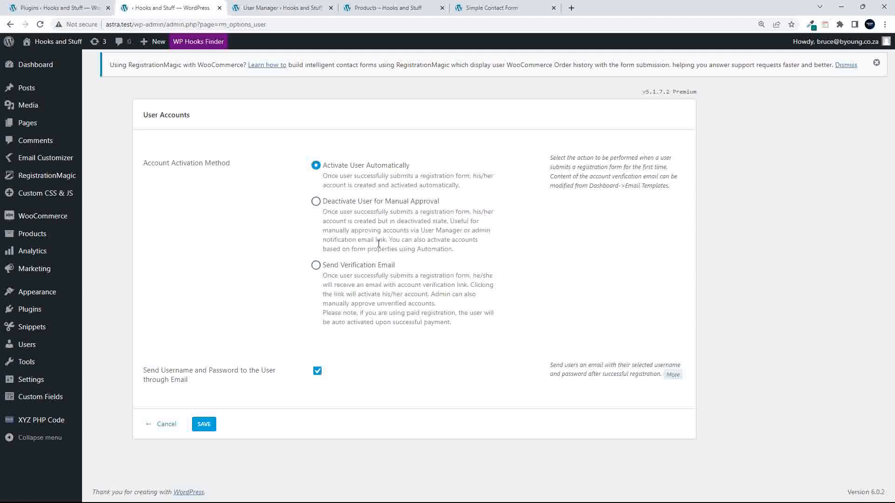
click(315, 265)
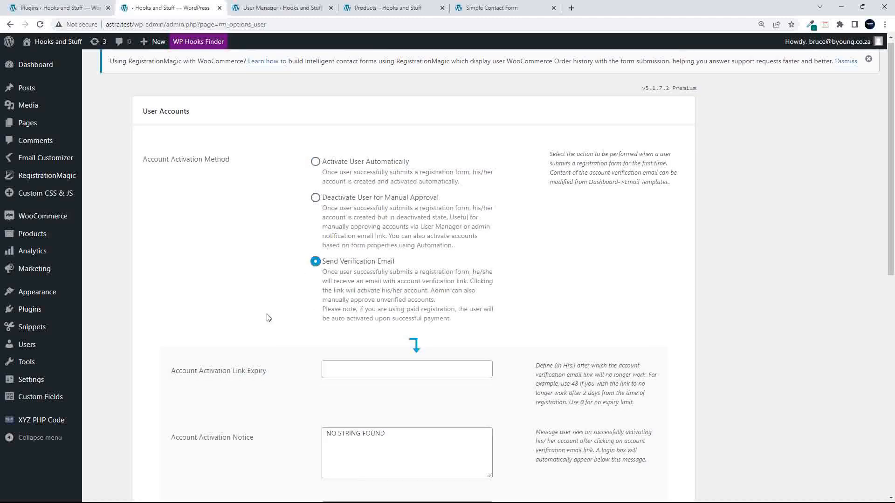
scroll(269, 318, down, 6)
scroll(269, 317, up, 1)
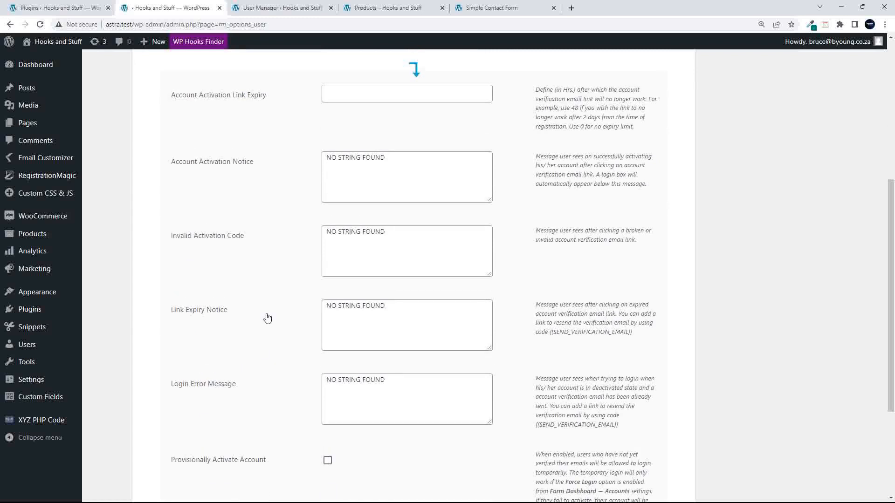
click(342, 93)
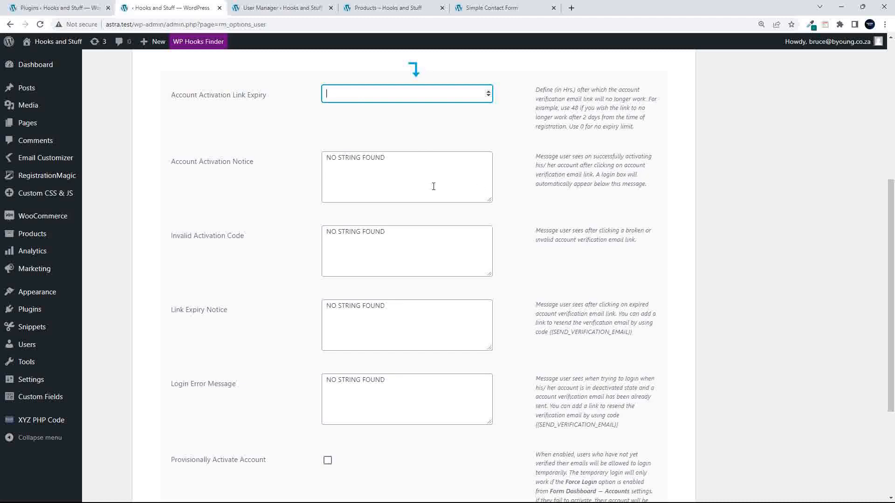
scroll(428, 210, down, 3)
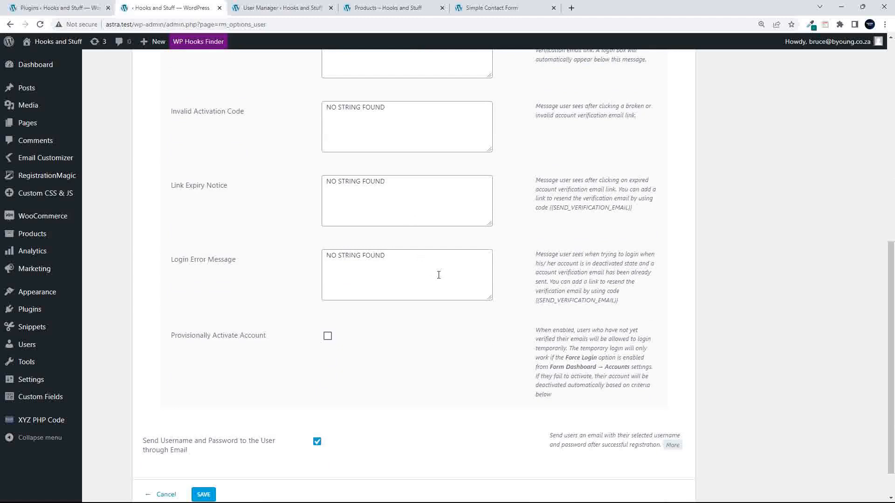
scroll(476, 350, up, 9)
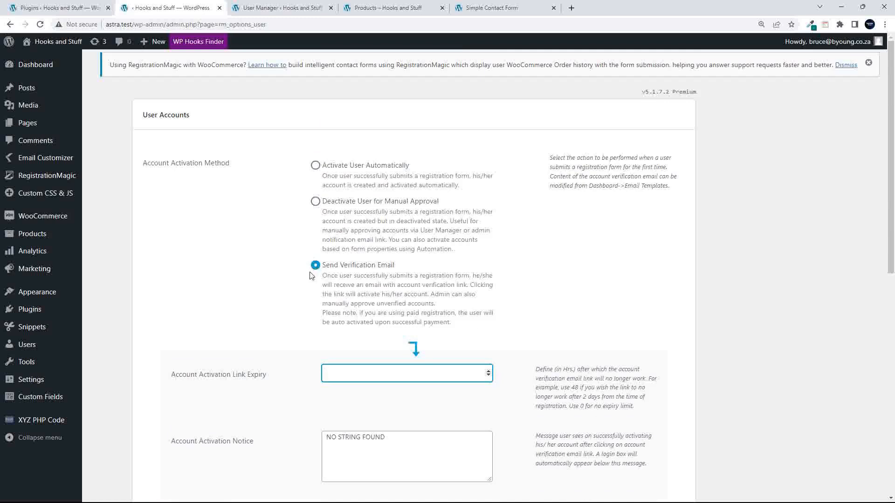
scroll(310, 274, down, 10)
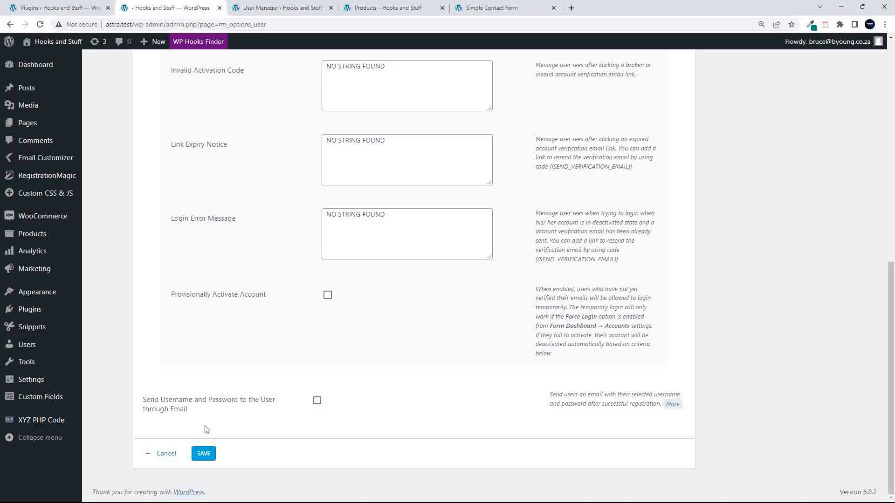
click(317, 402)
click(317, 402)
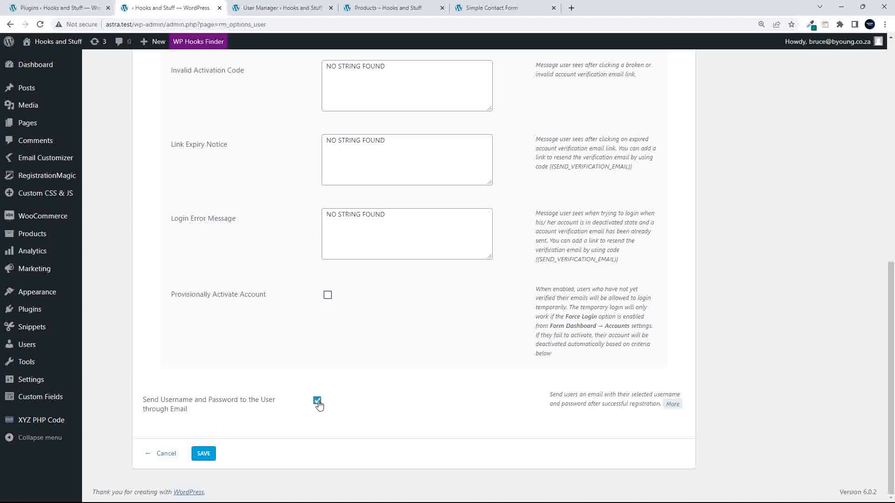
- Leave User Accounts unsaved and try Email Configuration's Notify Site Admin toggle, leaving it off
click(168, 454)
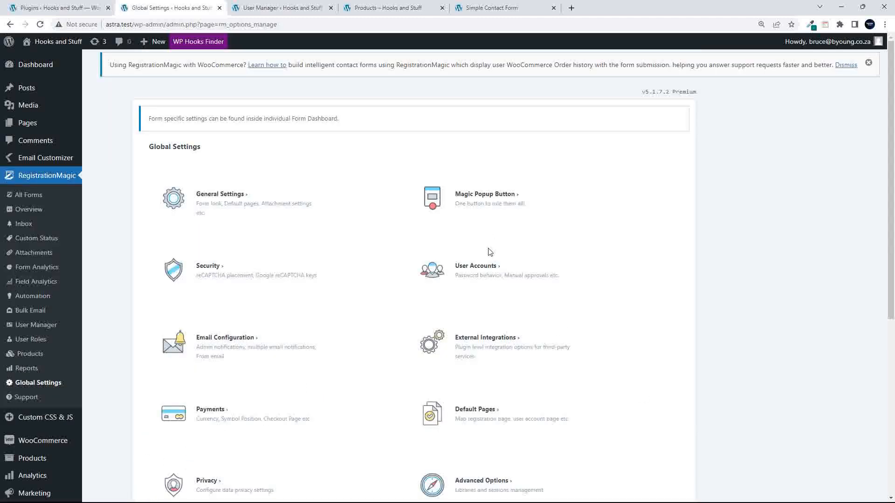
click(239, 345)
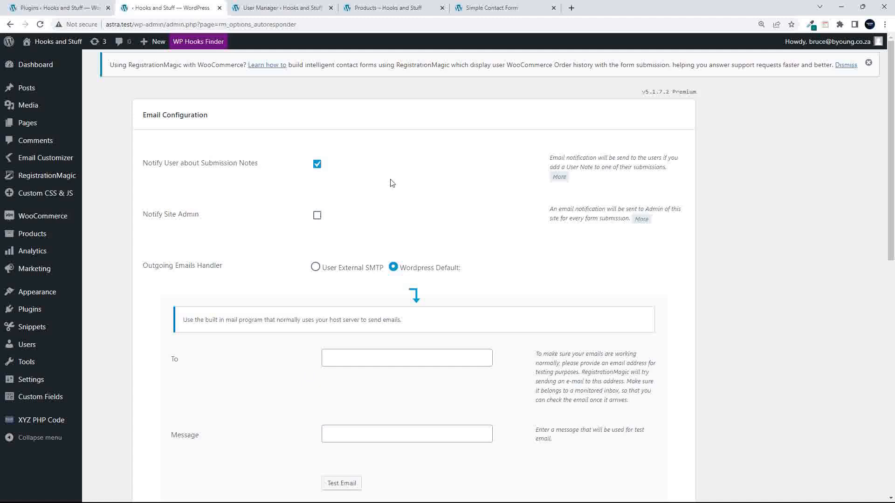
click(317, 216)
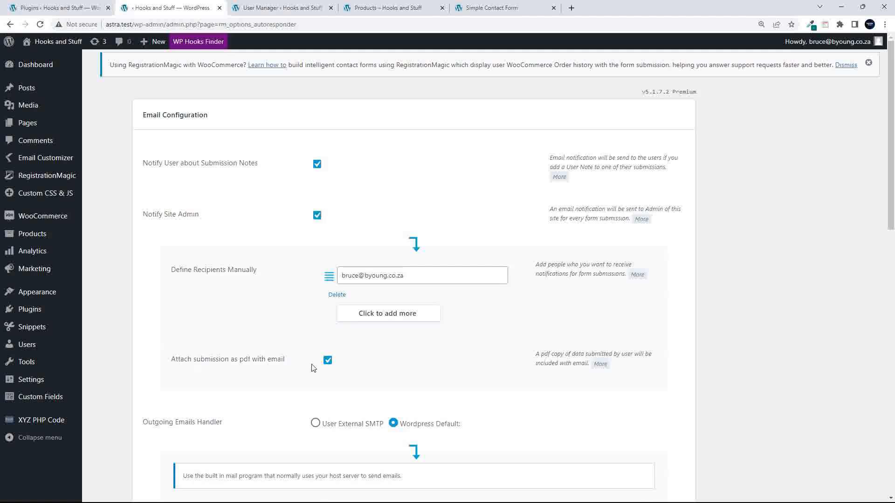
click(317, 215)
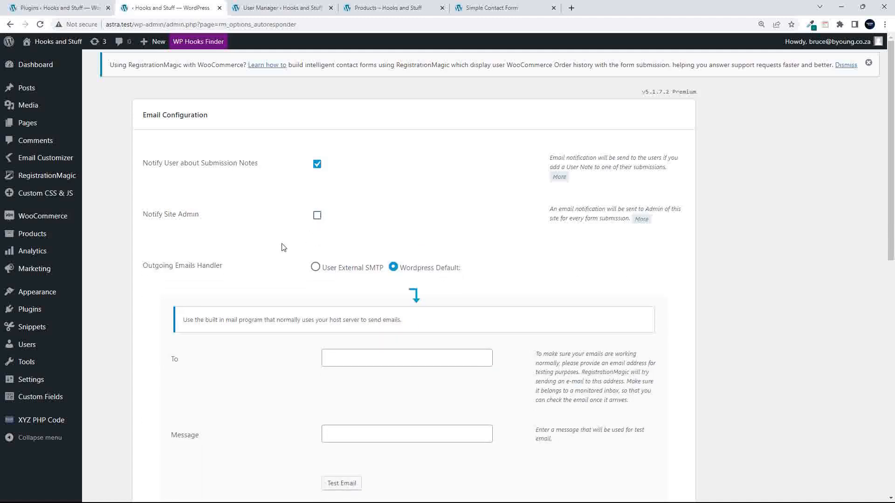
scroll(283, 247, down, 1)
scroll(283, 247, down, 2)
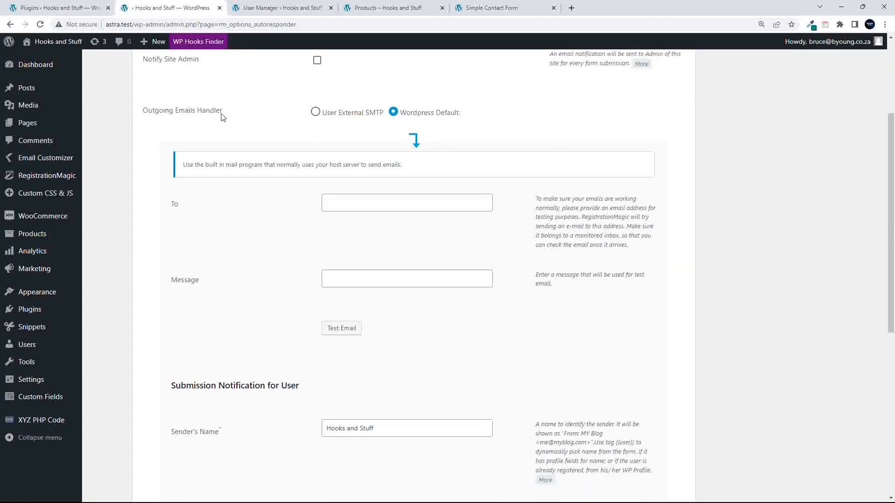
- Try External SMTP for outgoing email, then revert to WordPress Default
click(316, 113)
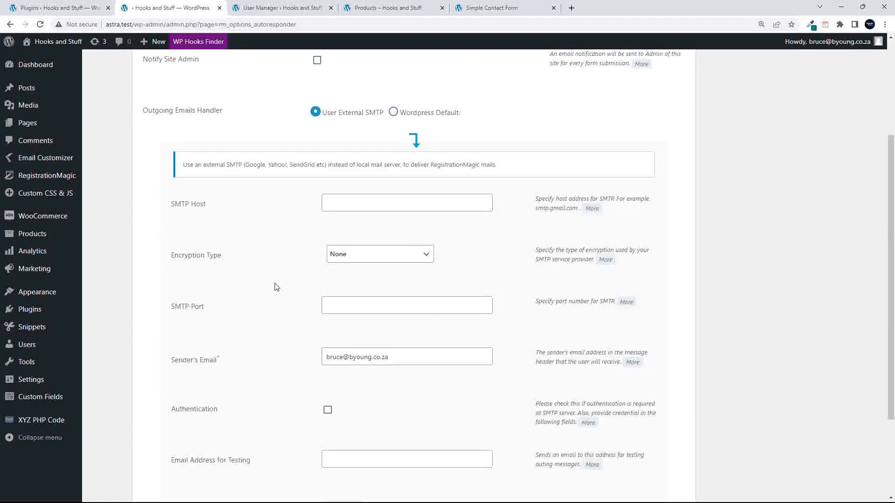
scroll(275, 286, down, 3)
scroll(275, 287, up, 3)
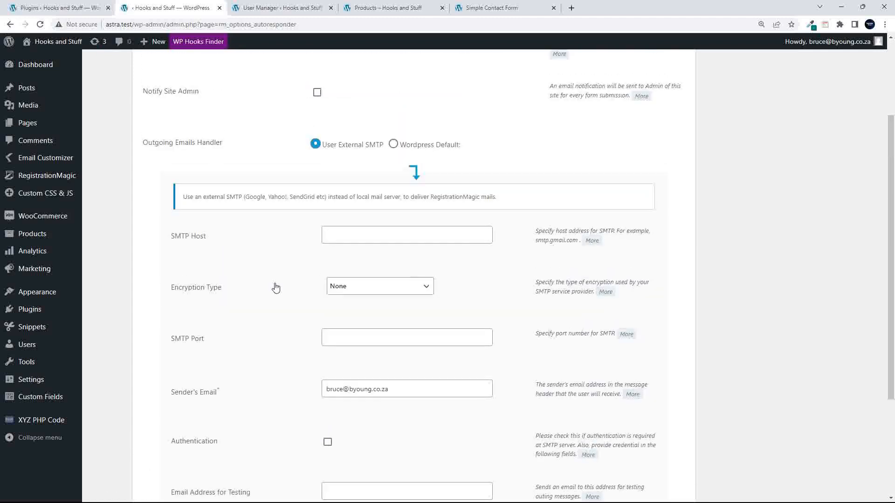
scroll(286, 296, down, 3)
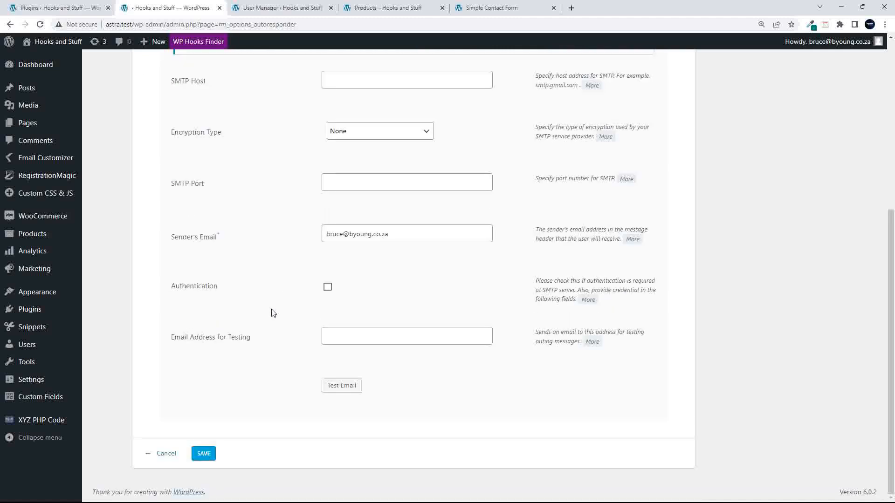
scroll(272, 312, up, 3)
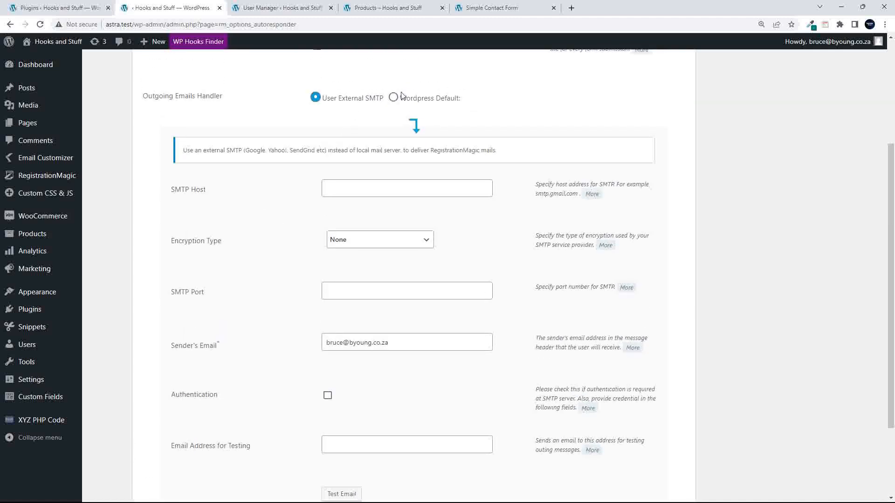
click(393, 95)
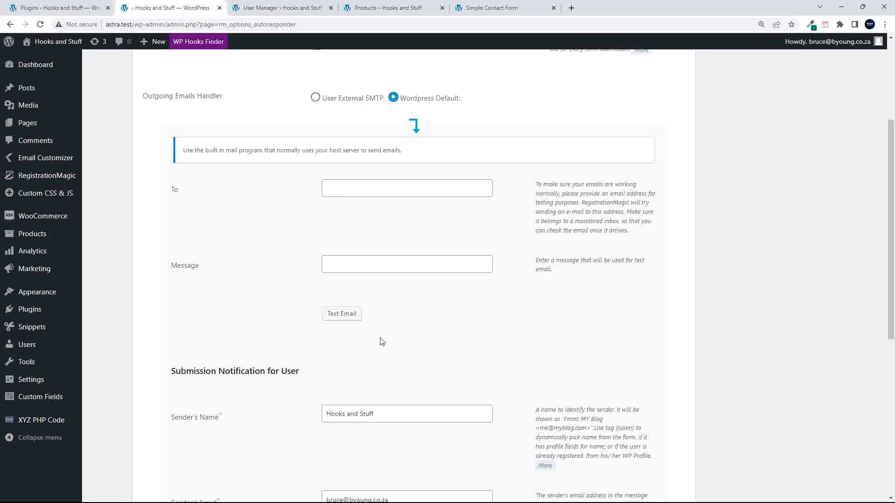
- Review the user sender name Hooks and Stuff, then cancel Email Configuration without saving
scroll(380, 341, down, 5)
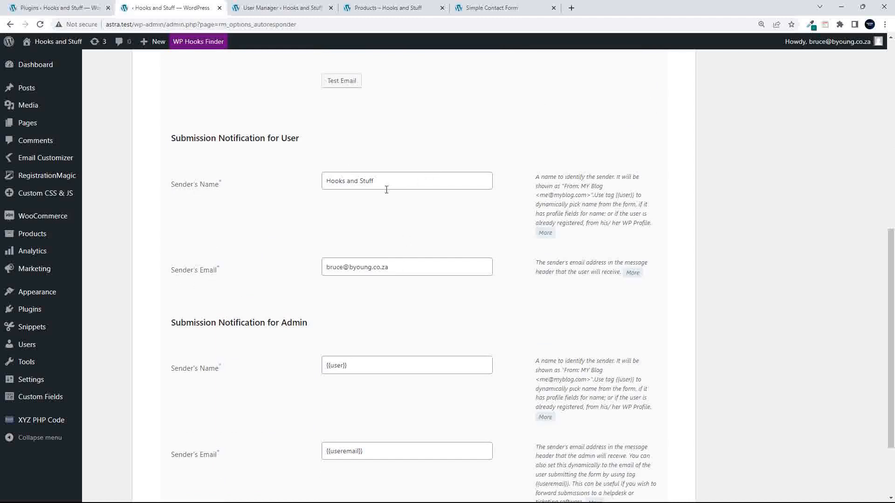
drag(326, 181, 375, 182)
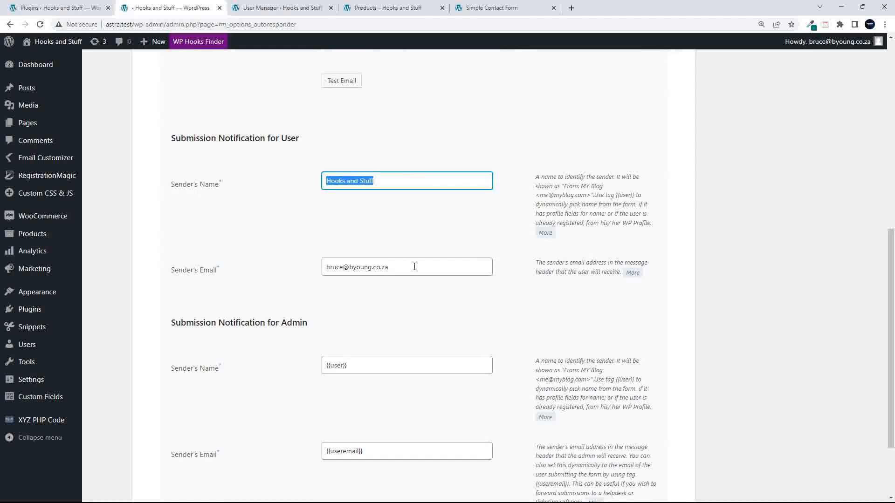
scroll(414, 267, down, 1)
scroll(415, 268, down, 1)
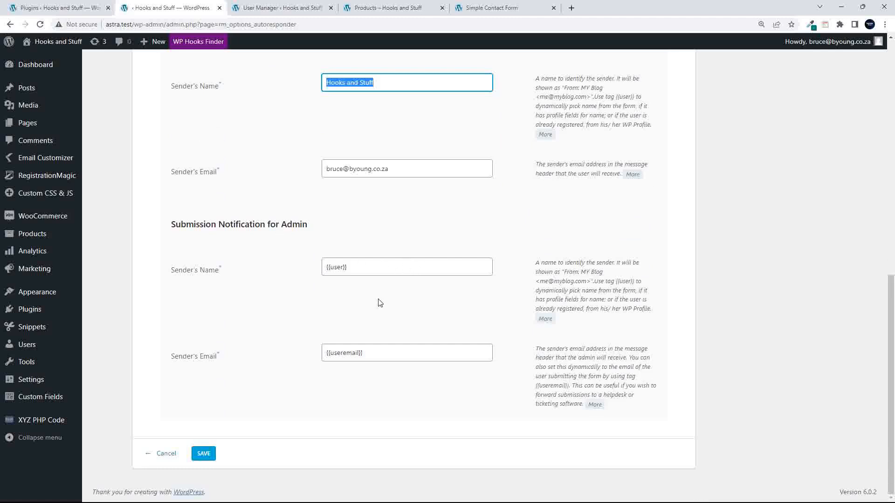
click(164, 459)
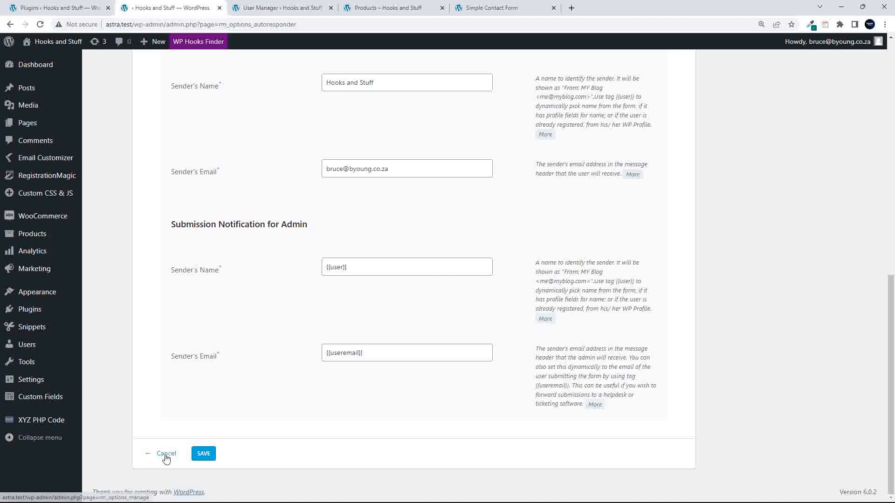
click(166, 458)
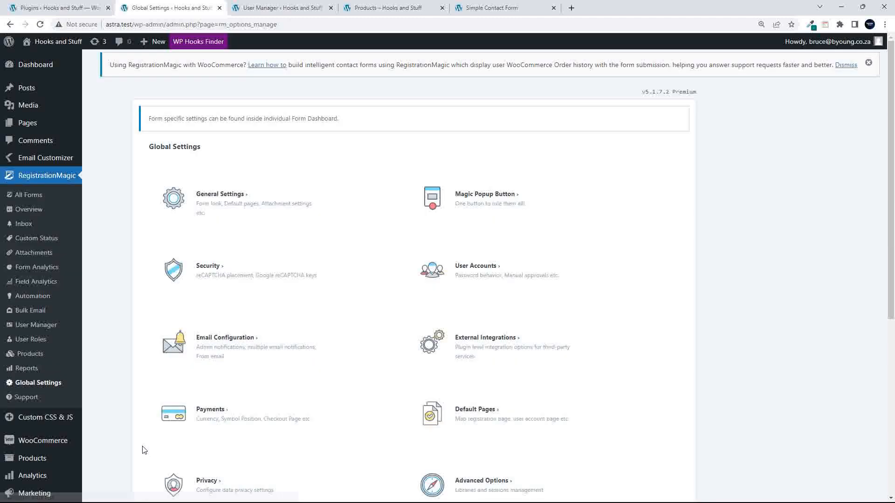
- Review External Integrations (MailChimp, Aweber, Dropbox disabled, no Google Maps key), then cancel out unchanged
scroll(172, 413, down, 1)
scroll(173, 413, down, 4)
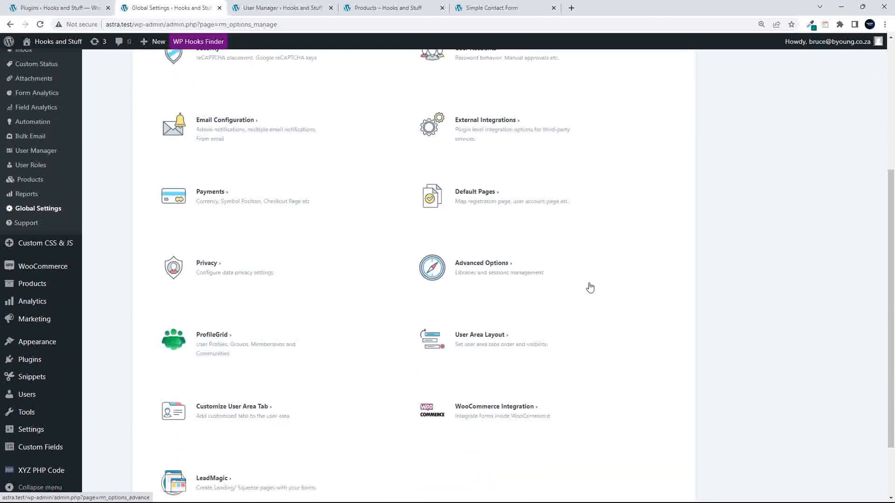
click(484, 121)
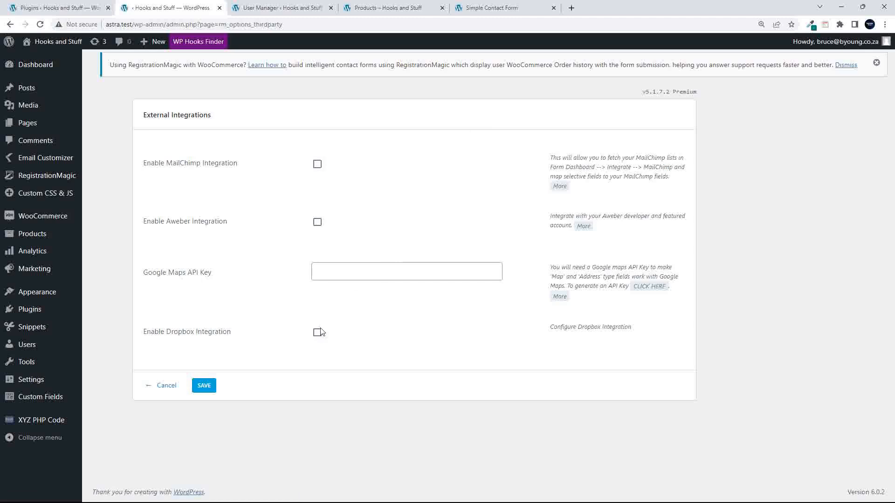
click(166, 387)
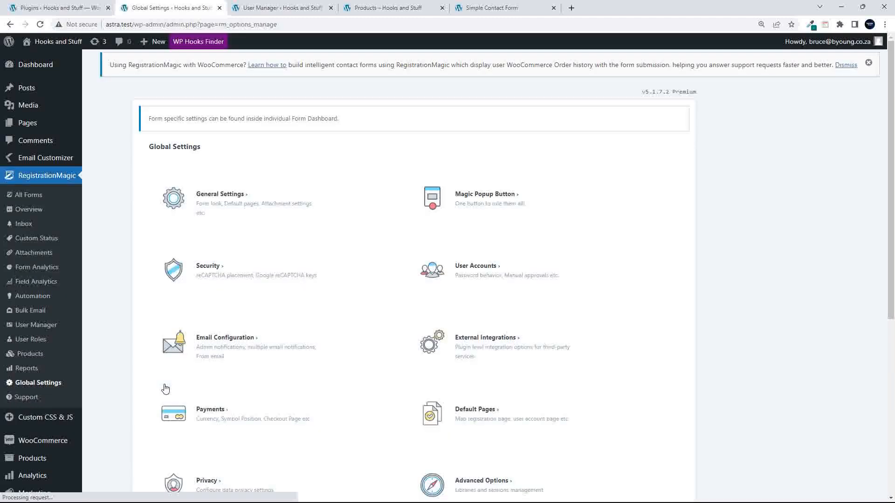
- In the Payments settings, enable PayPal and Stripe as processors, then disable both again
scroll(347, 376, down, 2)
scroll(346, 377, down, 3)
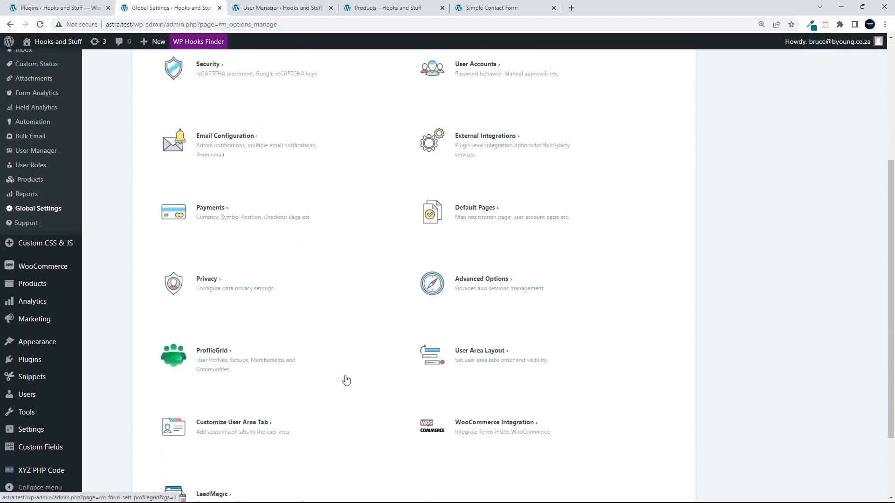
click(213, 211)
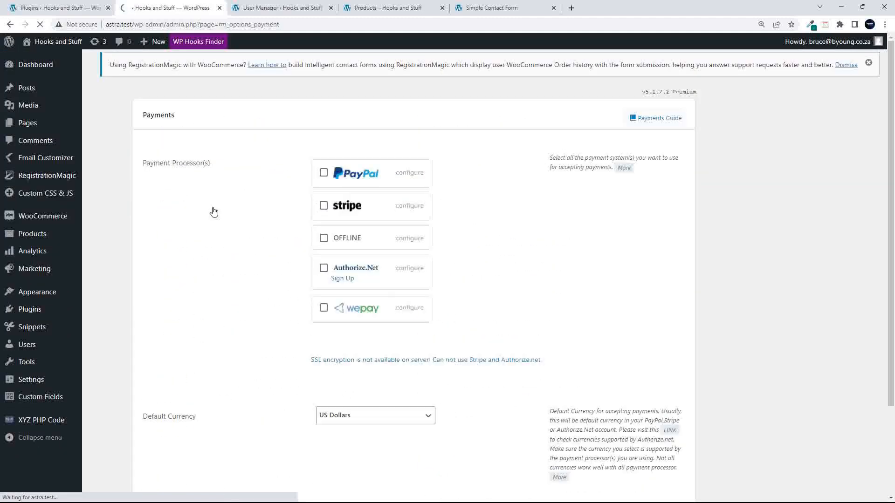
click(323, 175)
click(324, 208)
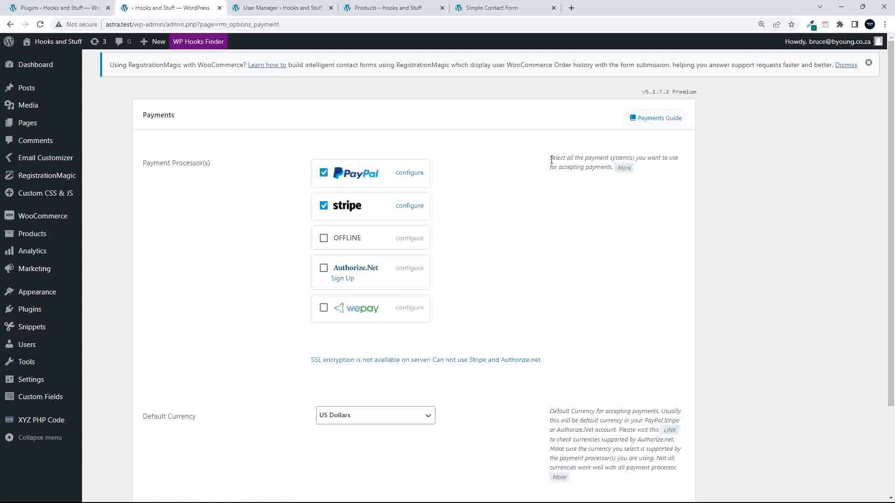
drag(551, 160, 693, 168)
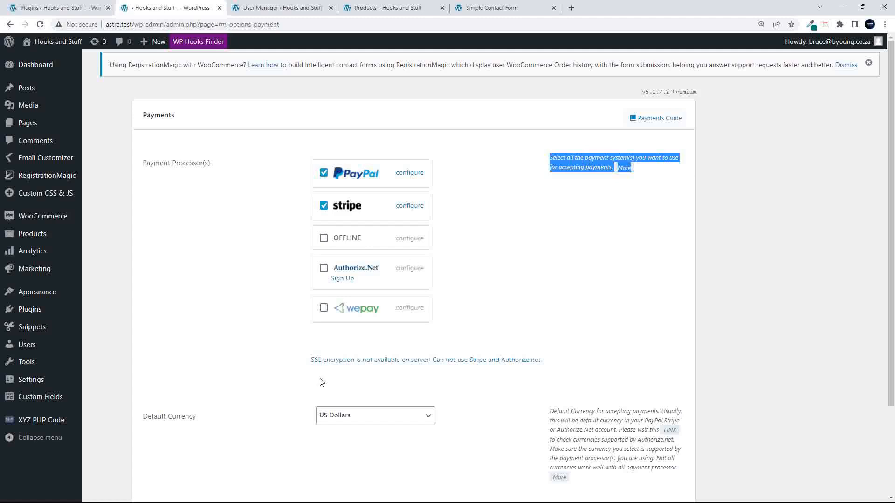
click(324, 206)
click(324, 173)
- Keep US Dollars and the before-amount symbol position, then discard the payment settings
scroll(241, 323, down, 3)
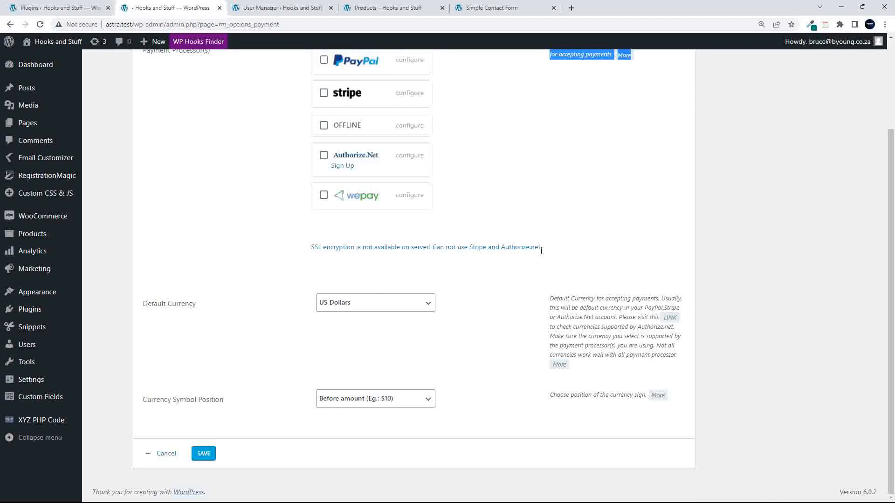
click(396, 303)
scroll(402, 370, down, 3)
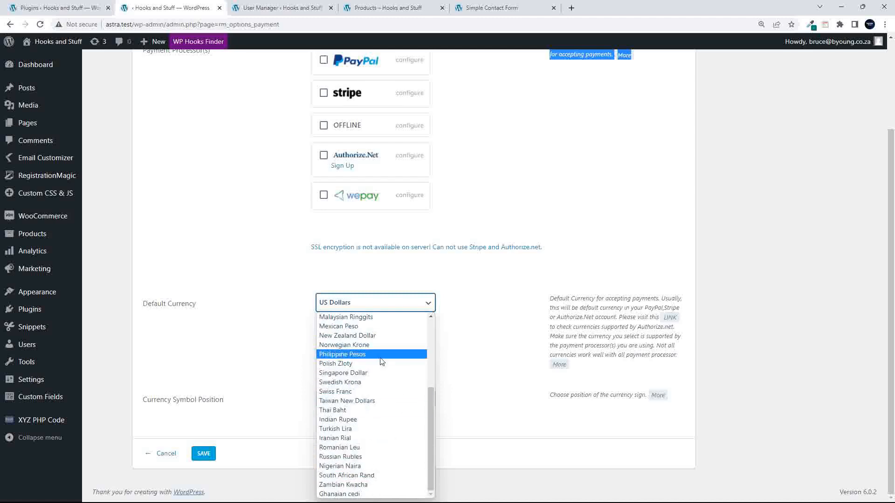
scroll(380, 362, up, 5)
click(488, 292)
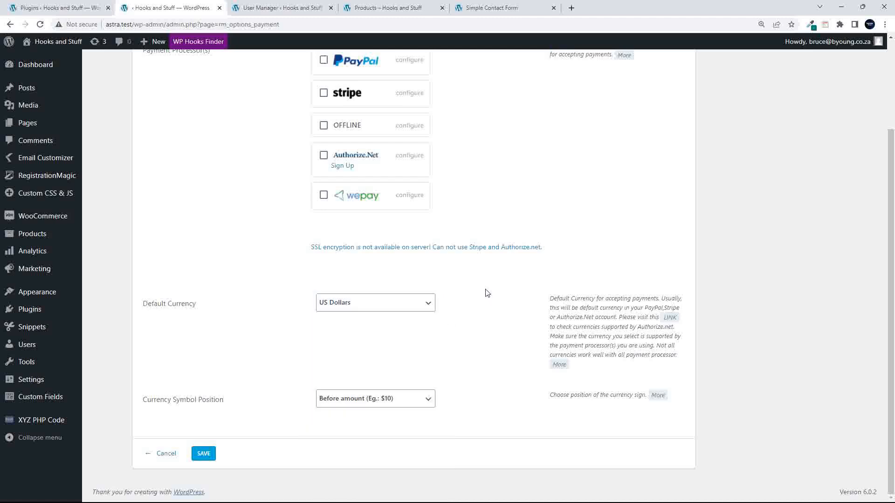
scroll(482, 298, up, 2)
scroll(481, 299, down, 2)
click(357, 399)
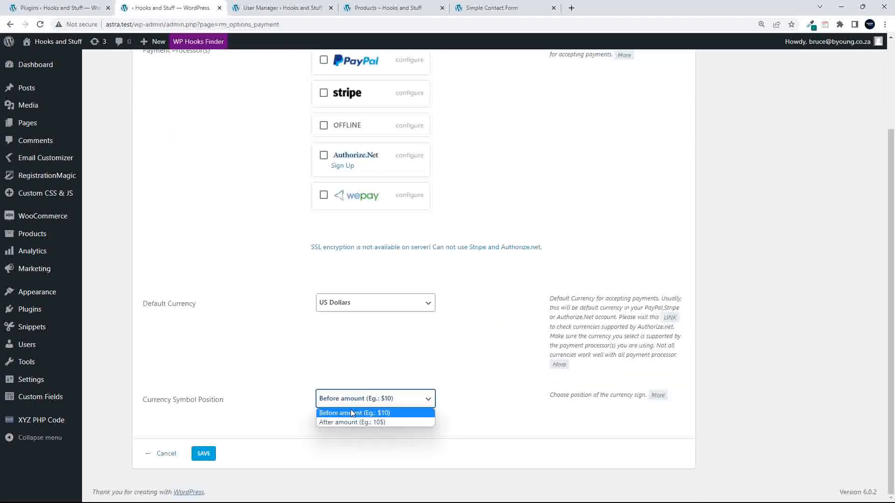
click(163, 455)
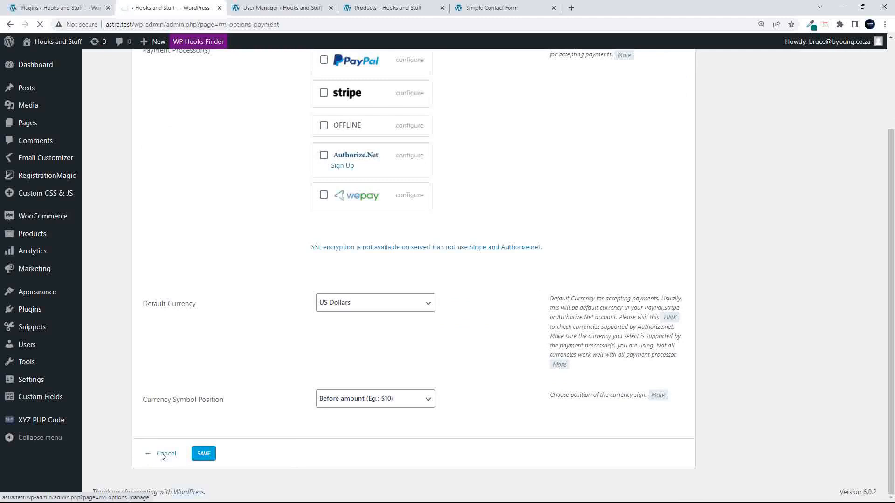
scroll(312, 261, down, 5)
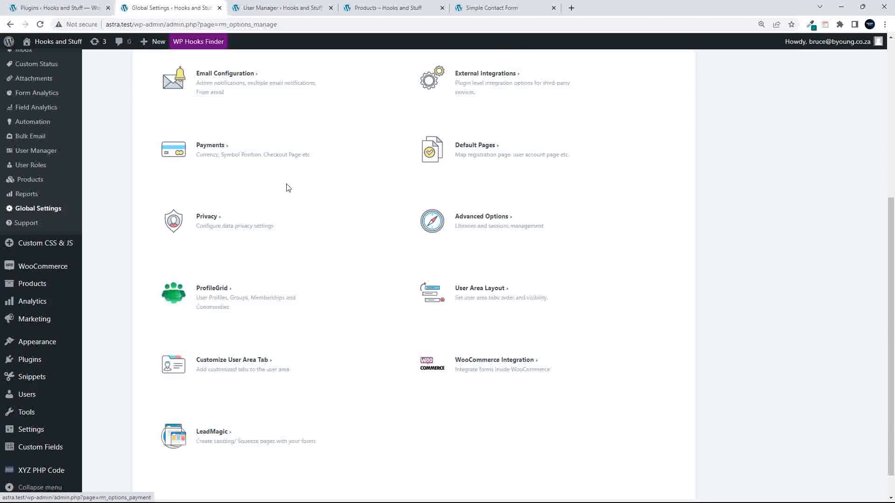
- Set the Default Registration Page to My account, save, and switch to the User Manager tab
click(472, 148)
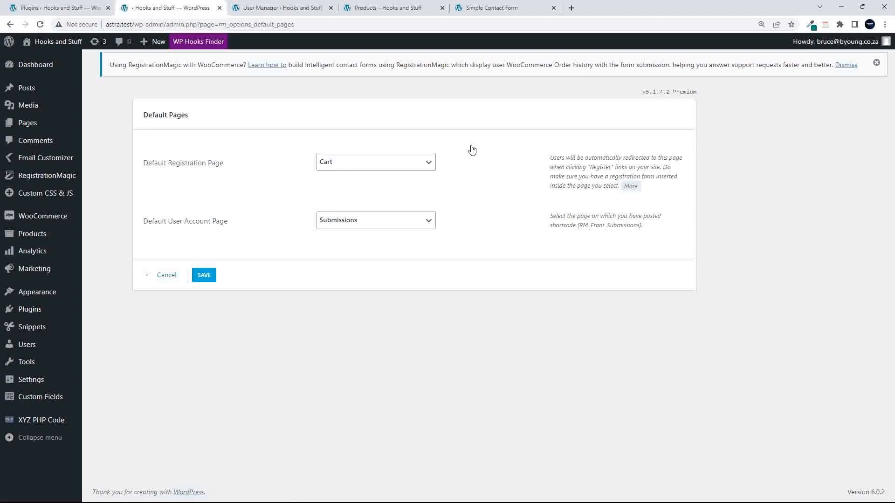
click(359, 166)
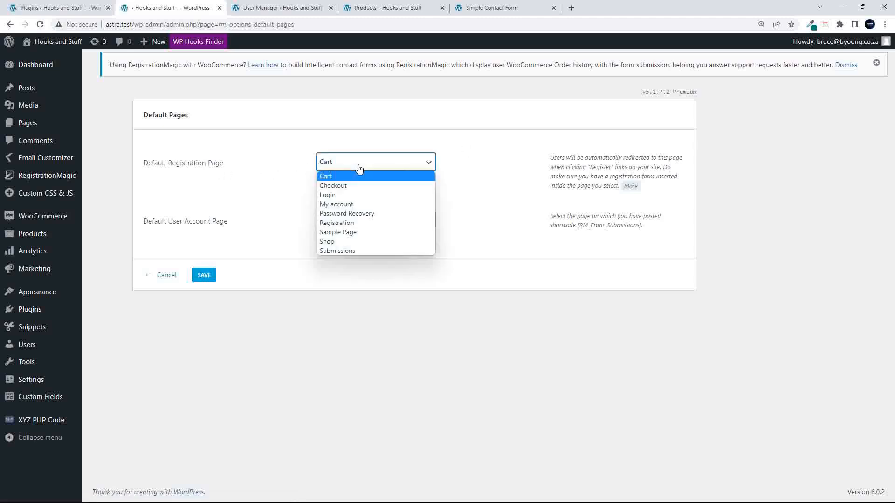
click(345, 205)
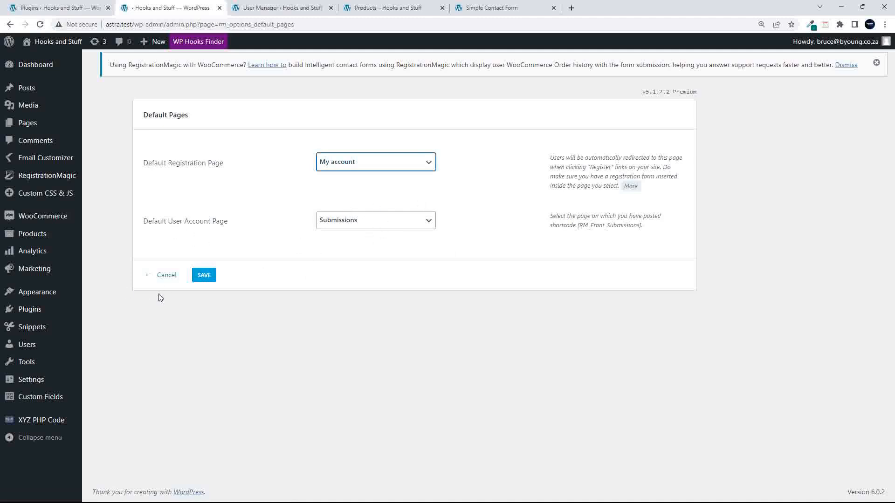
click(207, 275)
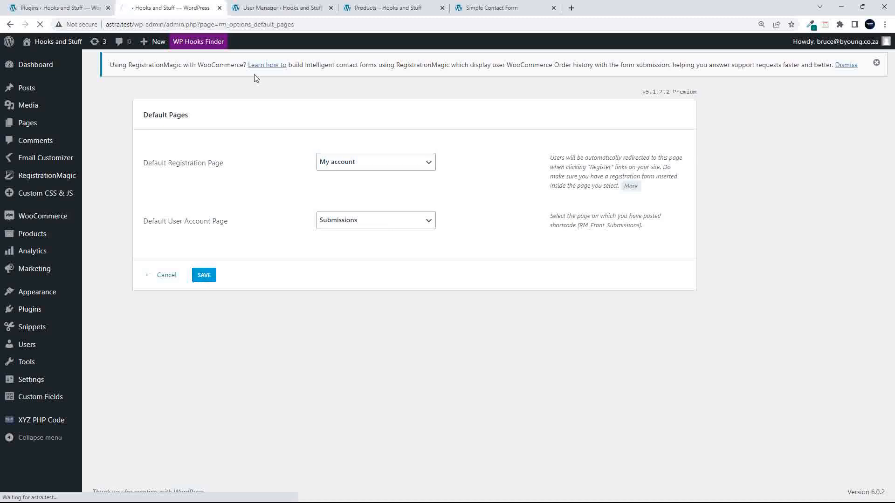
click(274, 8)
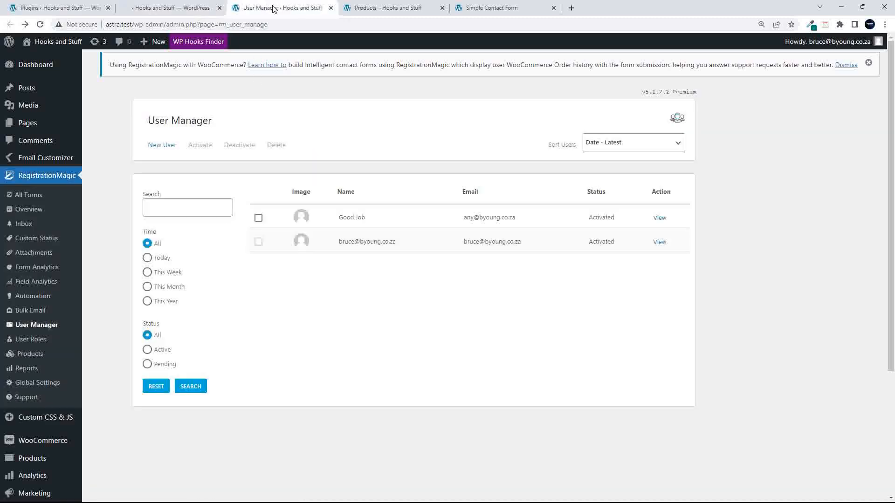
- View the Submissions page on the site from the WordPress Pages list
click(32, 125)
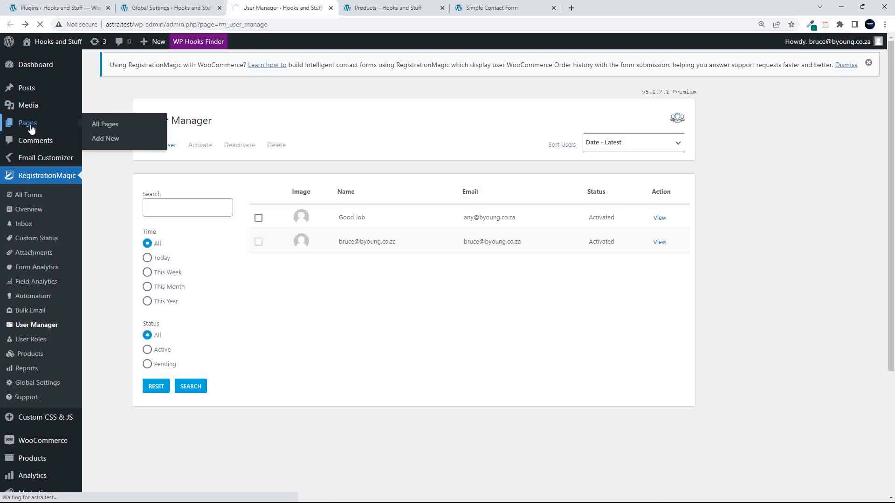
scroll(268, 361, down, 2)
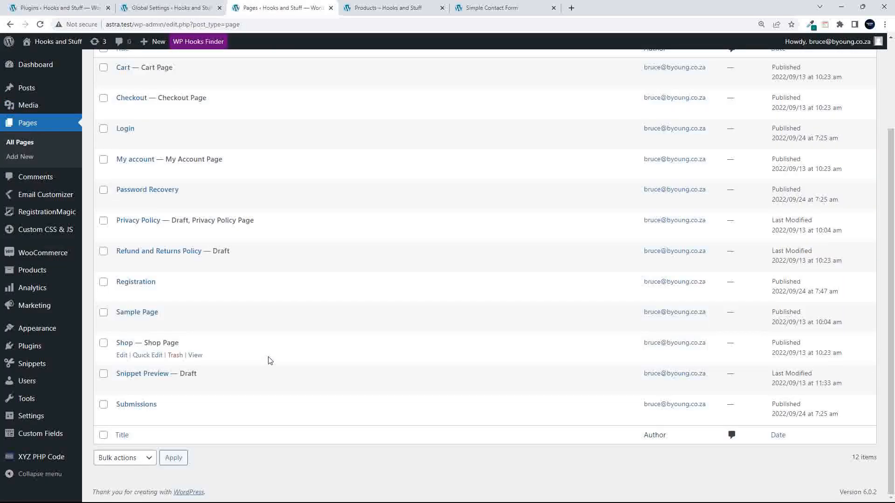
click(194, 417)
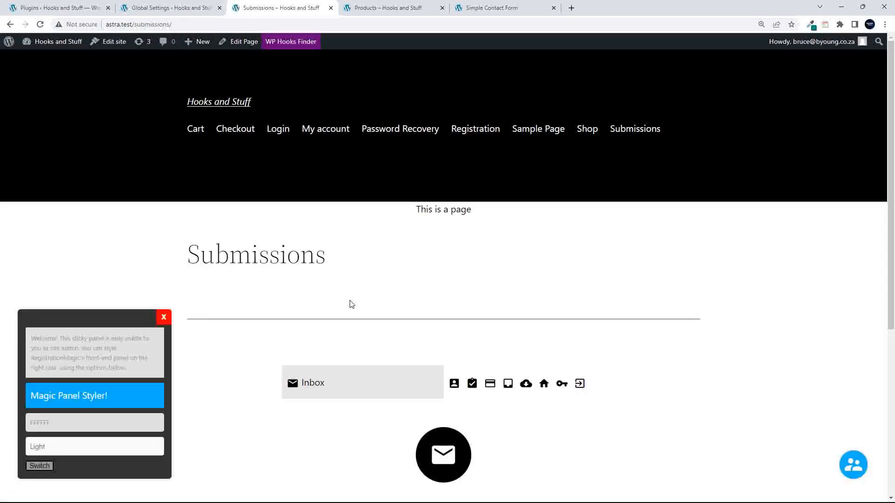
scroll(385, 320, down, 5)
scroll(385, 322, down, 1)
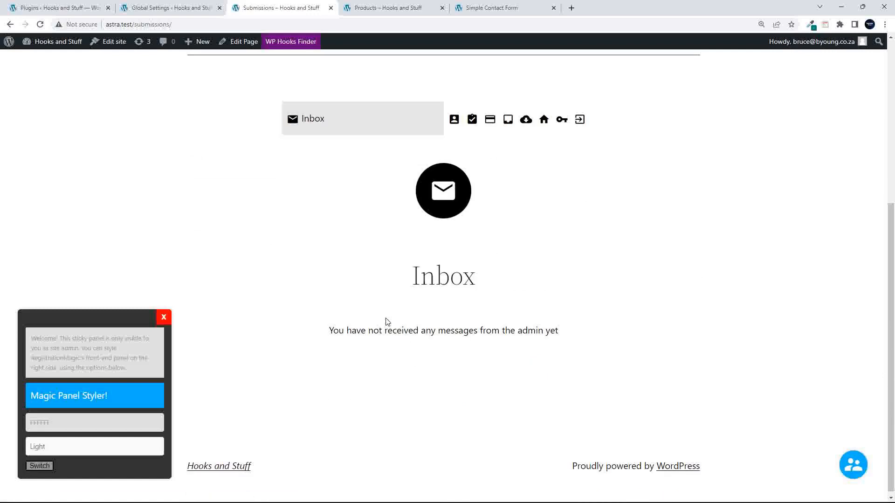
scroll(385, 321, up, 6)
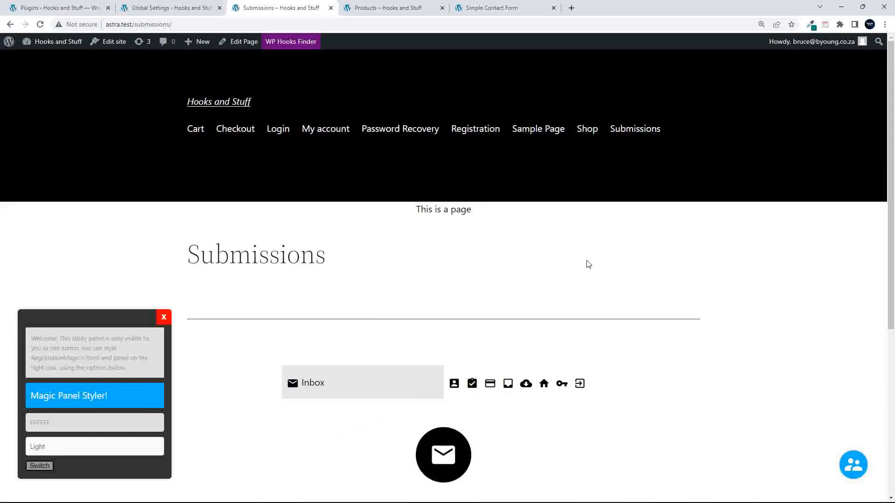
scroll(376, 347, down, 3)
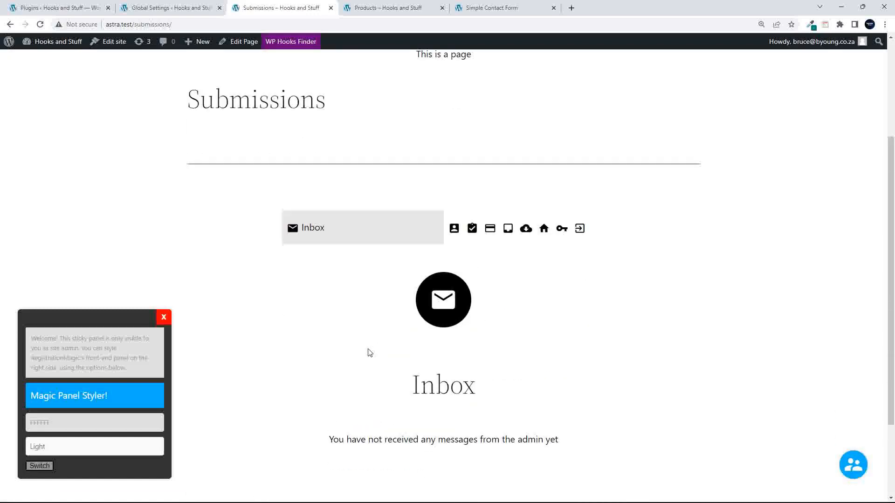
- Browse the Personal Details, Registrations, Payment History, Orders, Downloads, Addresses and password sections
click(454, 228)
scroll(487, 282, down, 3)
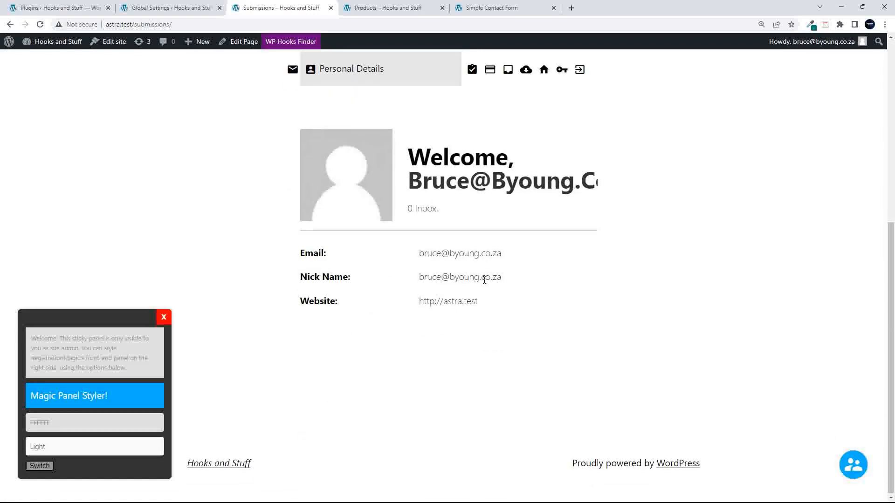
scroll(489, 280, up, 1)
click(471, 135)
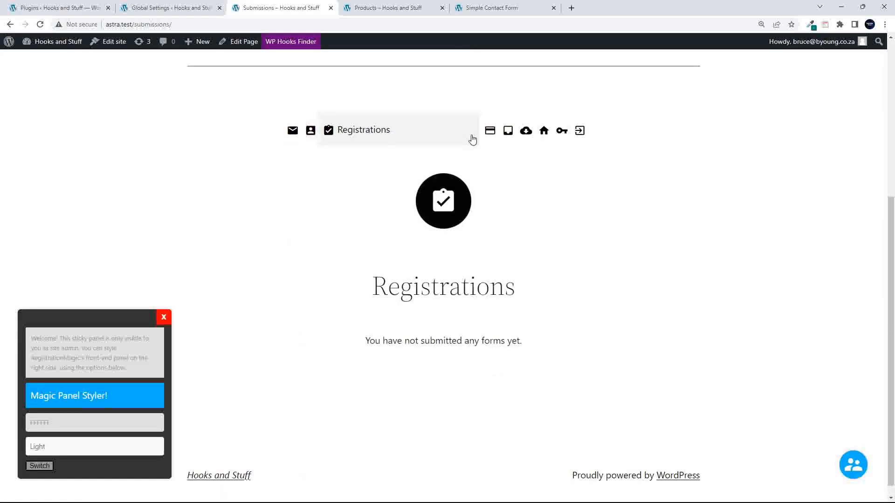
scroll(429, 266, up, 1)
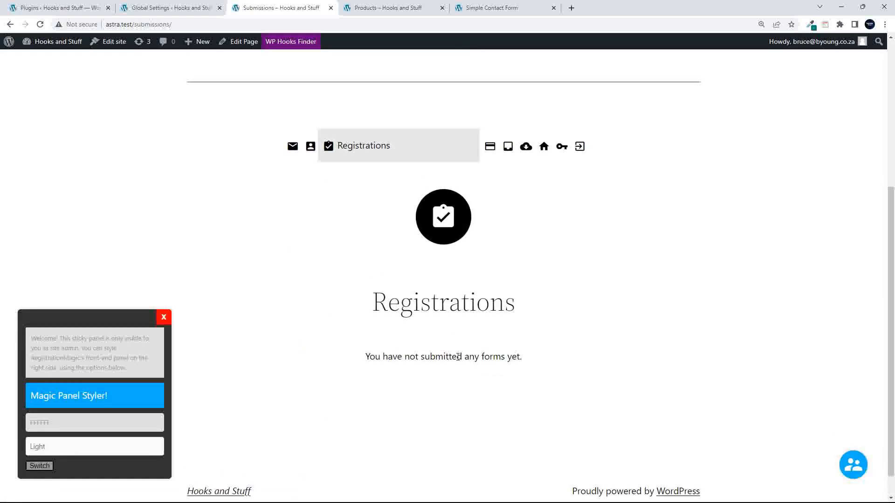
click(490, 147)
click(508, 147)
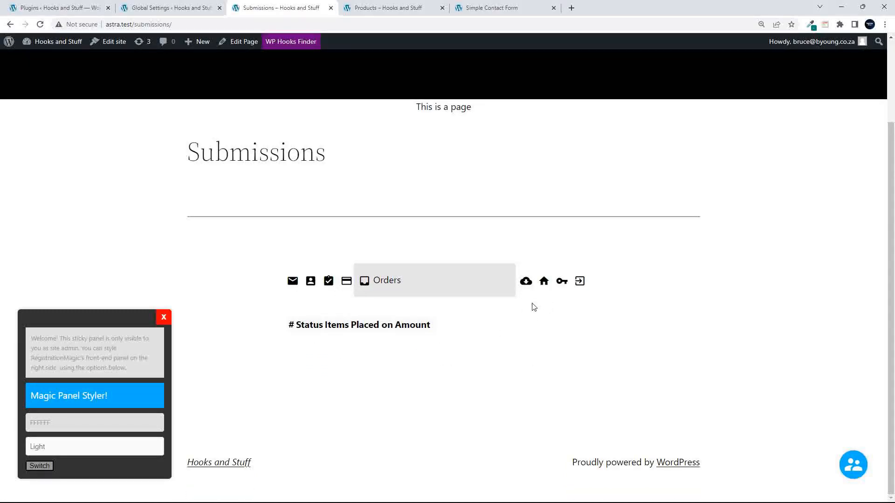
click(526, 281)
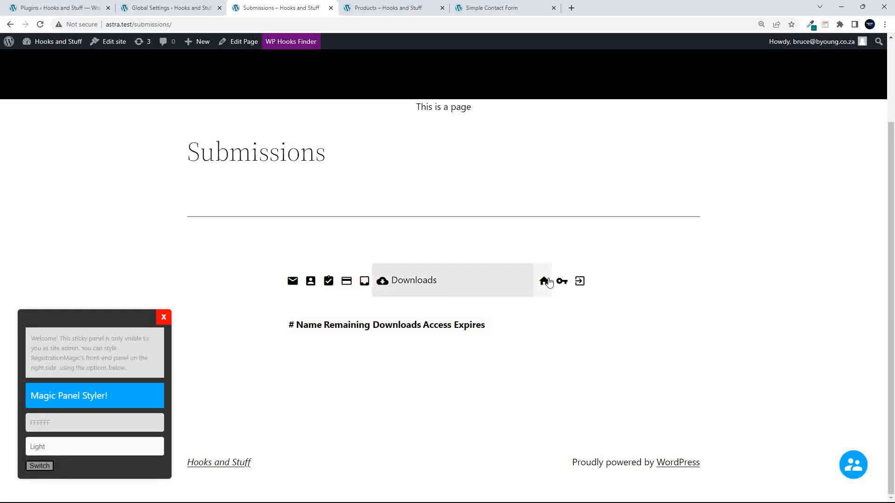
click(543, 281)
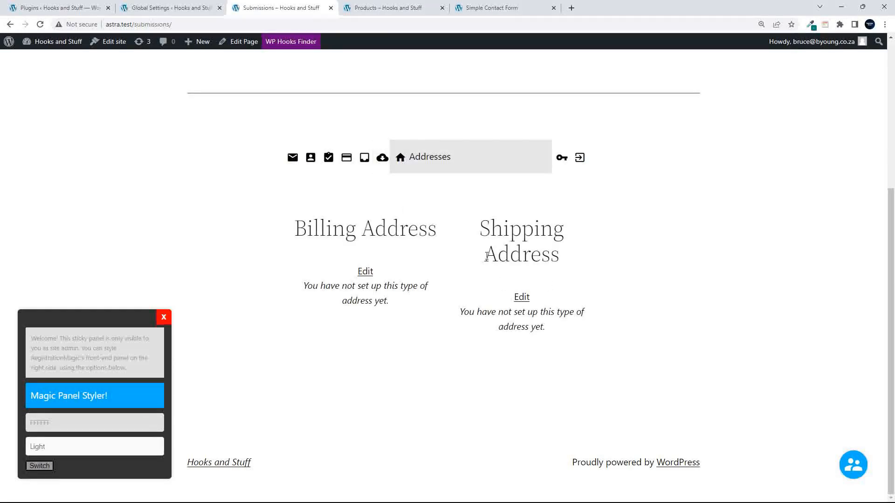
scroll(528, 321, up, 1)
click(560, 173)
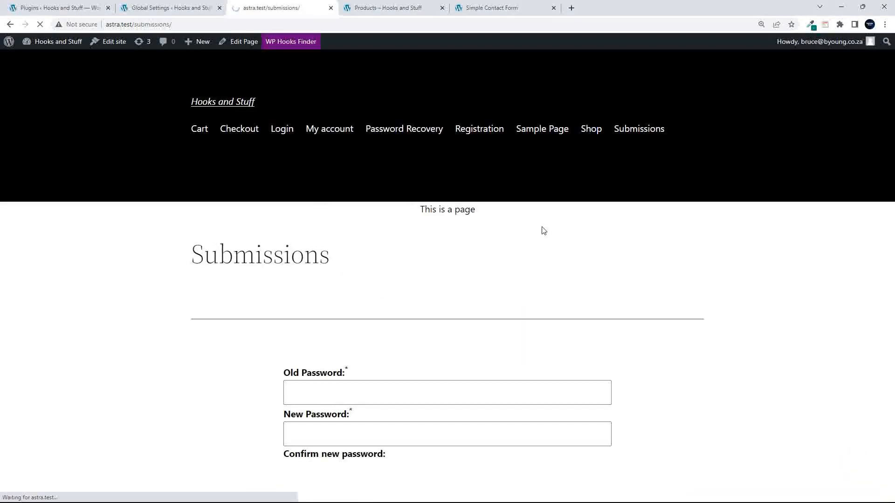
scroll(364, 344, down, 3)
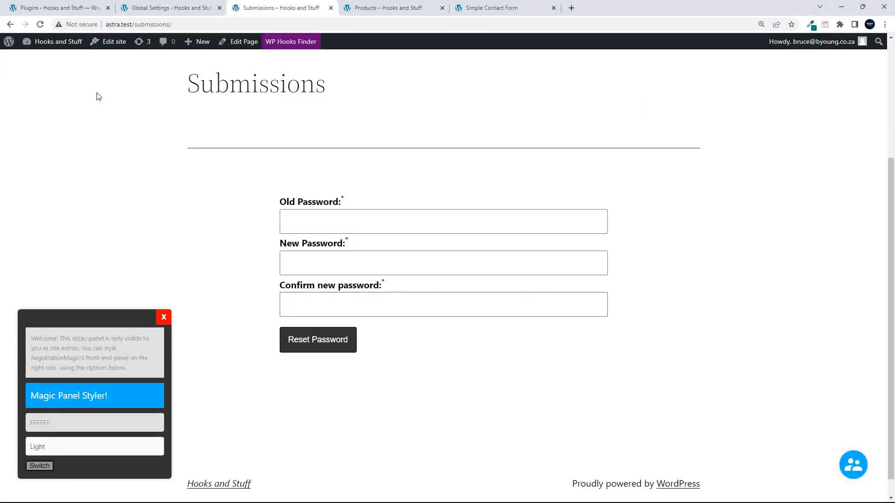
- Go back and recheck Personal Details, Registrations and the empty Payment History section
click(10, 25)
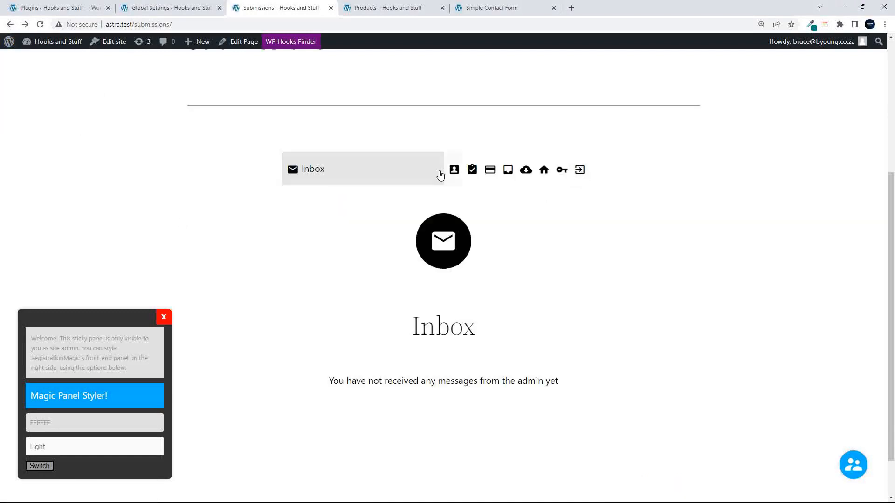
click(453, 170)
click(471, 171)
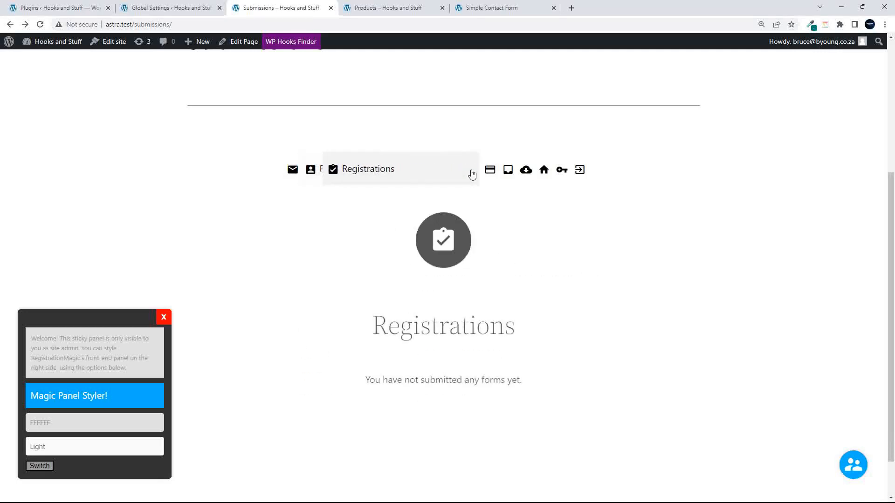
click(489, 171)
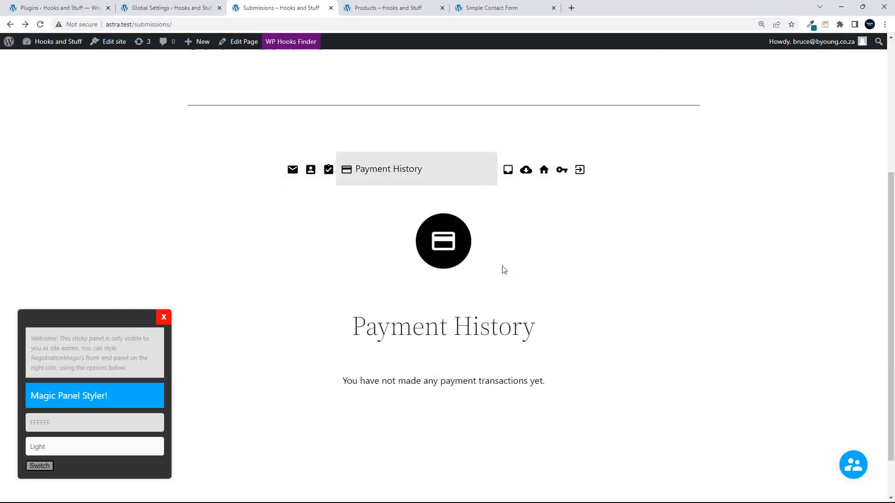
click(185, 8)
scroll(355, 348, down, 6)
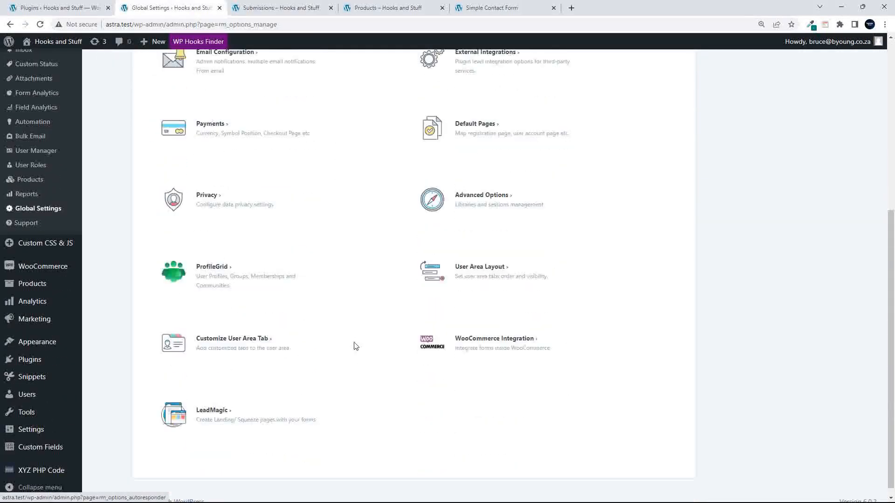
scroll(351, 340, up, 4)
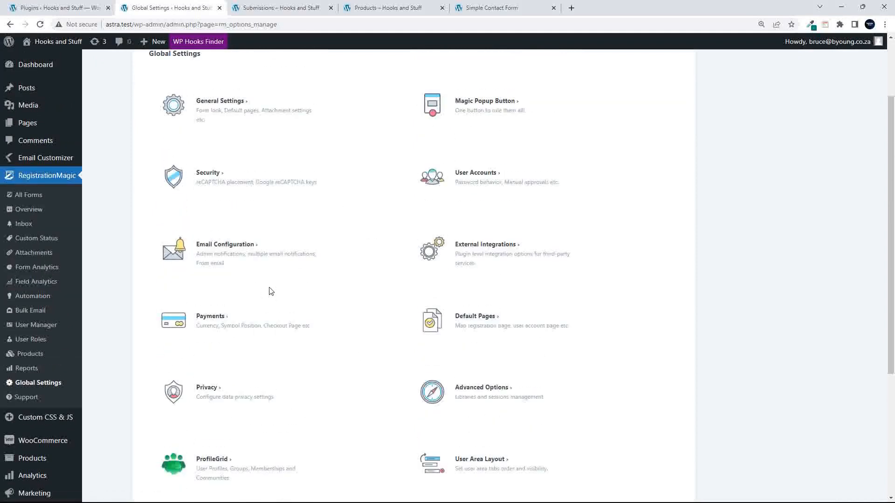
scroll(269, 293, down, 3)
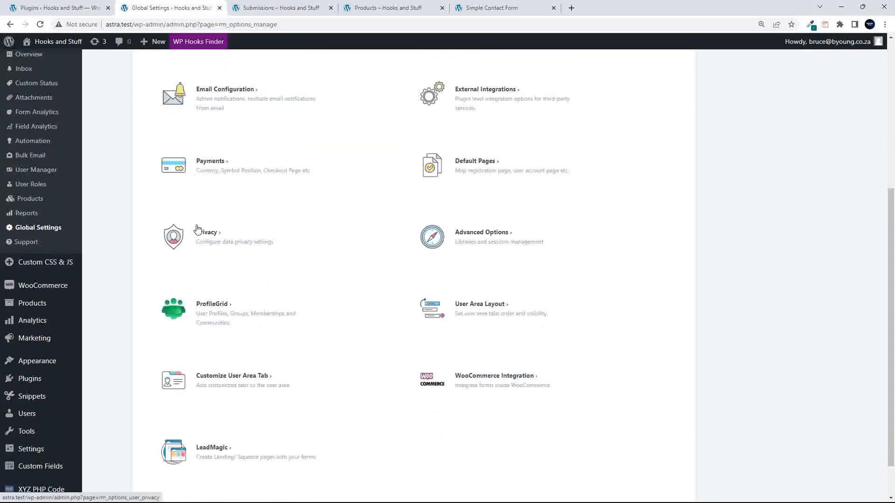
scroll(249, 254, up, 2)
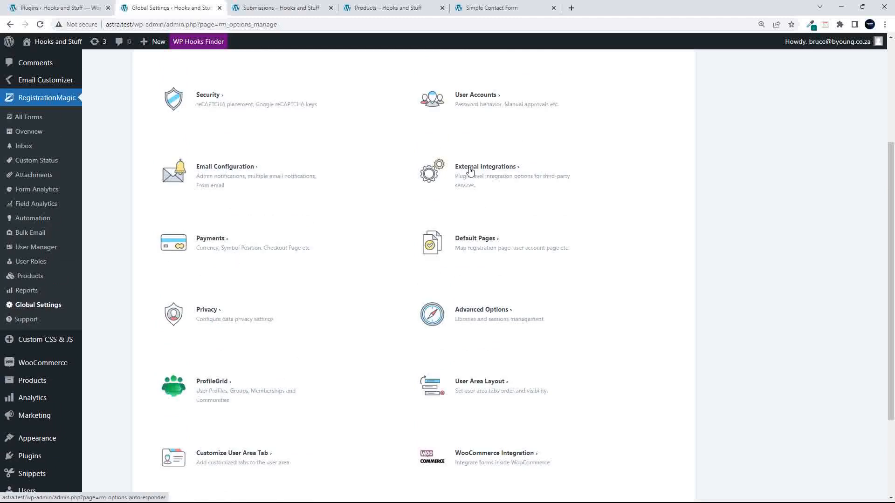
click(476, 248)
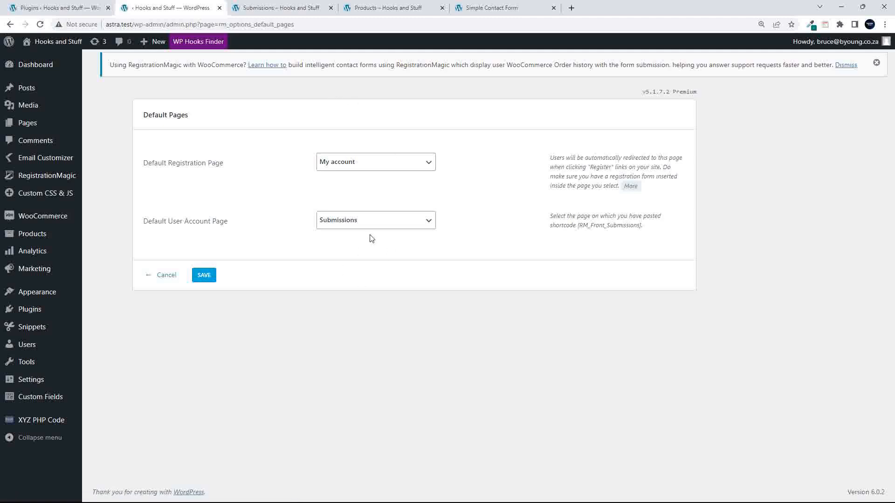
click(358, 163)
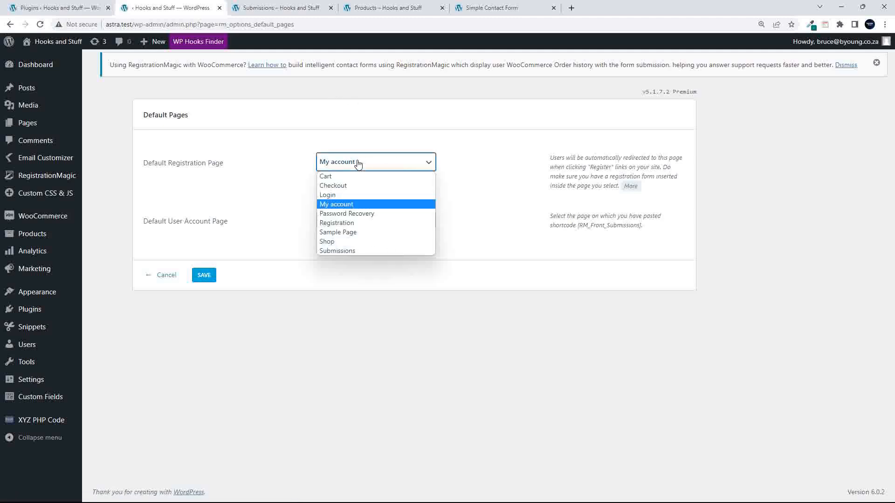
click(357, 163)
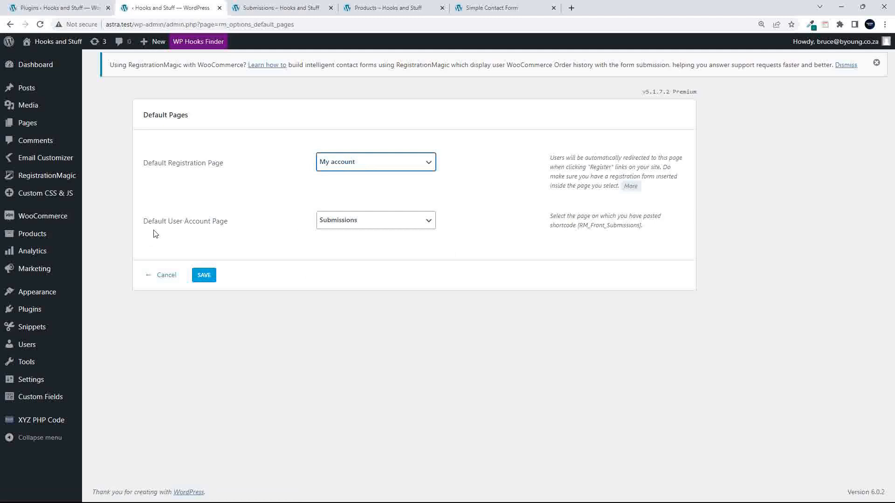
click(167, 275)
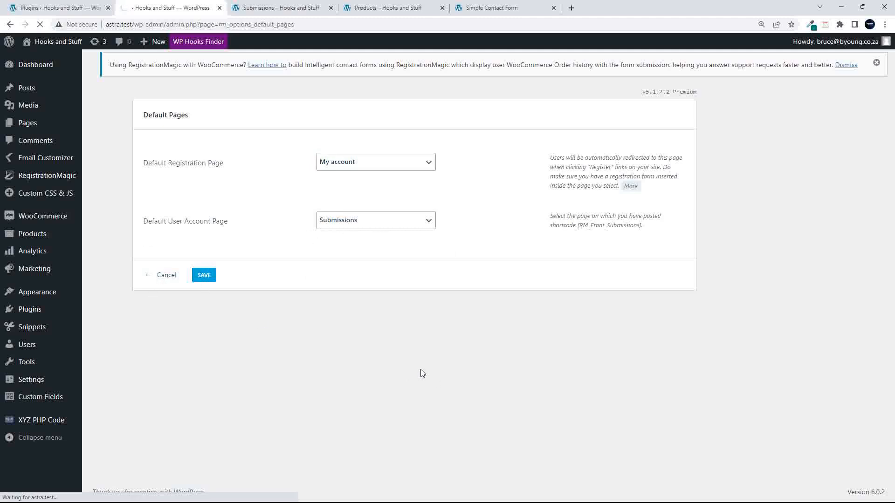
scroll(420, 371, down, 7)
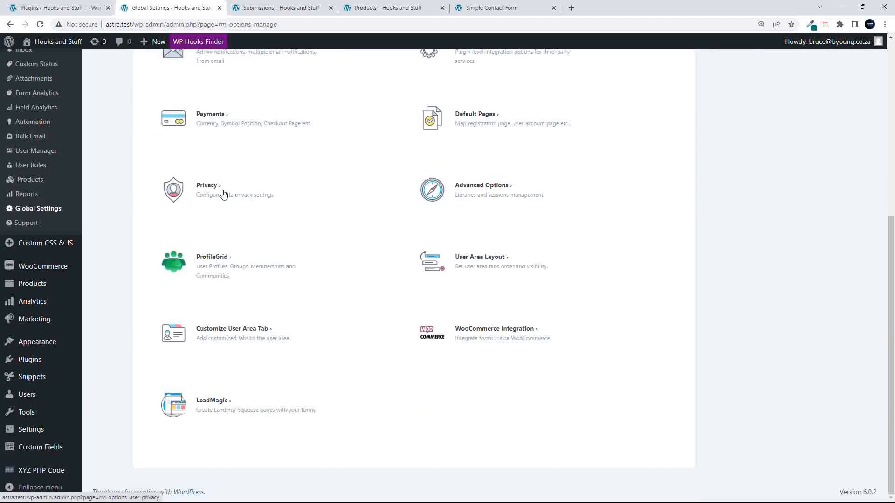
click(207, 191)
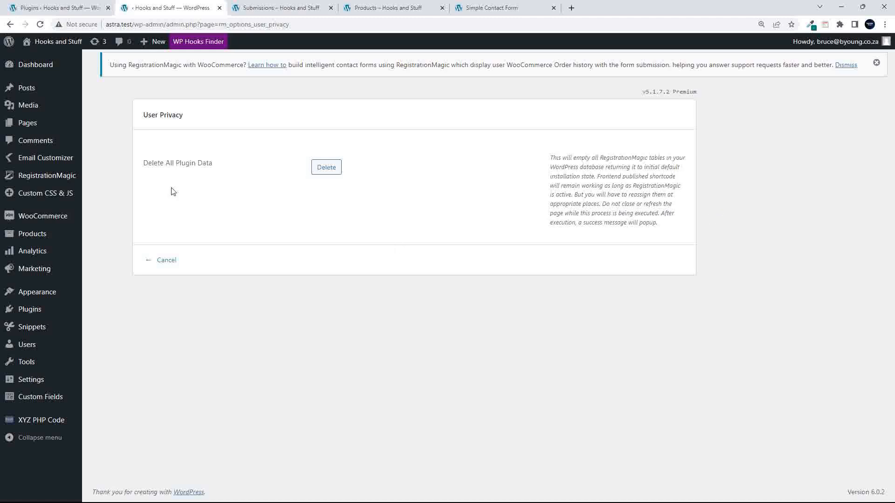
click(9, 25)
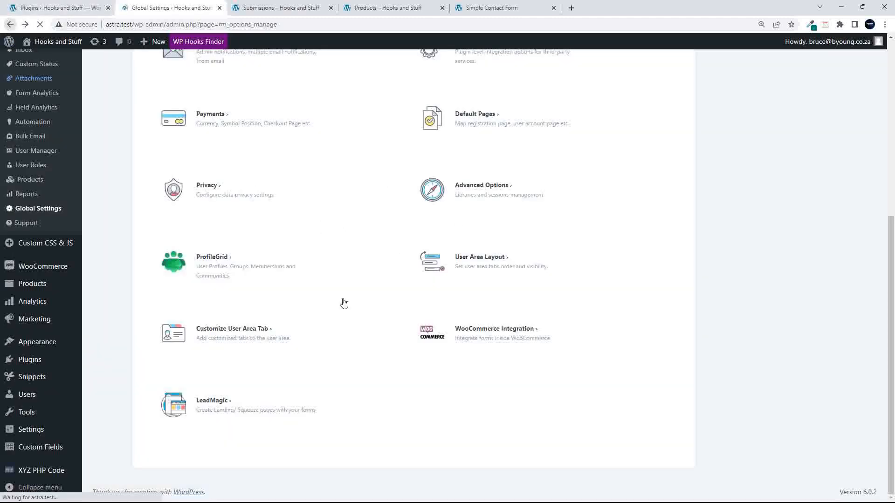
click(479, 199)
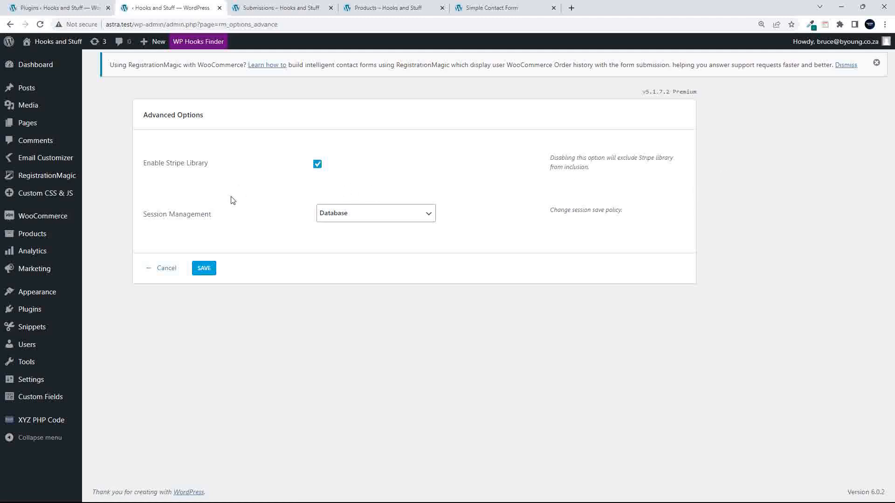
click(385, 210)
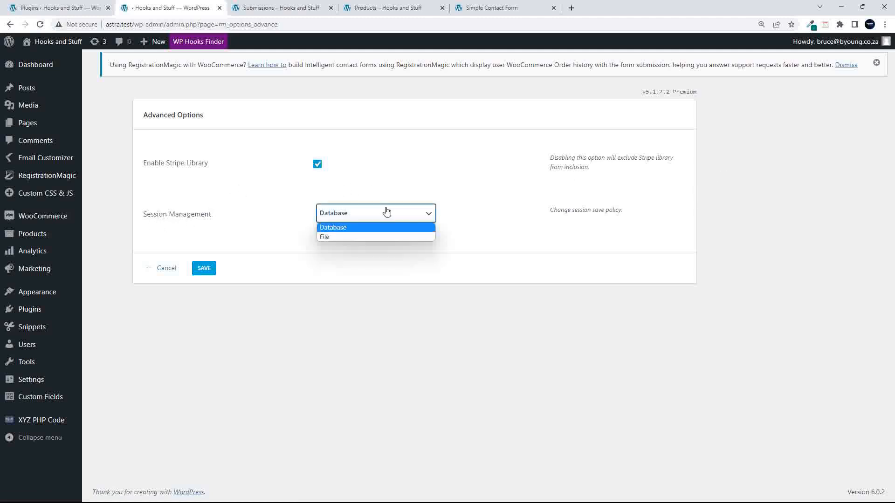
click(389, 216)
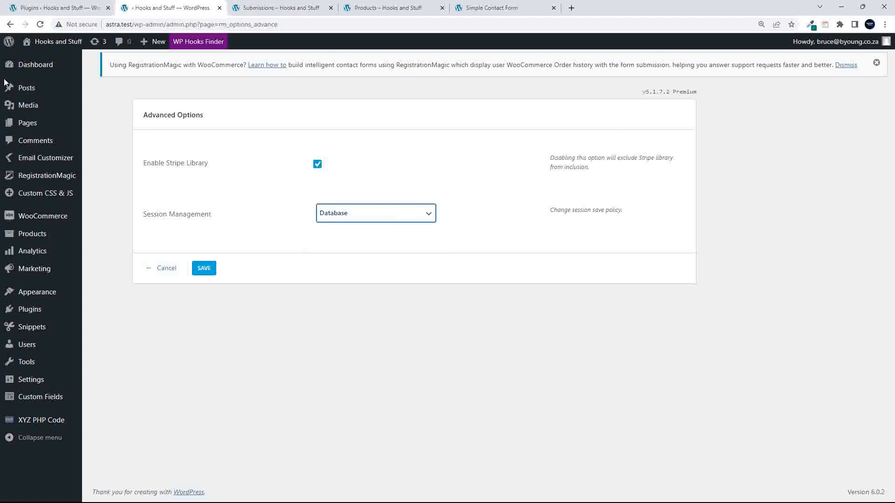
click(10, 24)
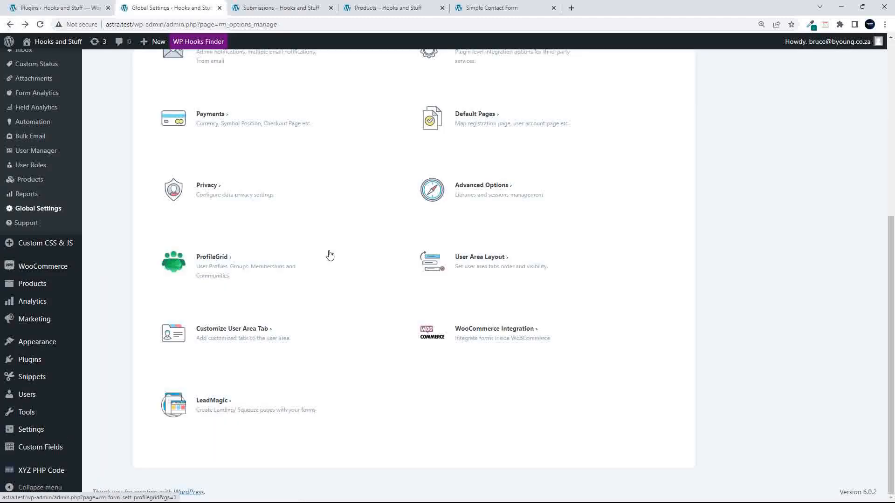
click(475, 266)
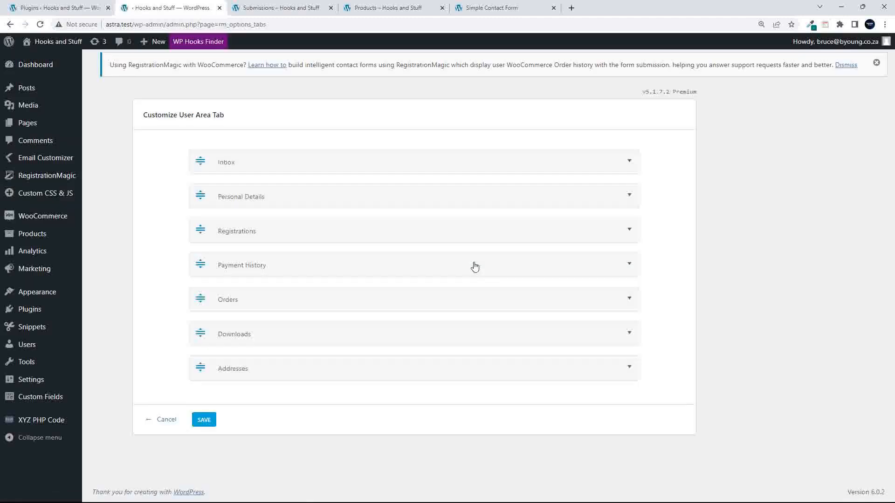
click(628, 162)
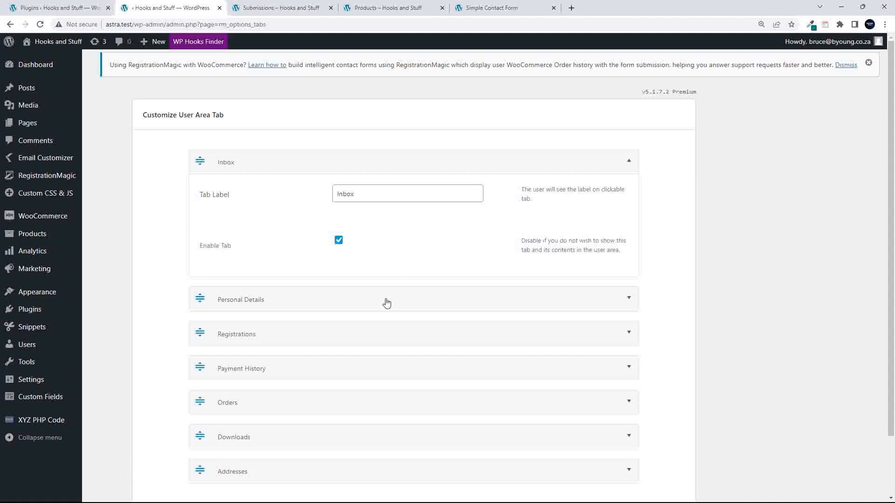
click(627, 300)
scroll(527, 329, down, 4)
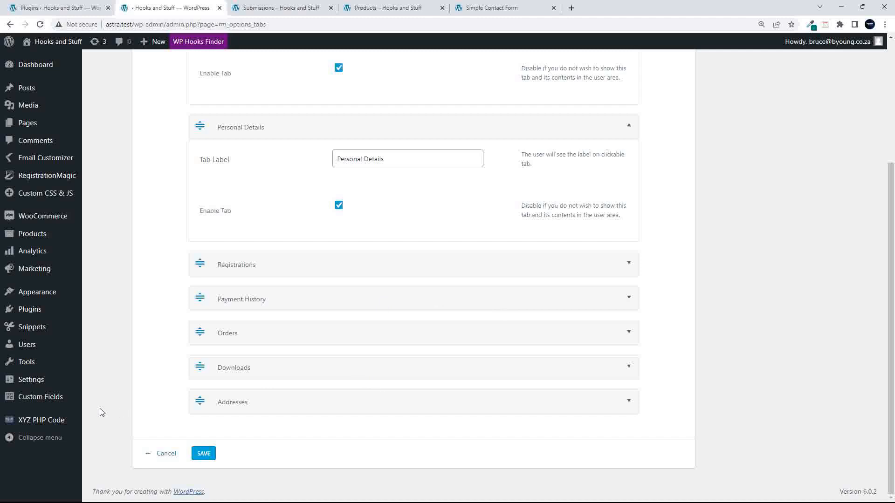
click(165, 454)
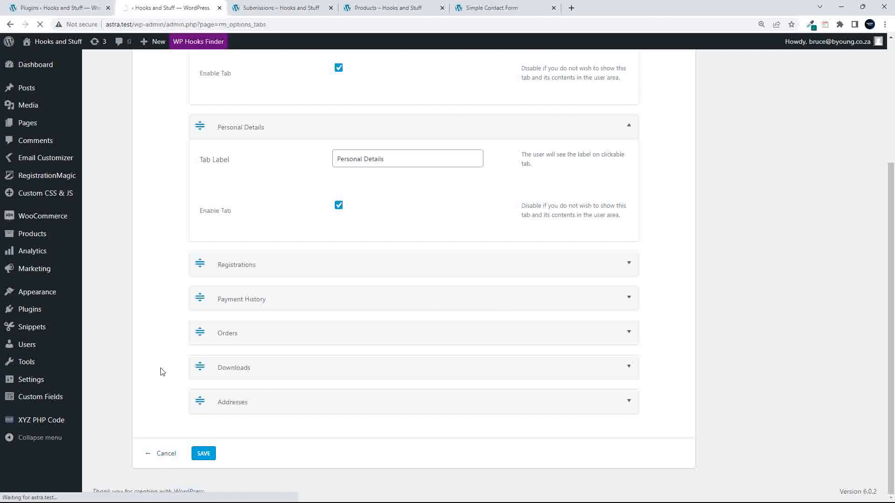
scroll(160, 371, down, 6)
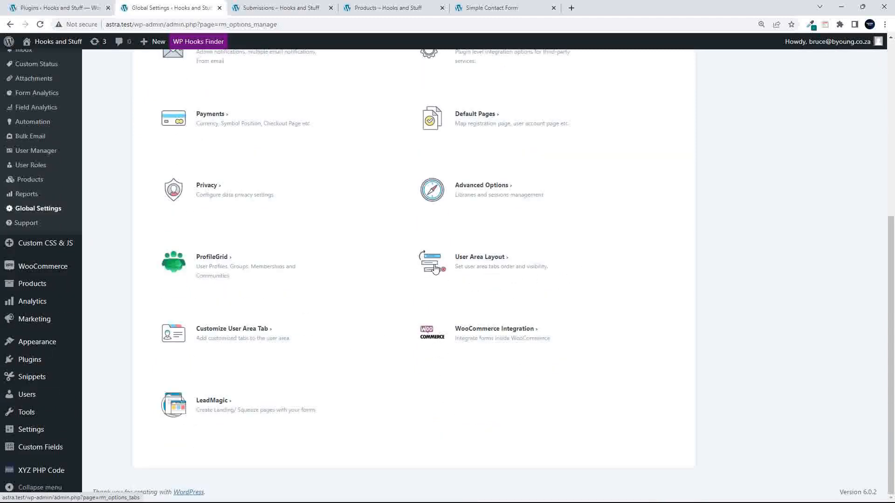
click(236, 331)
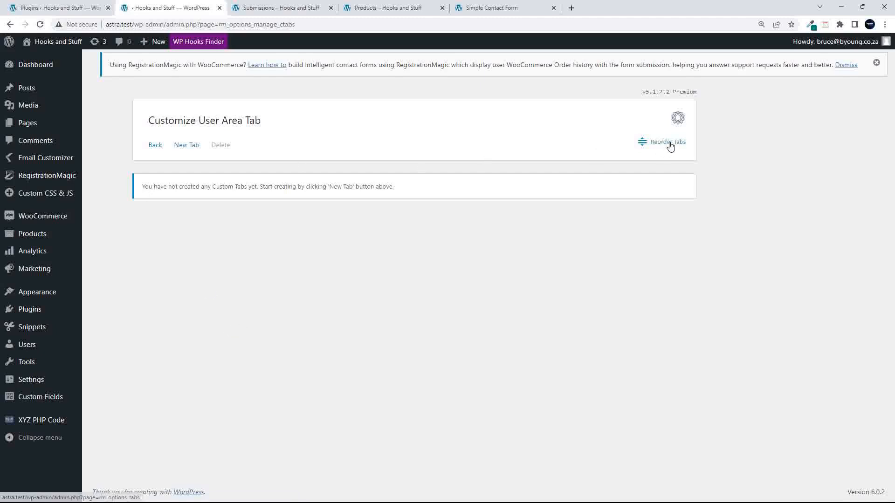
- Create a custom tab with the default label 'New Tab' and 'Write Something' content, and save it
click(181, 147)
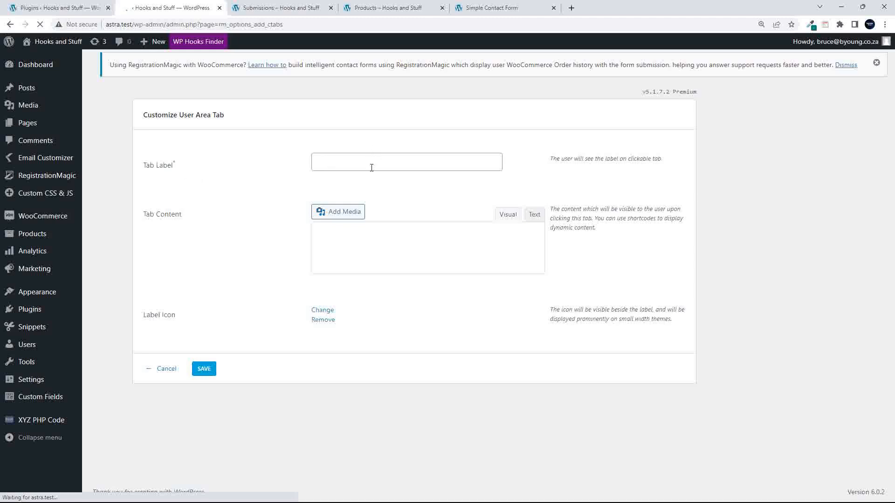
click(372, 166)
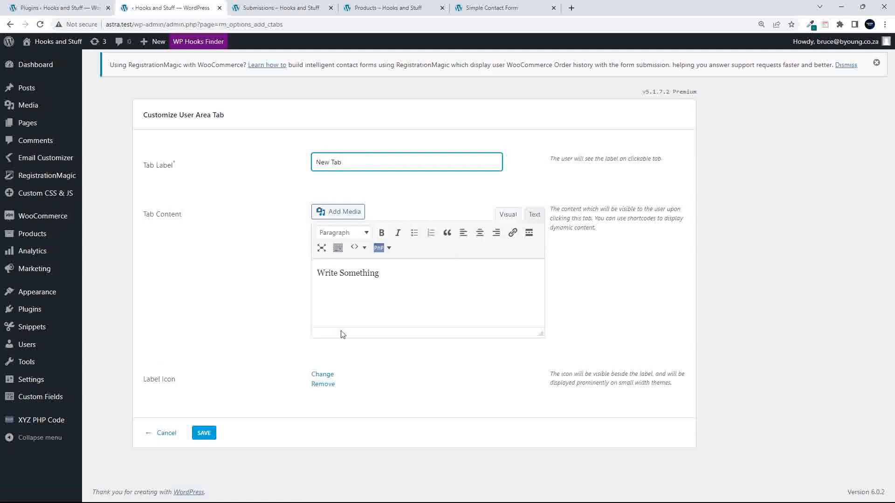
click(402, 313)
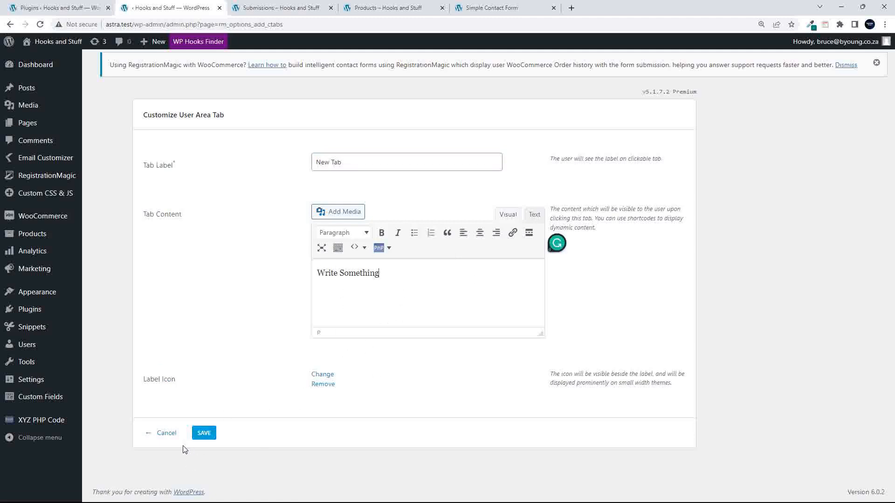
click(204, 433)
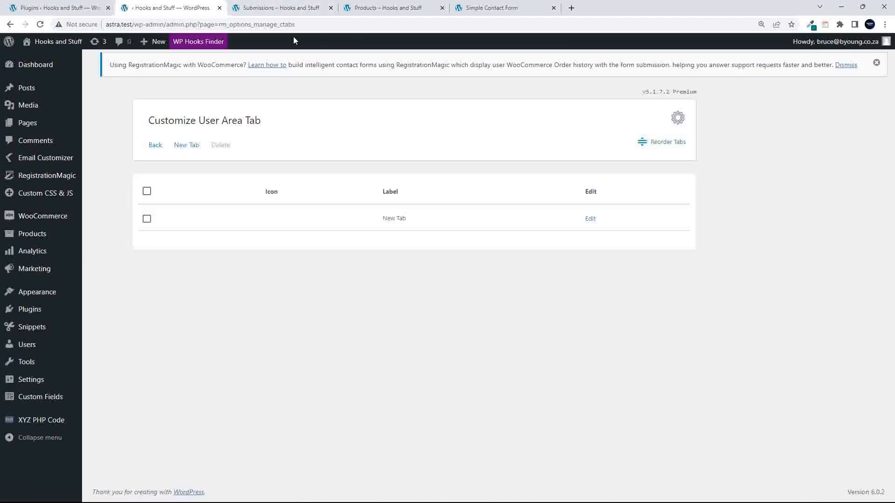
- Confirm New Tab shows in the front-end Submissions user area, then return to the custom tabs
click(401, 8)
click(487, 8)
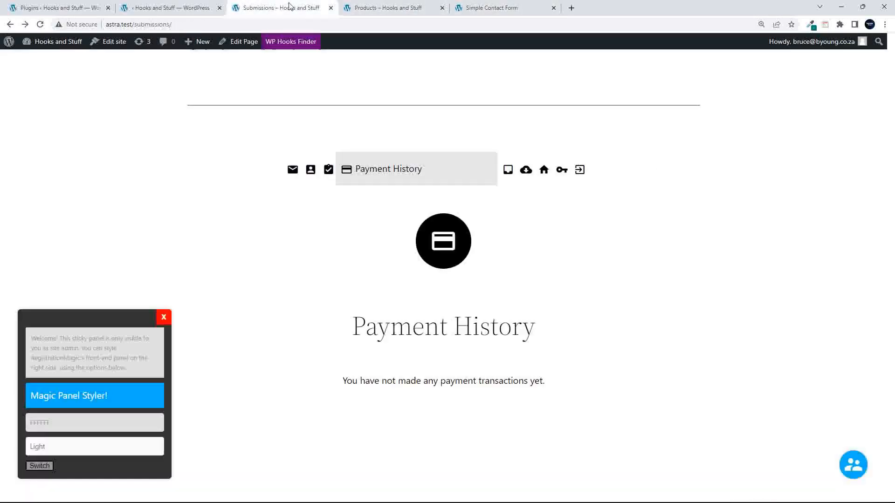
click(279, 8)
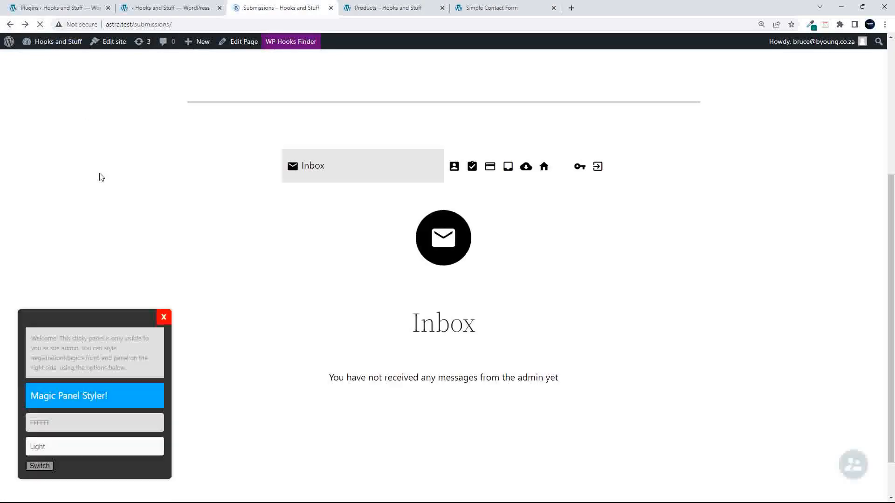
click(560, 176)
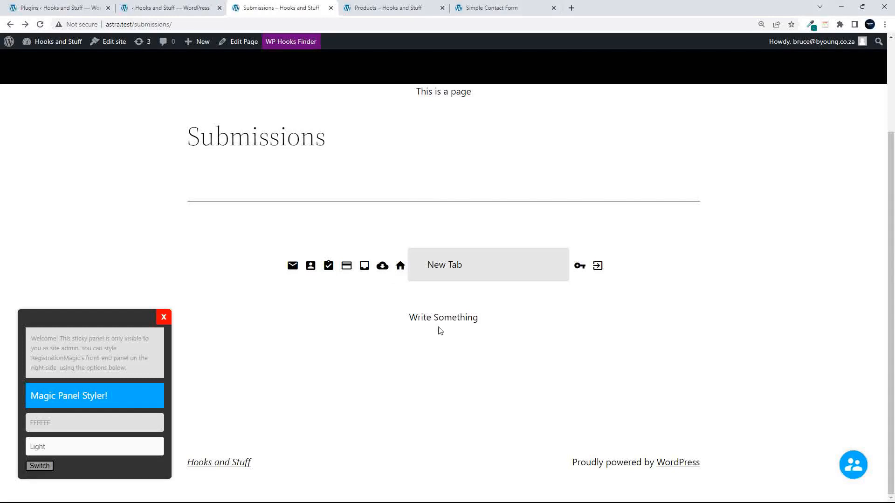
click(177, 9)
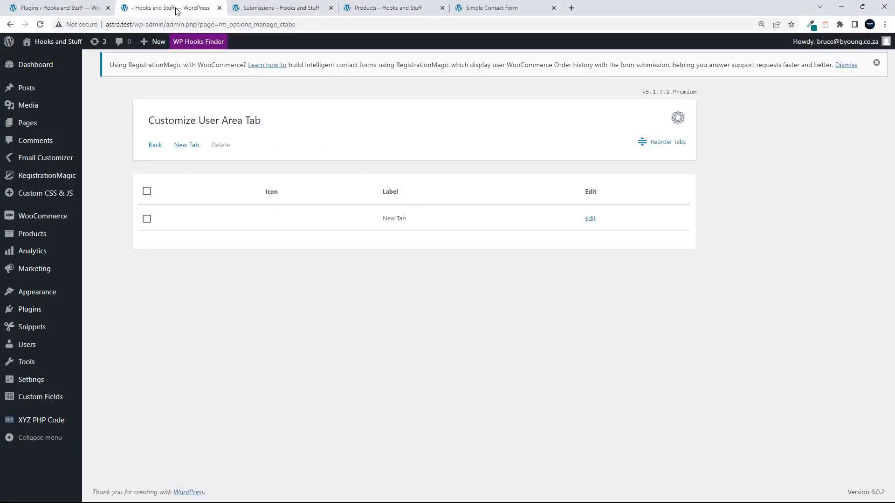
- Give New Tab the bed icon and save it
click(590, 221)
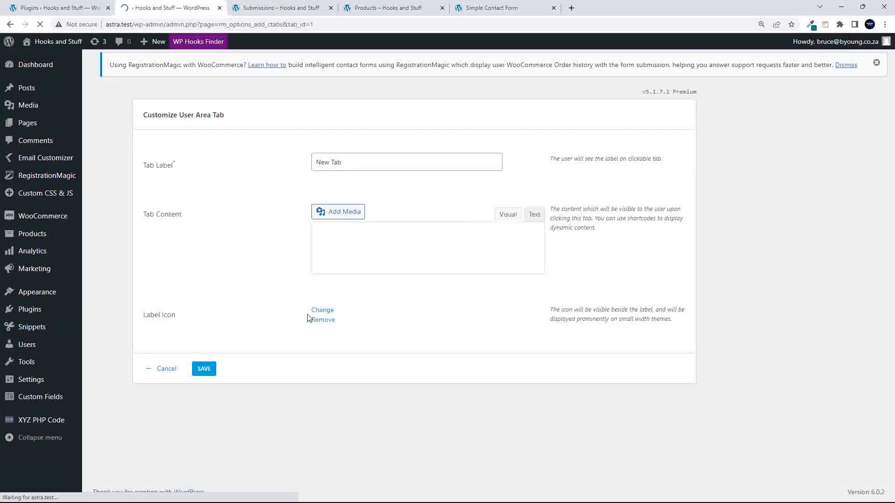
click(322, 374)
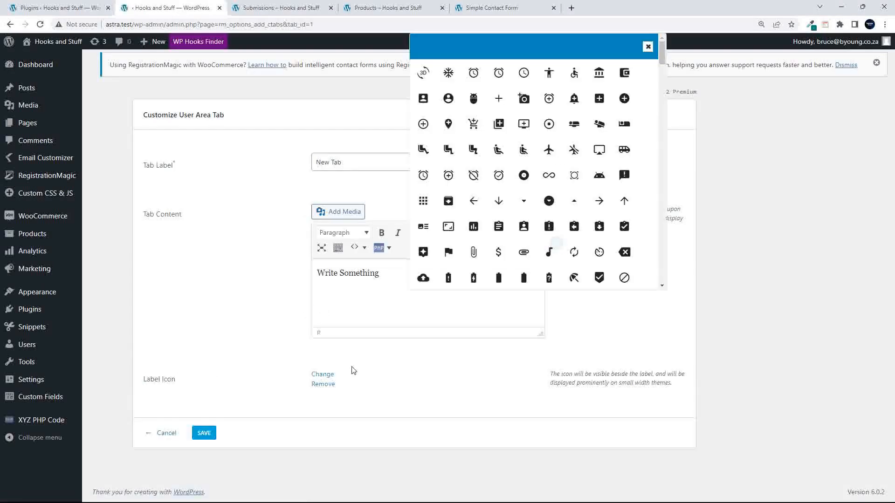
click(423, 125)
click(574, 125)
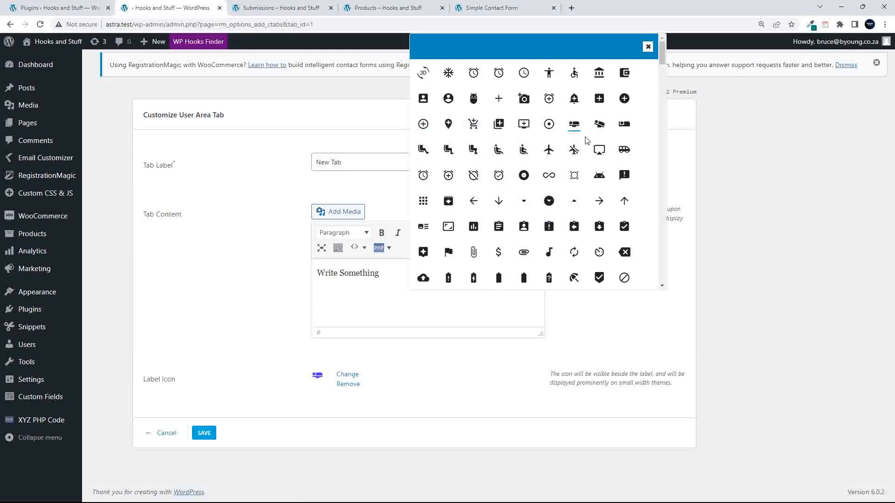
click(648, 47)
click(204, 432)
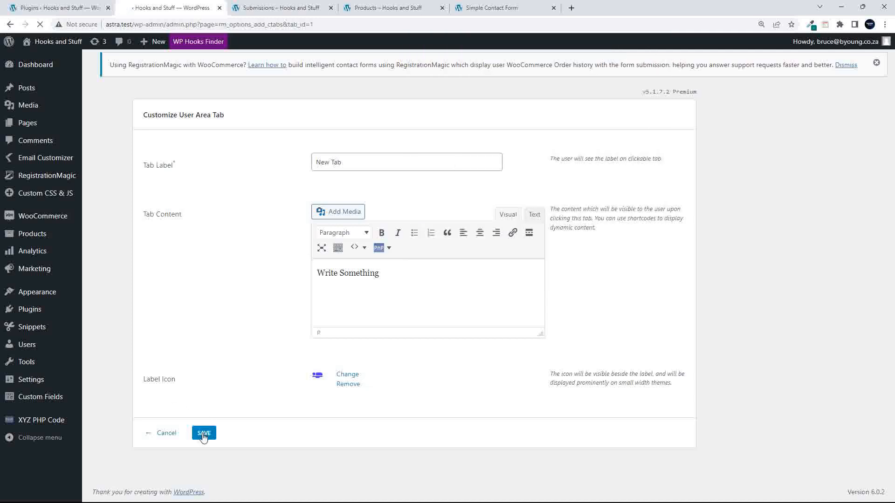
- Reload the front-end Submissions page to see New Tab with its icon, then go back in the admin
click(358, 9)
click(468, 8)
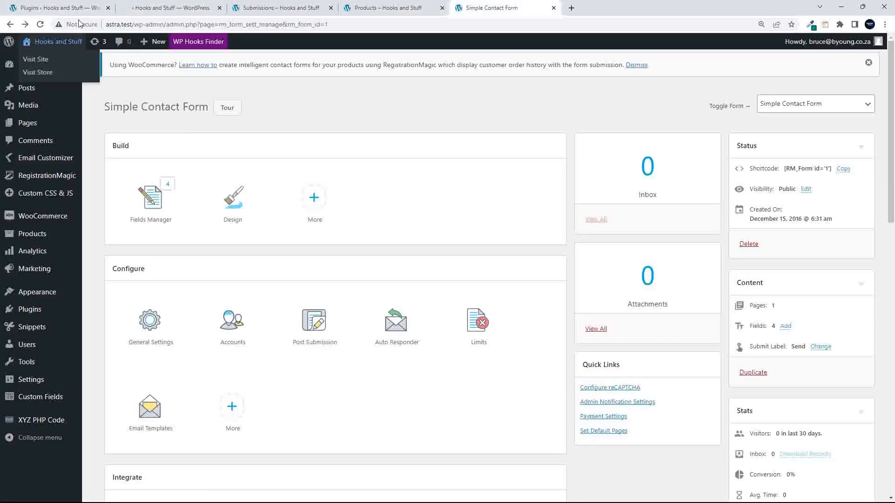
click(280, 8)
click(40, 24)
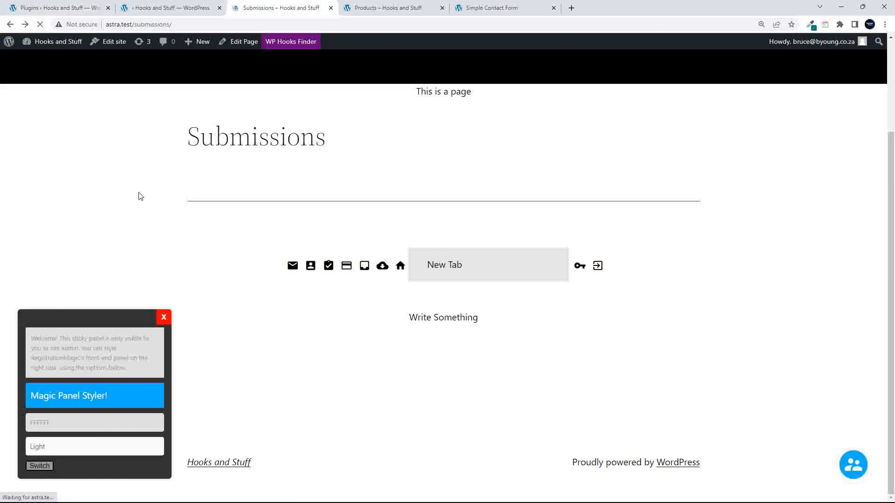
click(562, 267)
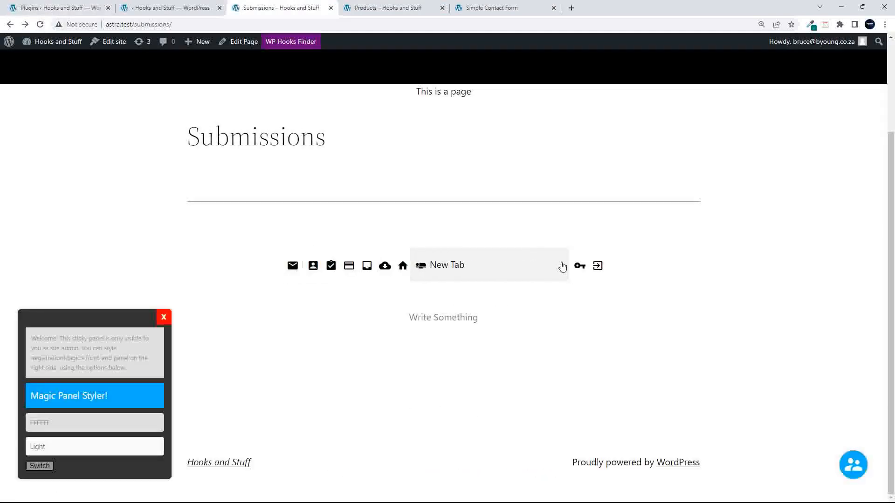
click(170, 9)
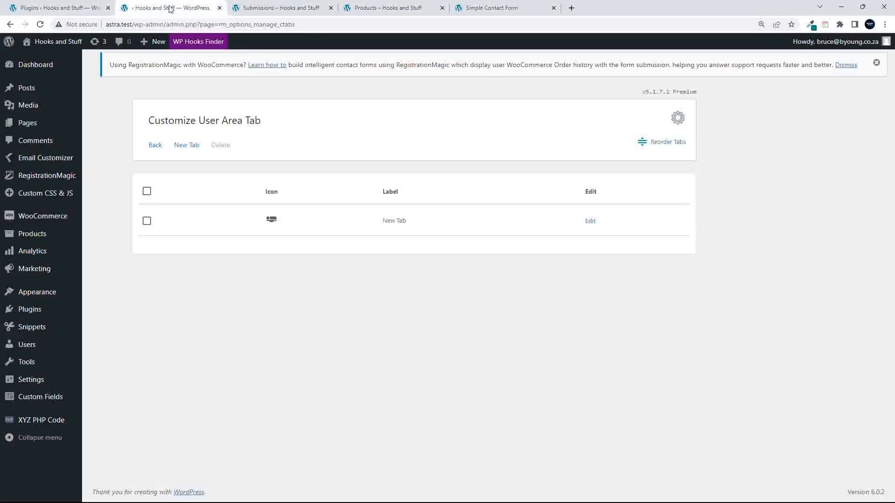
click(10, 24)
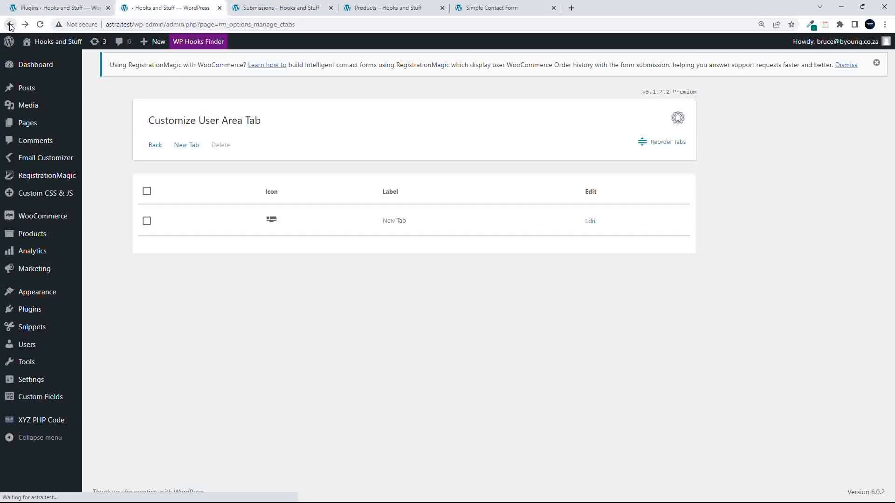
- Return to Global Settings, open WooCommerce Integration, and view the Default Registration Form list without choosing
click(11, 25)
click(11, 25)
scroll(486, 301, up, 1)
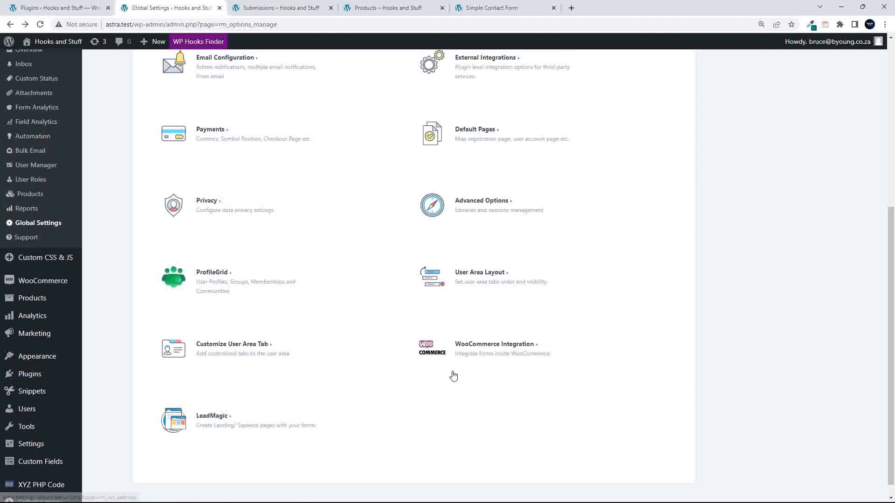
scroll(452, 374, down, 1)
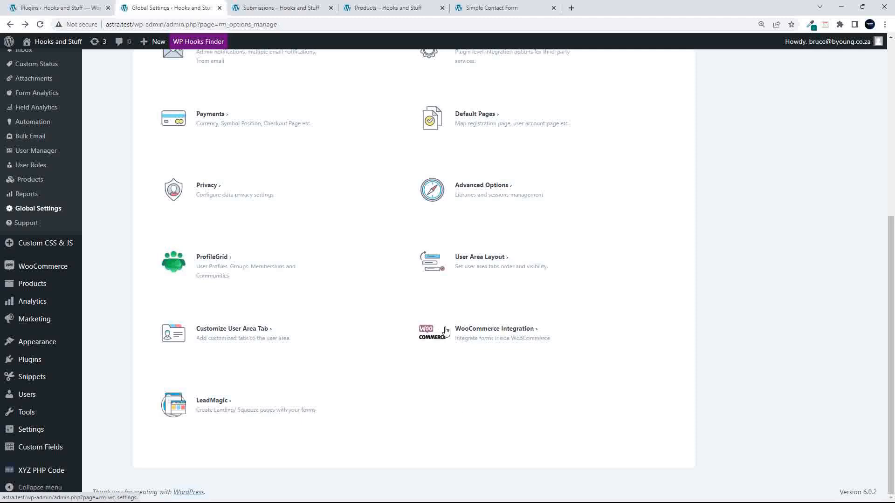
click(480, 333)
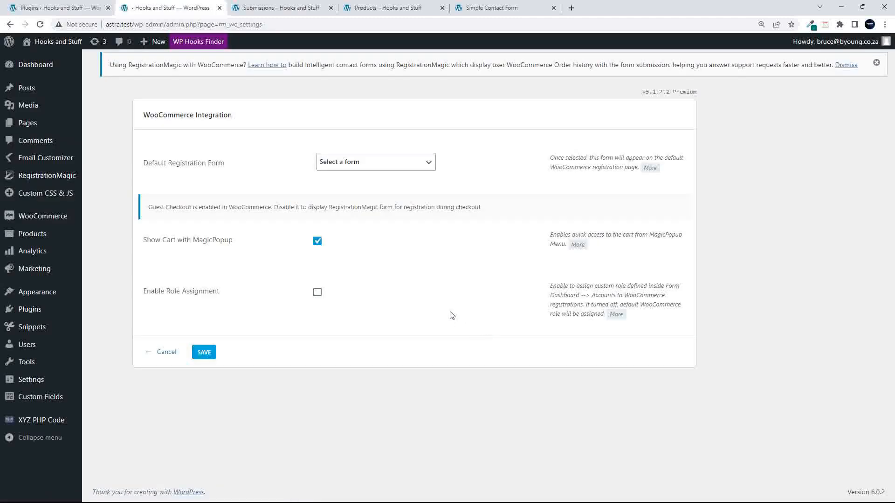
click(360, 163)
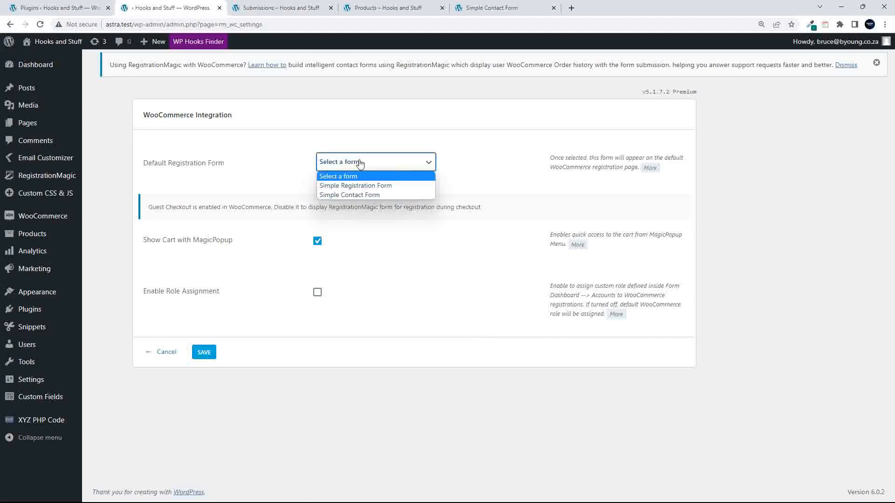
click(360, 163)
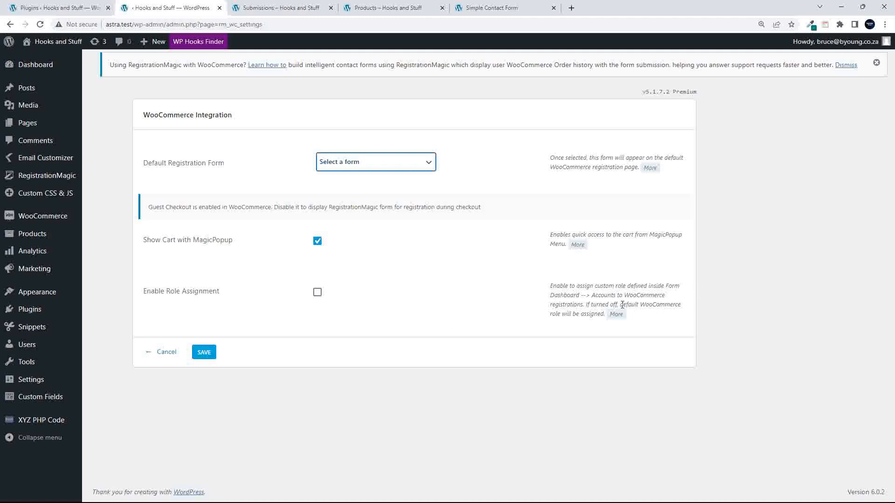
- Cancel out of WooCommerce Integration and open the empty RegistrationMagic Products list
click(163, 352)
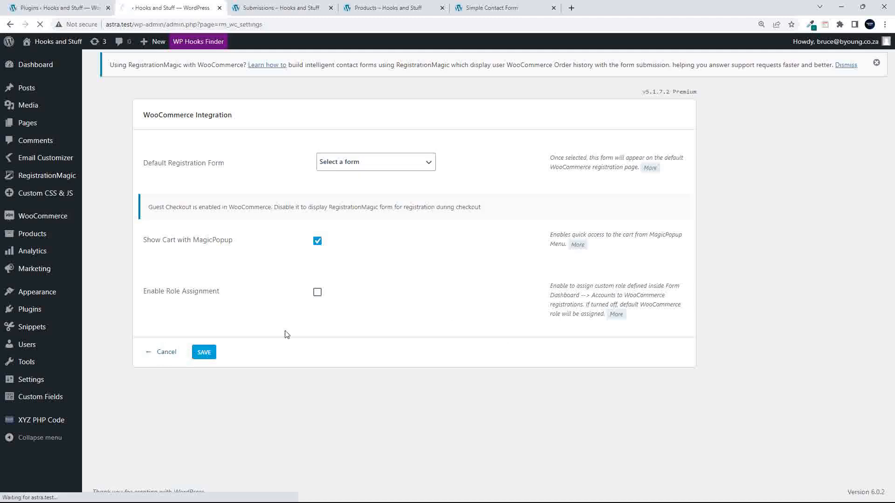
scroll(336, 325, down, 6)
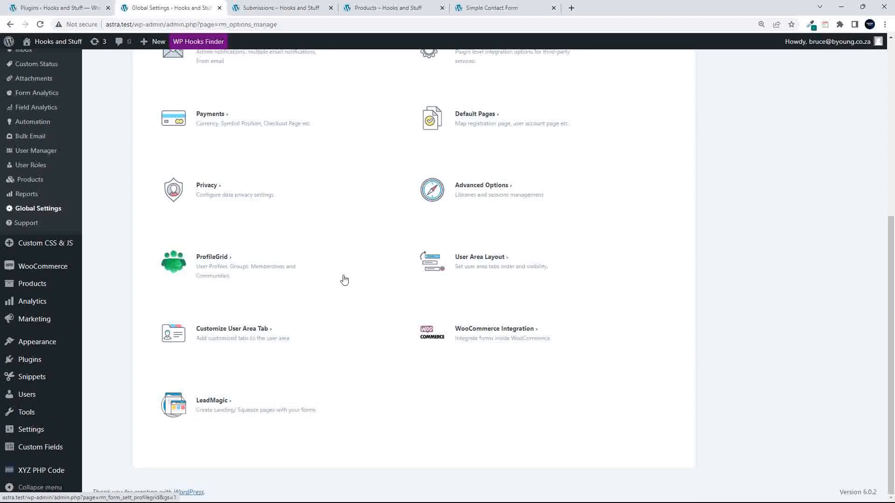
scroll(342, 280, up, 6)
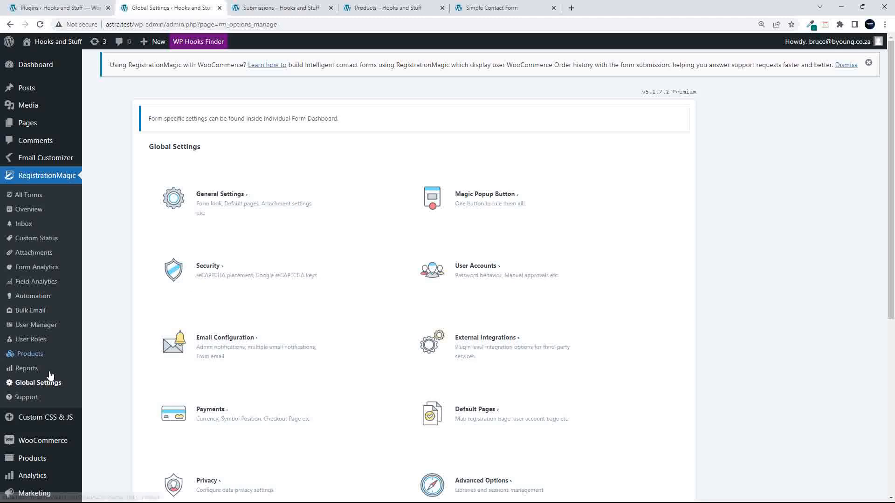
click(29, 355)
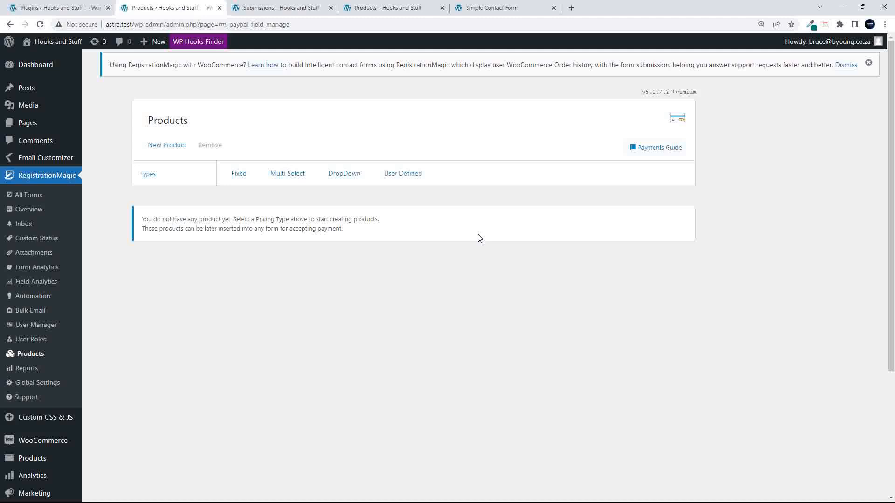
- Start a new product, trying Multi-Select, User Defined and Dropdown pricing before settling on Fixed
click(157, 148)
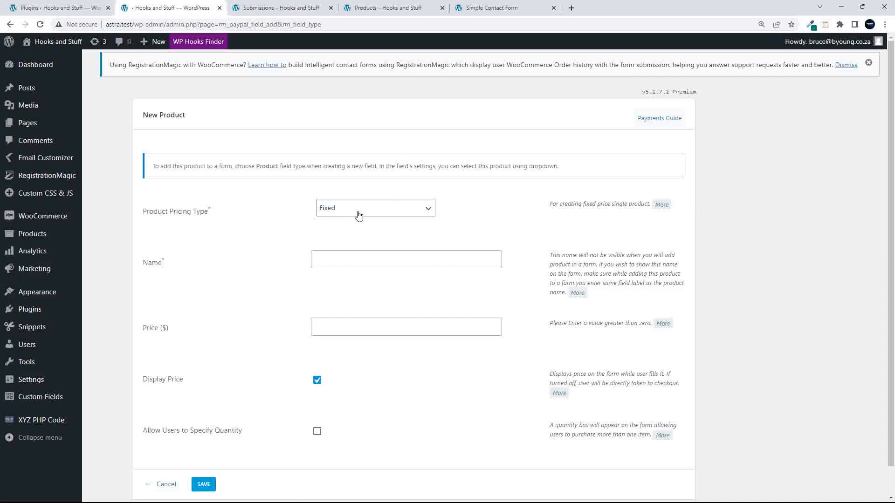
click(359, 215)
click(358, 215)
click(349, 216)
click(350, 233)
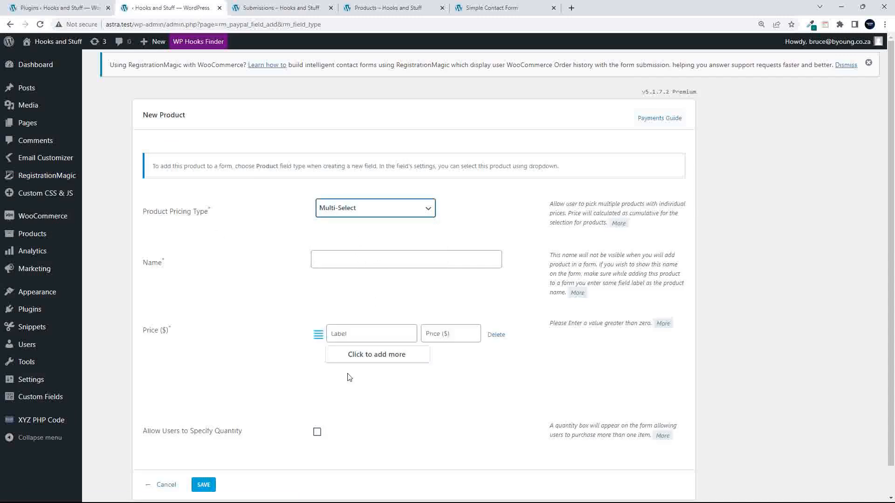
click(347, 208)
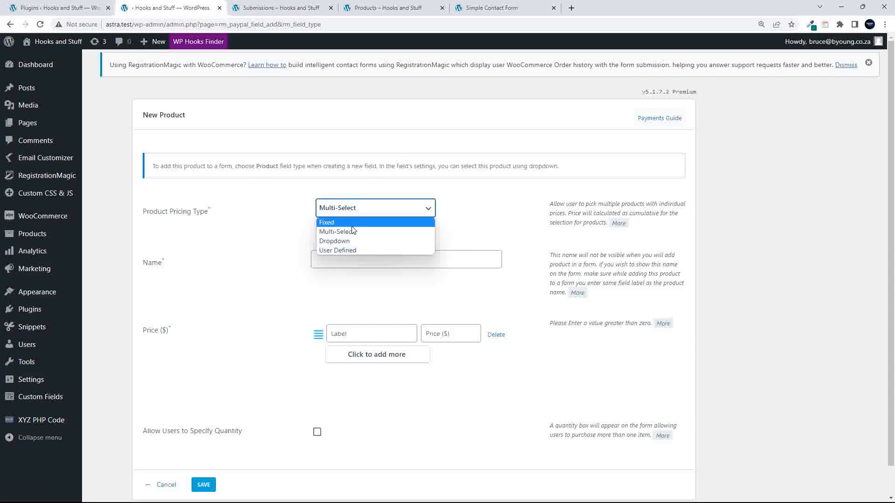
click(354, 248)
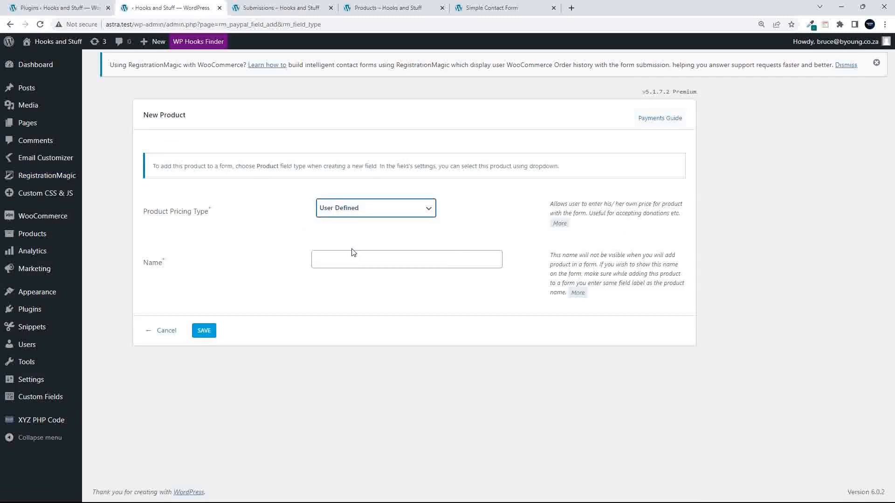
click(349, 259)
click(353, 208)
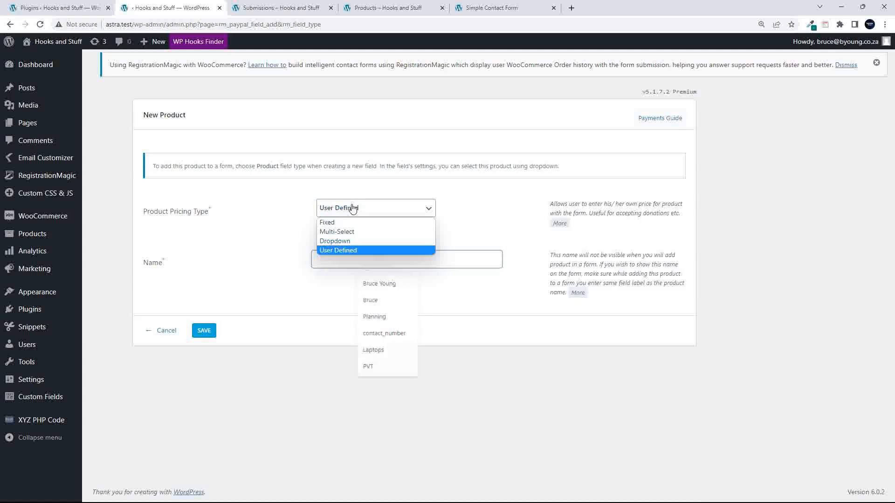
click(356, 241)
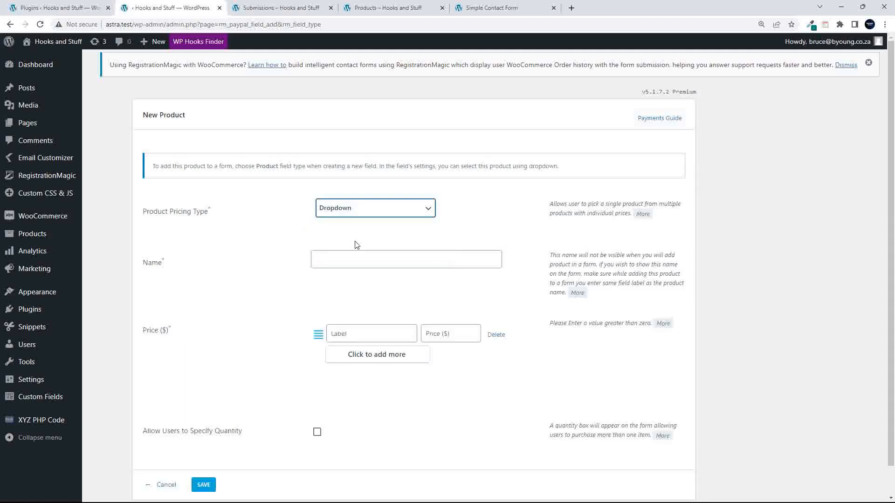
click(344, 210)
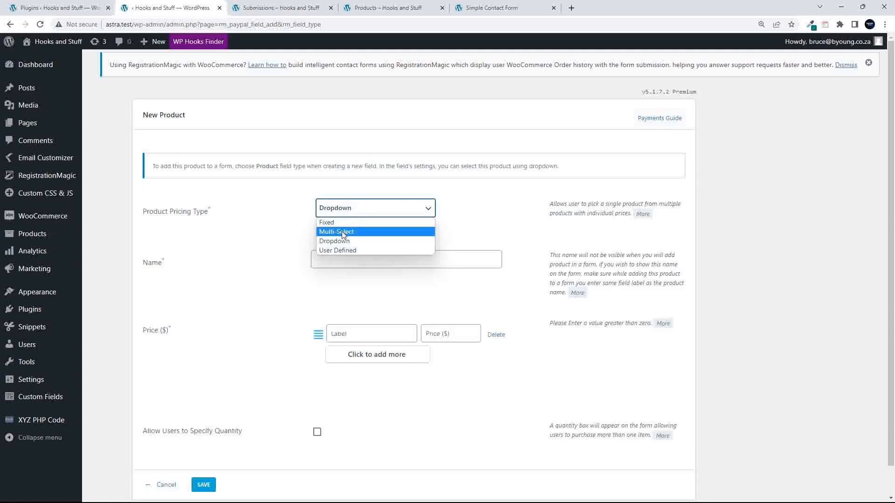
click(342, 233)
click(343, 208)
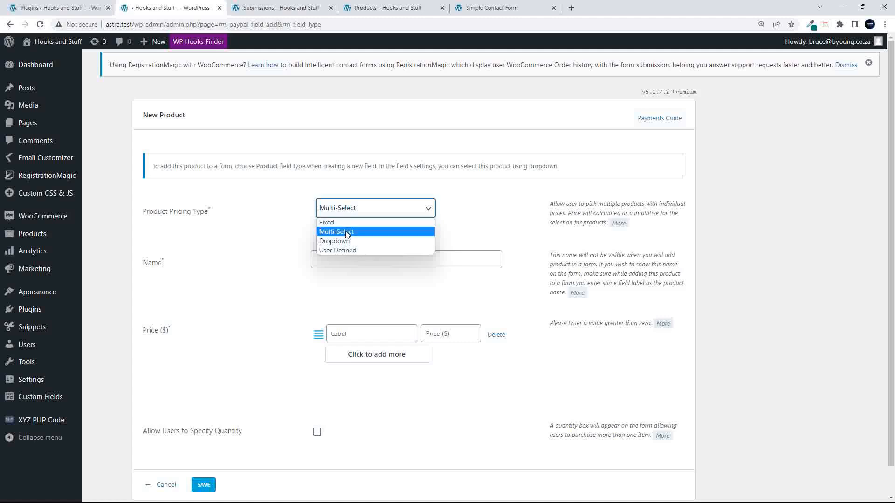
click(345, 223)
- Name it New Product with price 100, allow users to specify quantity, and save
click(339, 259)
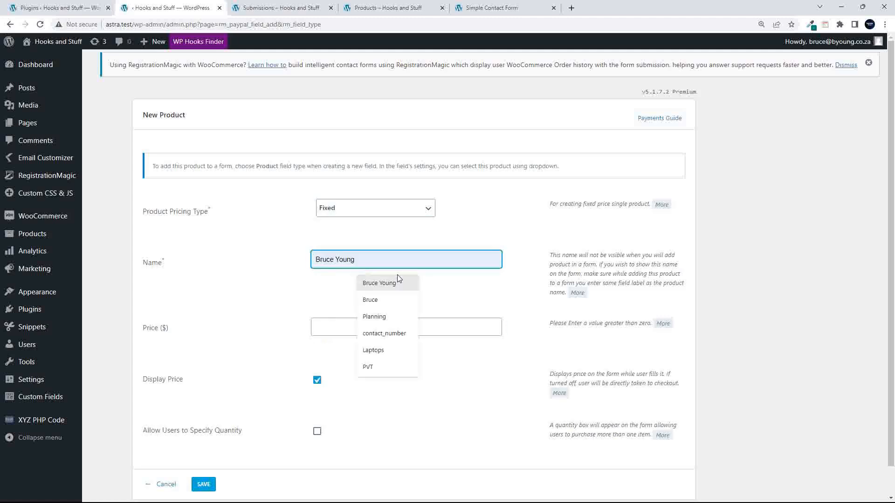
text(New Product)
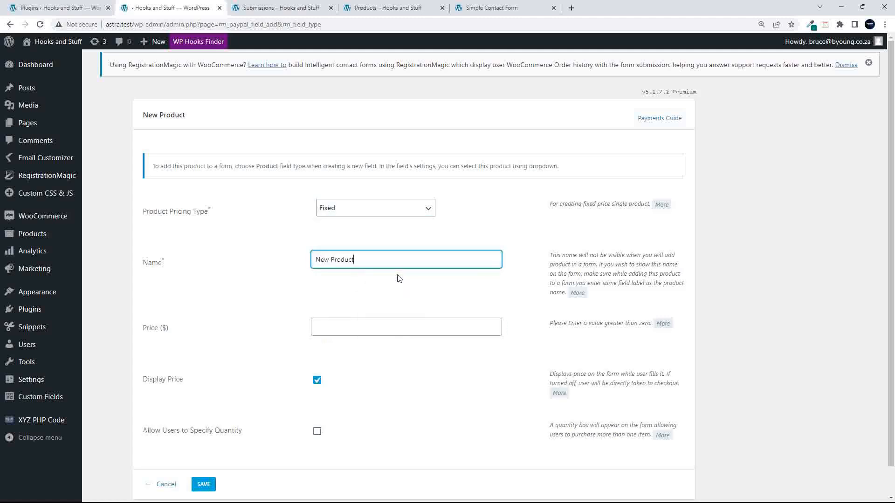
click(347, 326)
text(100)
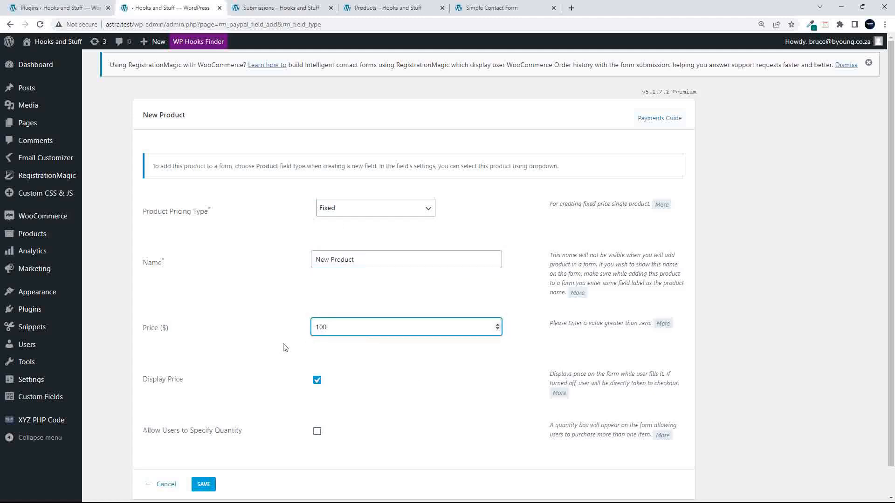
scroll(350, 382, down, 2)
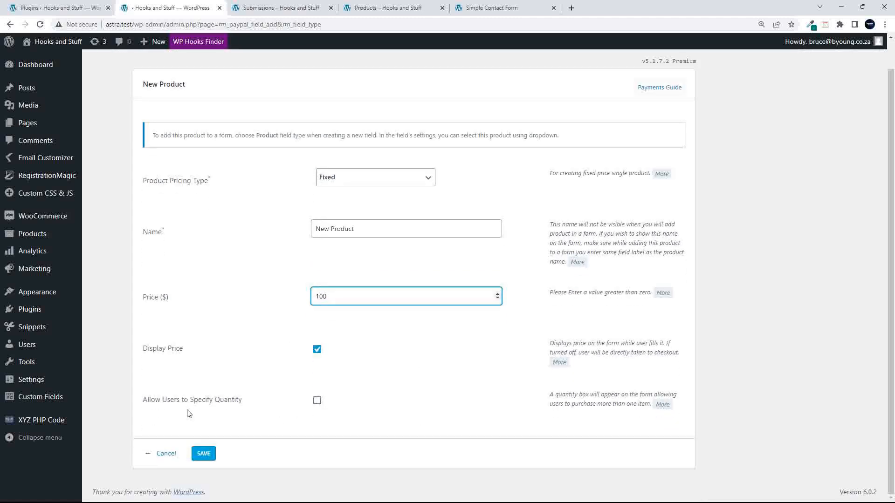
click(317, 401)
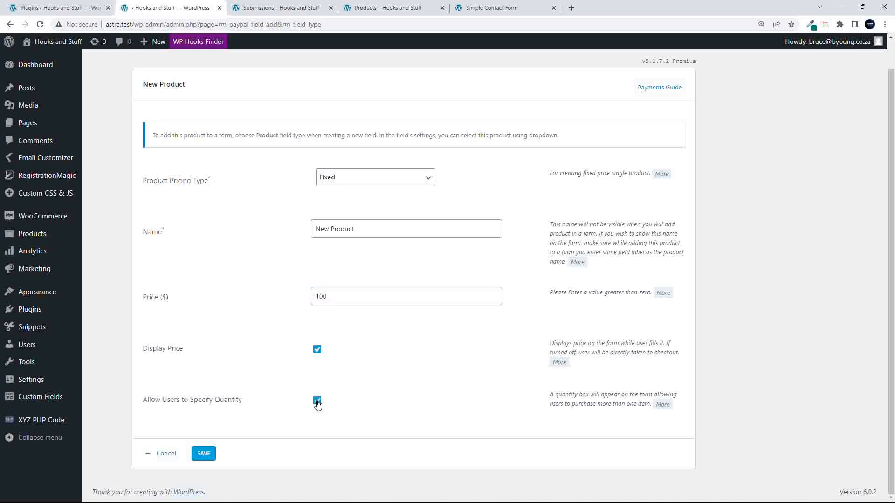
click(200, 459)
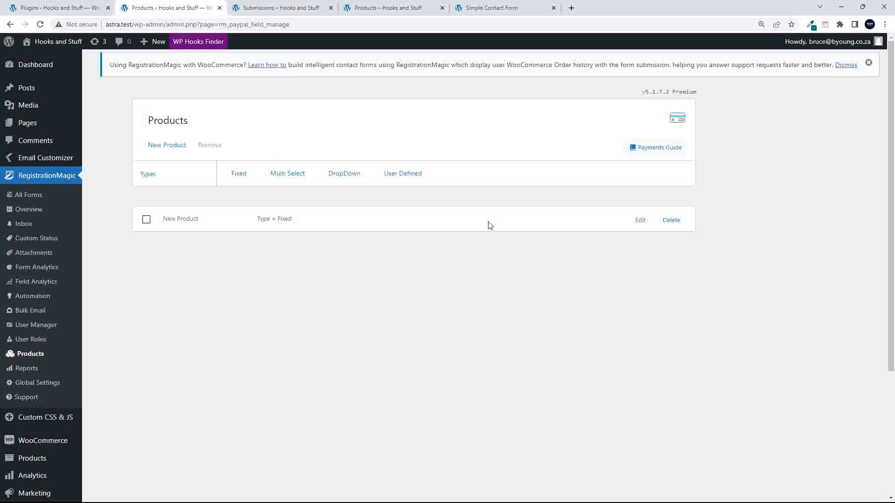
- Recheck the saved New Product, then go back and open the All Forms list
click(640, 220)
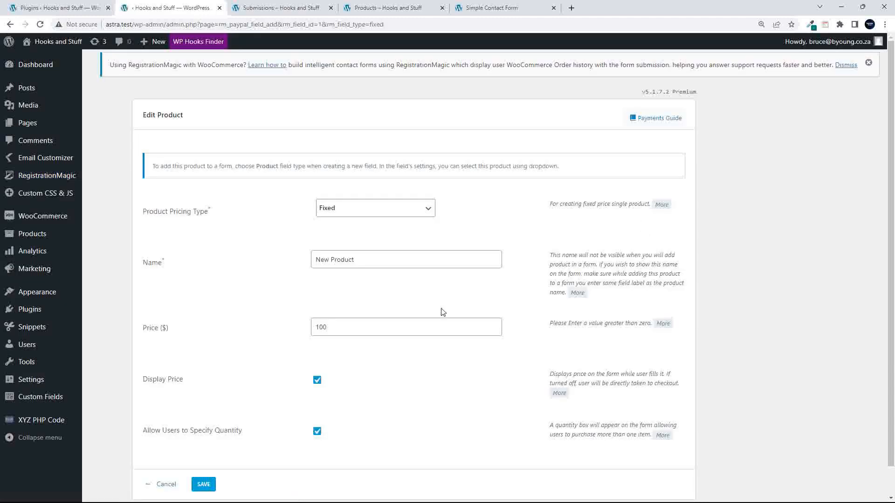
scroll(439, 413, down, 2)
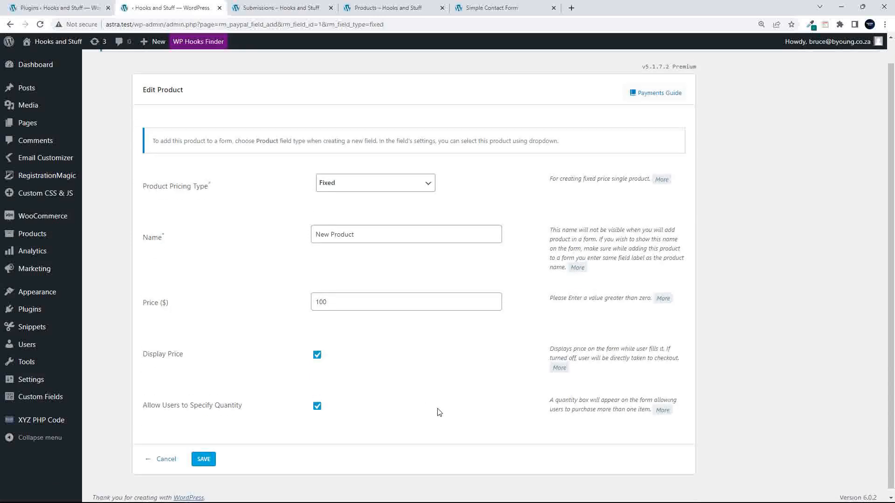
scroll(438, 413, up, 2)
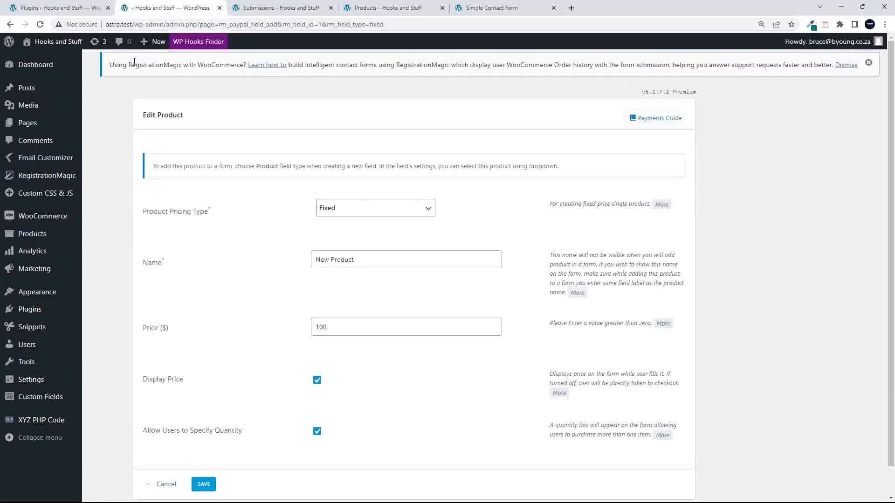
click(10, 24)
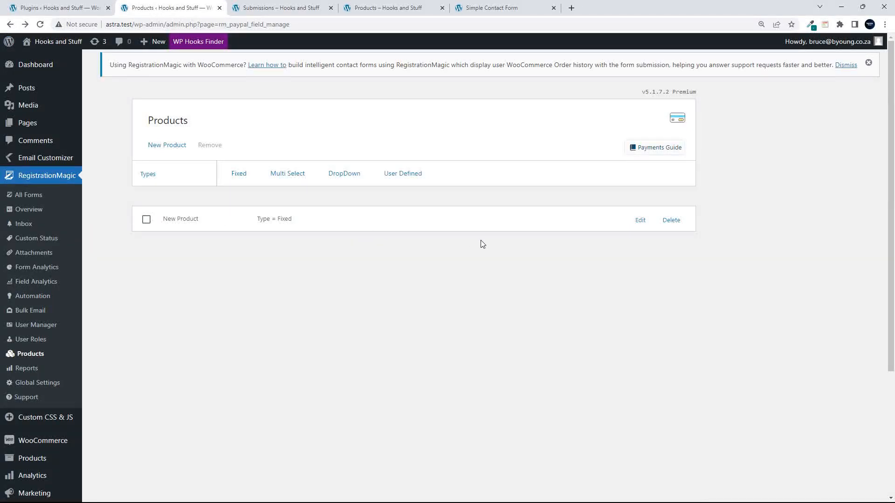
click(23, 196)
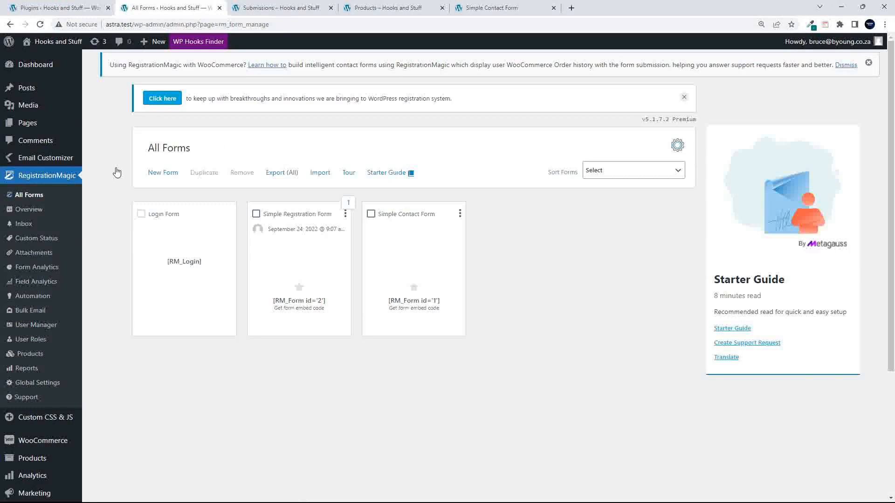
- Add a Product field to Simple Contact Form and link it to New Product
mouse_move(397, 239)
click(429, 328)
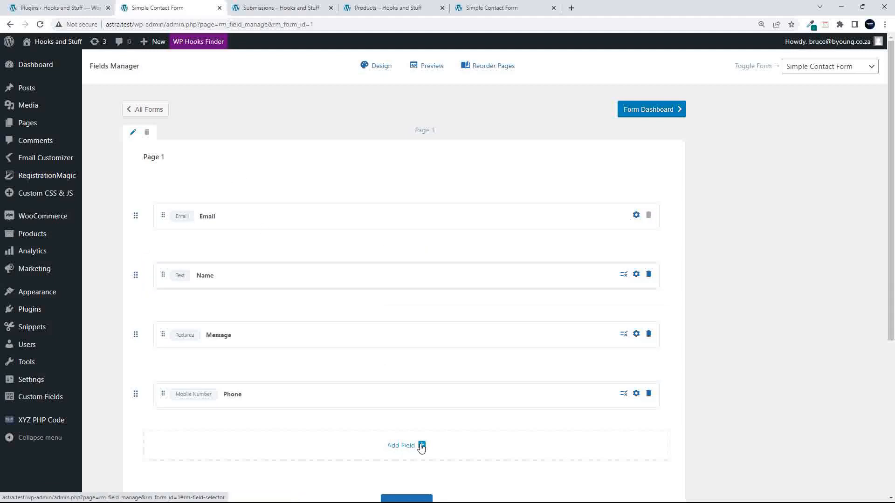
click(421, 445)
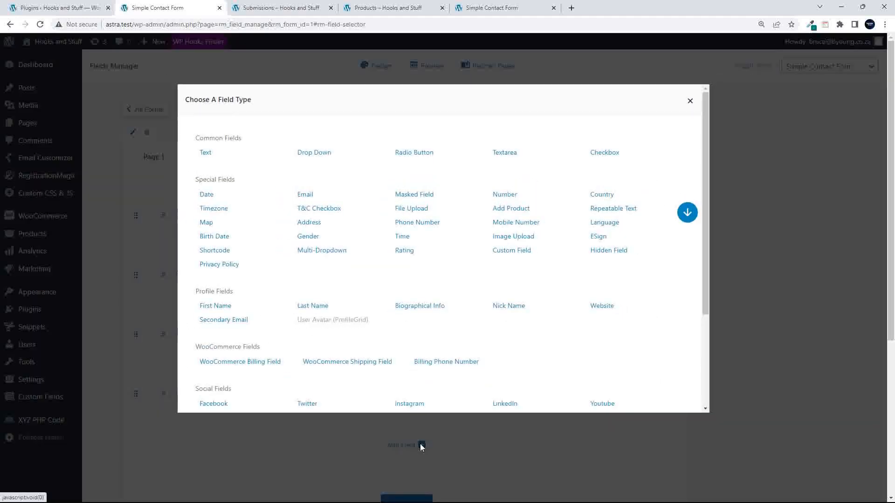
click(519, 213)
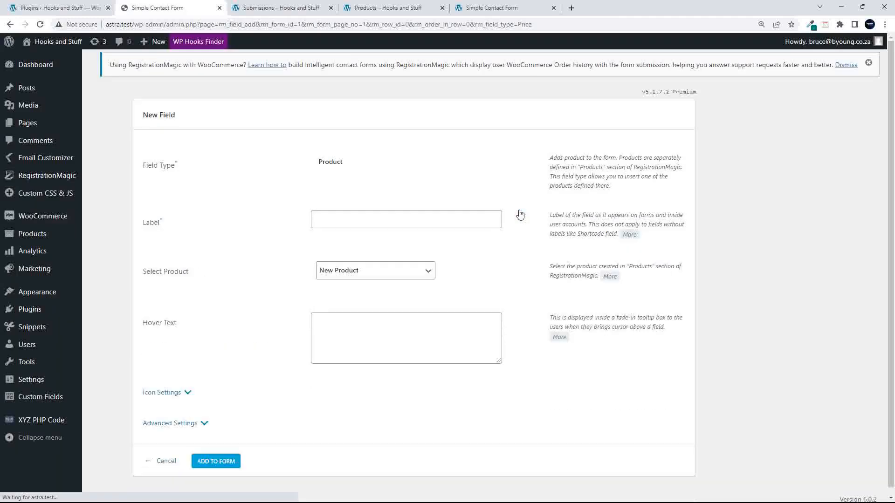
click(360, 277)
click(345, 285)
- Label the product field 'Buy Me' and add it to the form
click(342, 214)
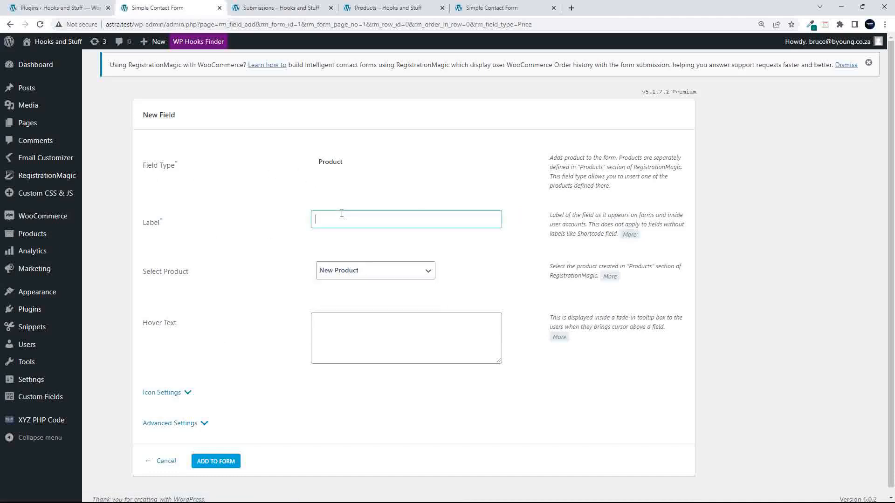
text(Buy Me)
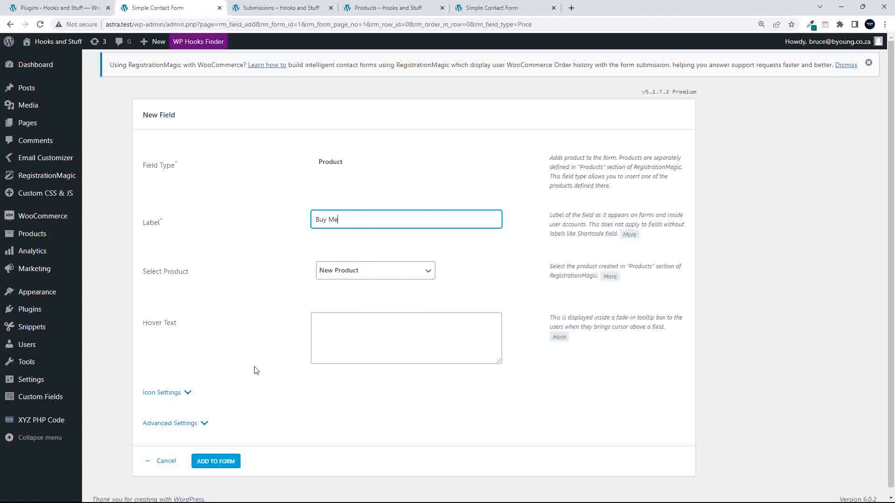
scroll(255, 370, down, 1)
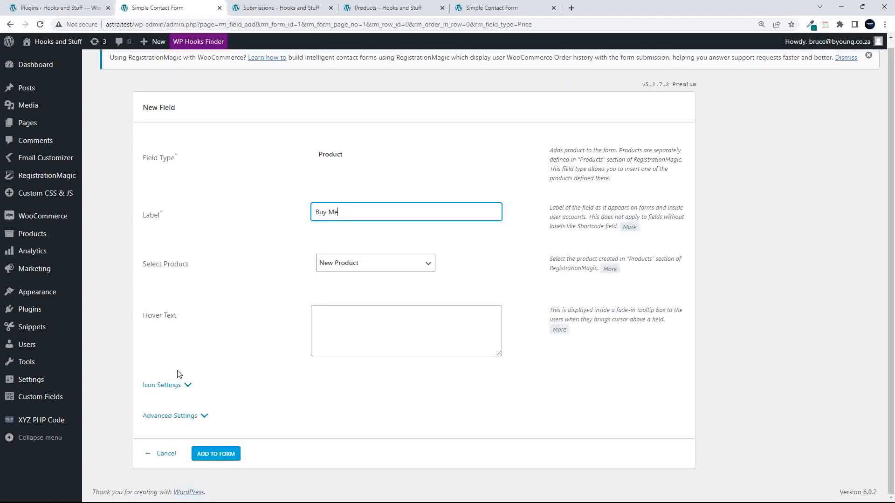
click(187, 385)
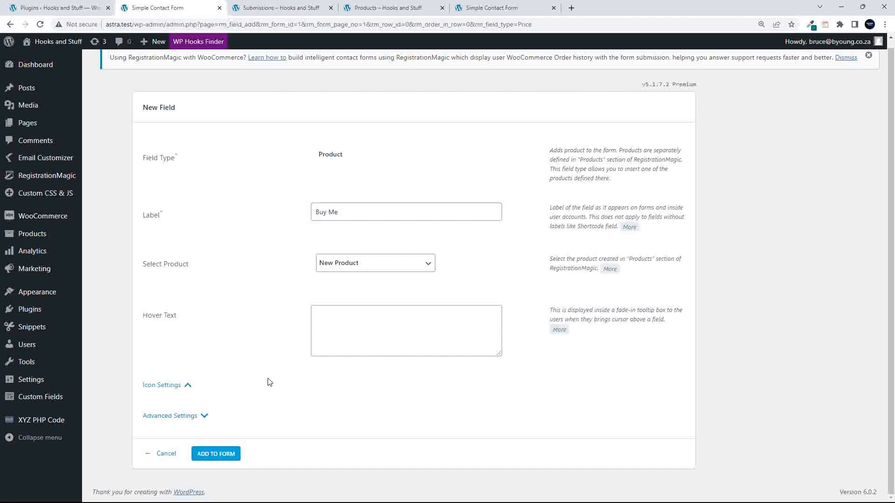
scroll(308, 375, down, 5)
click(204, 416)
scroll(264, 365, down, 3)
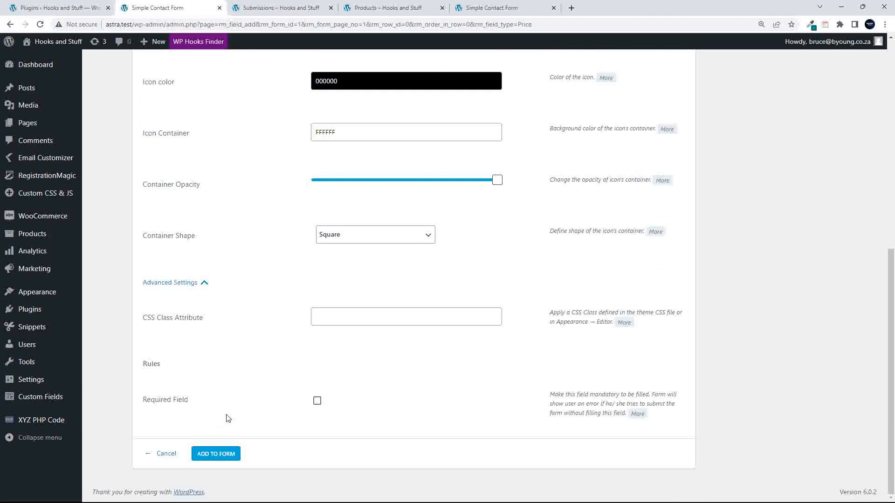
click(220, 458)
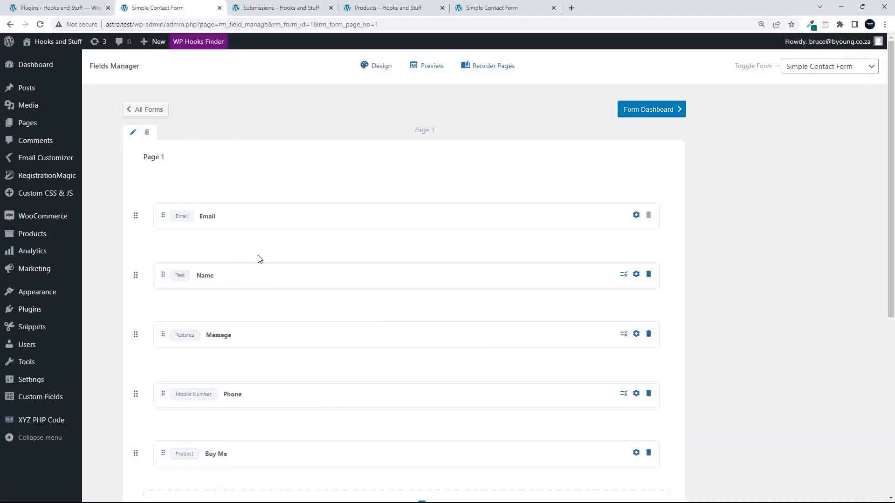
- Check the five-field list, then return to the list of all forms
scroll(340, 354, down, 4)
scroll(340, 354, down, 3)
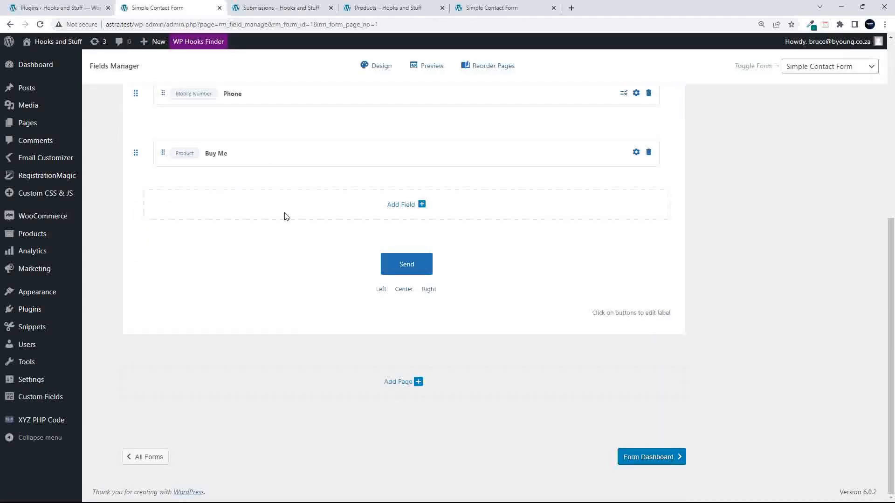
scroll(293, 302, up, 6)
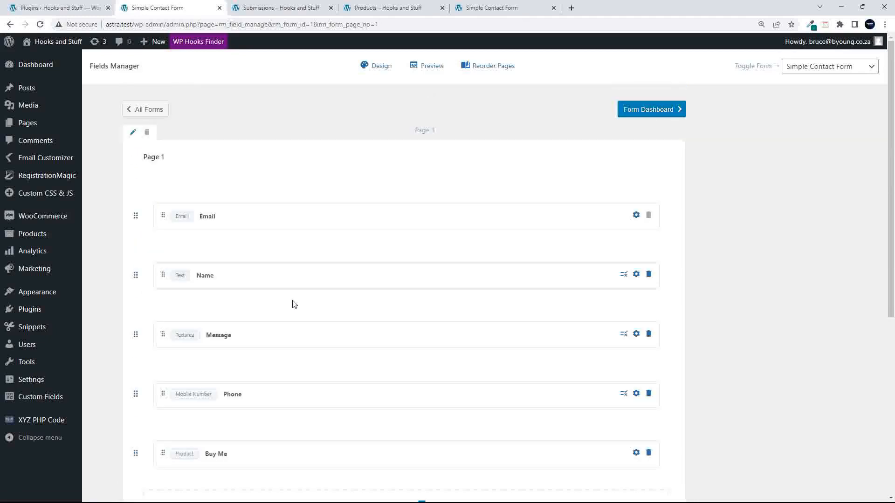
mouse_move(382, 219)
scroll(381, 224, down, 4)
scroll(204, 134, up, 4)
click(149, 114)
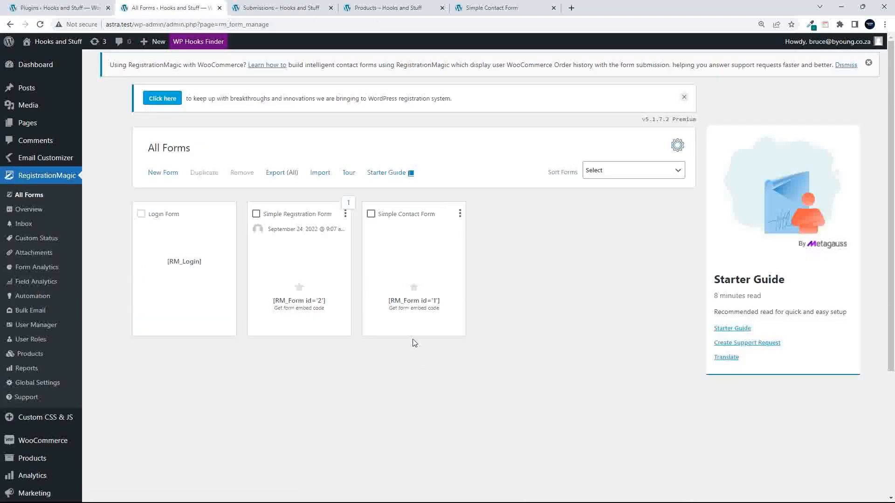
- Copy the contact form shortcode and start a new page titled 'Buy Me'
mouse_move(393, 314)
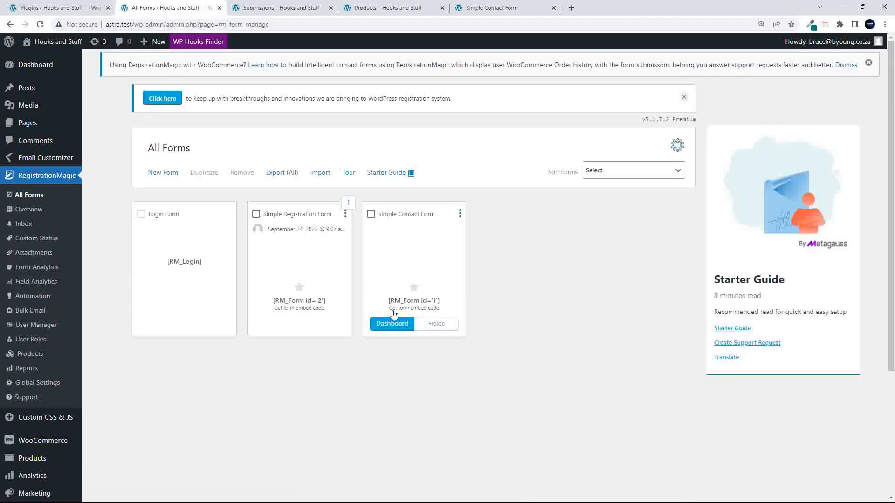
drag(388, 303, 447, 304)
key(ctrl+c)
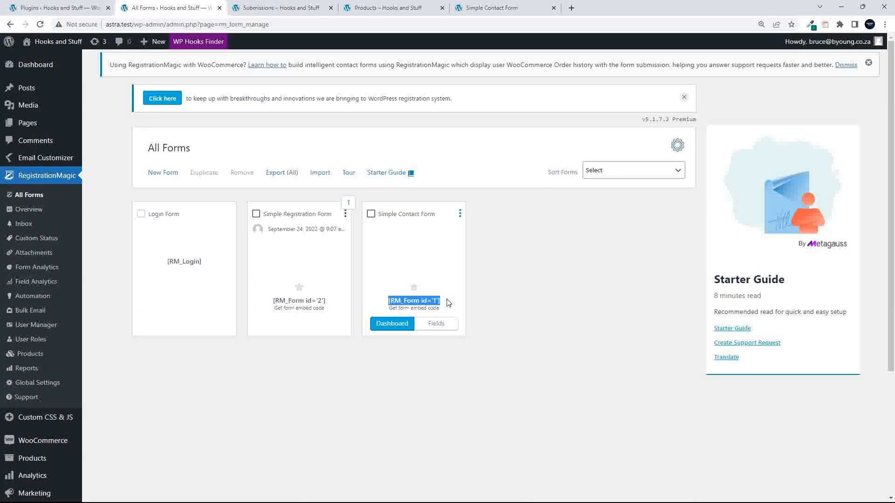
click(23, 130)
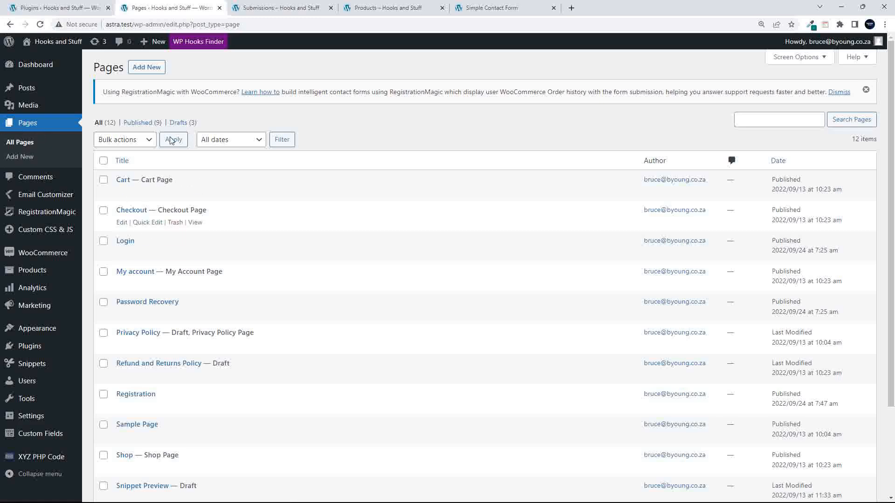
click(141, 68)
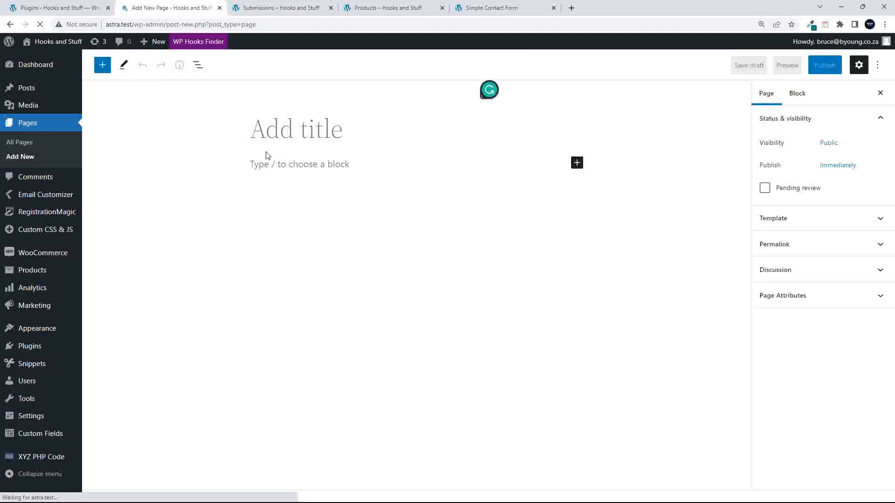
text(Buy Me)
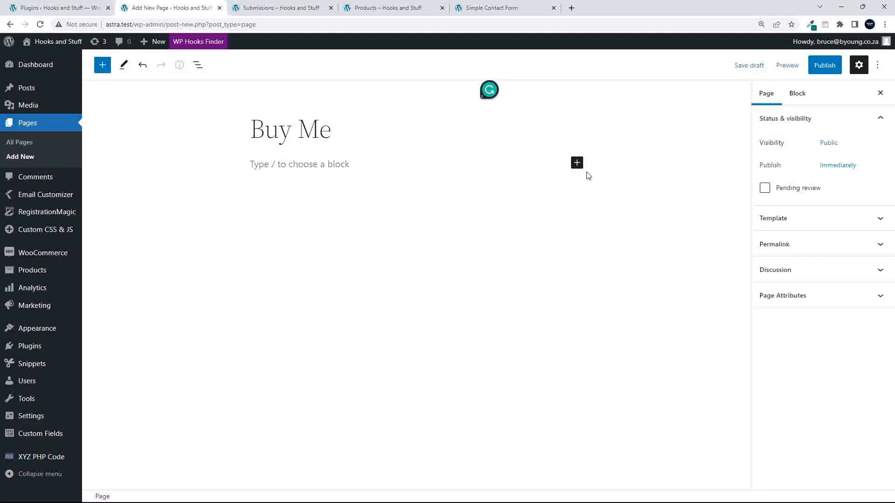
- Paste [RM_Form id='1'] into a Shortcode block and publish the page
click(577, 163)
click(591, 239)
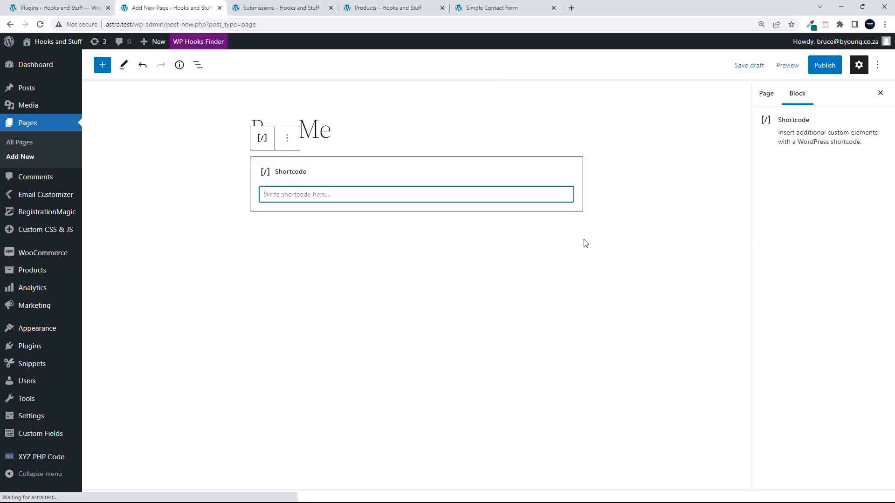
key(ctrl+v)
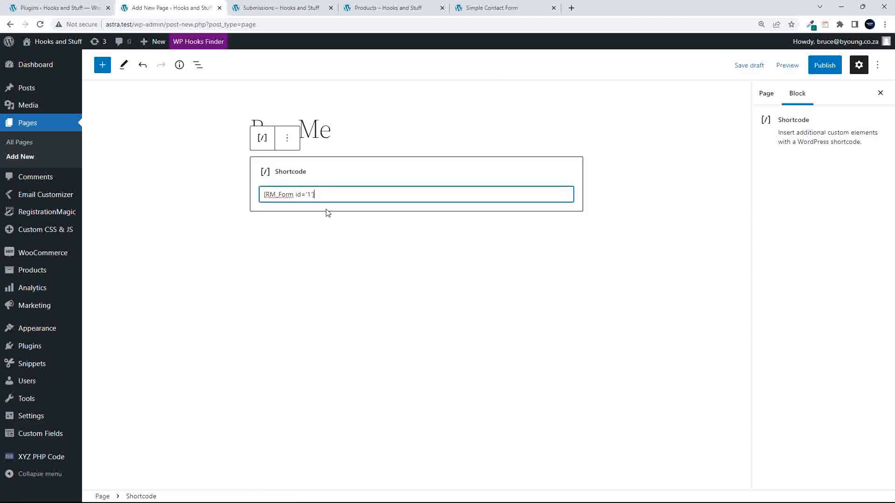
click(824, 65)
click(792, 66)
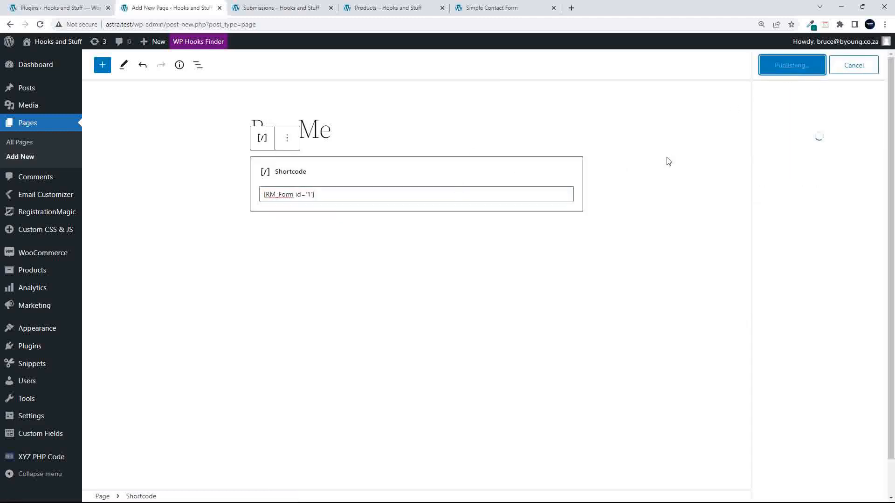
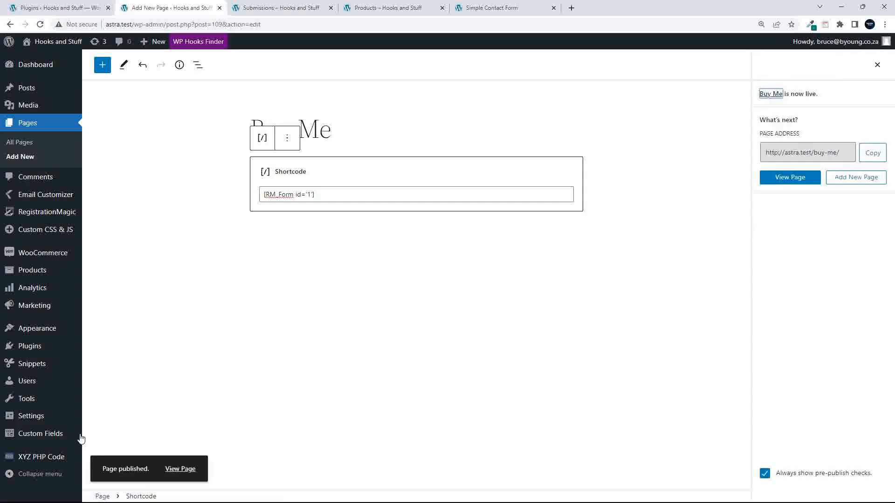
- View the published Buy Me page and try the New Product quantity field on its form
click(178, 469)
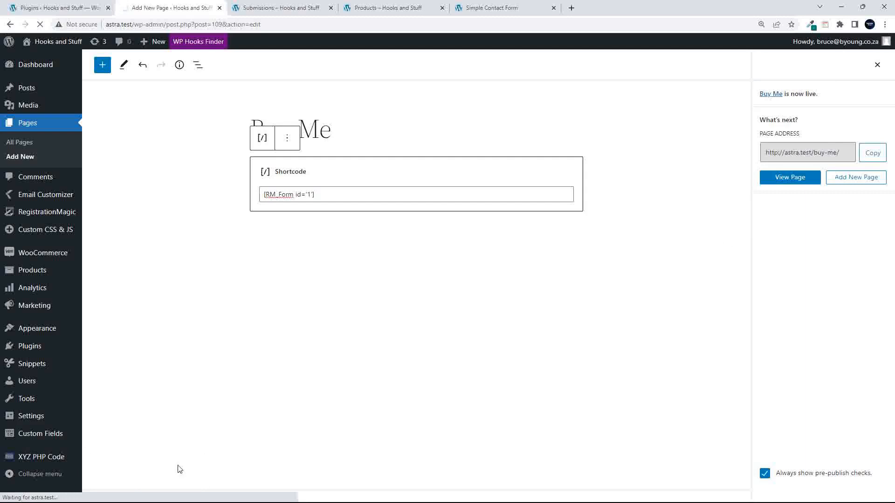
scroll(234, 378, down, 5)
scroll(234, 380, down, 1)
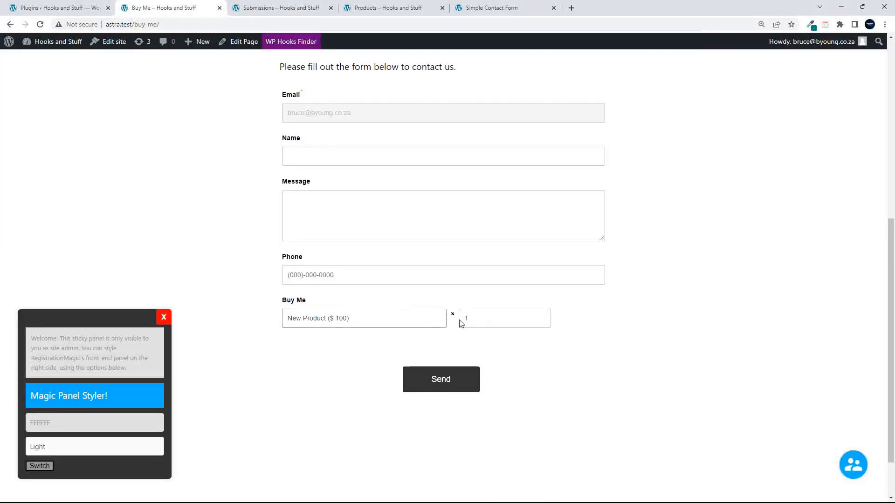
click(494, 316)
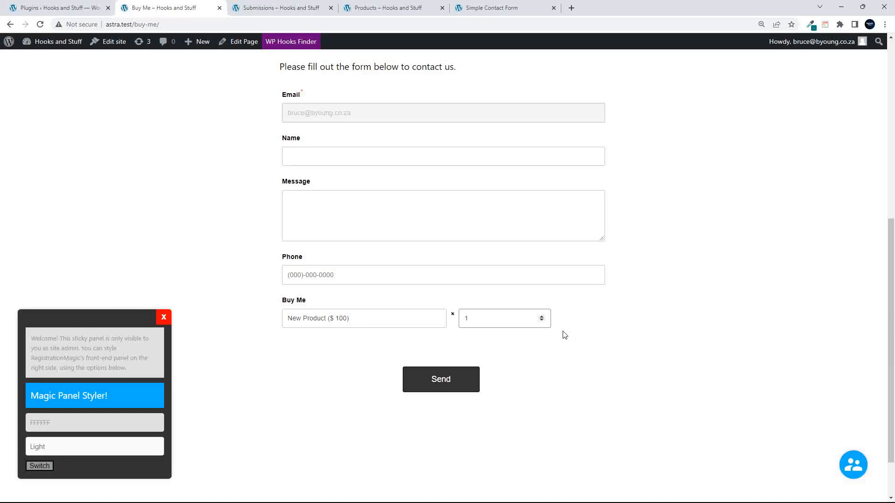
- Go to the Dashboard from the admin bar, then open RegistrationMagic's User Roles page
mouse_move(51, 44)
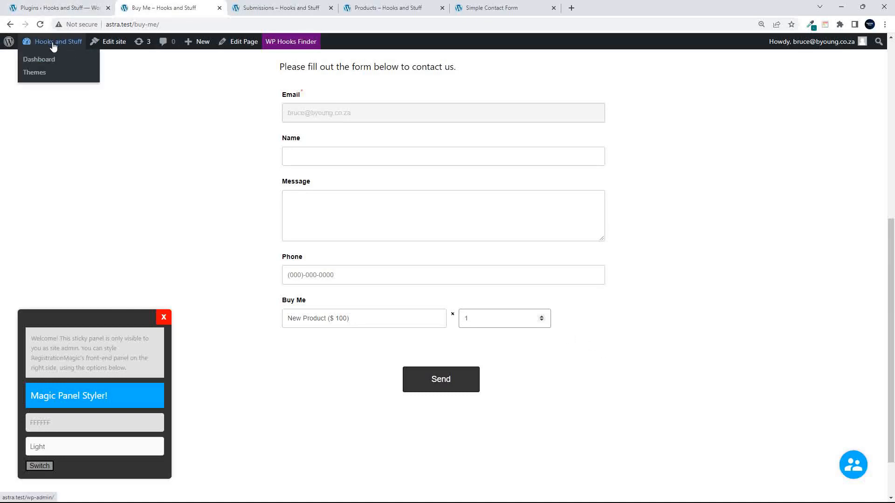
click(51, 45)
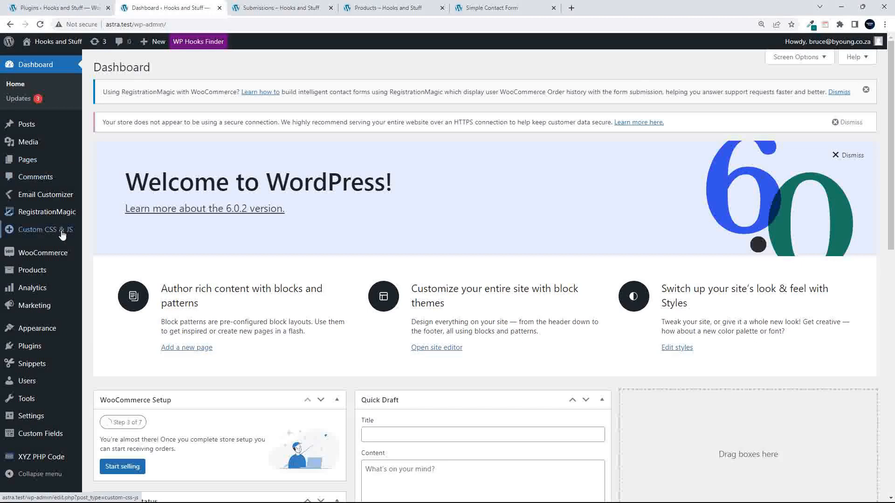
mouse_move(56, 213)
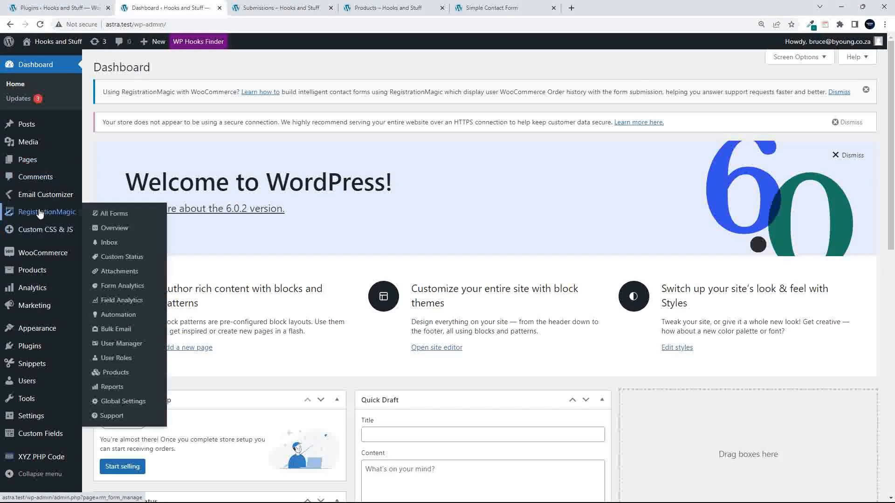
click(117, 362)
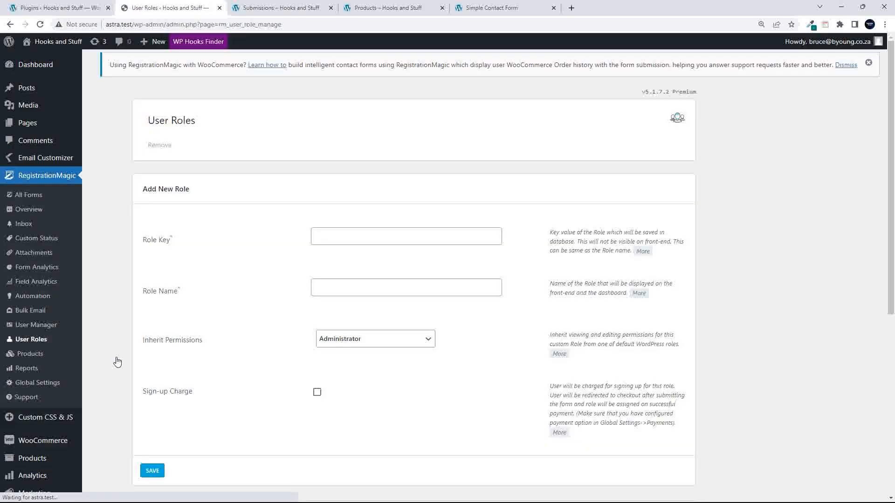
- Enter role key make_new_role and role name 'Make a New Role'
click(406, 238)
text(Make  aNew Ro)
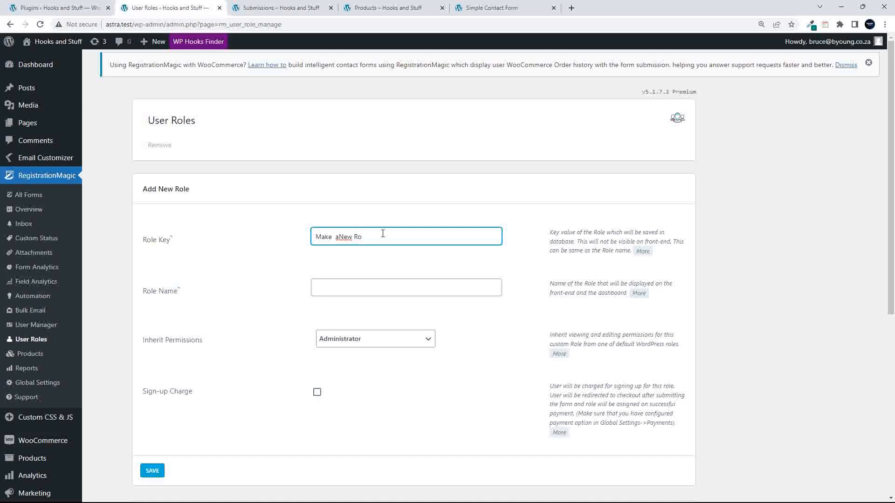
click(339, 236)
key(BackSpace)
drag(377, 237, 286, 236)
key(ctrl+c)
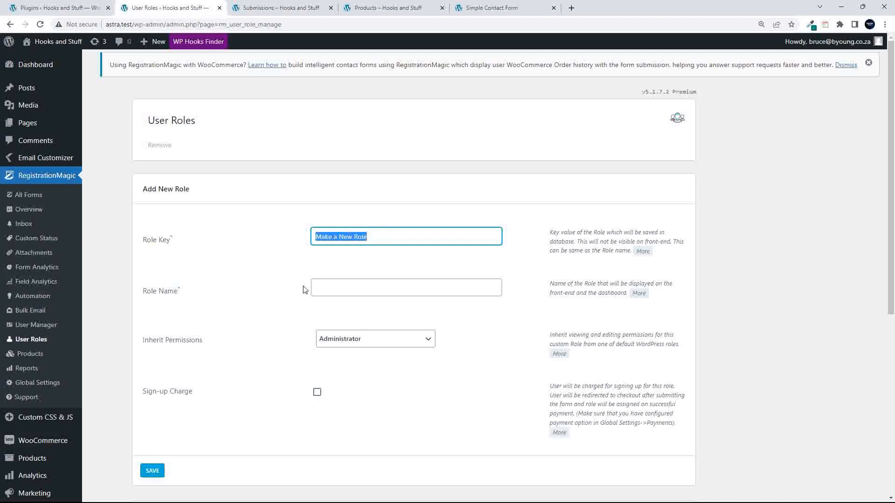
click(339, 290)
key(ctrl+v)
drag(363, 237, 291, 238)
key(BackSpace)
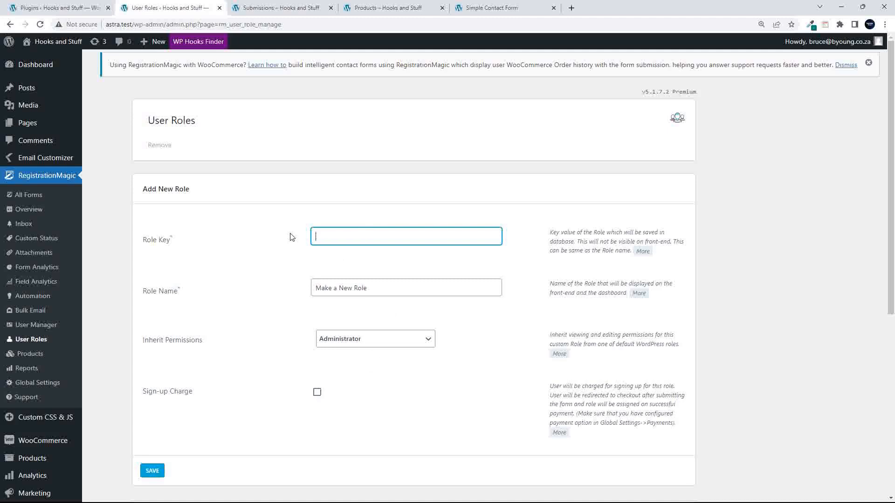
click(398, 288)
click(364, 236)
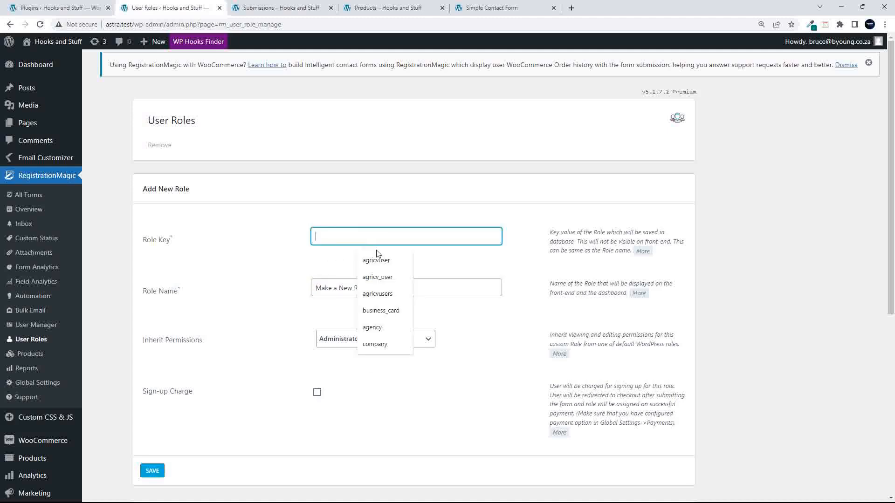
text(make_new_role)
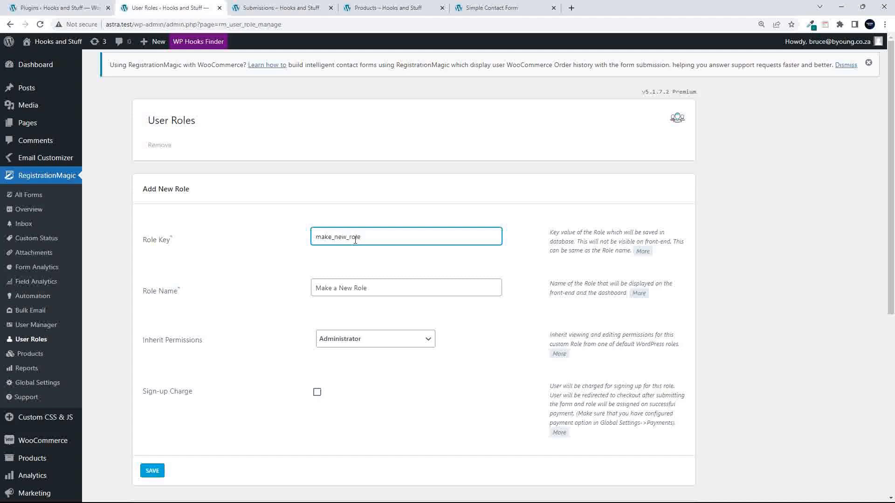
- Inherit Shop manager permissions, leave the sign-up charge off, and save the role
click(365, 341)
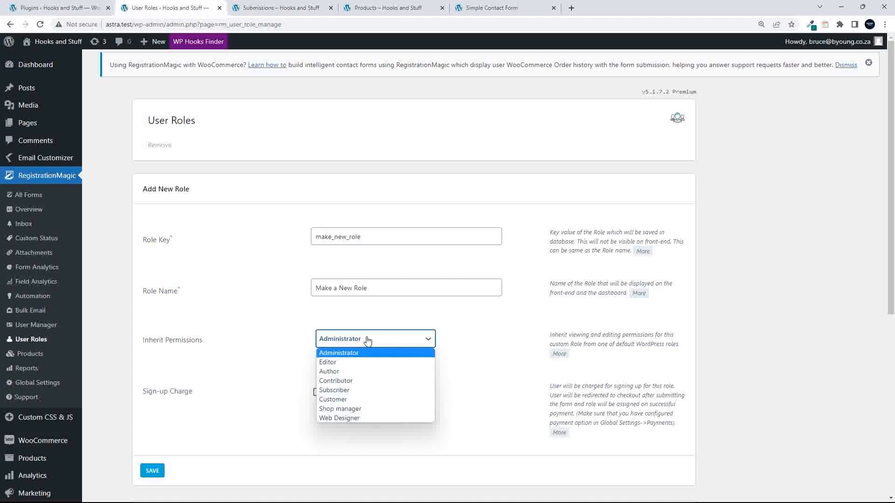
click(377, 410)
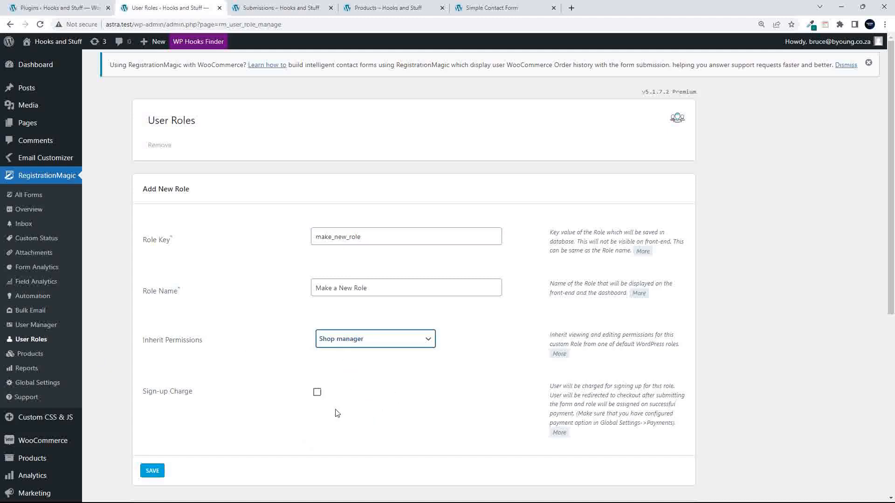
scroll(321, 411, down, 3)
click(317, 237)
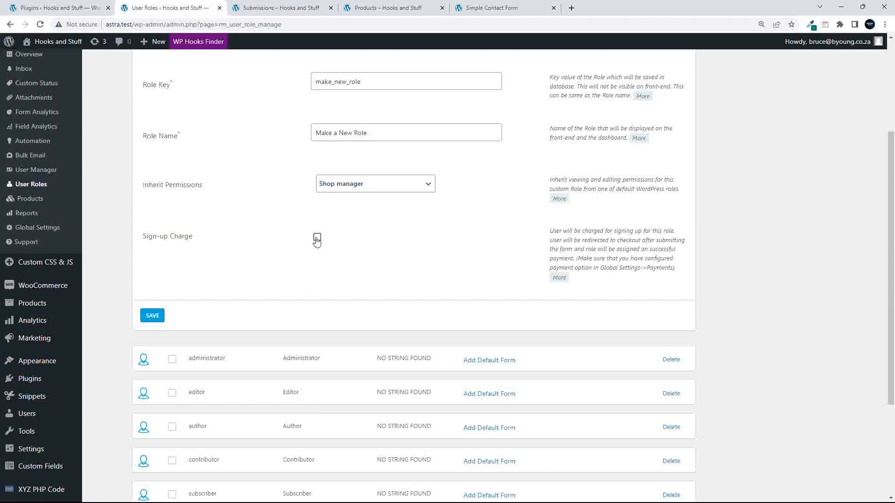
click(368, 314)
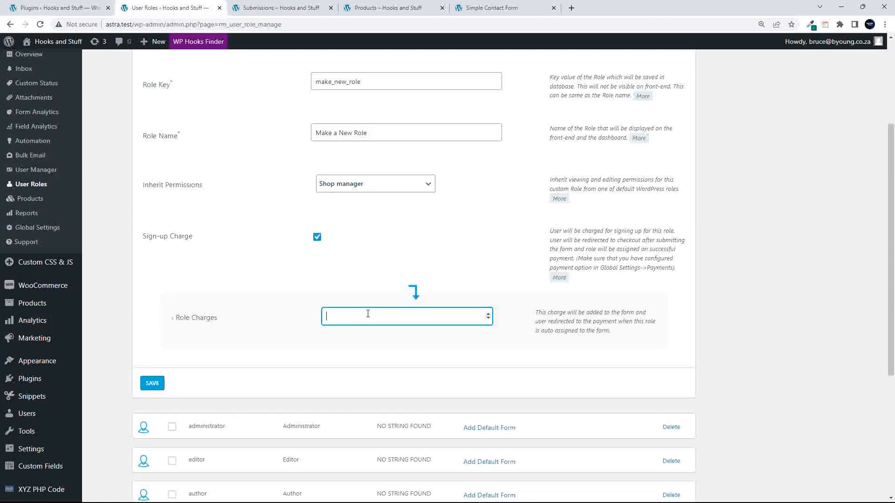
click(317, 237)
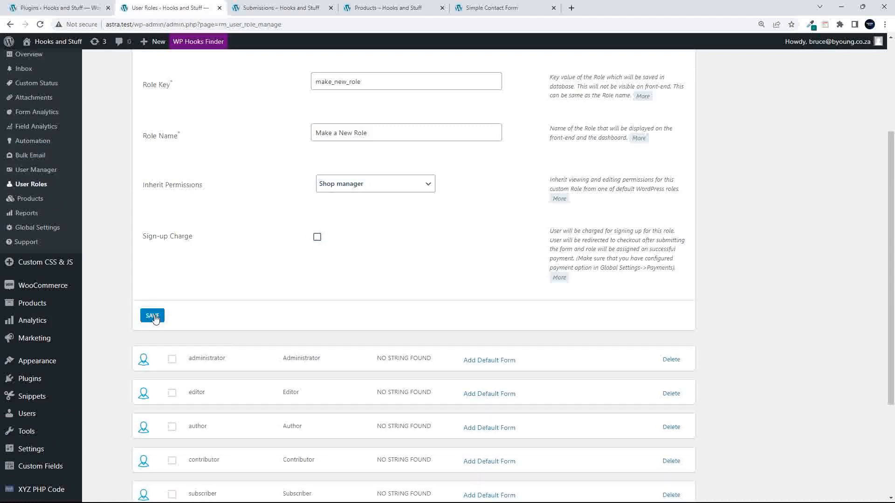
click(152, 316)
- Find the make_new_role row and check its default form options, leaving them unchanged
scroll(301, 318, down, 3)
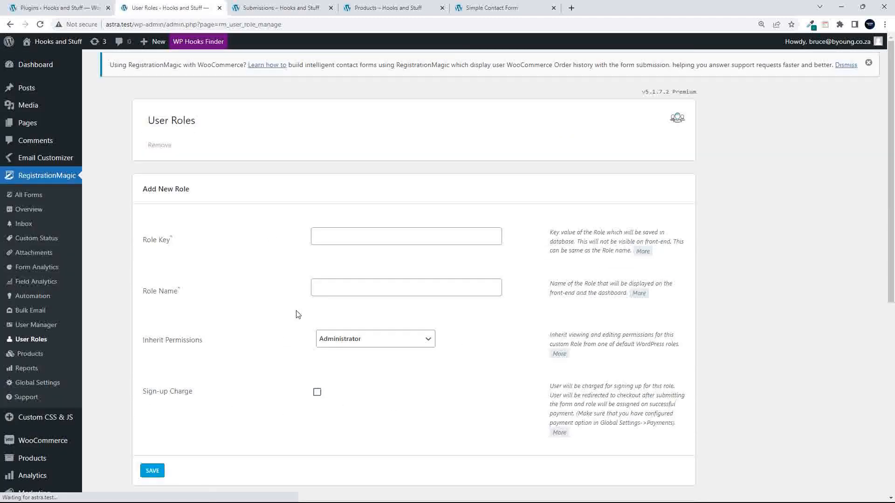
scroll(236, 269, down, 7)
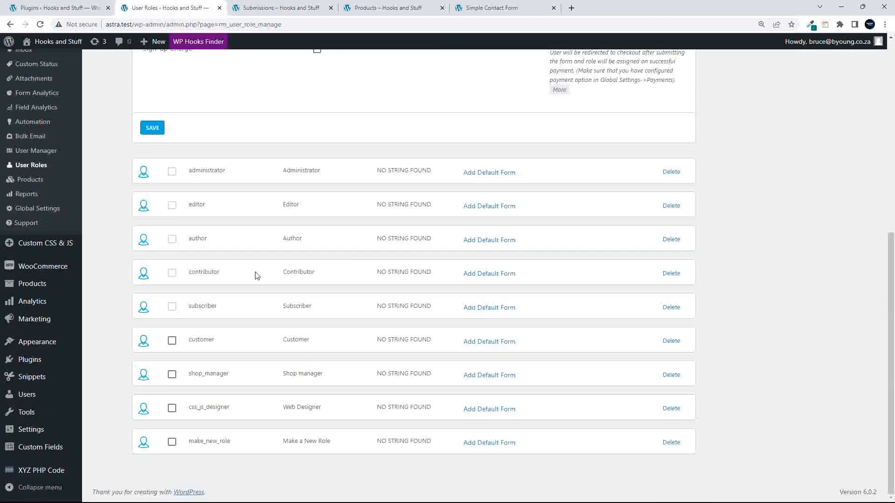
scroll(177, 485, up, 1)
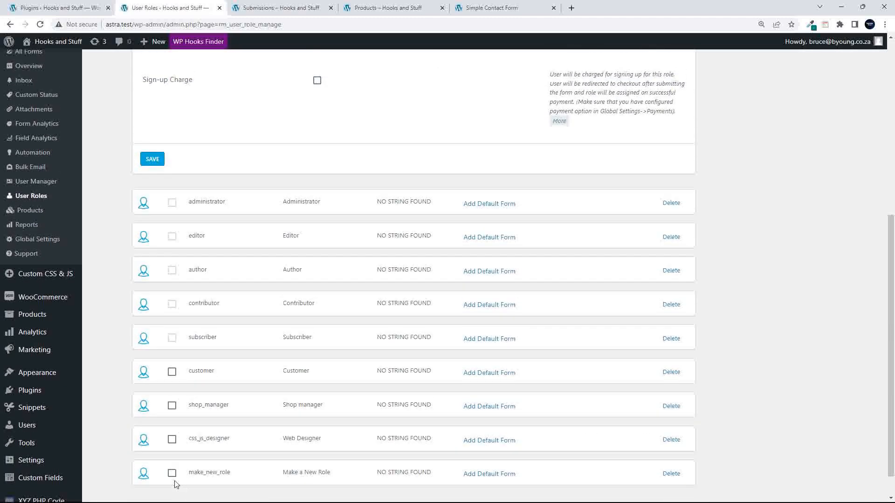
scroll(253, 481, down, 1)
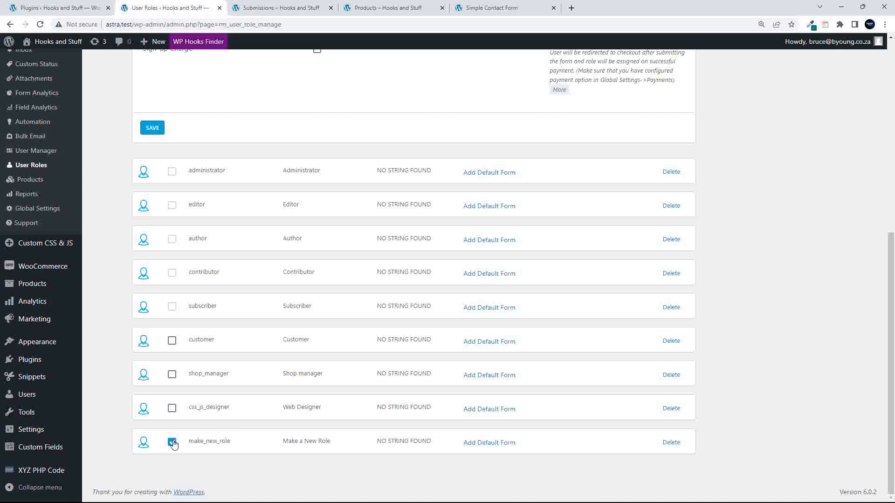
click(171, 444)
scroll(493, 447, up, 7)
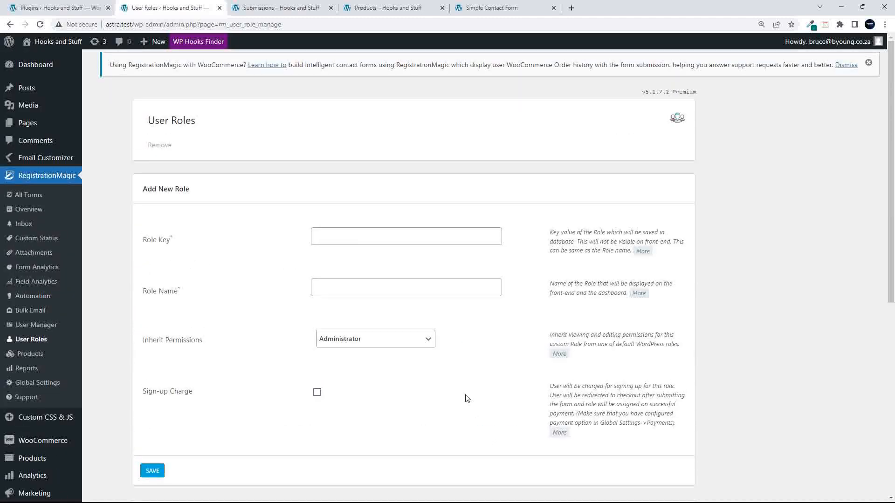
scroll(456, 422, down, 7)
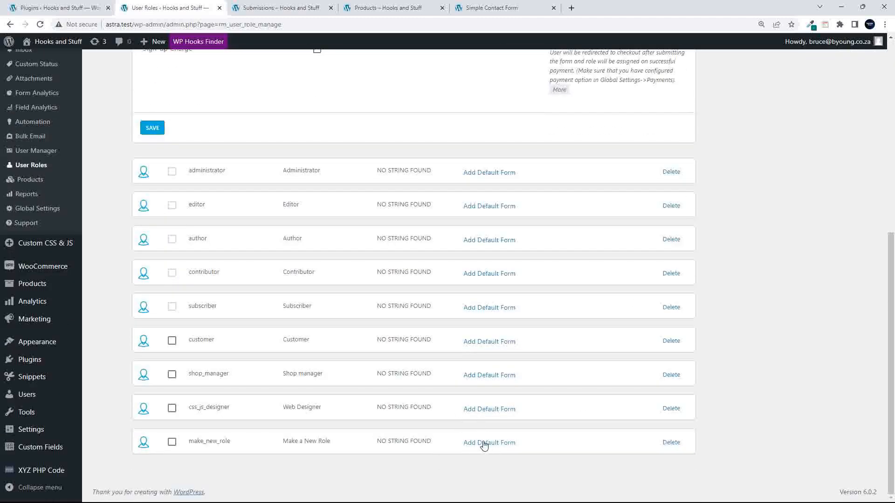
click(483, 443)
click(416, 448)
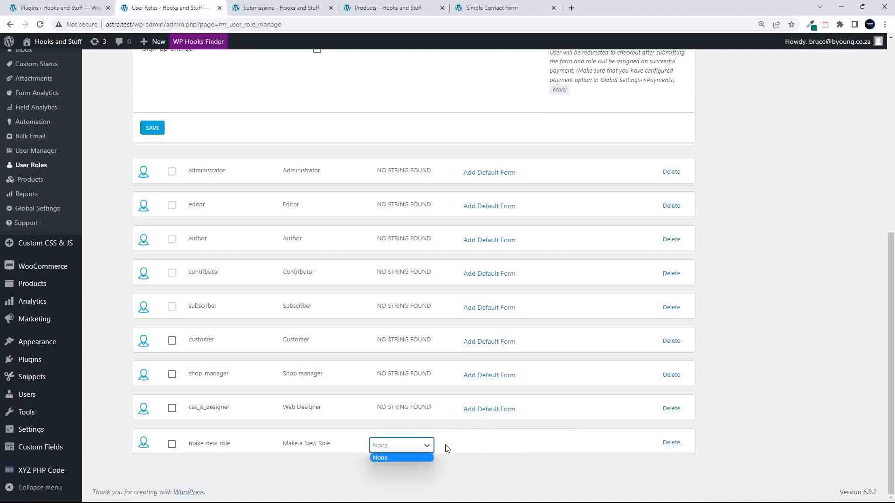
click(336, 441)
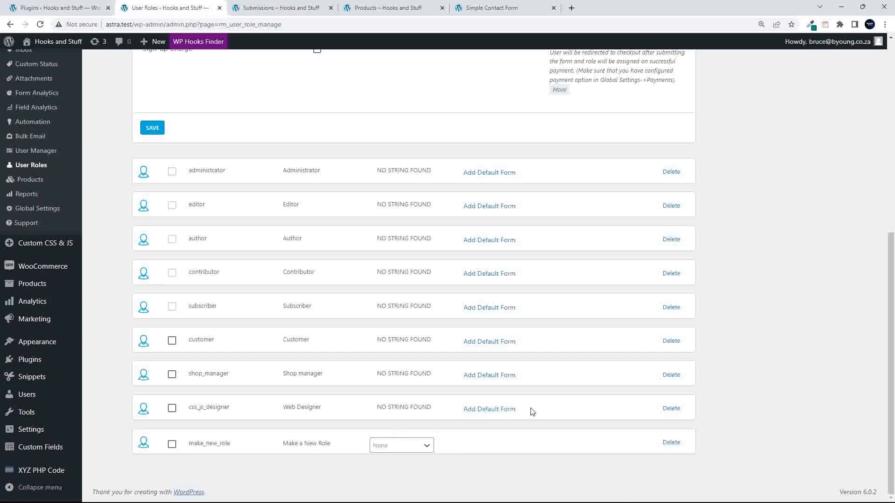
- Delete the make_new_role role
click(673, 443)
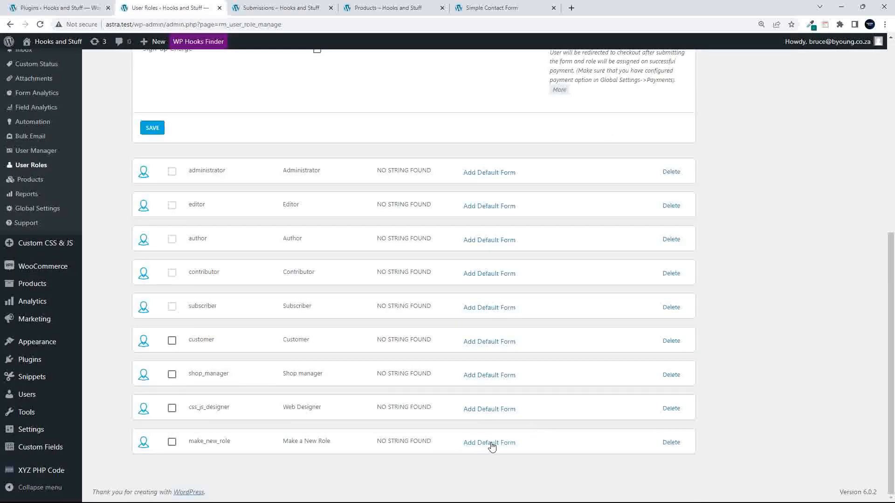
click(491, 445)
click(402, 449)
click(403, 450)
click(399, 449)
click(551, 446)
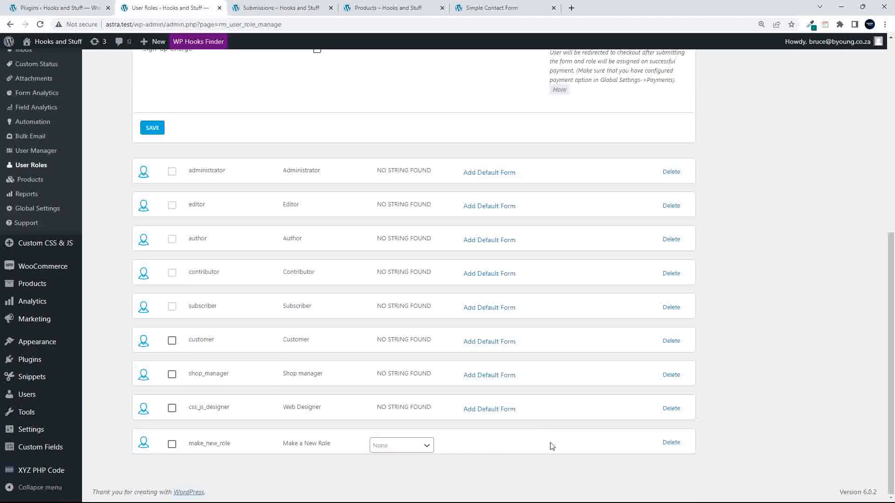
click(669, 444)
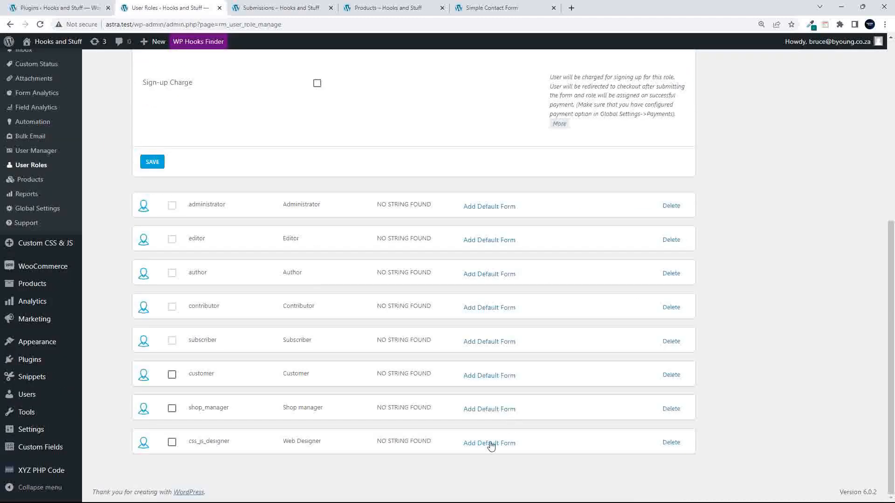
- Keep css_js_designer's default form at None, then delete the Web Designer role
click(486, 443)
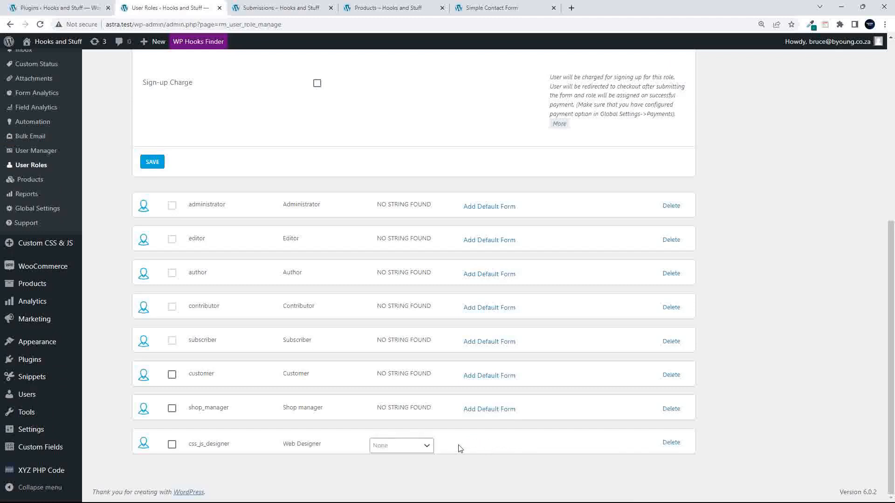
click(408, 445)
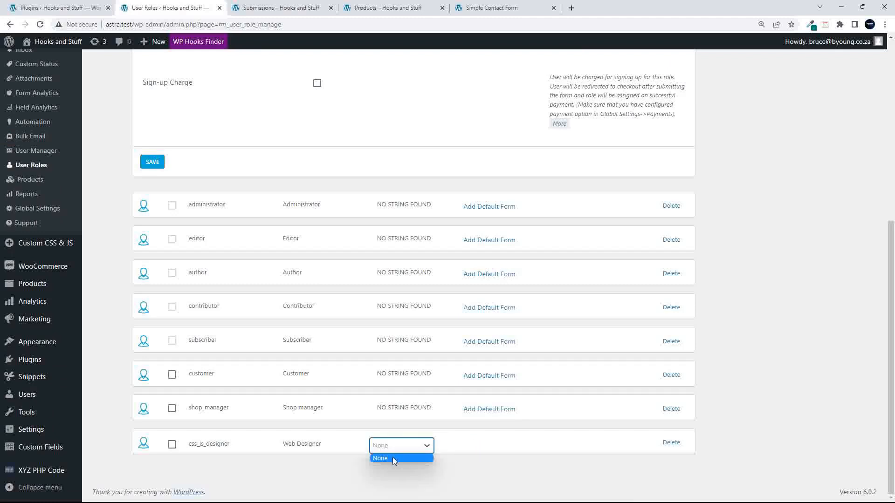
click(393, 459)
click(461, 446)
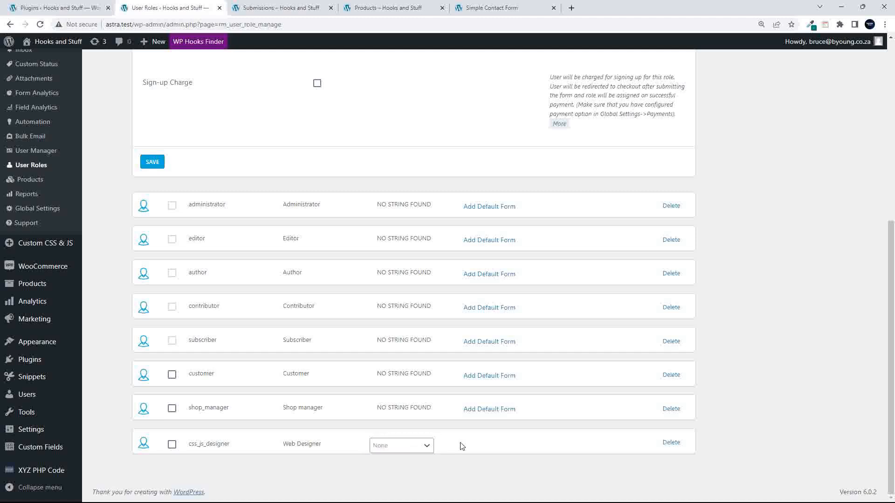
click(671, 444)
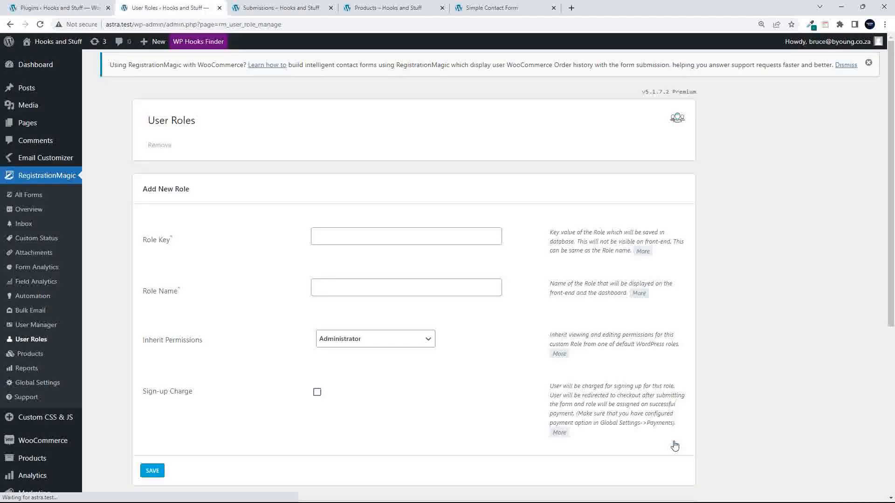
- Save a new role with key make_role and name 'Make Role', inheriting Administrator
scroll(354, 383, down, 6)
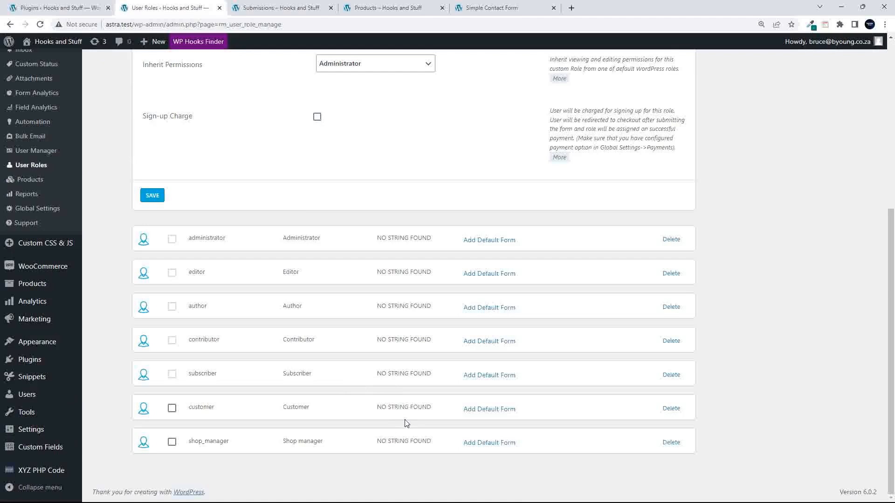
scroll(406, 420, up, 6)
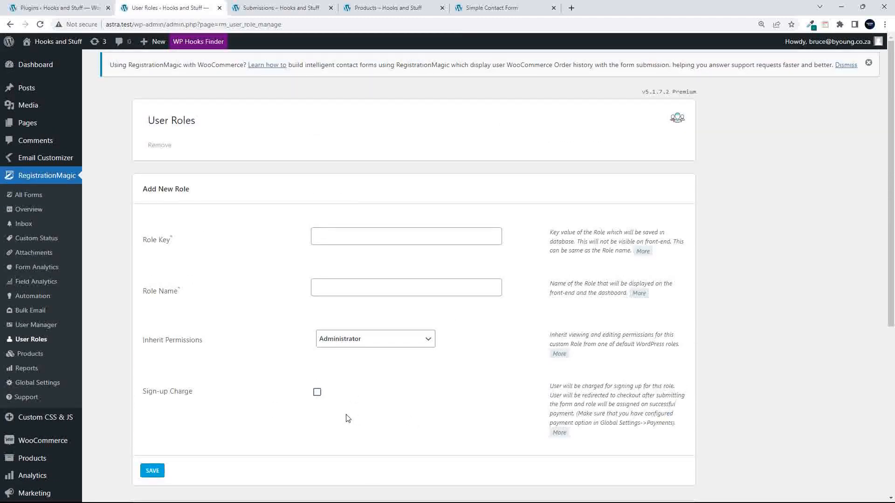
scroll(346, 419, down, 1)
scroll(345, 421, down, 5)
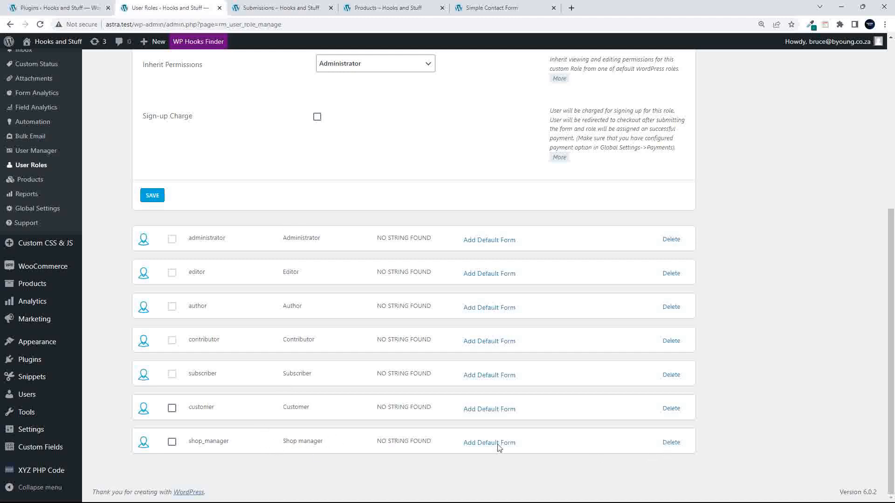
scroll(484, 445, up, 5)
scroll(455, 431, down, 2)
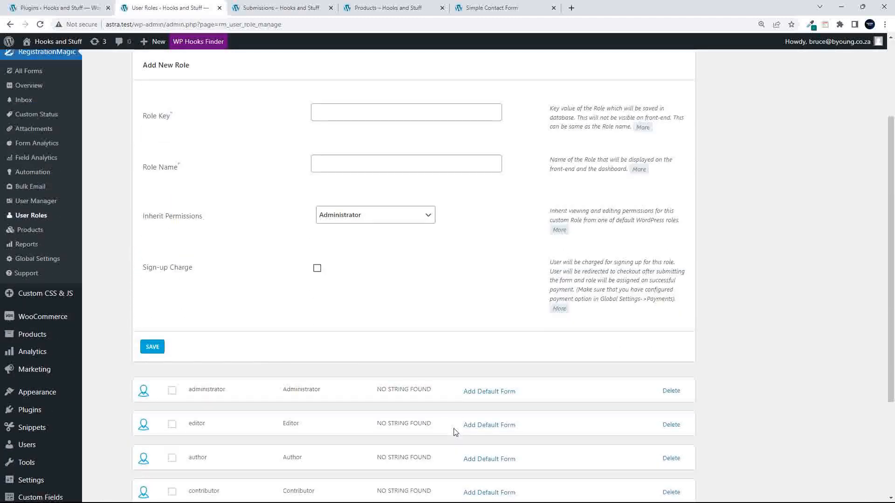
click(363, 104)
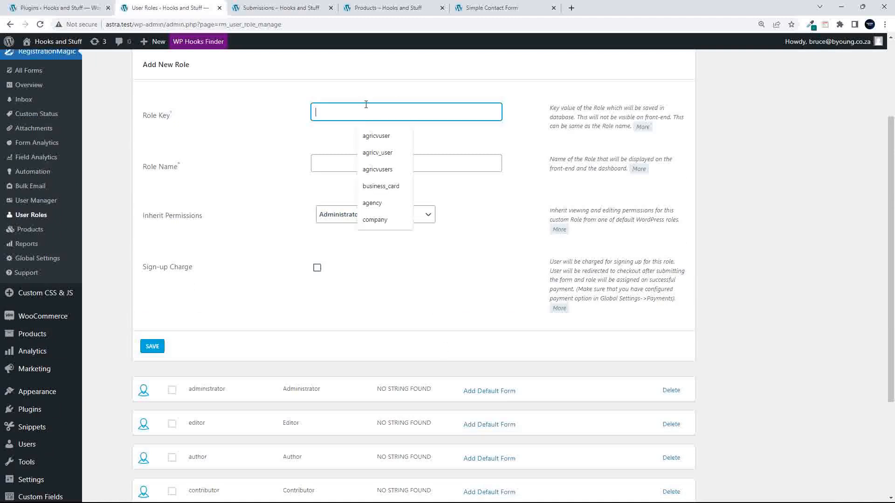
text(make_role)
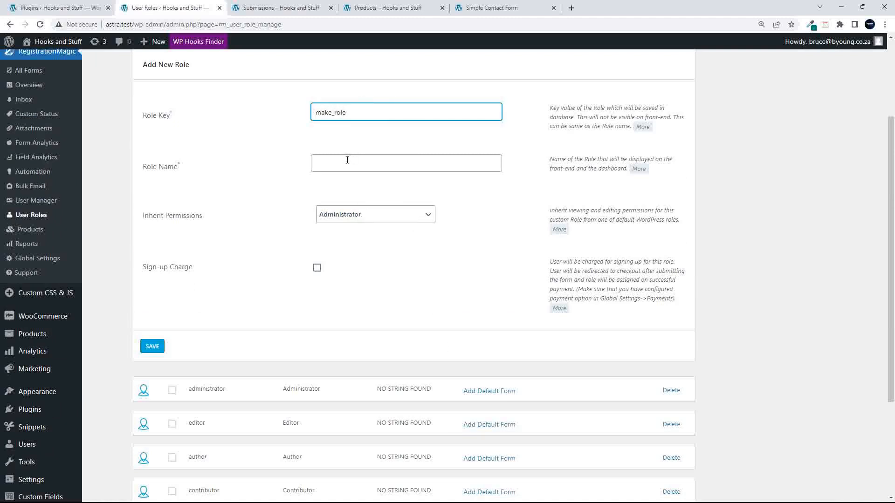
click(347, 160)
text(Ma)
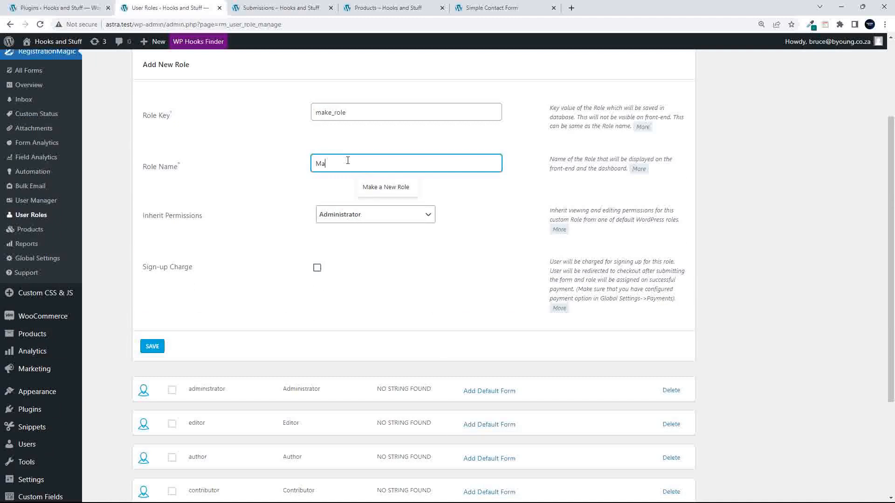
text(ke Role)
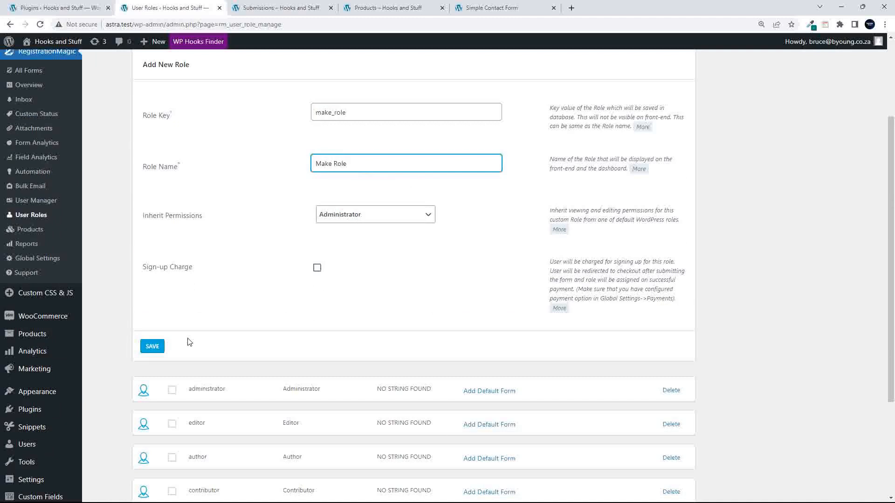
click(152, 349)
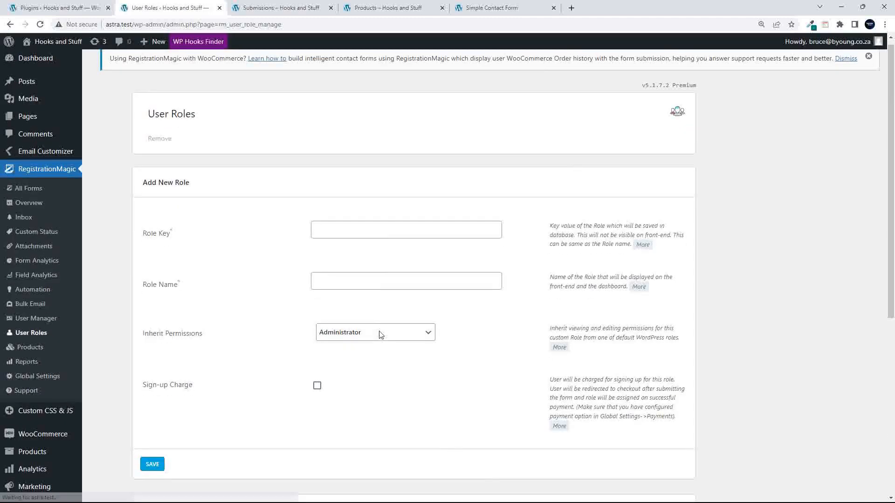
- Leave the new make_role role's default form as None
scroll(380, 333, down, 6)
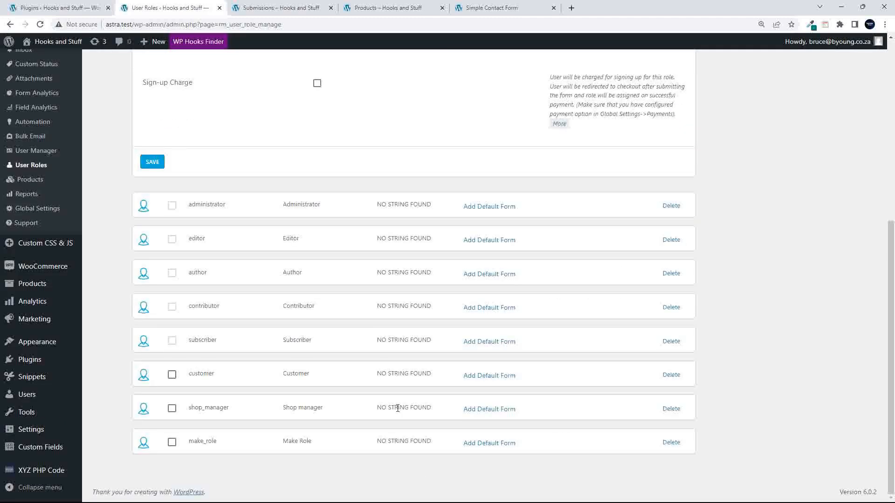
click(465, 447)
click(414, 446)
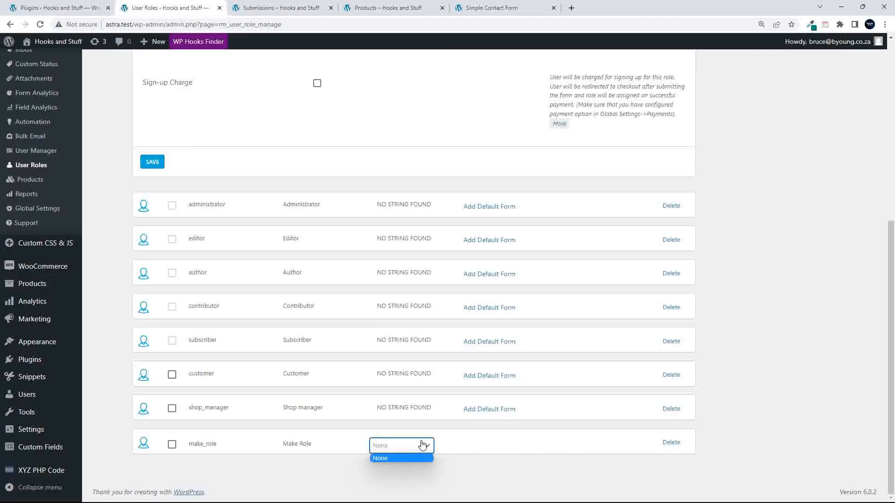
click(480, 442)
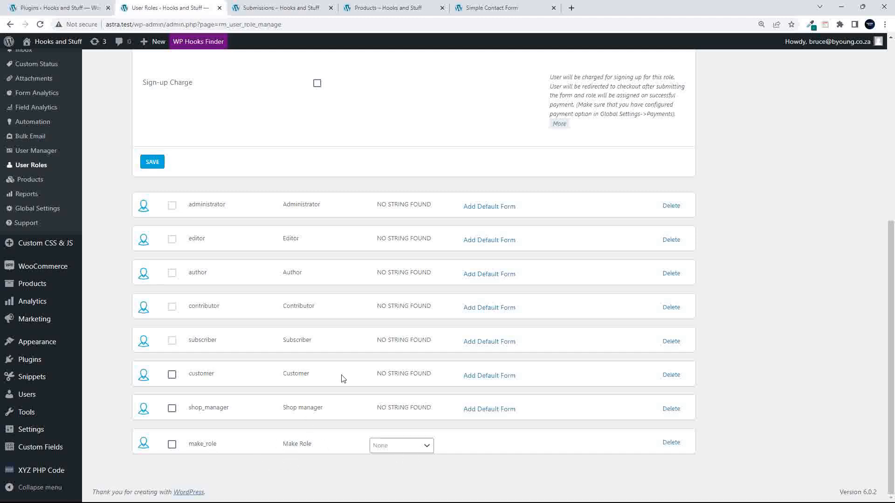
scroll(333, 401, up, 5)
scroll(333, 401, up, 2)
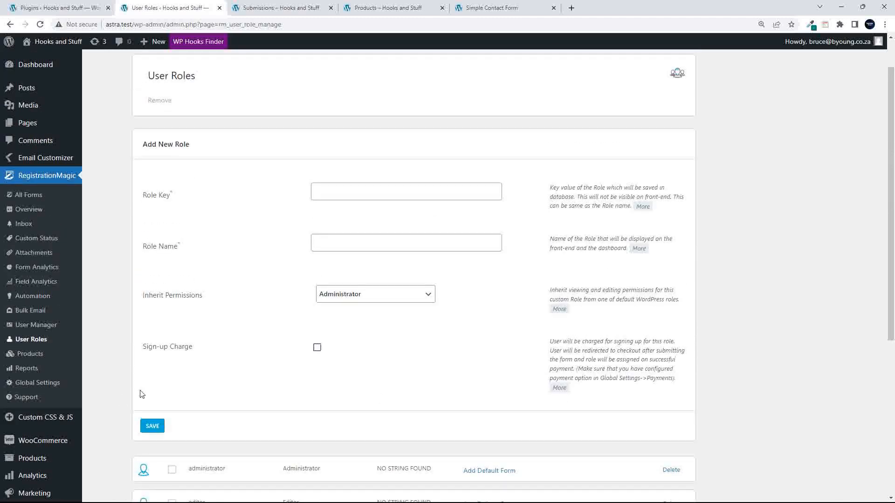
- Filter User Manager to This Week and Active users, keeping sort by latest date
click(35, 326)
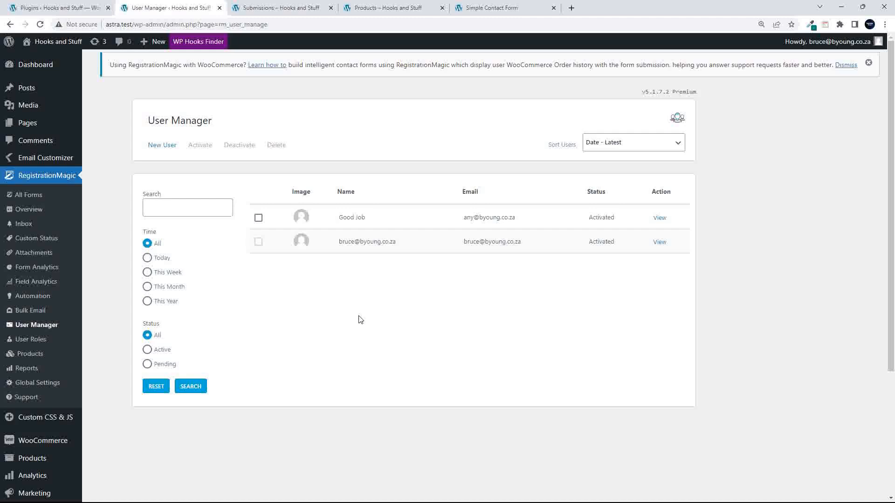
click(147, 272)
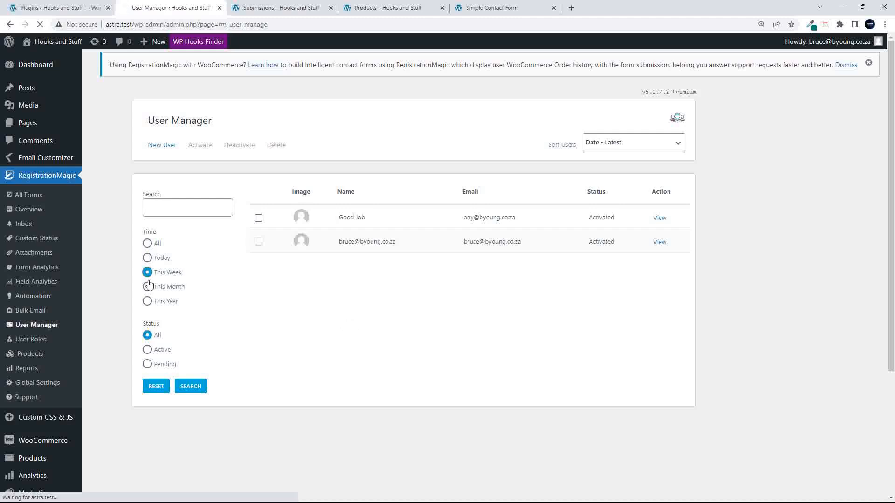
click(147, 350)
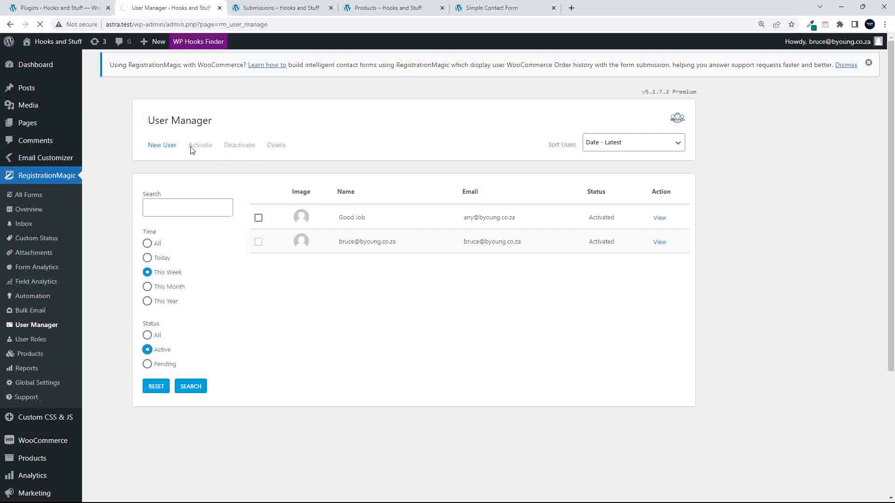
click(660, 142)
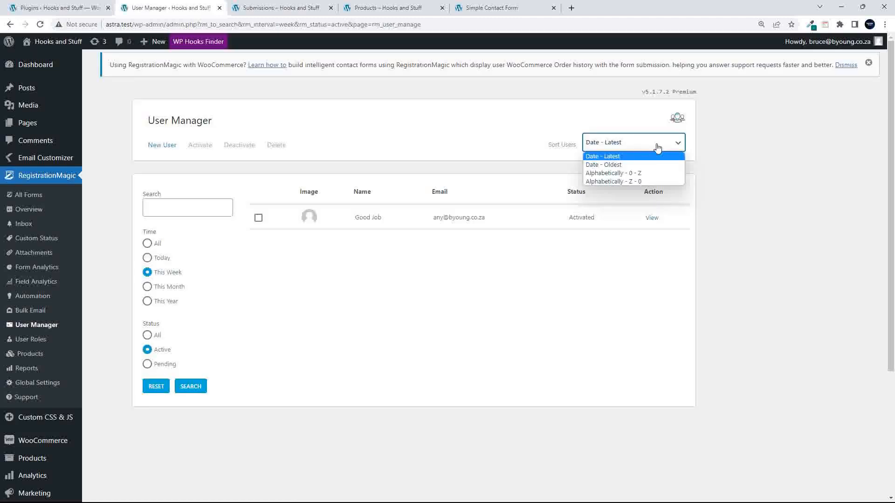
click(535, 322)
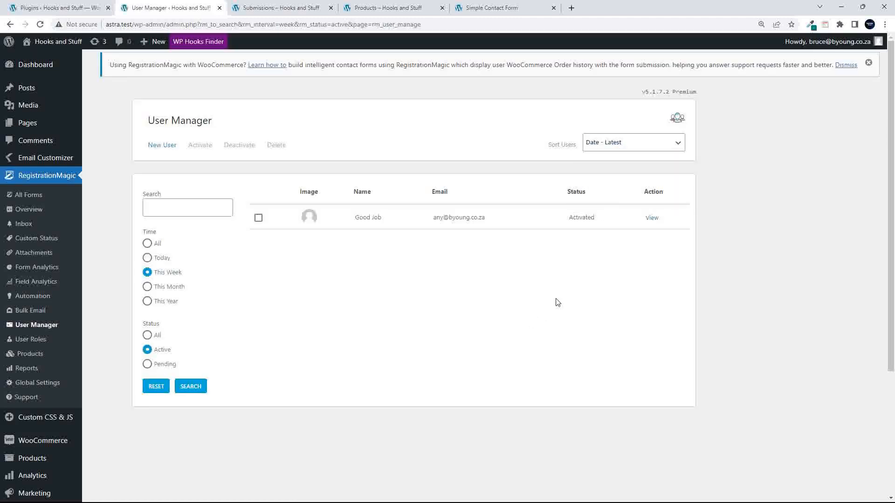
- Review Bulk Email's recipient forms, keeping Simple Registration Form, then go to Automation
click(31, 316)
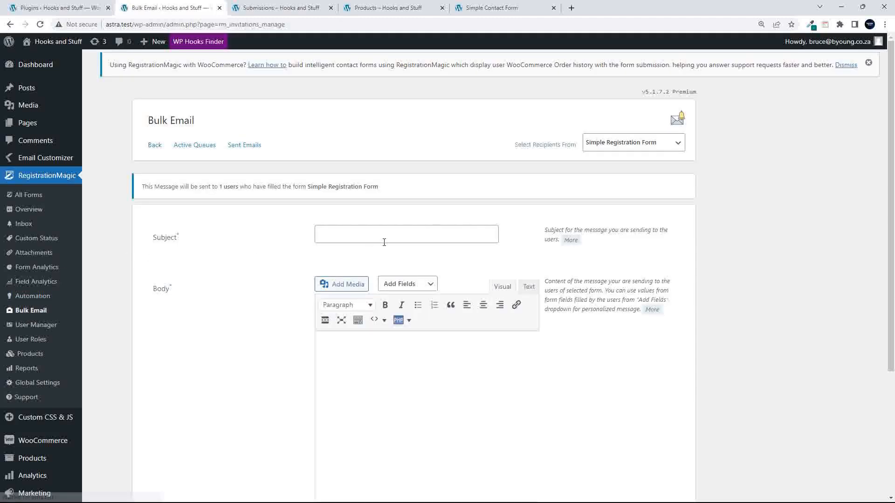
scroll(338, 376, down, 4)
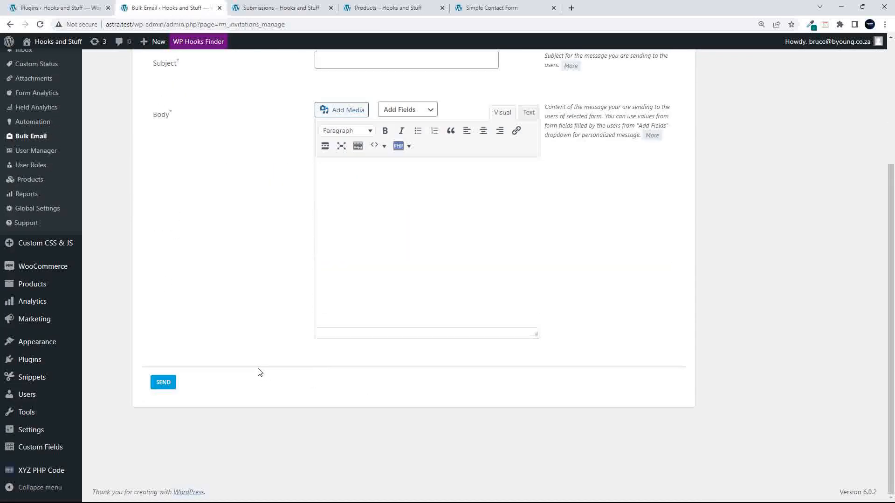
scroll(395, 299, up, 2)
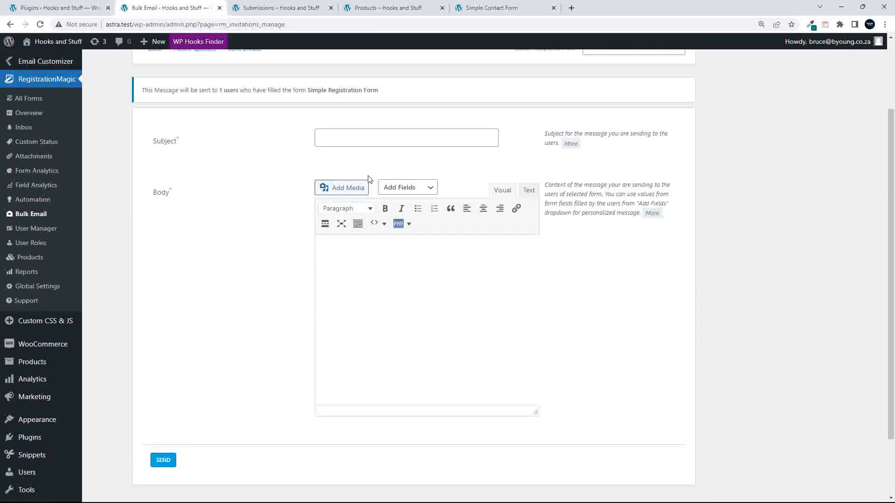
scroll(275, 335, up, 2)
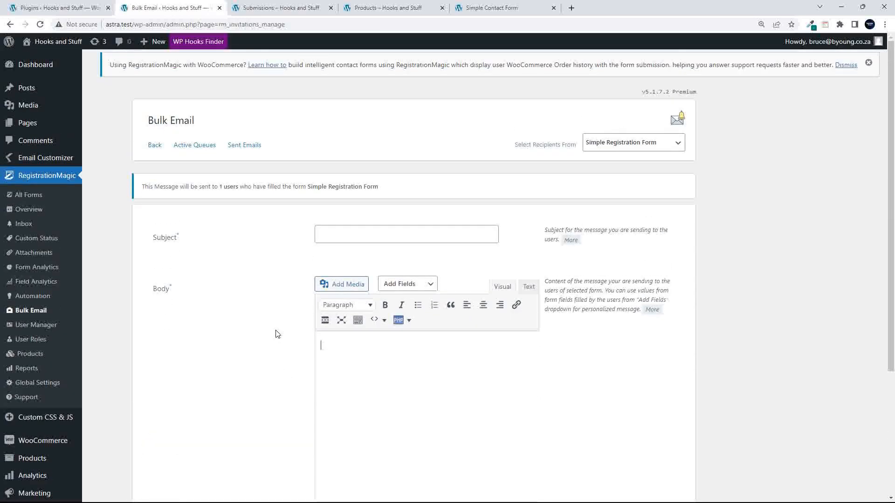
click(623, 147)
click(624, 149)
click(623, 149)
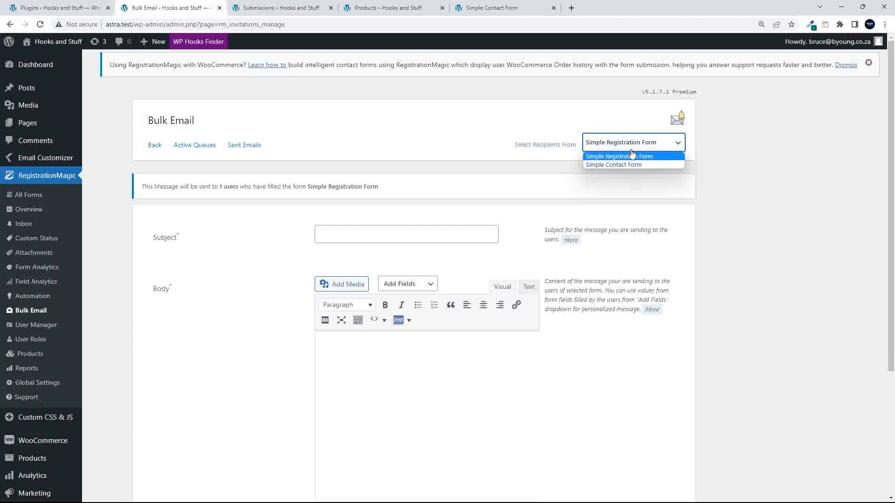
click(630, 156)
click(632, 146)
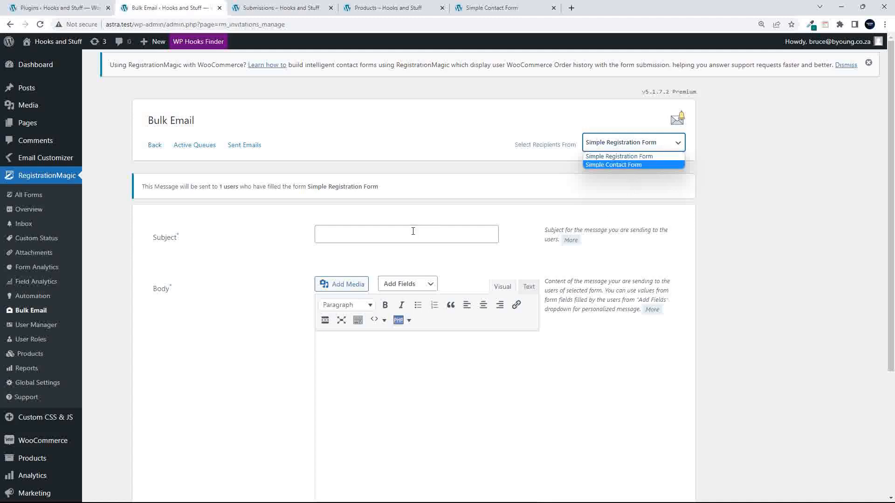
click(22, 301)
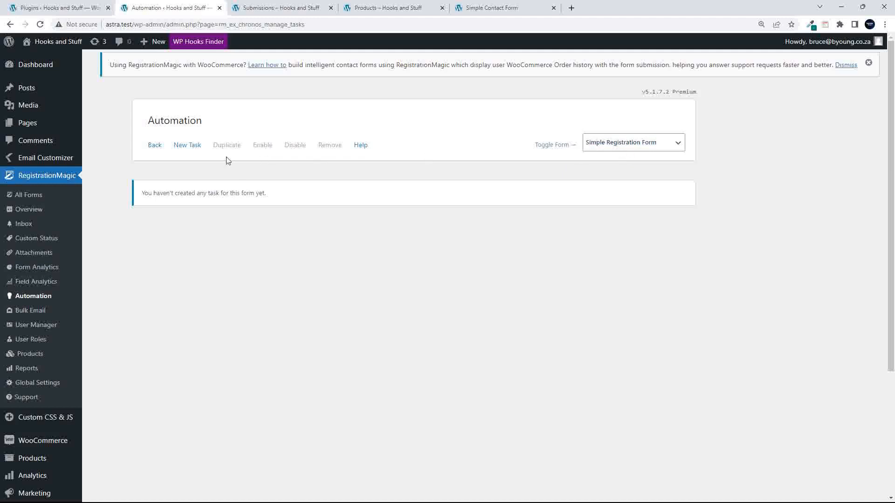
- Create an automation task named 'New Task' with description 'Description' and continue
click(185, 148)
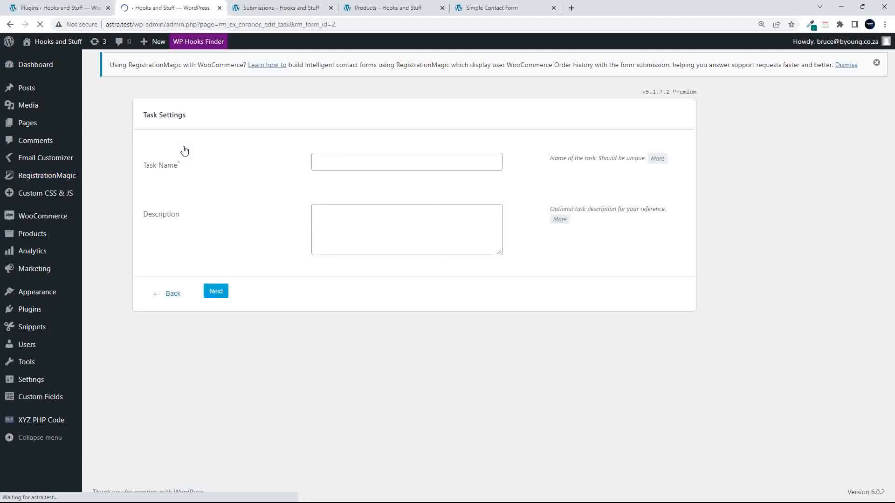
click(351, 163)
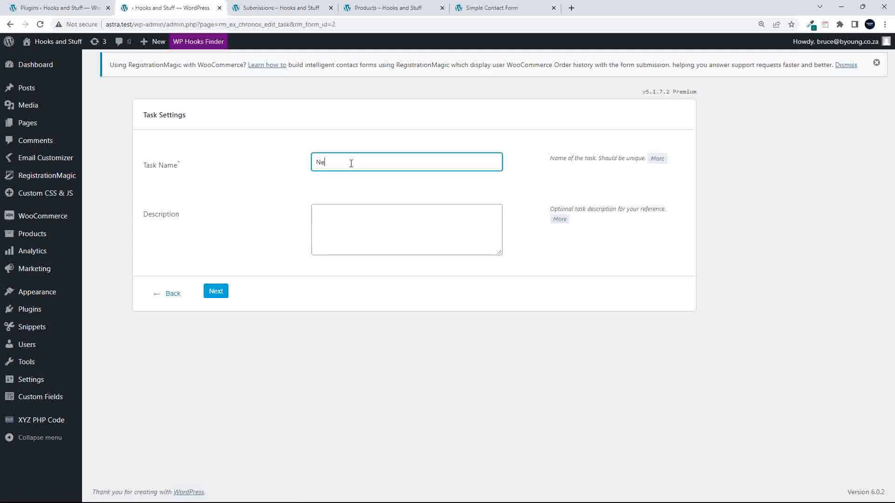
click(355, 230)
text(Description)
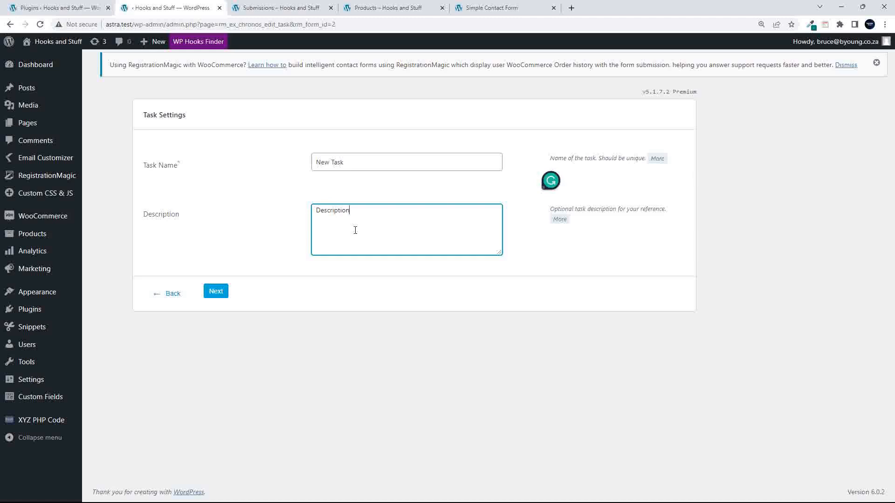
click(215, 291)
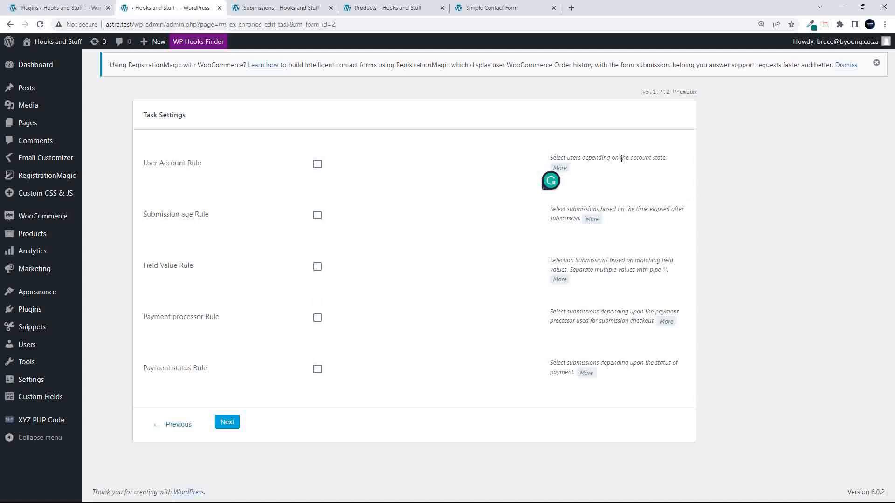
- Tick User Account Rule for Activated User Accounts and the Submission age Rule
click(317, 165)
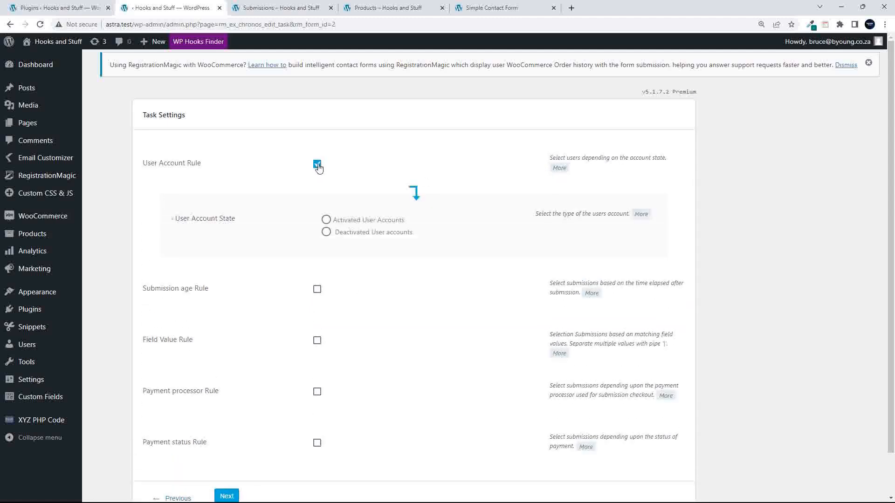
click(326, 220)
click(318, 290)
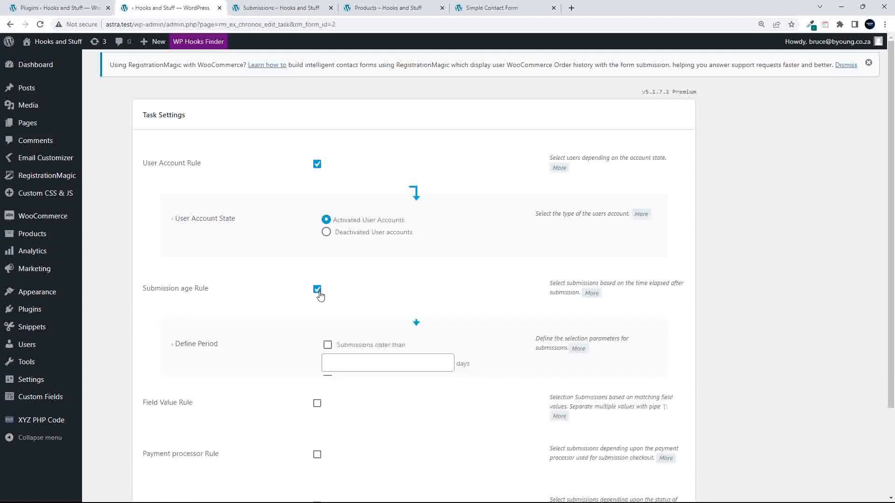
scroll(347, 367, down, 2)
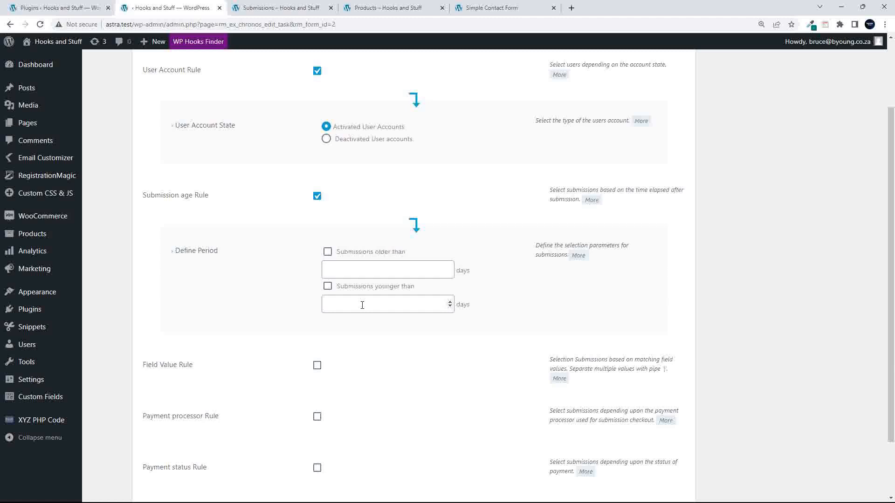
scroll(385, 330, down, 2)
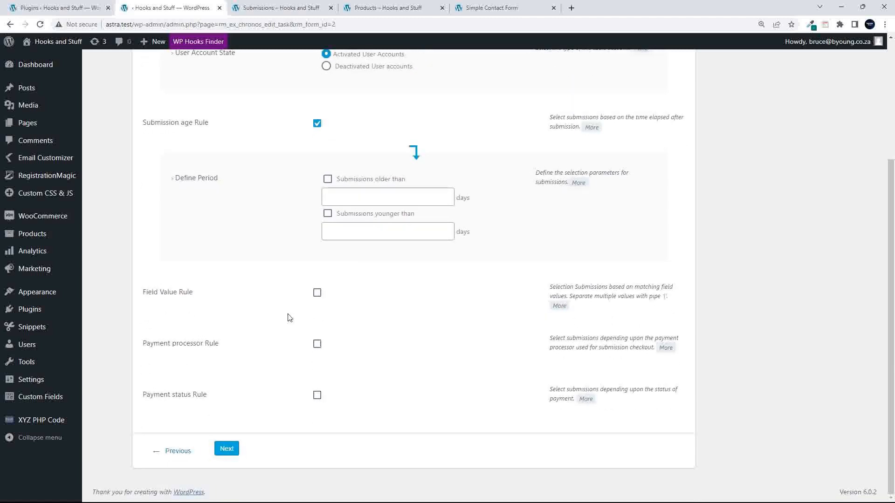
- Try Field Value Rule with Website and Demo Video fields, then untick it and continue
click(317, 293)
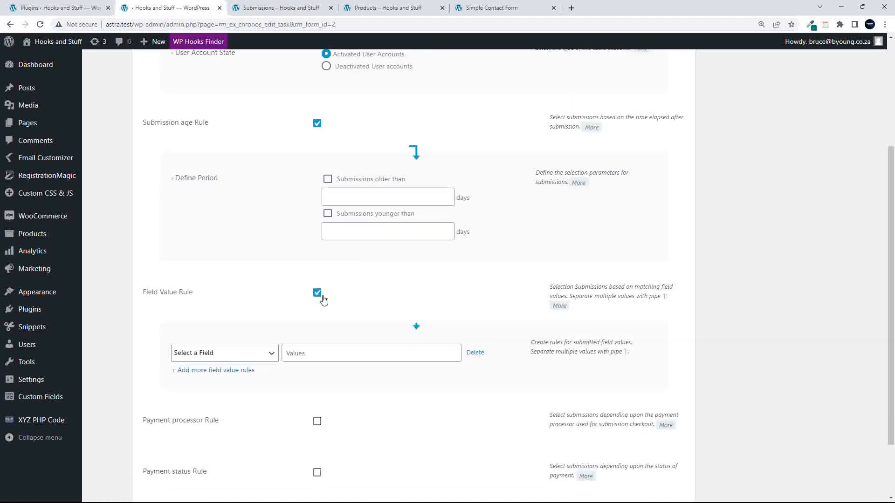
scroll(250, 330, down, 2)
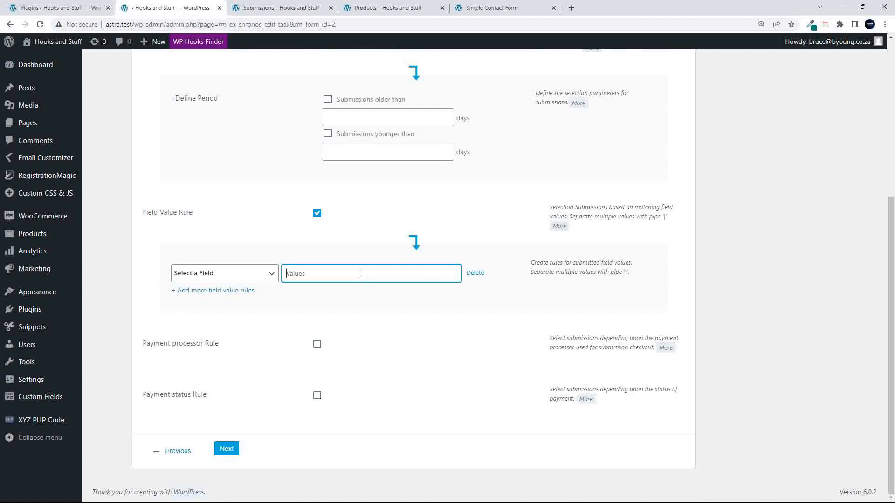
click(248, 278)
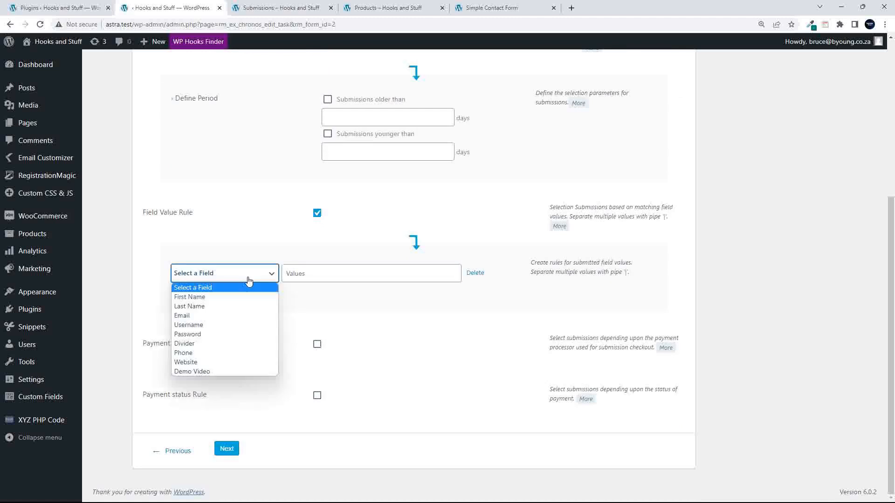
click(217, 363)
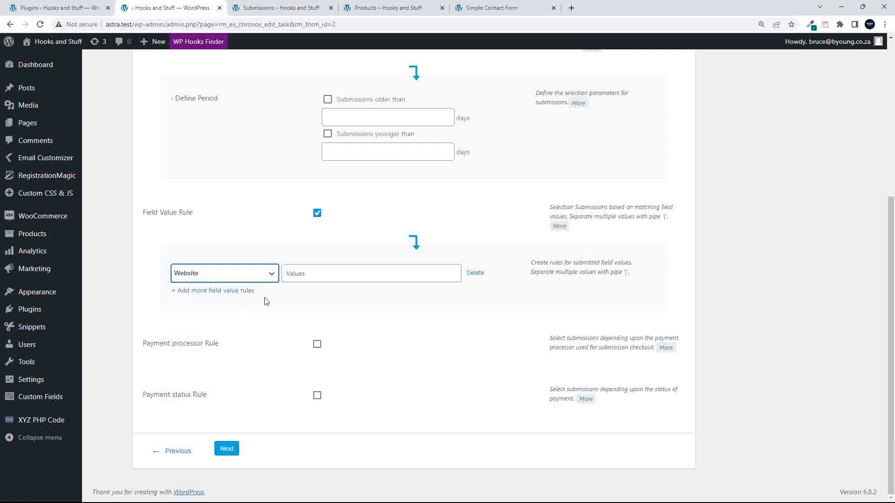
click(239, 277)
click(219, 370)
click(223, 281)
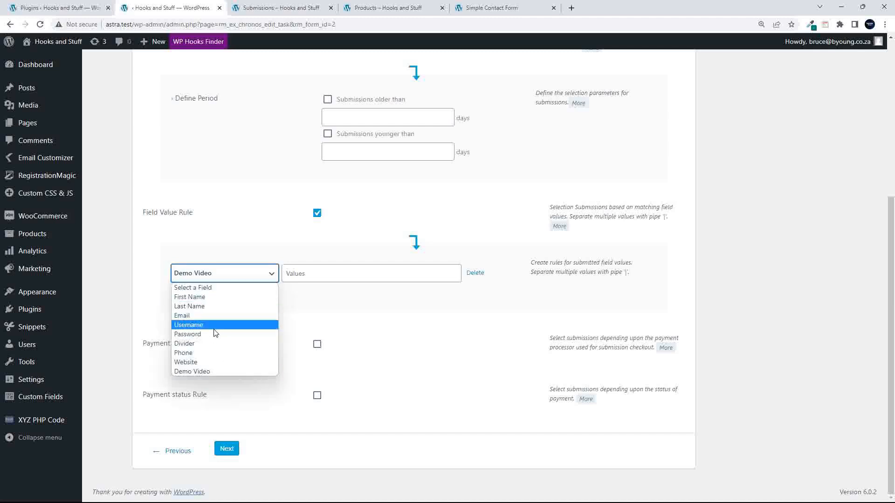
click(370, 293)
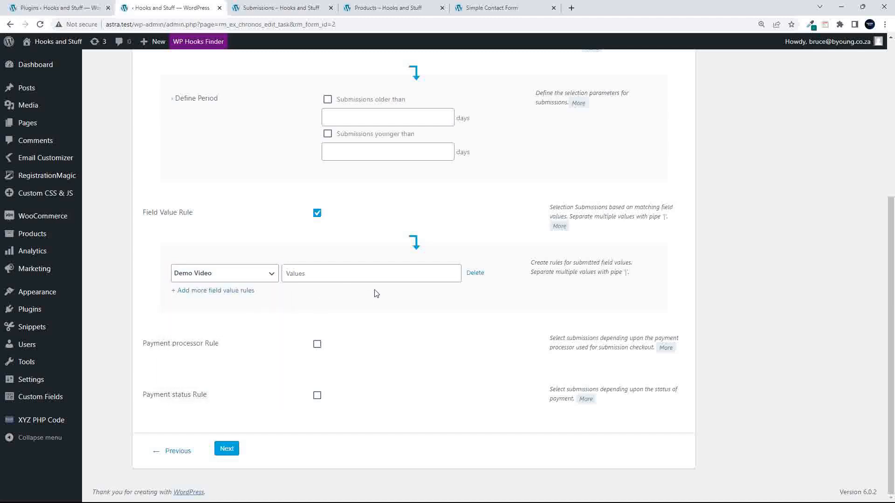
click(317, 213)
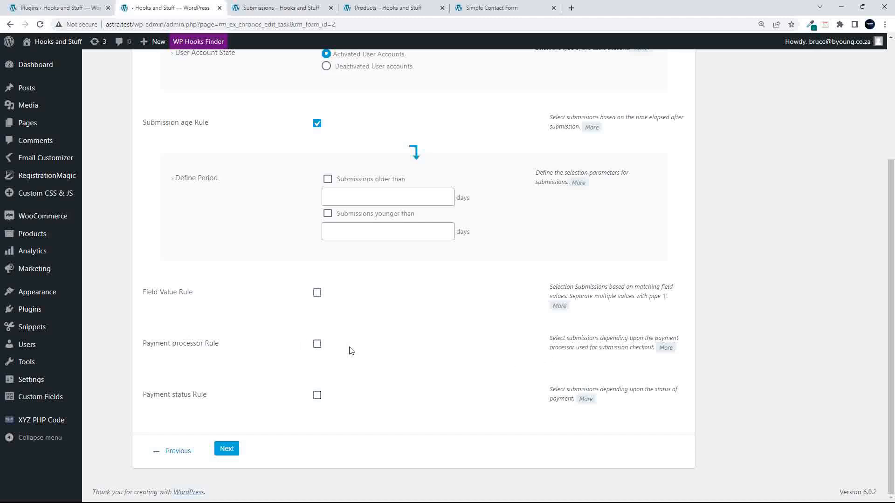
click(226, 449)
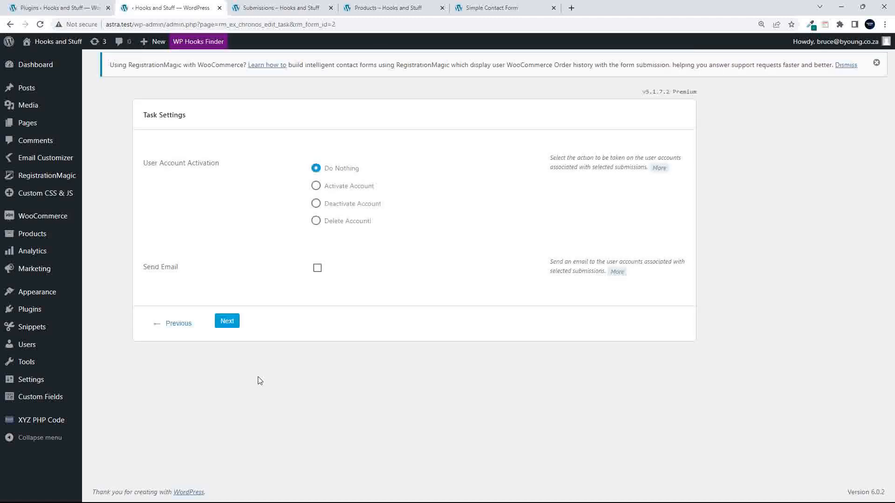
- Go back to the rules, tick Payment status Rule, and return to Task Settings
click(177, 324)
scroll(259, 406, down, 4)
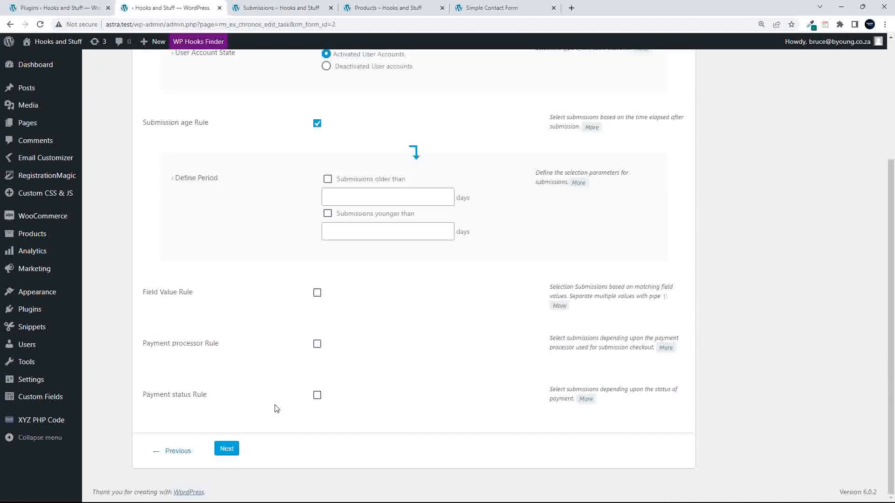
click(319, 396)
scroll(320, 399, down, 3)
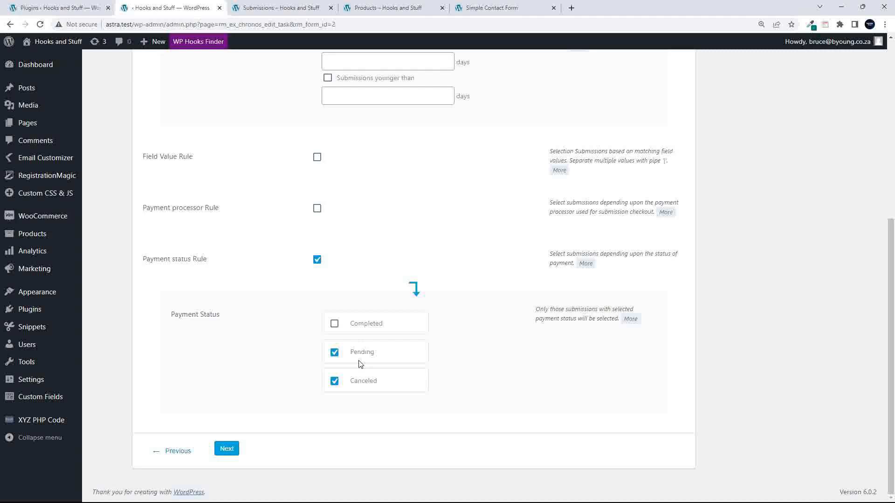
click(227, 448)
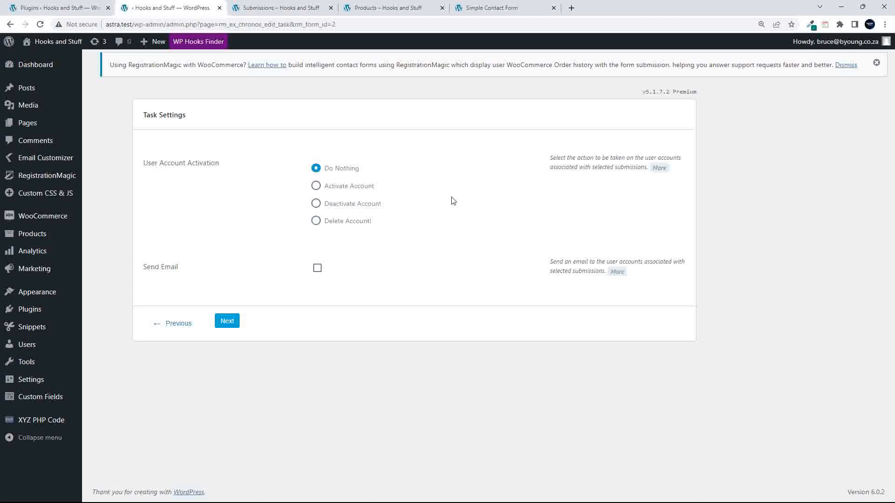
- Try the Activate account option and the Send Email subject and body fields
click(317, 187)
click(316, 169)
click(317, 268)
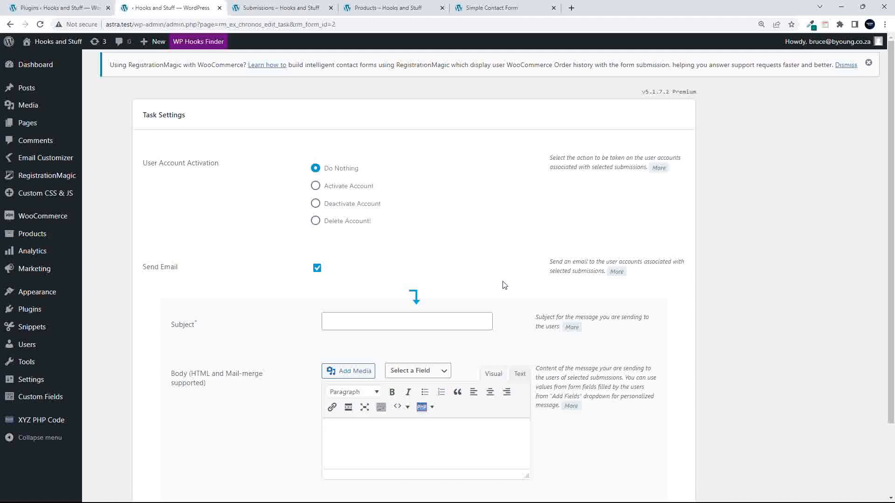
scroll(372, 243, down, 2)
click(378, 238)
click(405, 353)
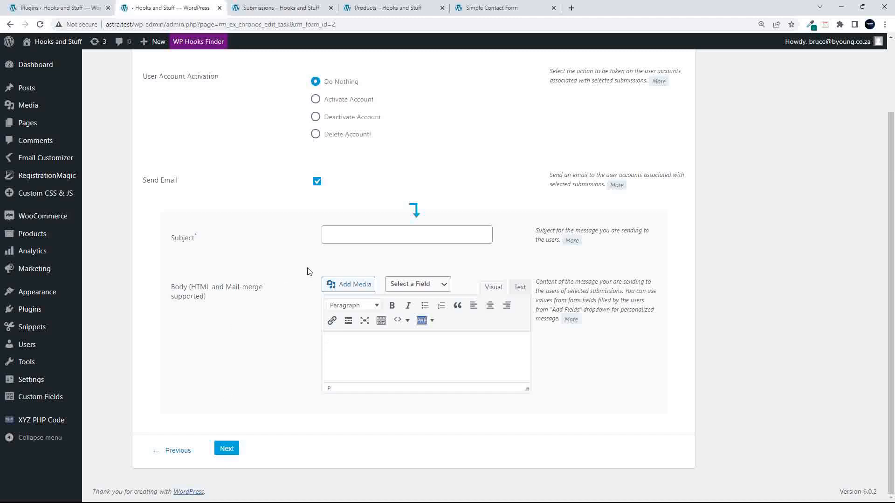
- Turn Send Email off and, after cycling the account options, keep Do Nothing
click(317, 183)
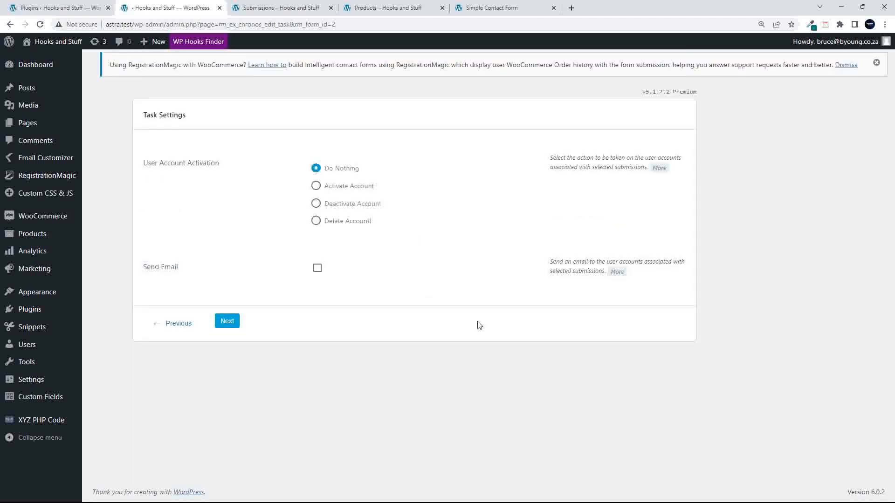
click(316, 186)
click(316, 204)
click(316, 221)
click(316, 204)
click(316, 186)
click(316, 168)
- Go back to the task's rules step, then open the Automation tasks page
click(172, 325)
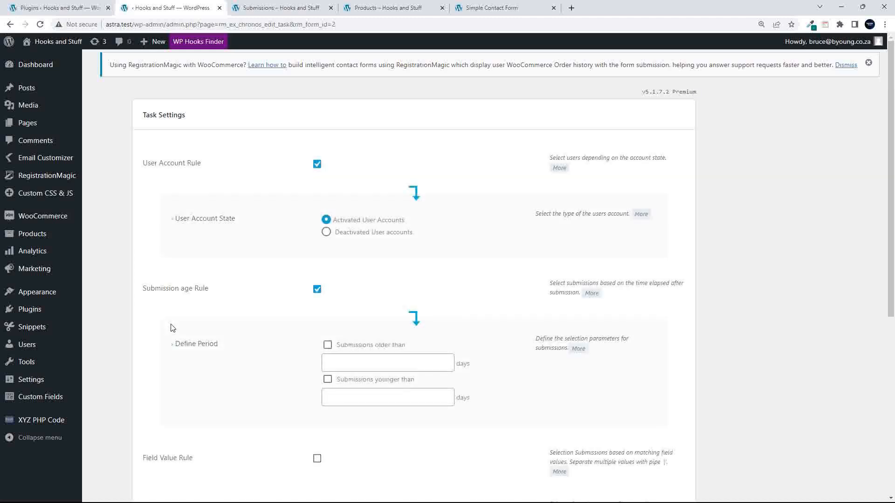
mouse_move(56, 177)
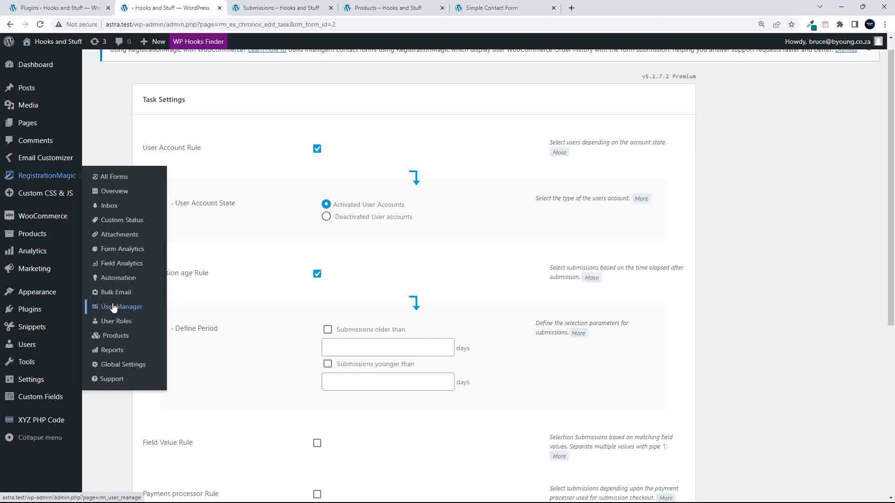
click(127, 279)
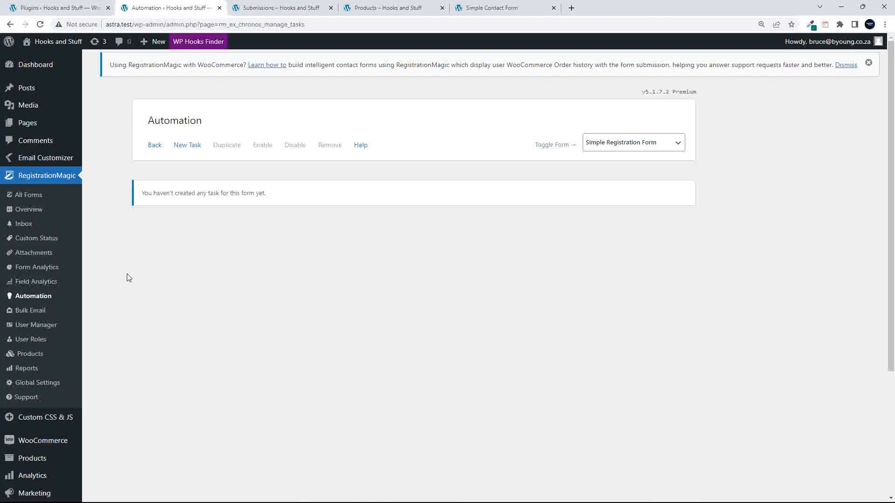
- Switch Field Analytics to the Simple Contact Form, then open Form Analytics showing the Simple Registration Form
click(36, 284)
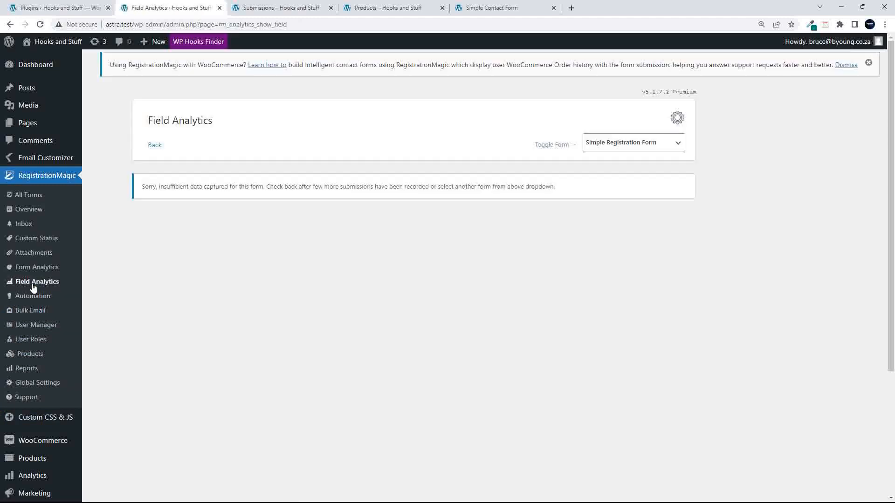
click(605, 145)
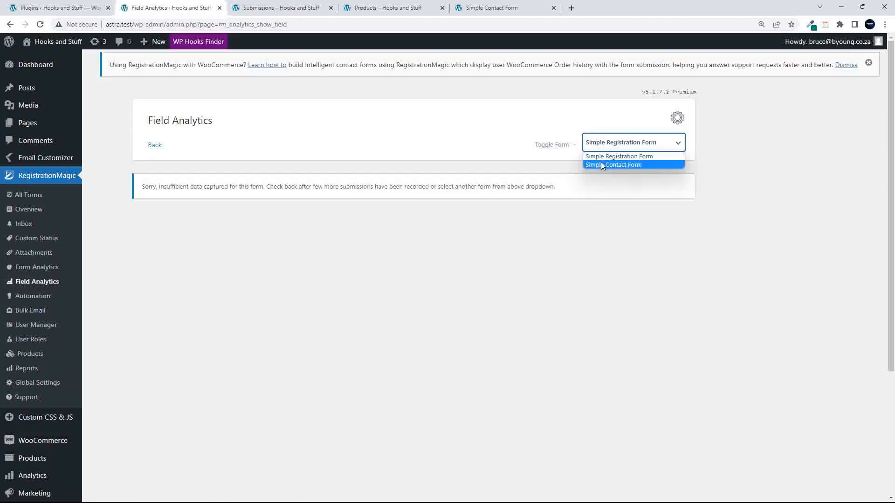
click(600, 162)
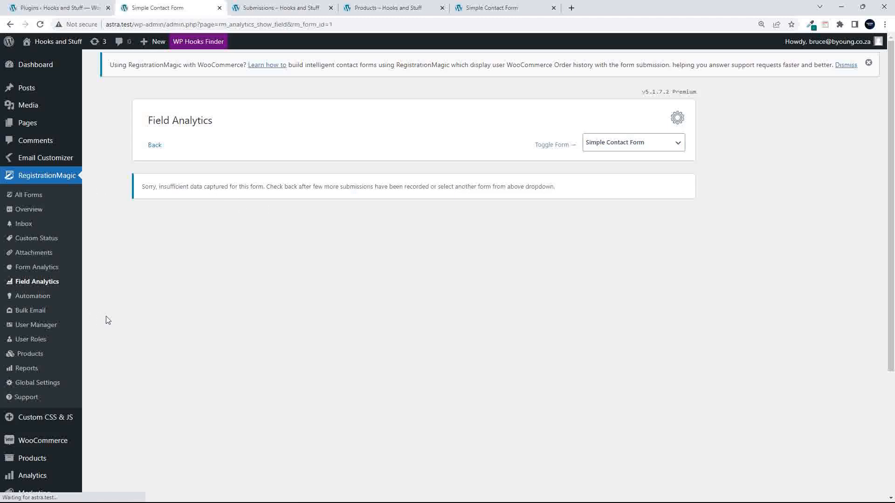
click(29, 272)
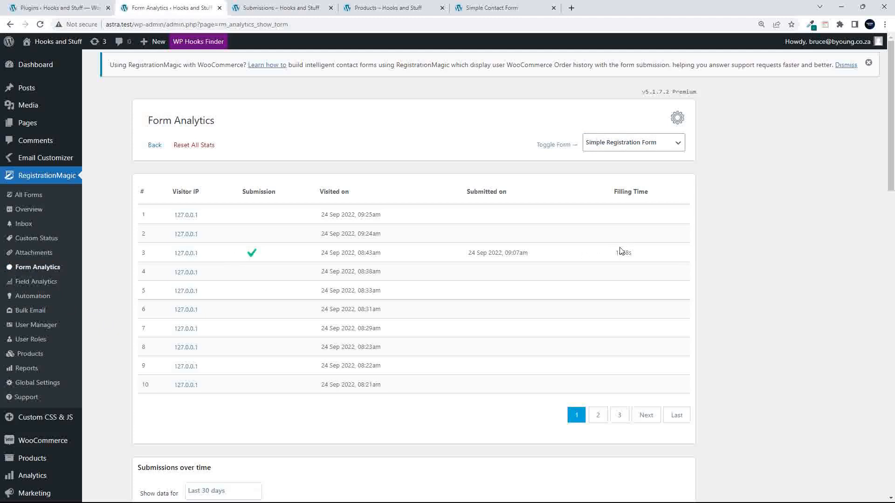
- Switch Form Analytics to the Simple Contact Form and review its charts: one visit, no submissions
click(631, 143)
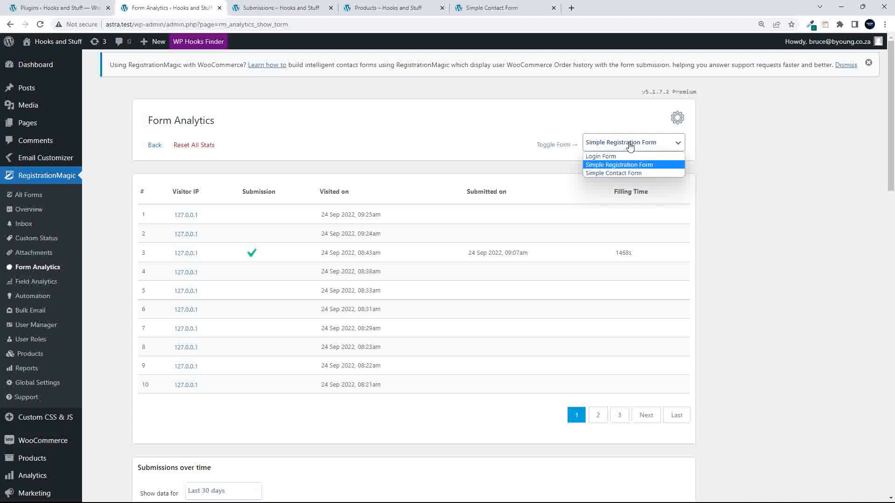
click(624, 173)
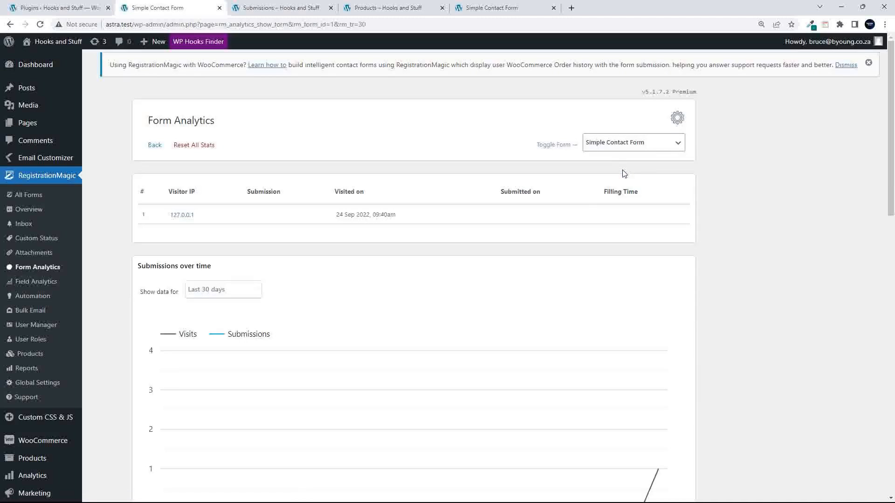
scroll(616, 347, down, 3)
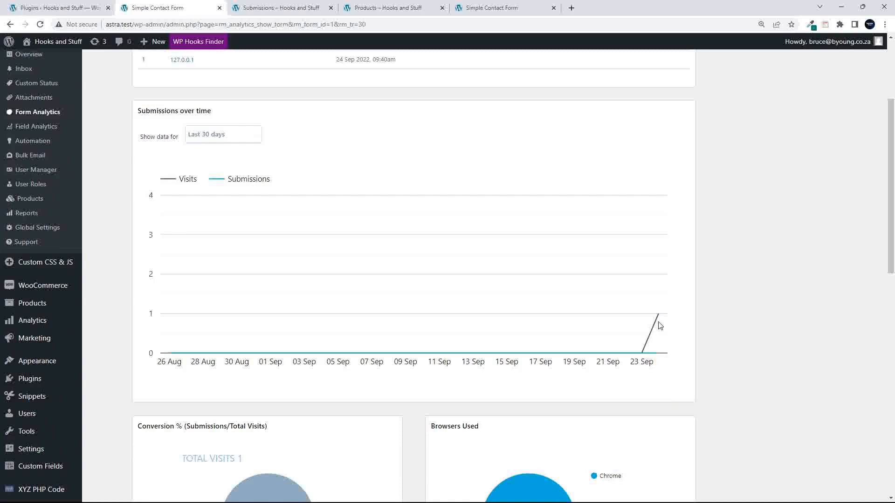
scroll(592, 370, down, 5)
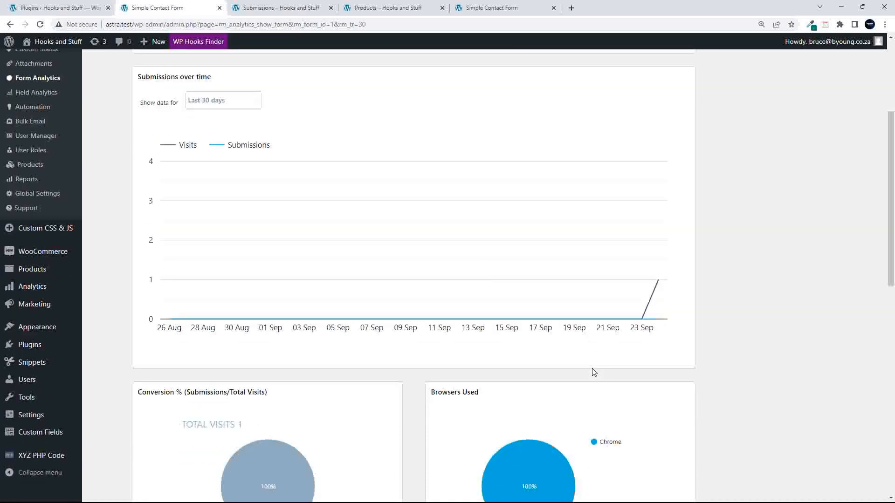
scroll(593, 371, down, 8)
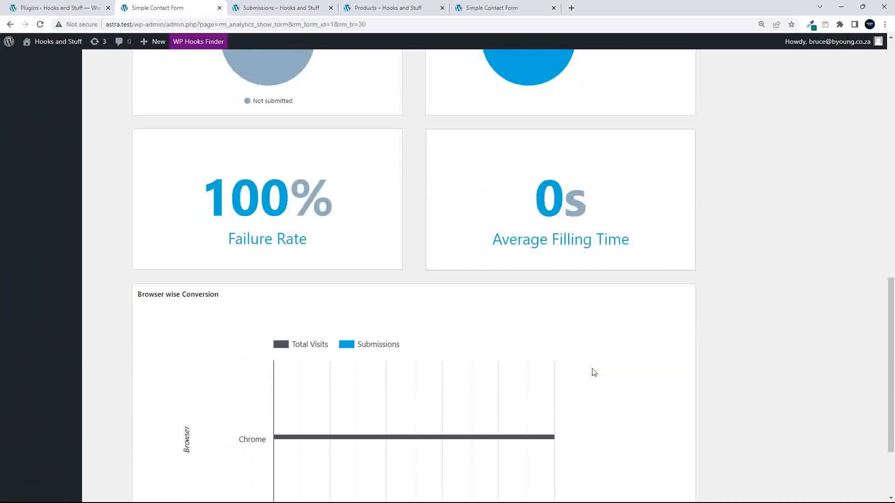
scroll(593, 371, up, 10)
scroll(593, 372, up, 7)
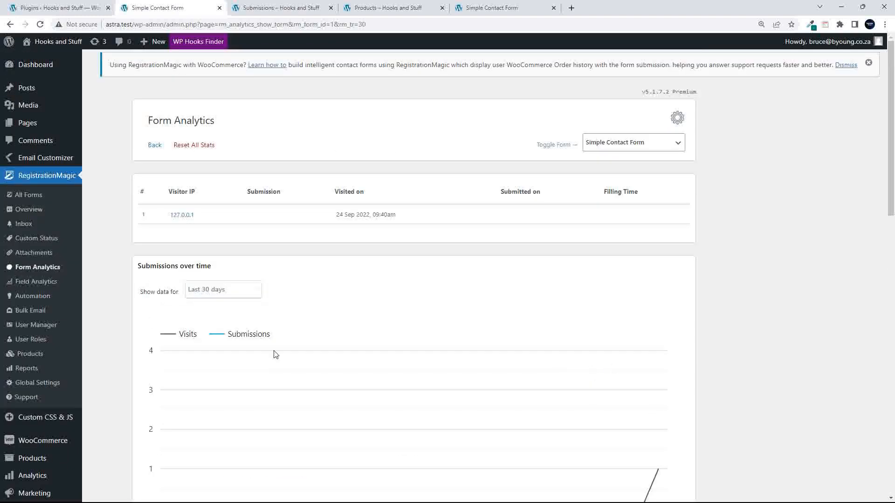
- Open Custom Status and start a new status for the Simple Registration Form
click(39, 256)
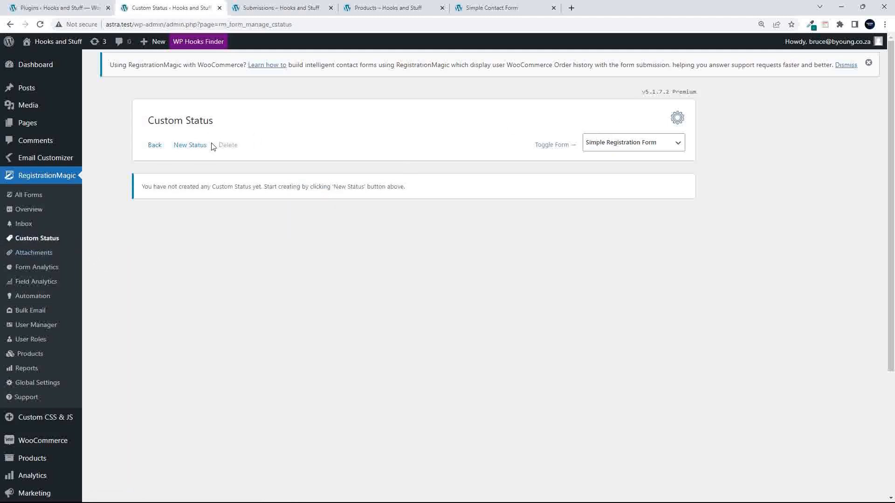
drag(145, 188, 306, 186)
click(306, 187)
click(195, 145)
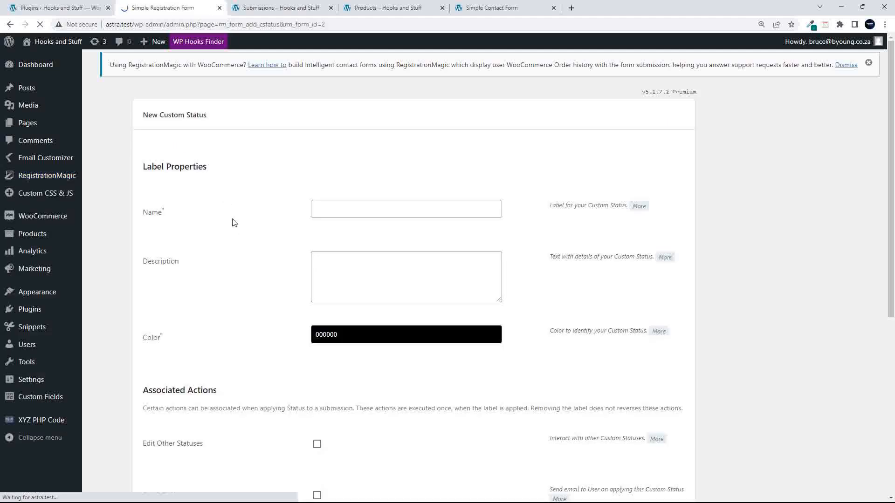
- Enable Edit Other Statuses under Associated Actions for the new status
click(377, 272)
scroll(269, 276, down, 6)
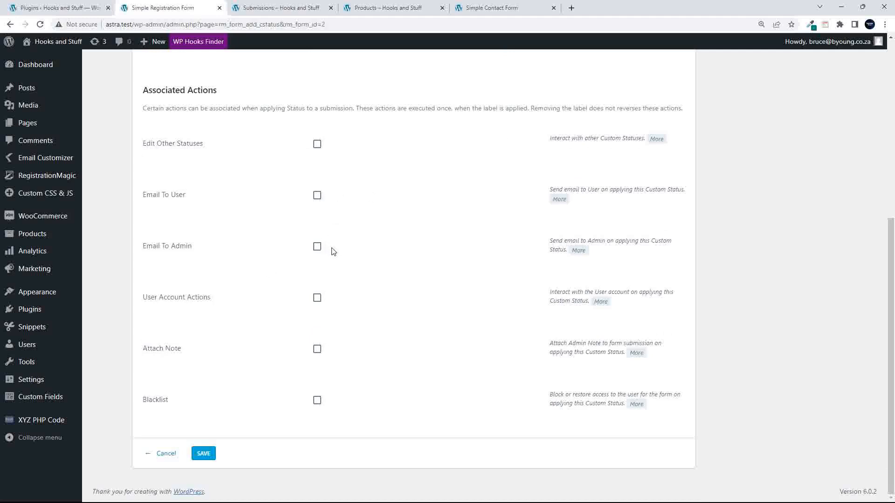
click(317, 145)
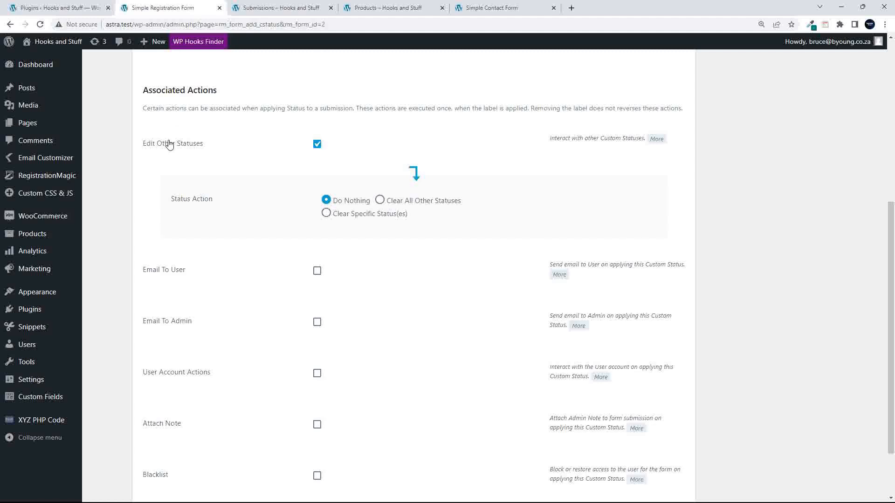
scroll(170, 145, up, 5)
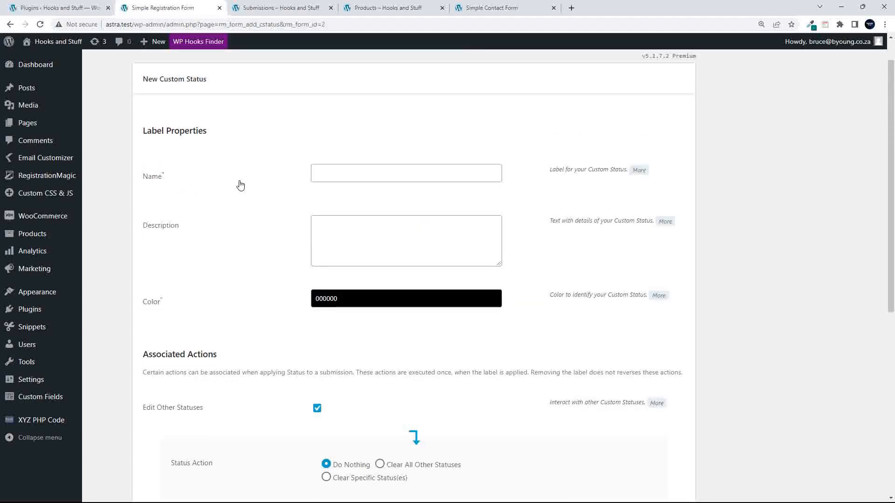
mouse_move(46, 181)
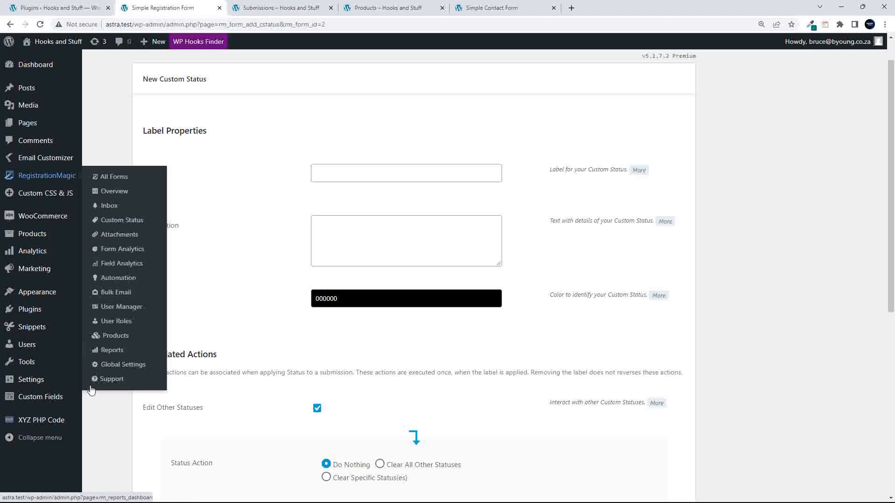
click(119, 193)
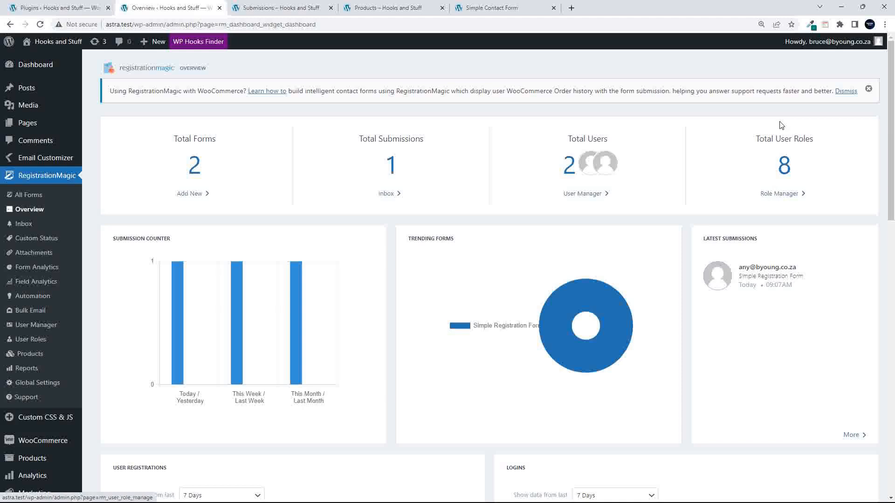
scroll(335, 269, down, 4)
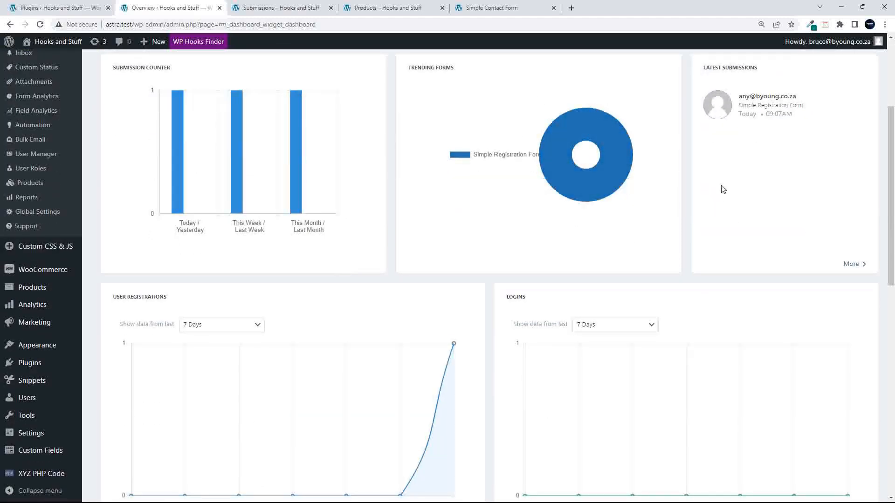
scroll(781, 94, up, 1)
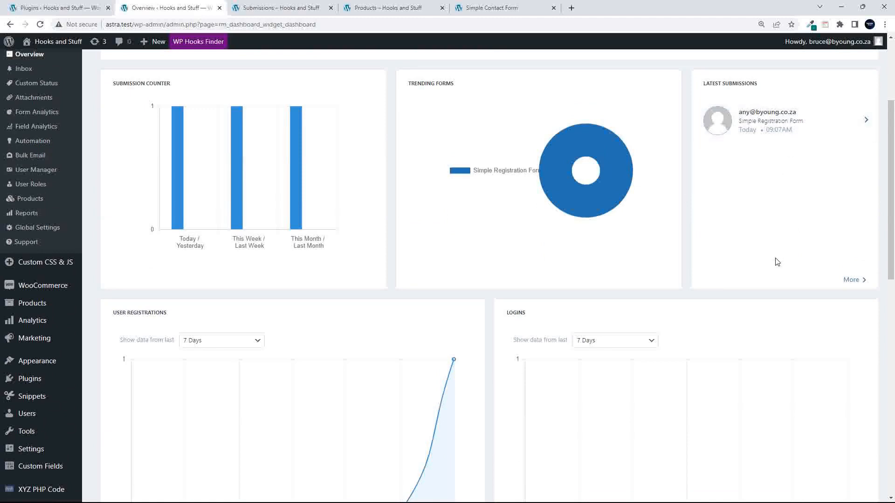
scroll(777, 259, down, 6)
scroll(759, 254, up, 3)
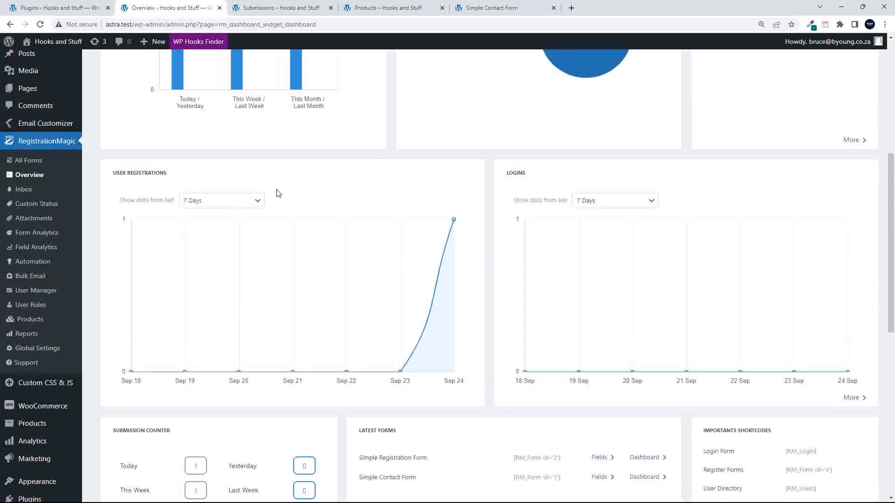
scroll(638, 293, down, 4)
scroll(638, 294, down, 3)
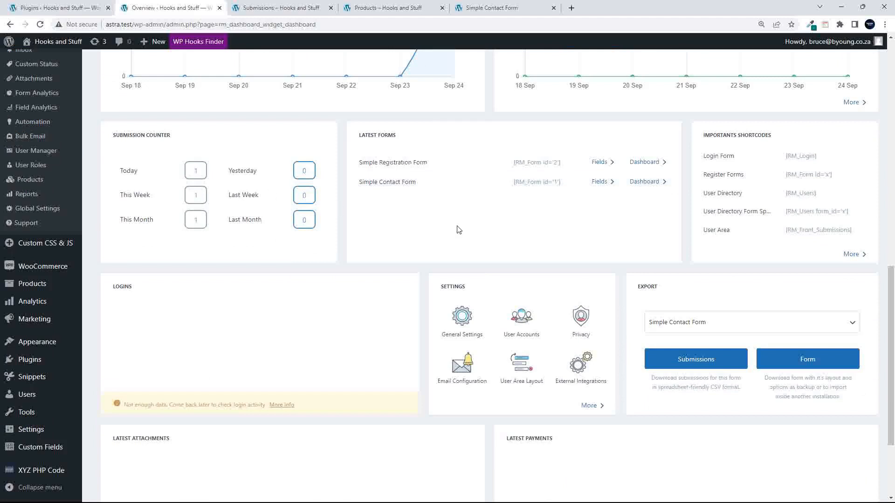
scroll(334, 278, down, 3)
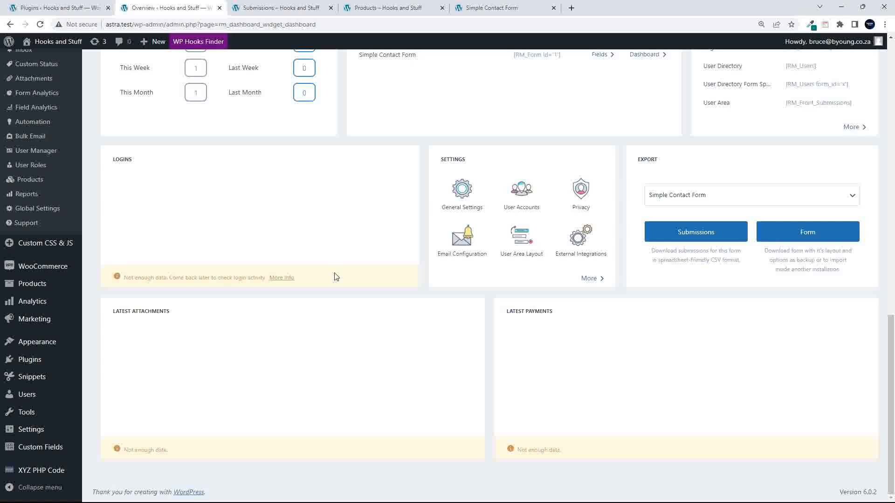
scroll(335, 277, up, 12)
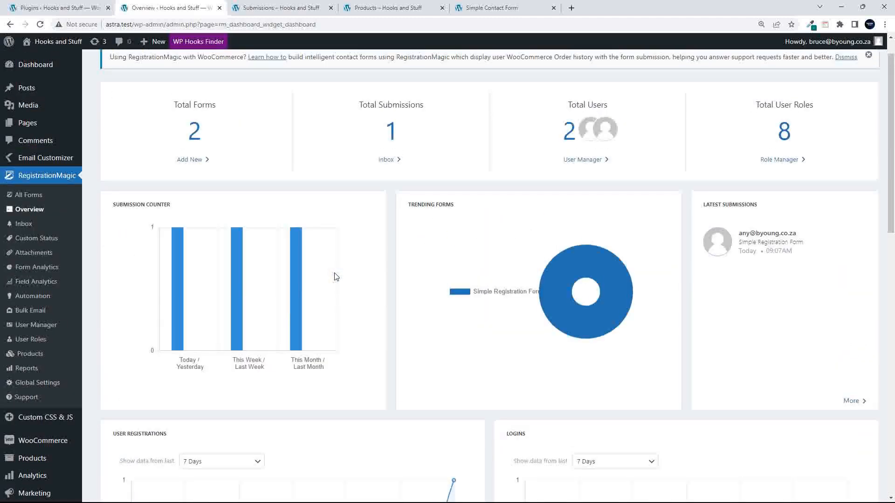
scroll(335, 277, down, 10)
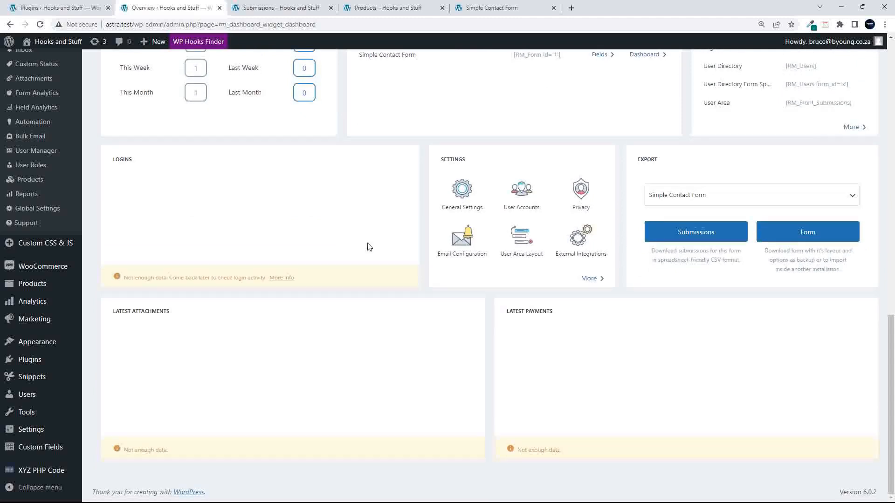
- Export the Simple Registration Form's submissions to CSV and open the downloaded file
click(728, 195)
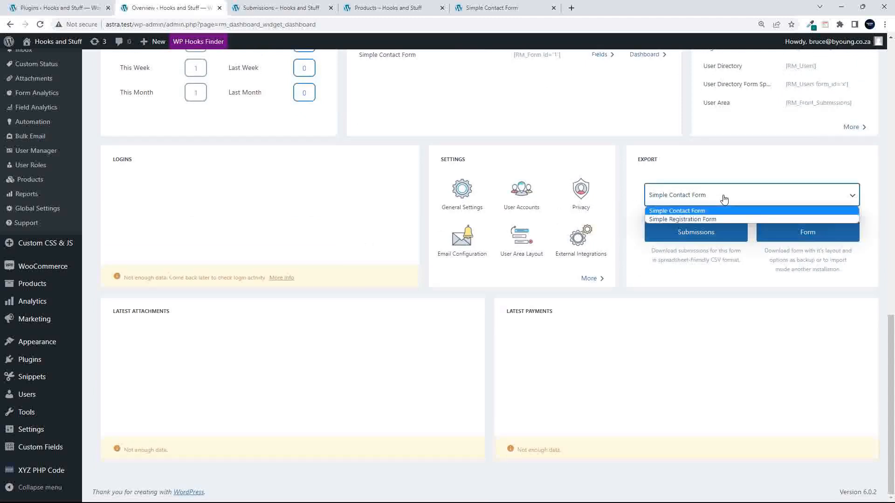
click(701, 219)
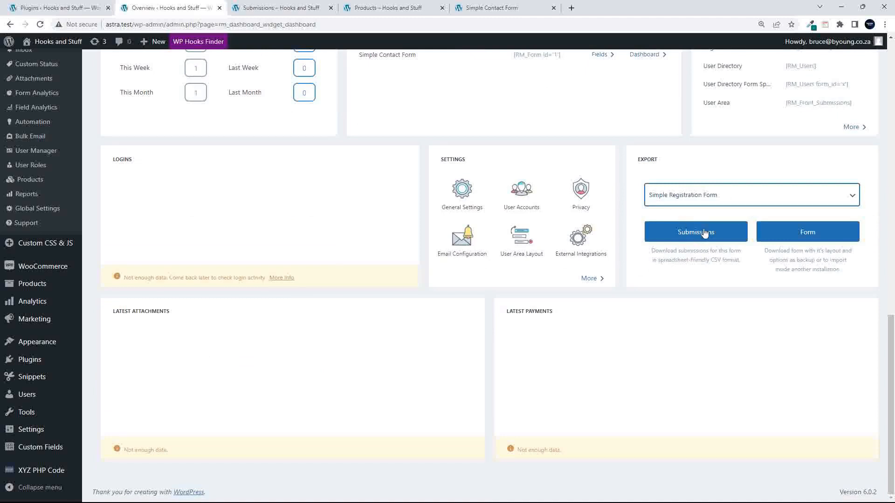
click(705, 233)
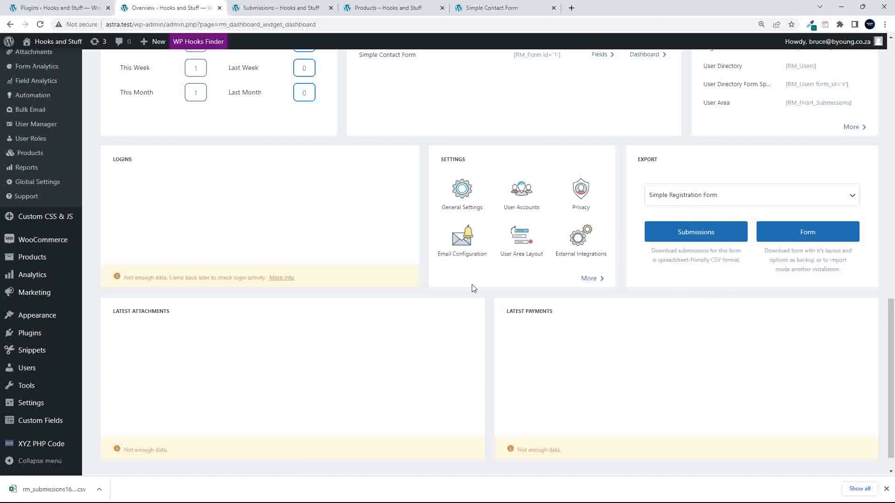
mouse_move(60, 451)
click(51, 489)
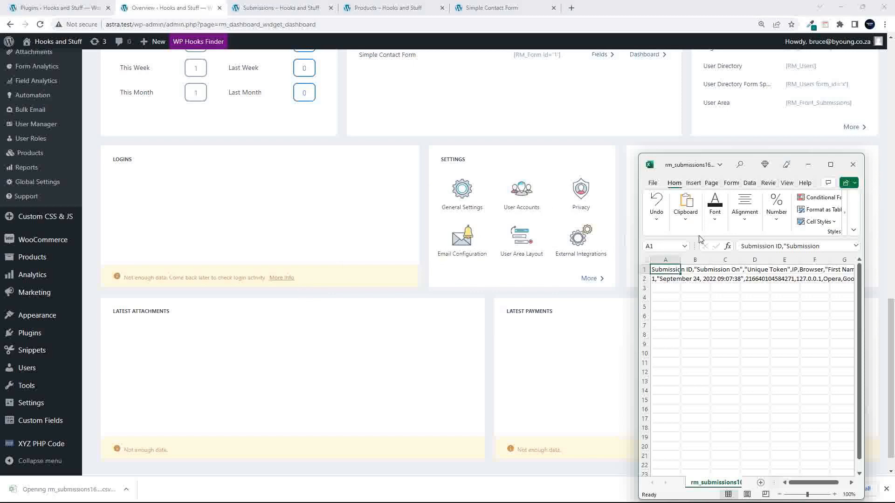
- Maximize the rm_submissions CSV in Excel to inspect it, then close the window
click(829, 164)
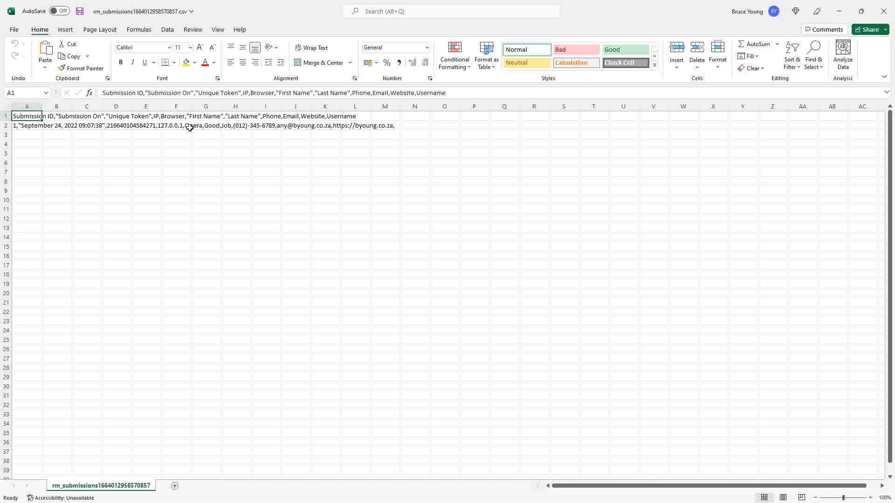
click(883, 11)
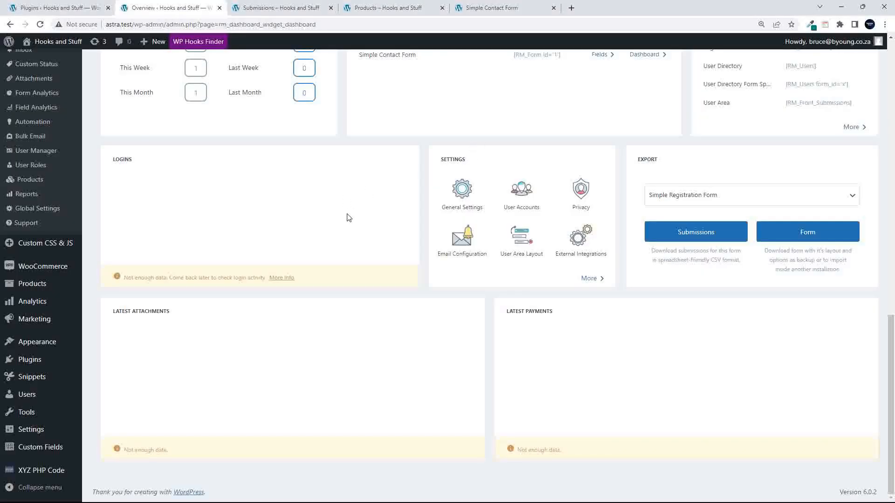
- Search Google for 'metagauss' in a new tab
scroll(345, 216, up, 5)
scroll(351, 219, up, 3)
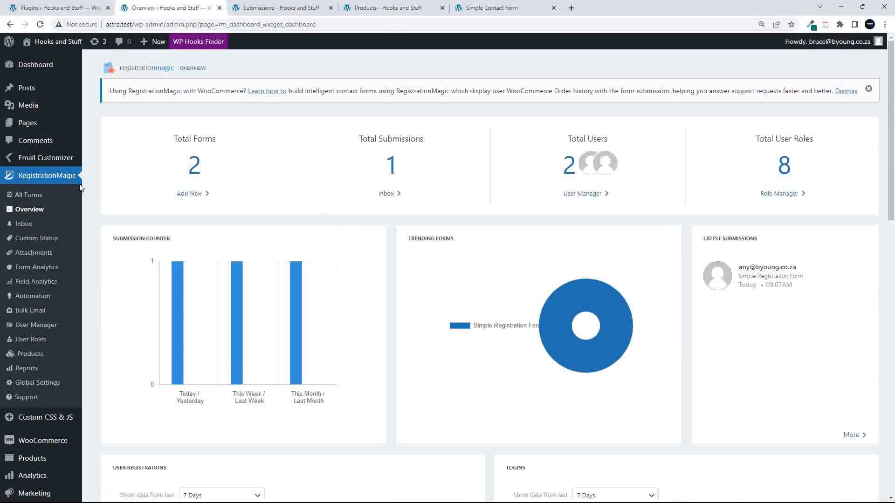
click(571, 7)
text(metag)
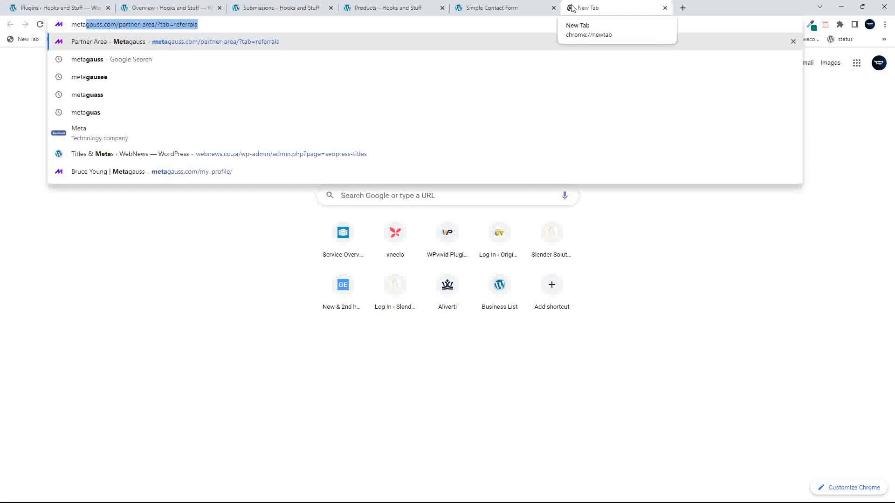
text(au)
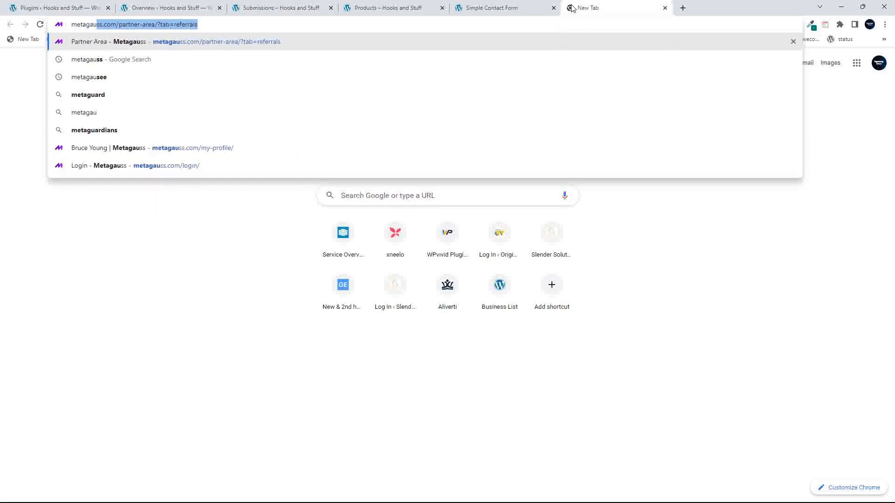
text(ss)
key(Delete)
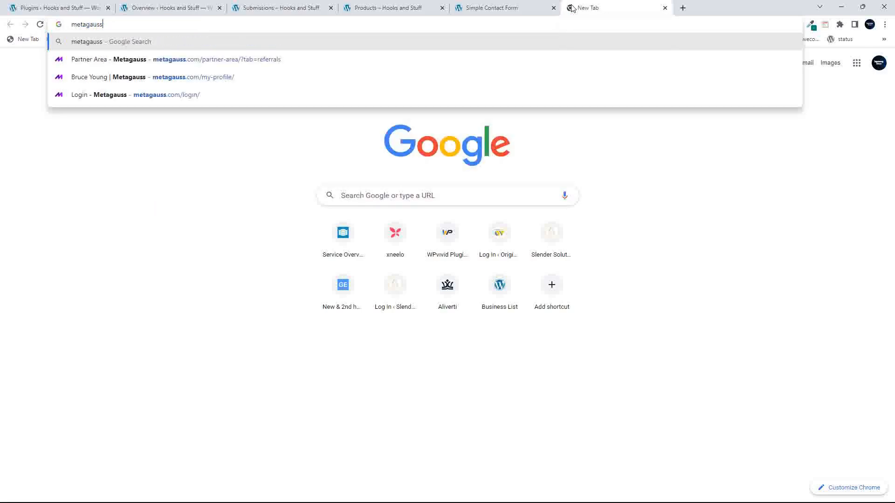
key(Return)
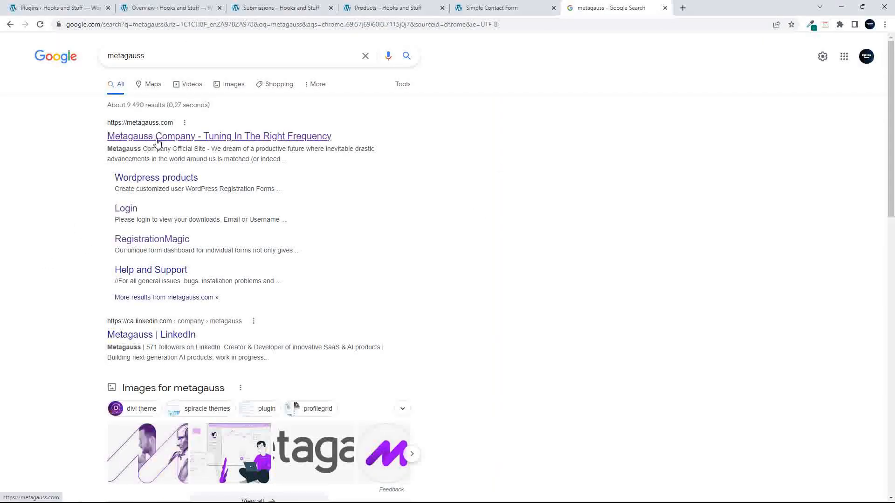
- Open the RegistrationMagic product page on the Metagauss site from the search results
click(149, 239)
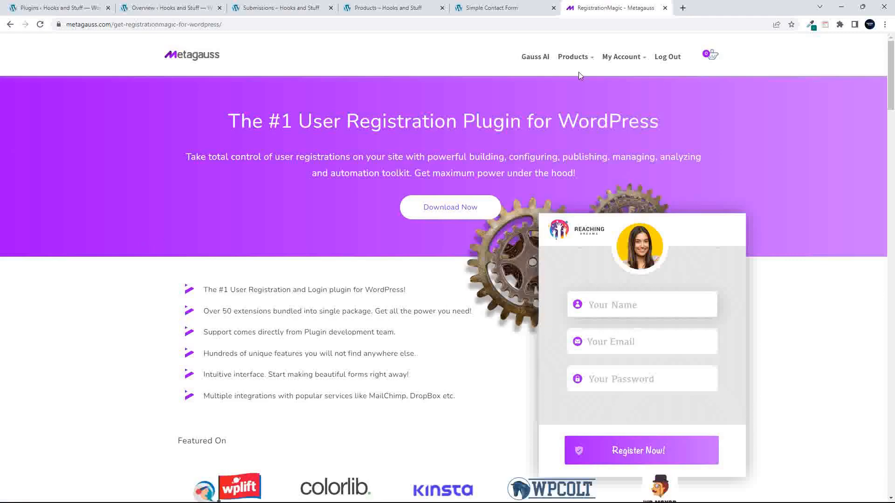
scroll(355, 235, down, 20)
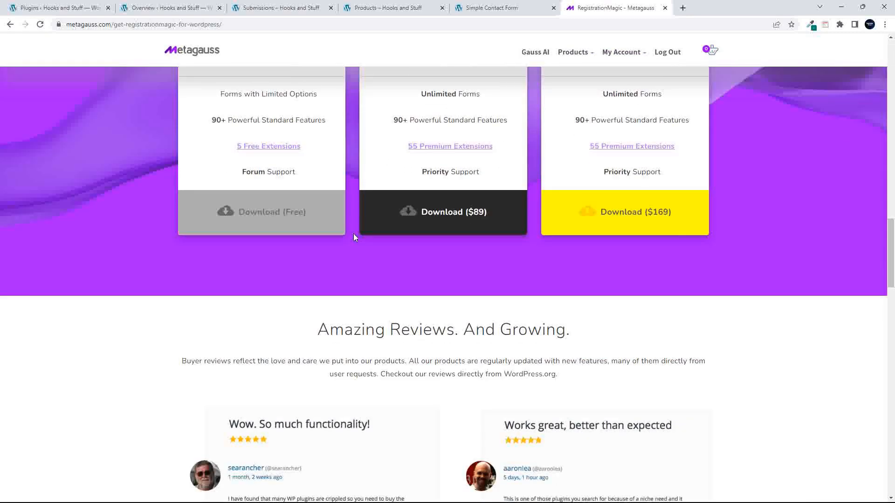
scroll(353, 237, up, 4)
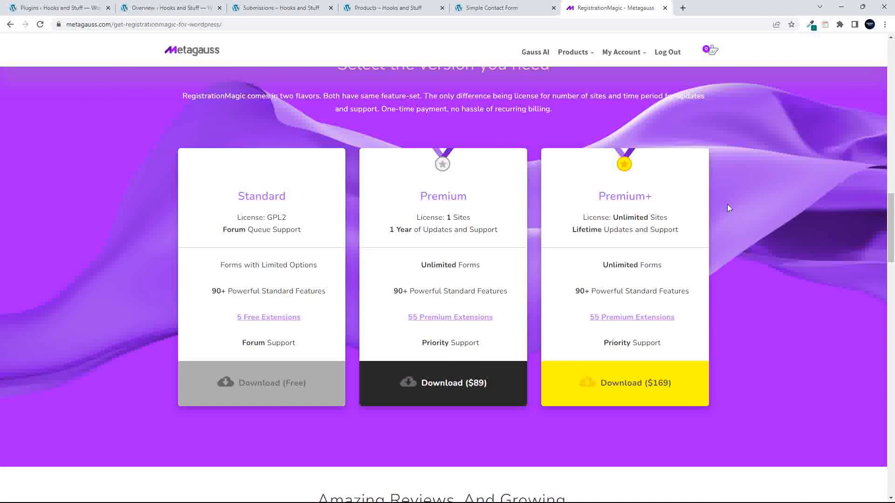
- Highlight the Premium+ plan's unlimited sites, Unlimited Forms, and Lifetime Updates and Support
drag(592, 218, 689, 222)
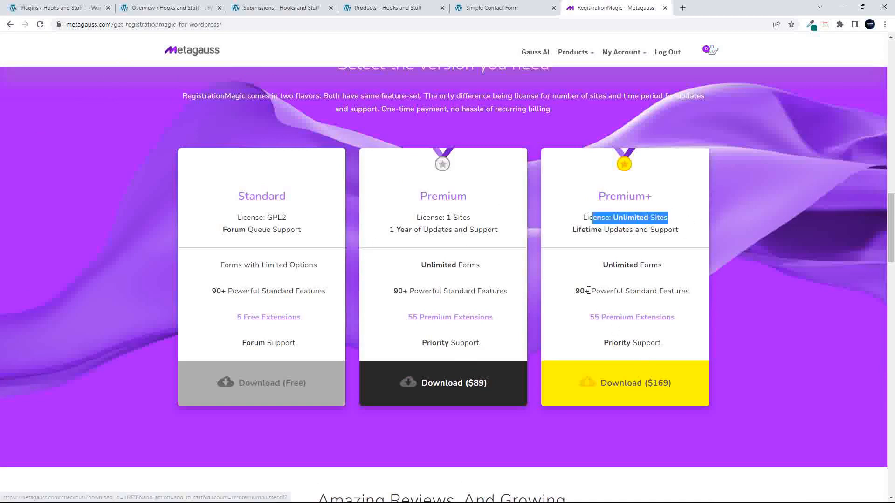
drag(603, 266, 664, 265)
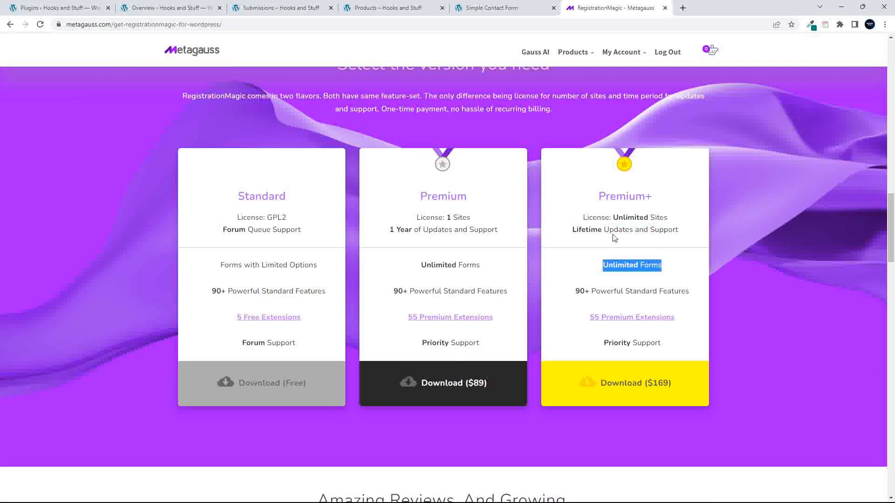
drag(571, 229, 683, 227)
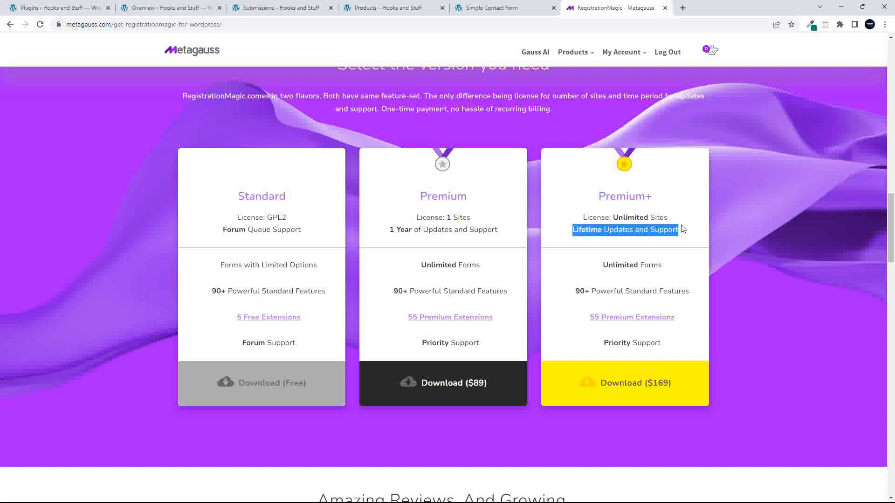
scroll(515, 373, up, 1)
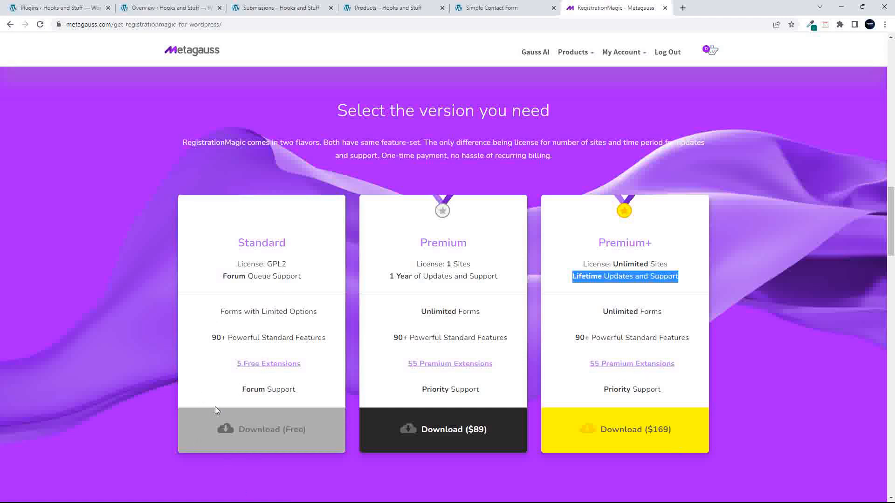
scroll(234, 242, up, 5)
scroll(259, 364, down, 6)
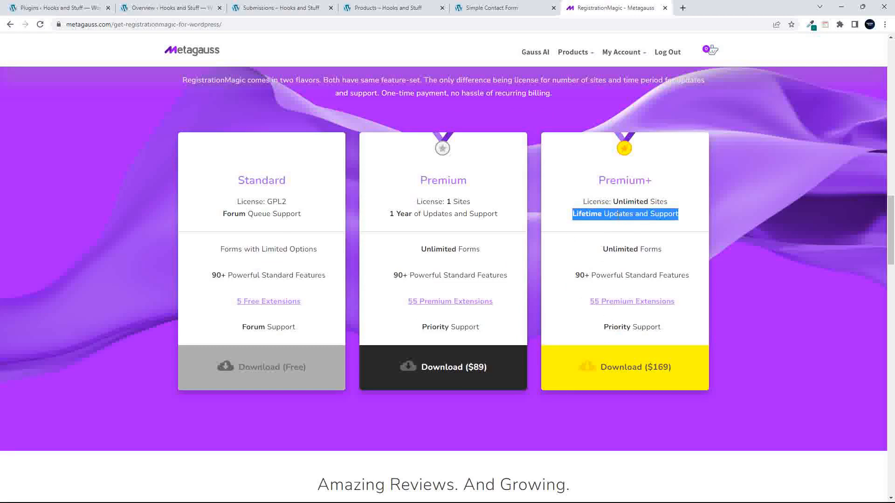
- Close the RegistrationMagic - Metagauss tab and scroll the Overview dashboard back to the top
click(665, 8)
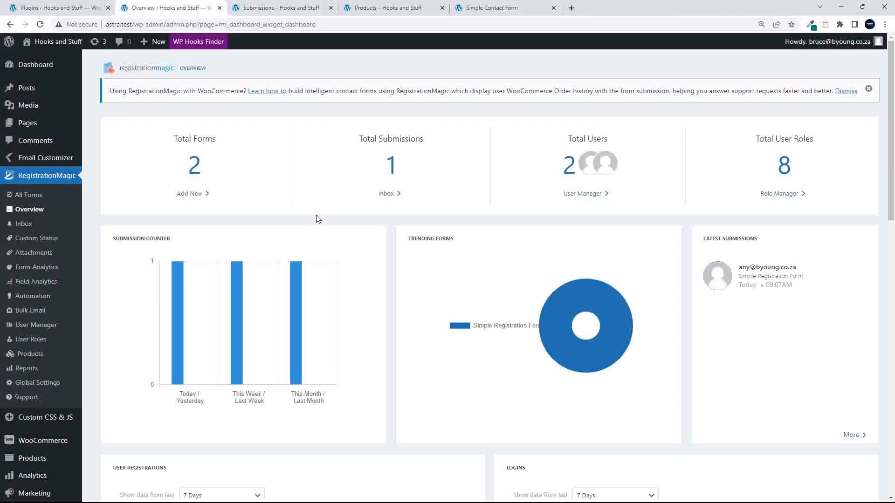
scroll(395, 251, down, 1)
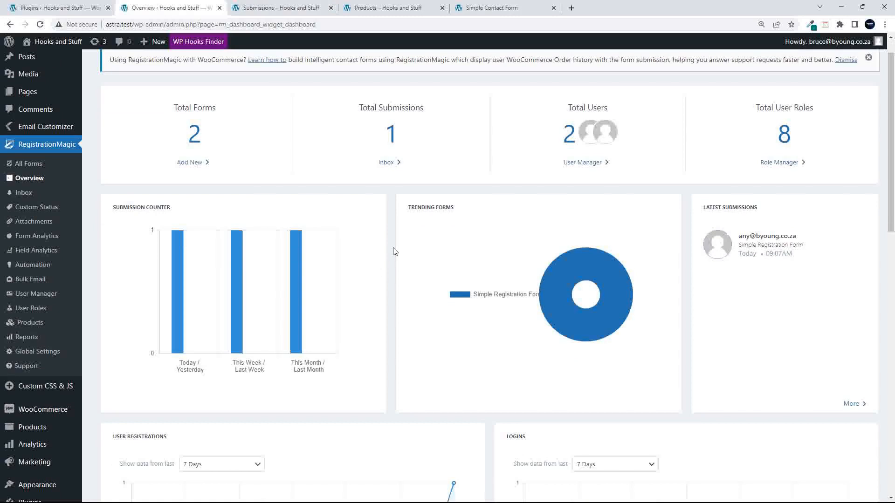
scroll(395, 252, down, 8)
scroll(394, 252, up, 9)
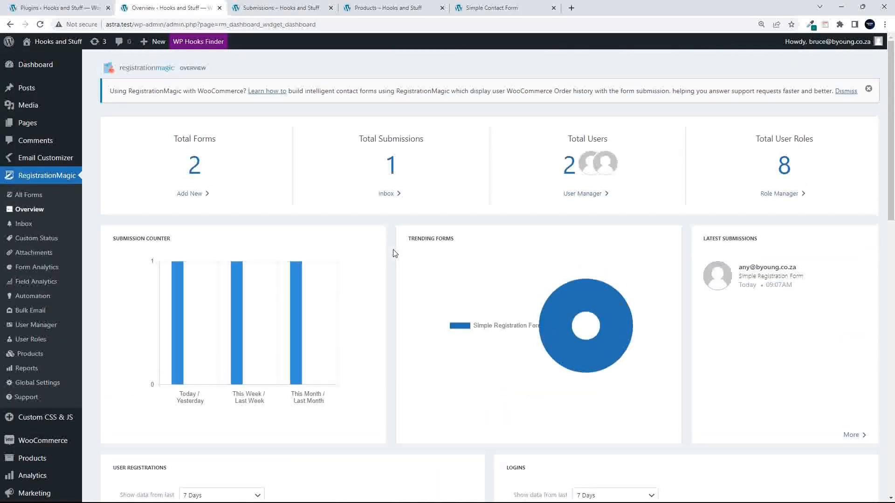